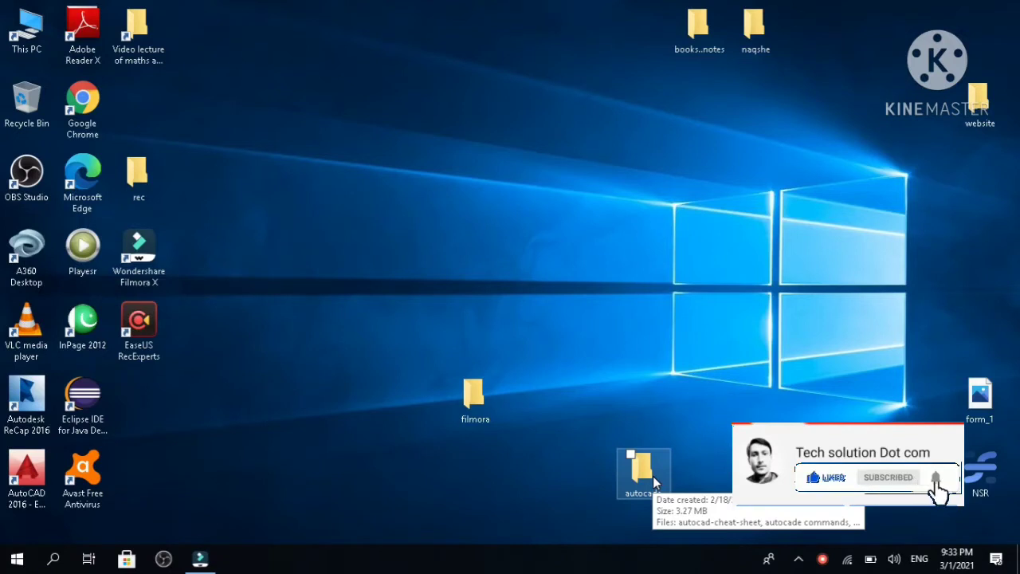
- Review the command notes and shortcut images in the autocade folder, starting from autocade commands_1, and close the viewer and folder
double_click(653, 476)
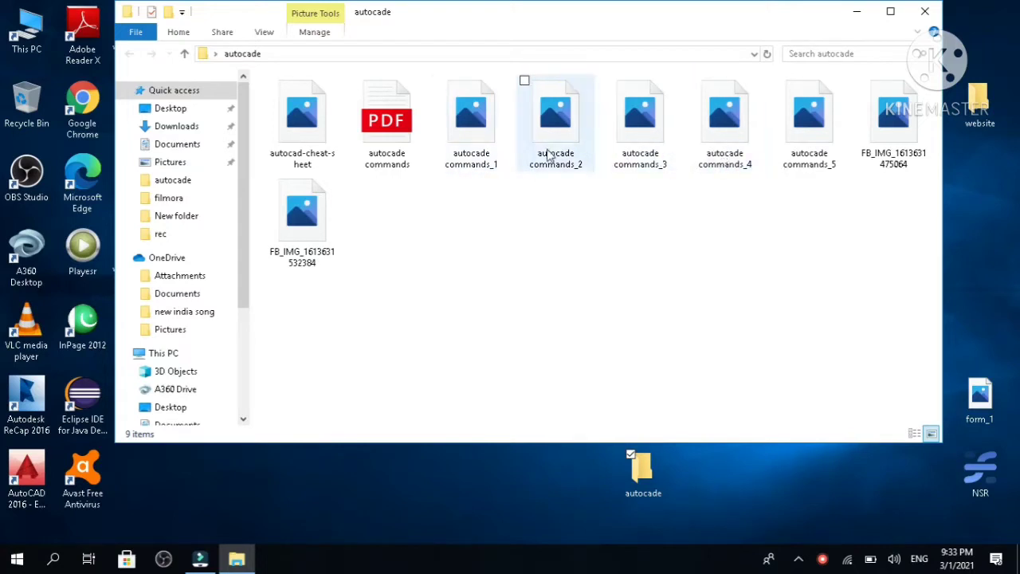
double_click(481, 137)
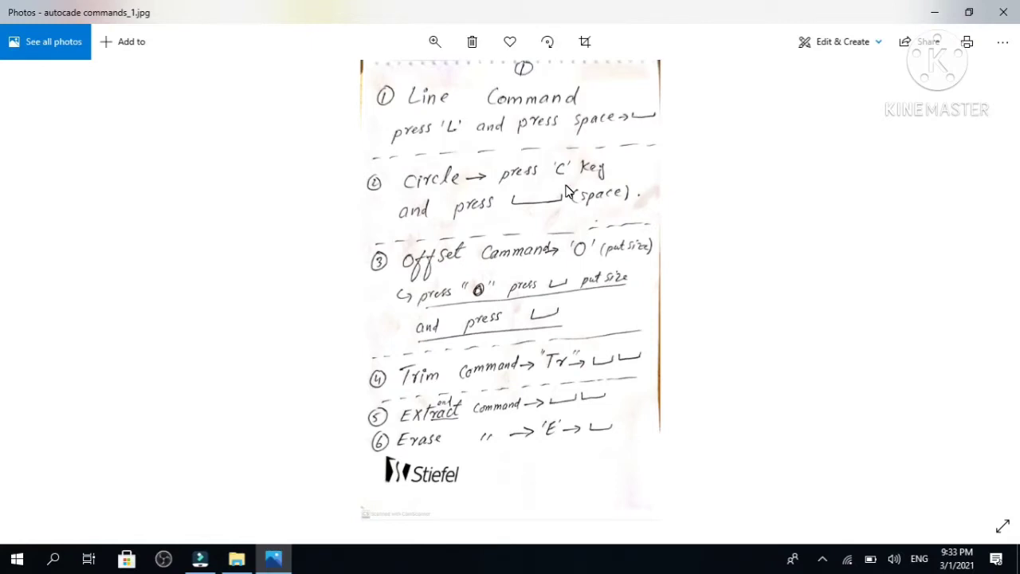
key("Right")
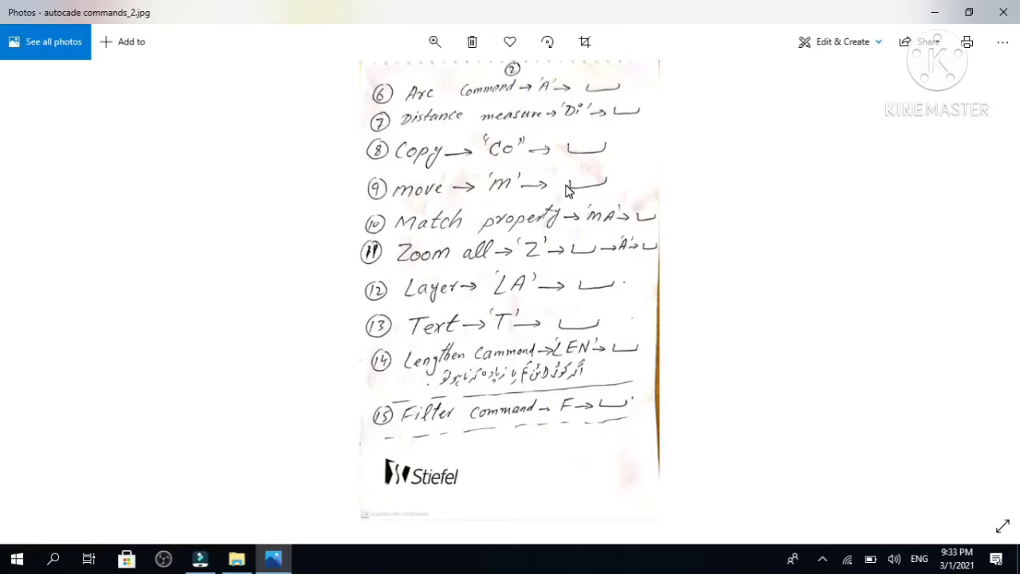
key("Right")
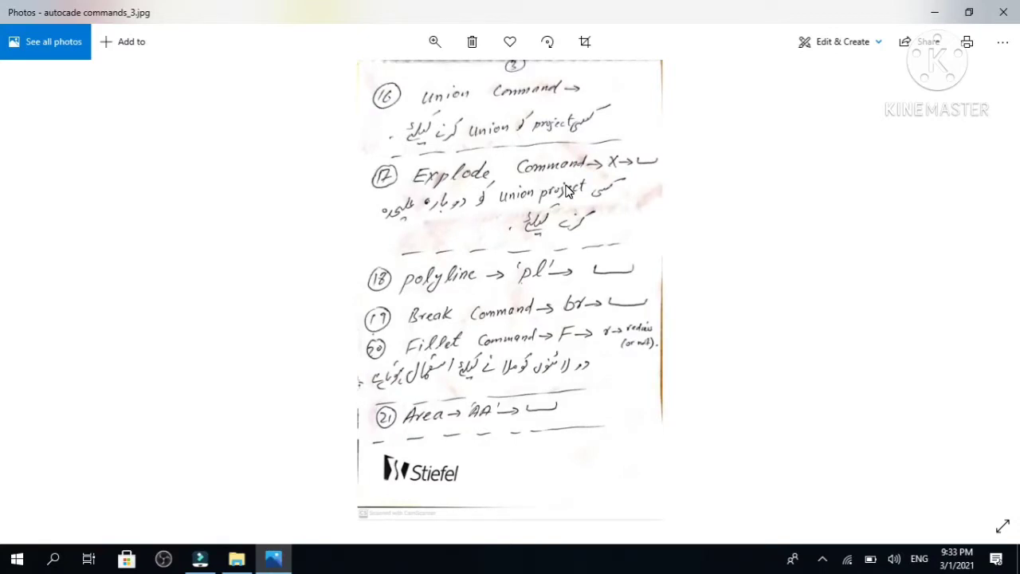
key("Right")
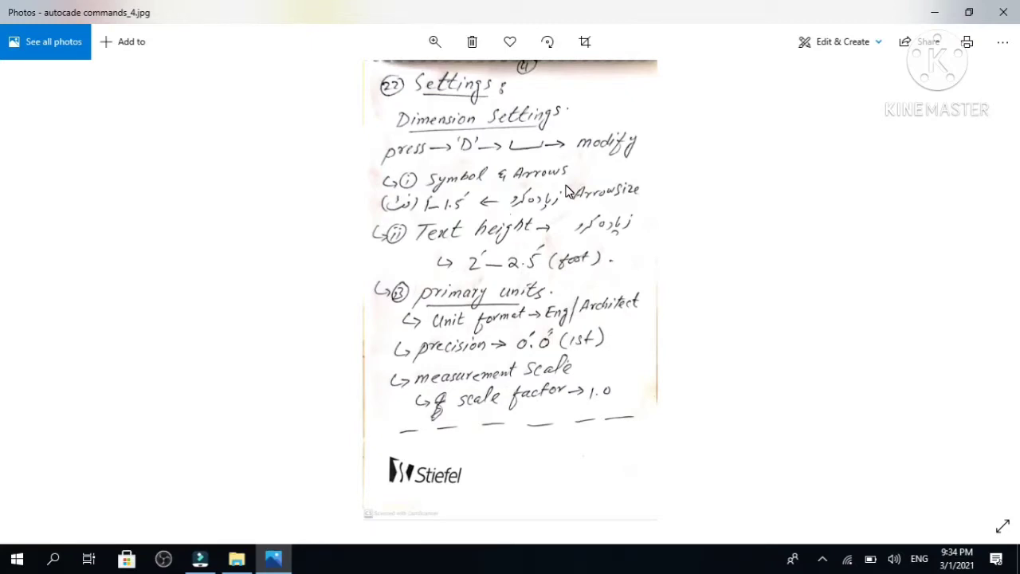
key("Right")
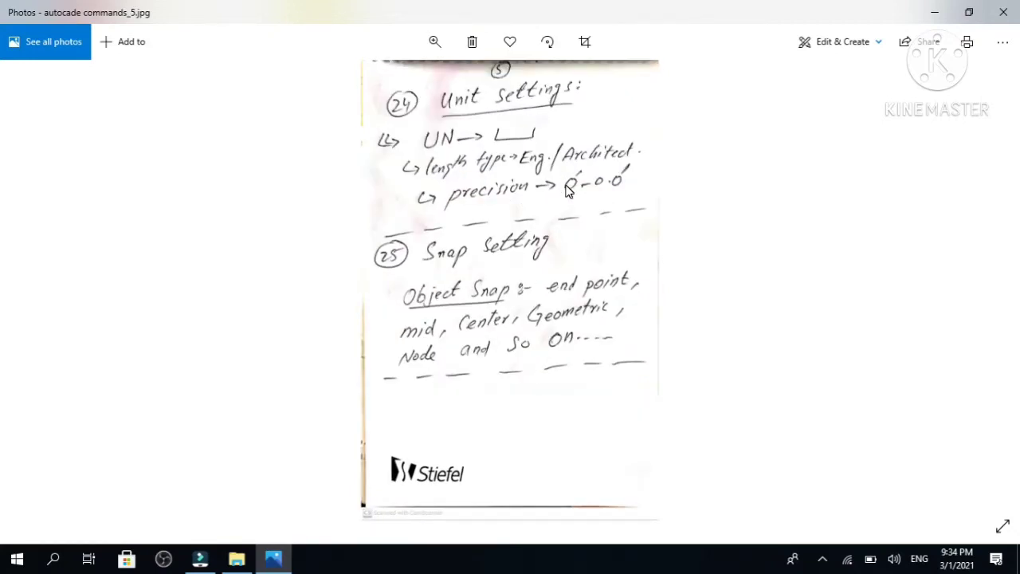
key("Right")
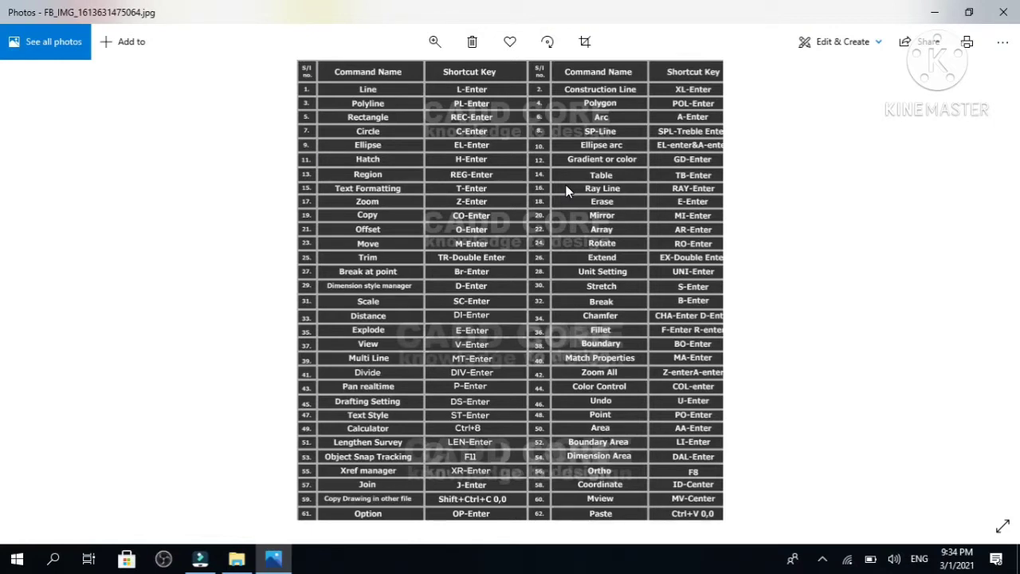
key("Right")
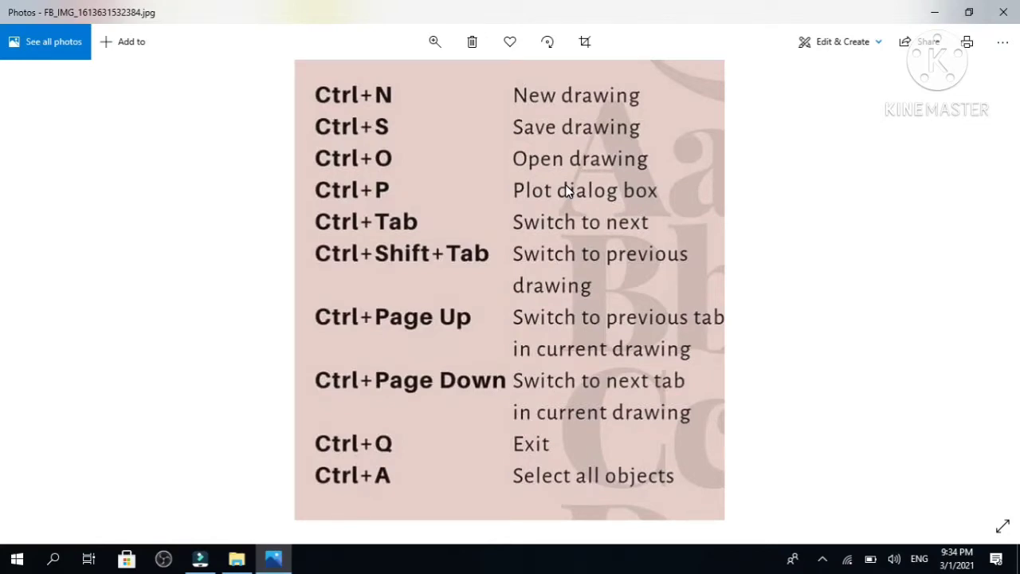
left_click(1004, 12)
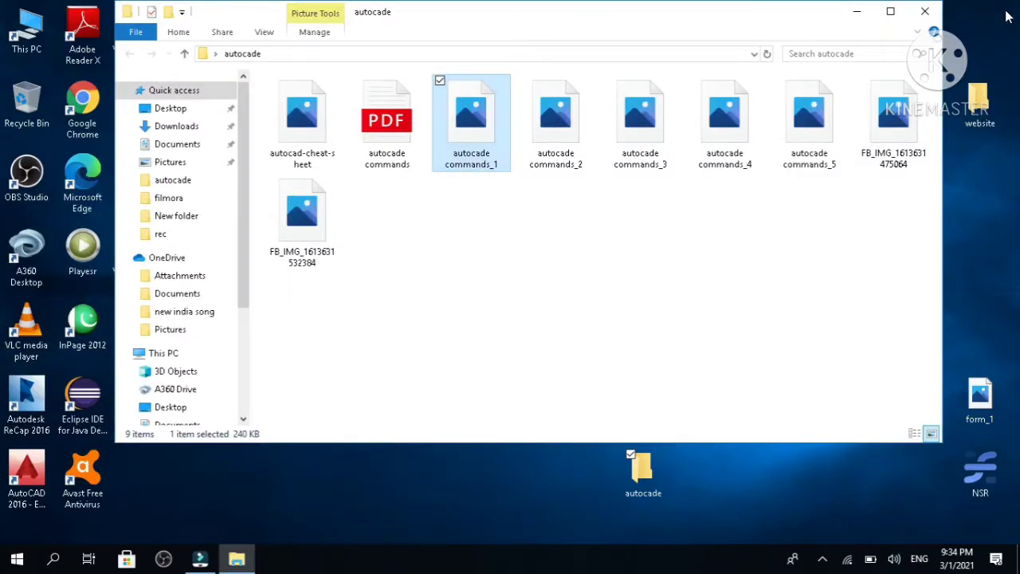
left_click(924, 11)
- Launch AutoCAD 2016 from its desktop shortcut
left_click(822, 559)
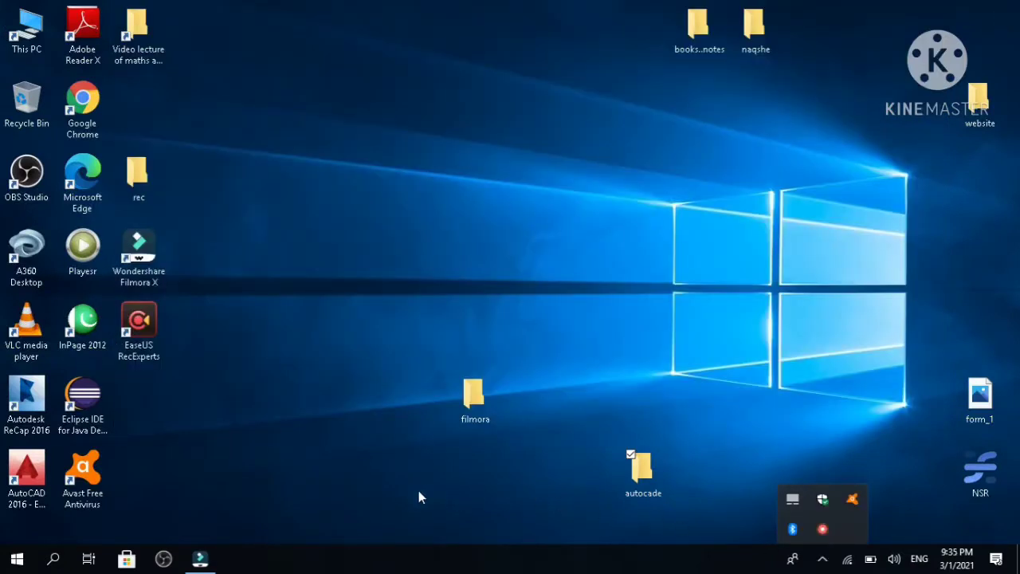
left_click(27, 487)
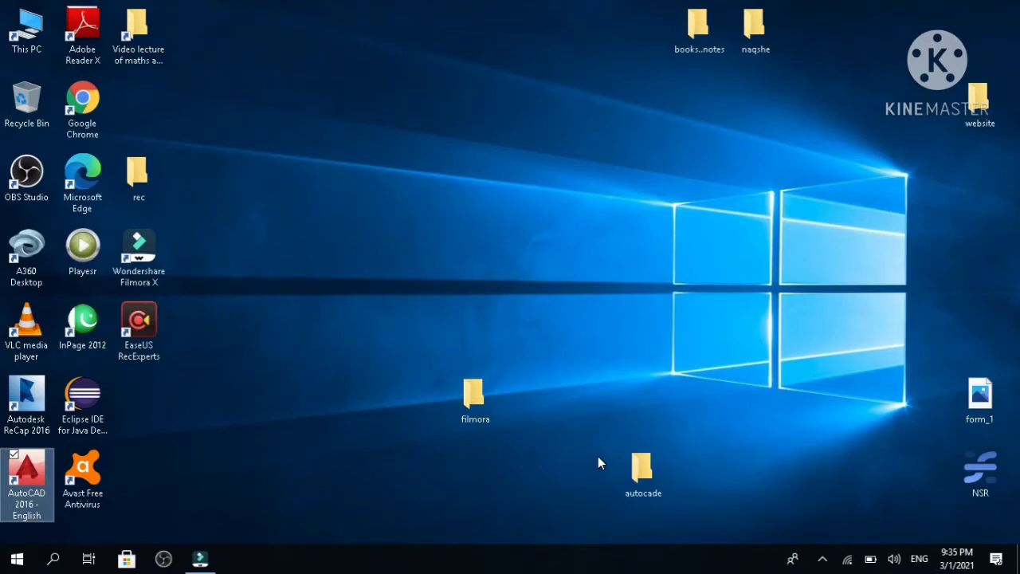
right_click(38, 482)
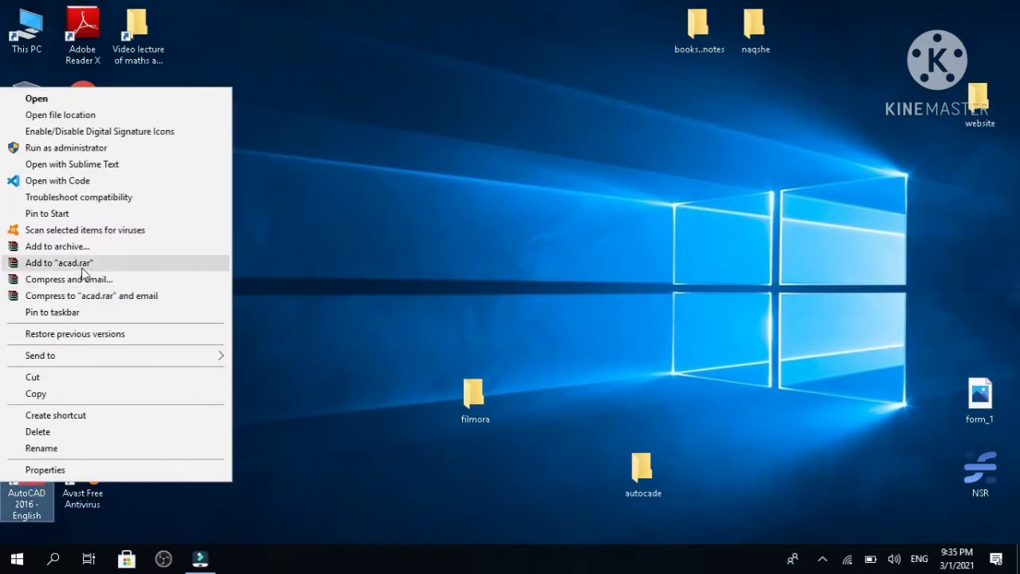
left_click(67, 99)
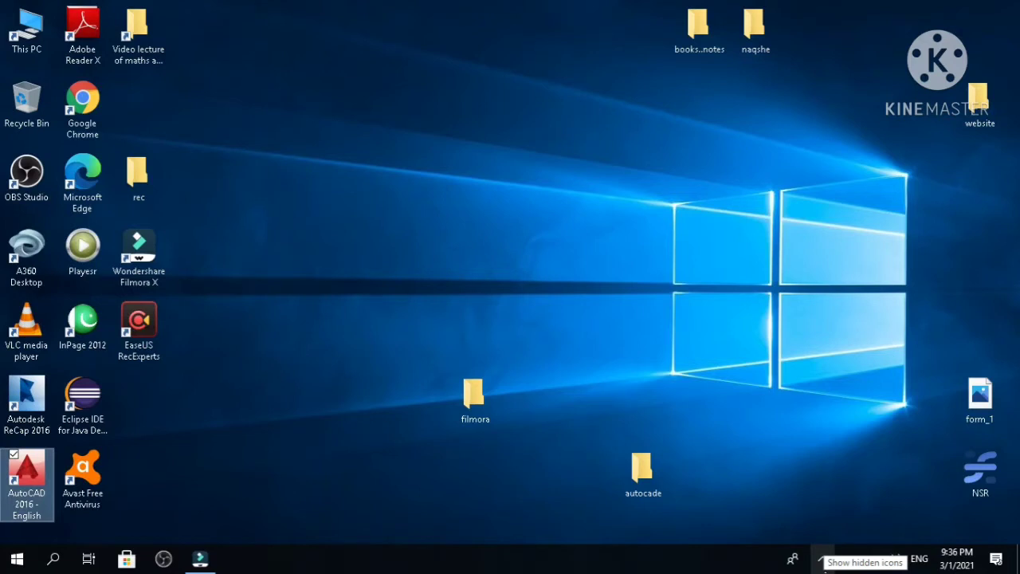
left_click(822, 559)
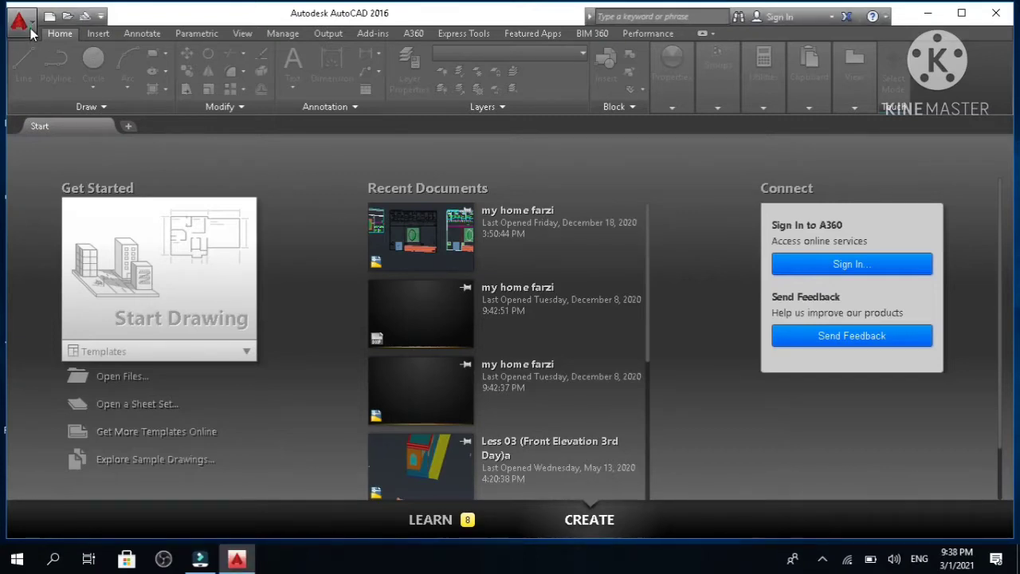
- Create a new blank drawing in AutoCAD
left_click(30, 30)
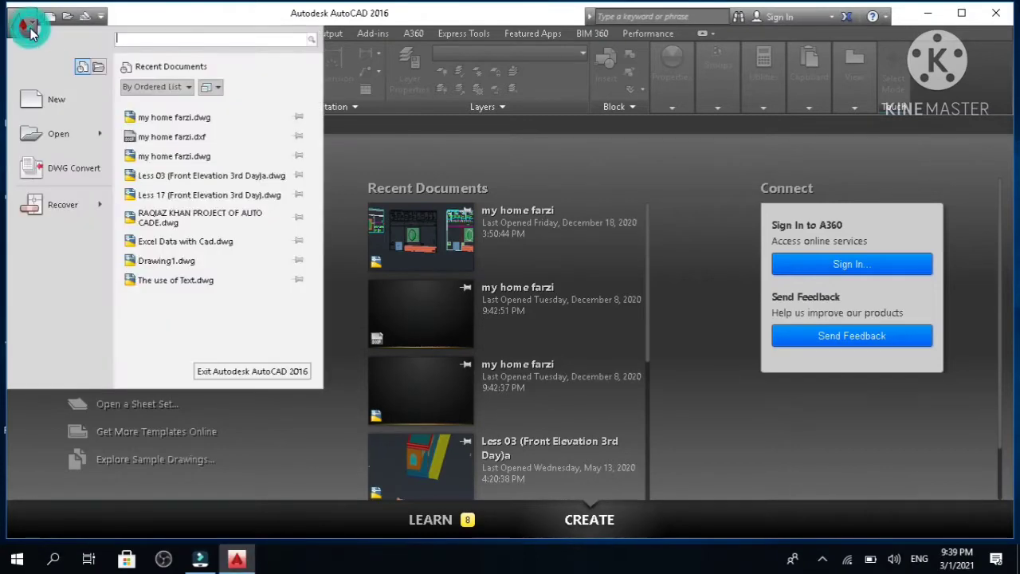
left_click(47, 100)
left_click(710, 417)
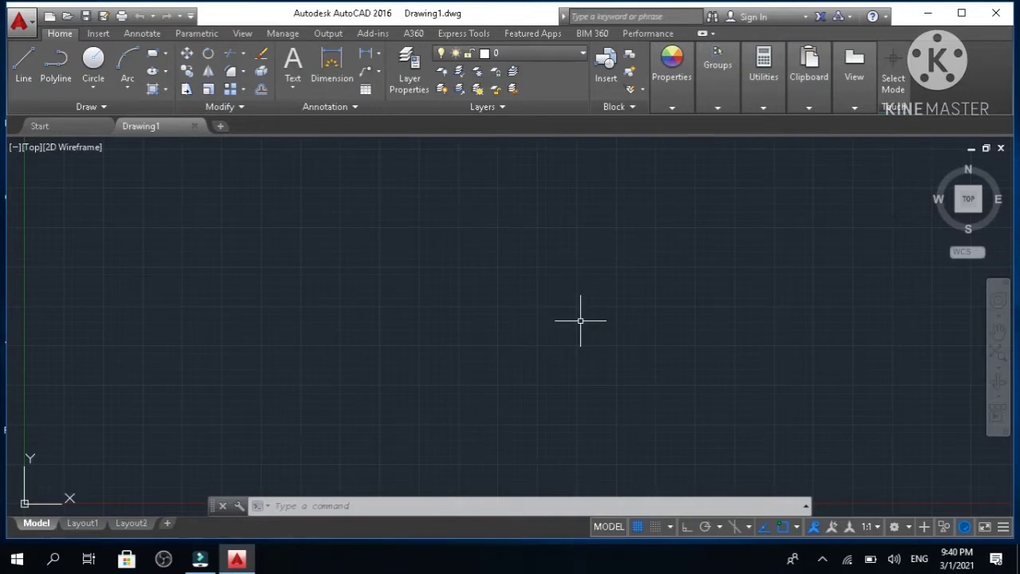
left_click(822, 560)
left_click(822, 560)
left_click(822, 560)
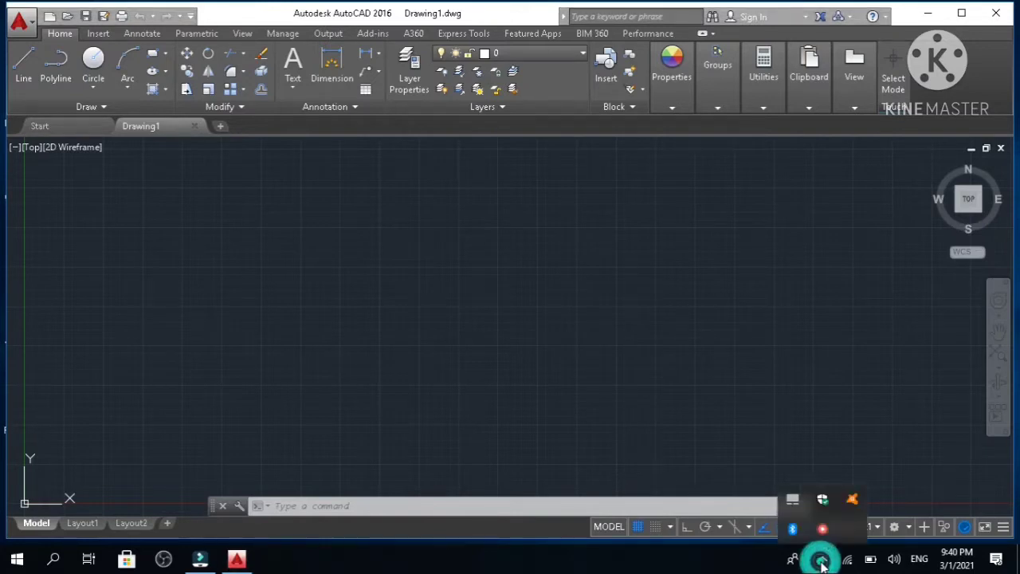
left_click(822, 560)
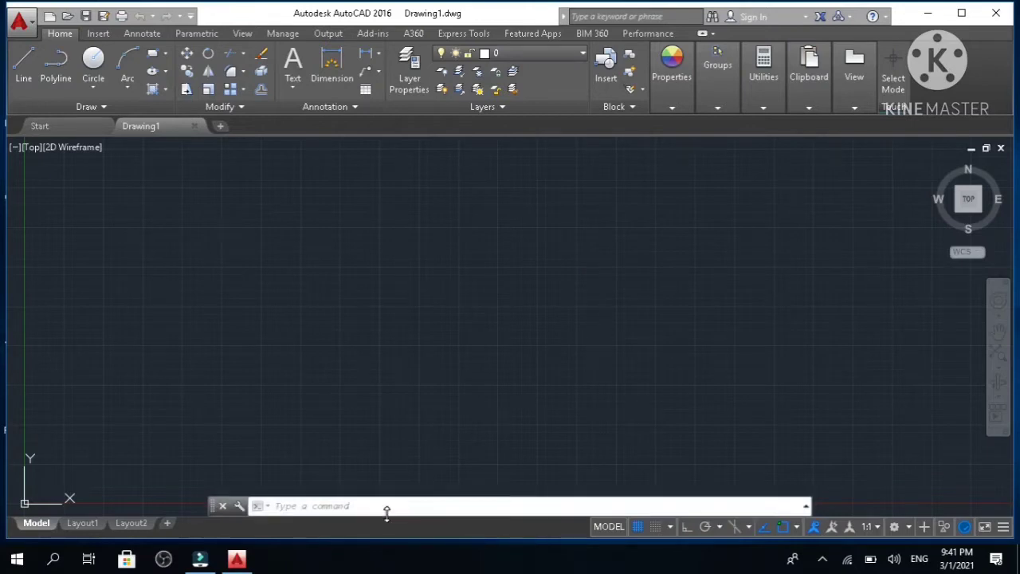
- Open the Dimension Style Manager and start modifying the Standard style's symbols and arrows settings
left_click(431, 324)
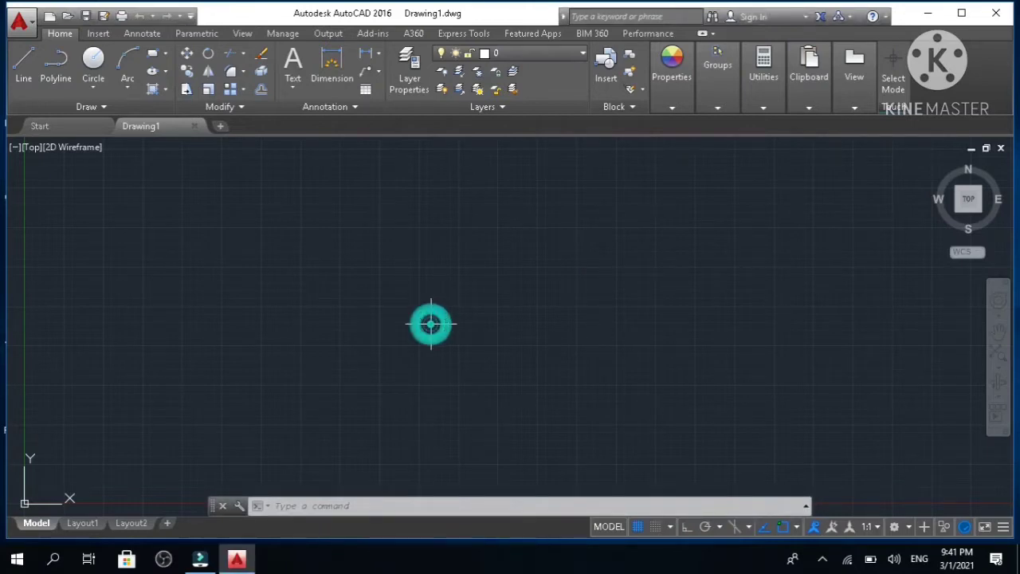
type("d")
key("Escape")
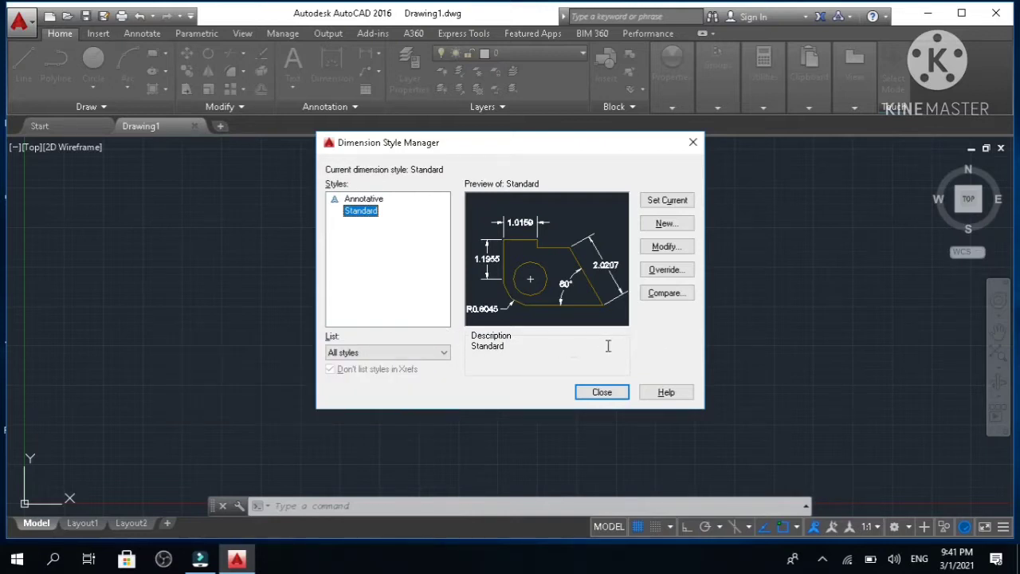
left_click(675, 248)
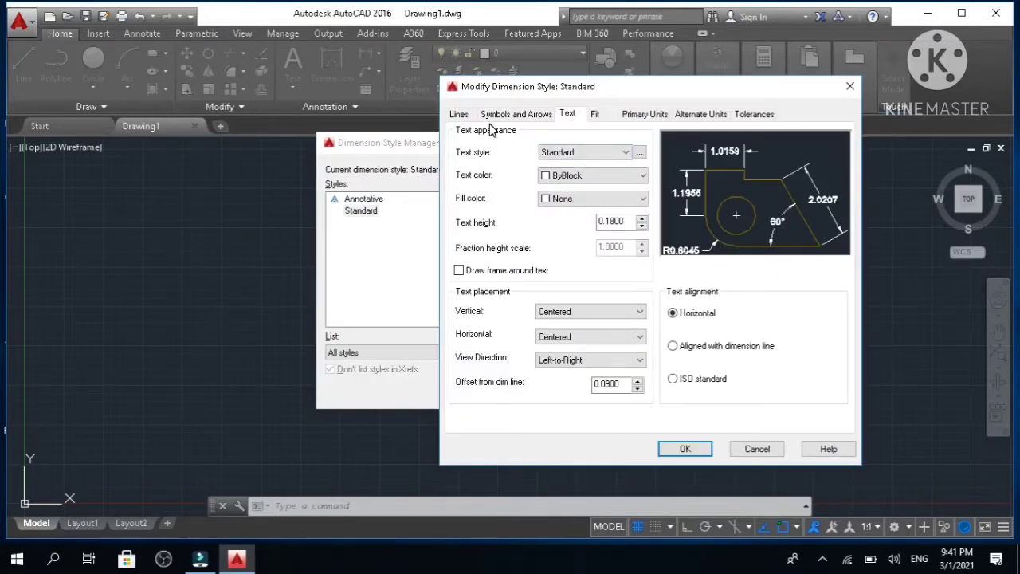
left_click(550, 115)
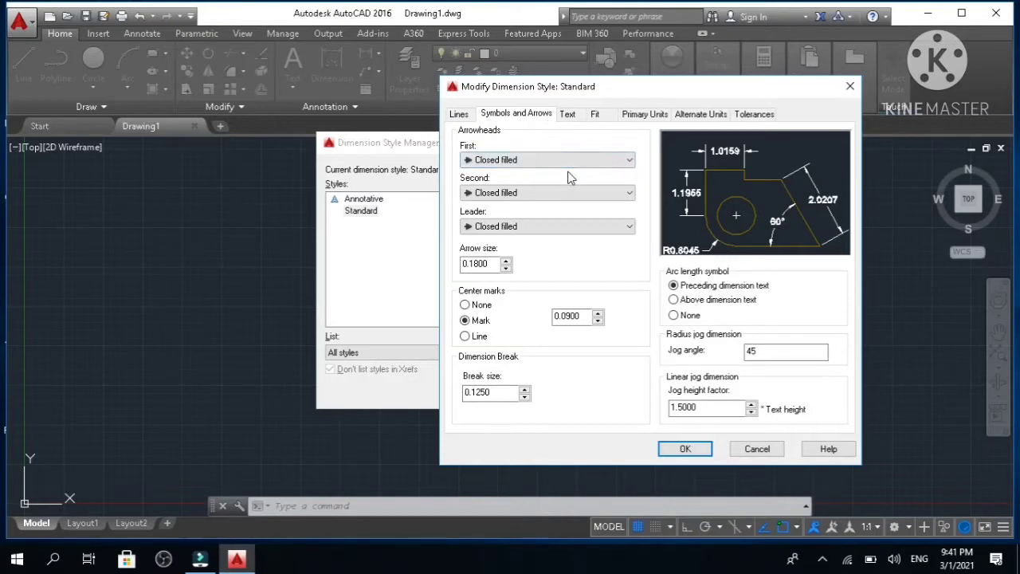
- Increase the Standard dimension style's arrow size to 1.1715
left_click(505, 261)
left_click(506, 262)
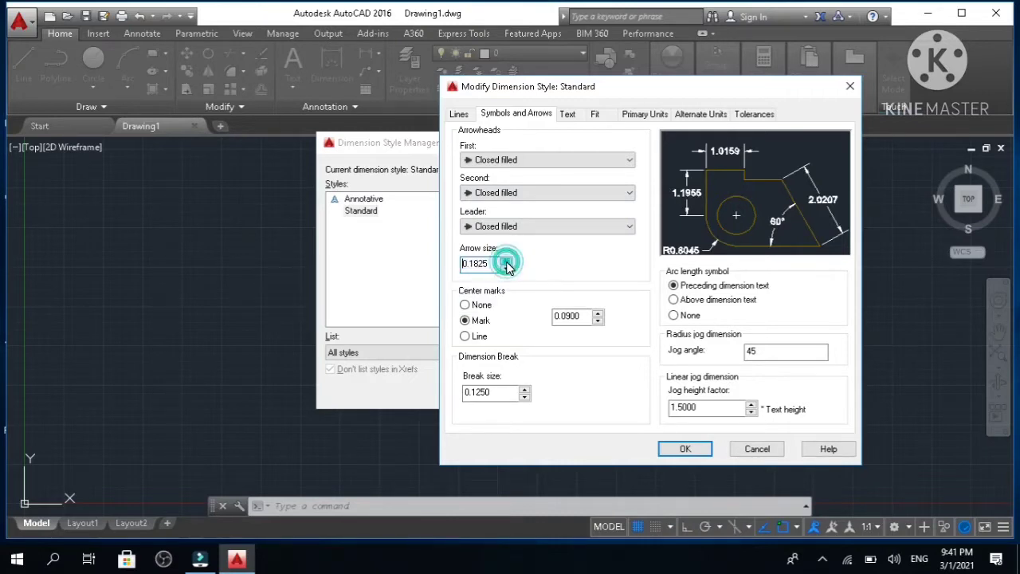
left_click(505, 262)
left_click(506, 262)
left_click(506, 262)
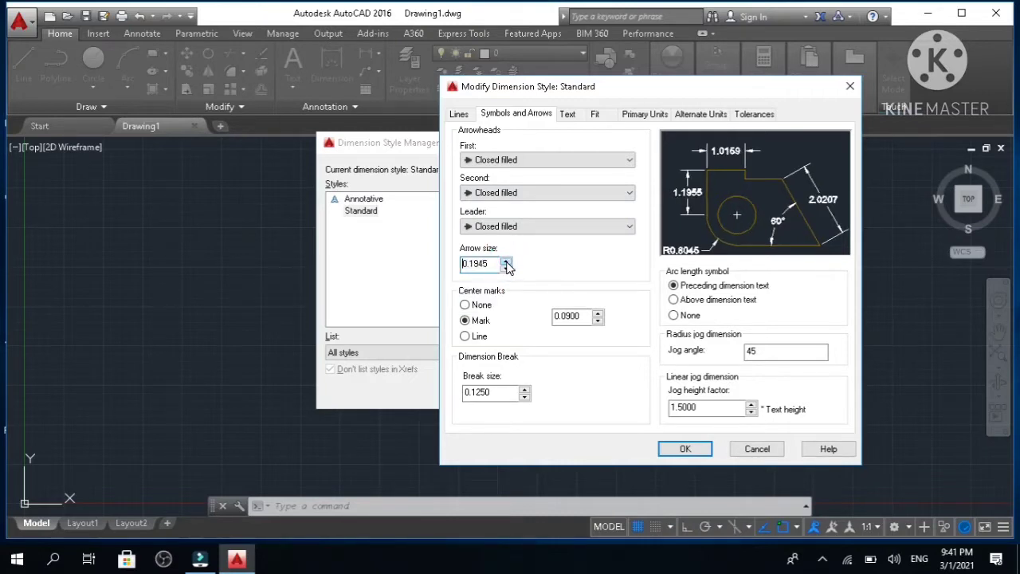
left_click(506, 262)
left_click(506, 262)
left_click(505, 262)
left_click(506, 262)
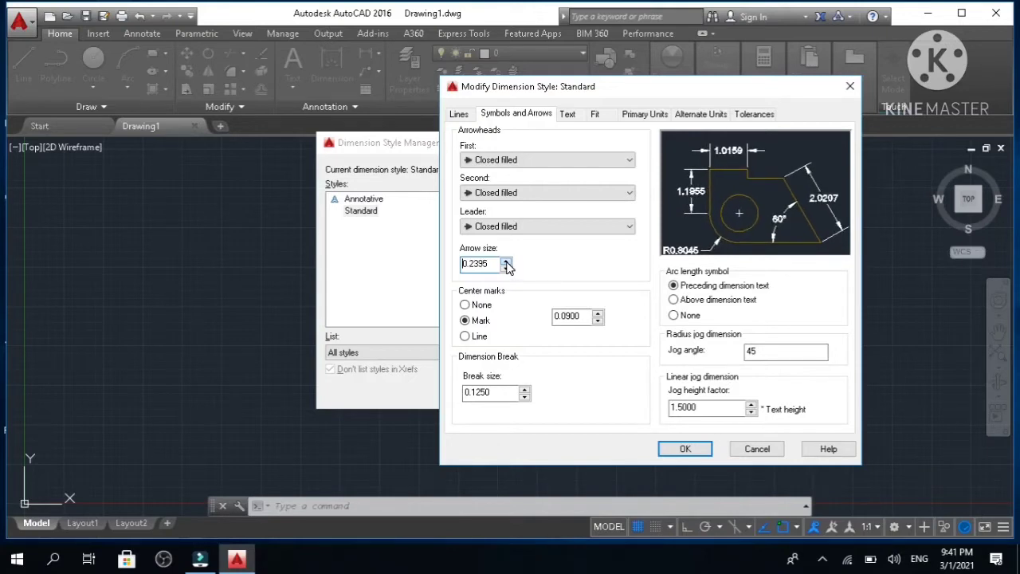
left_click(506, 262)
left_click(506, 262)
left_click(506, 262)
left_click(505, 262)
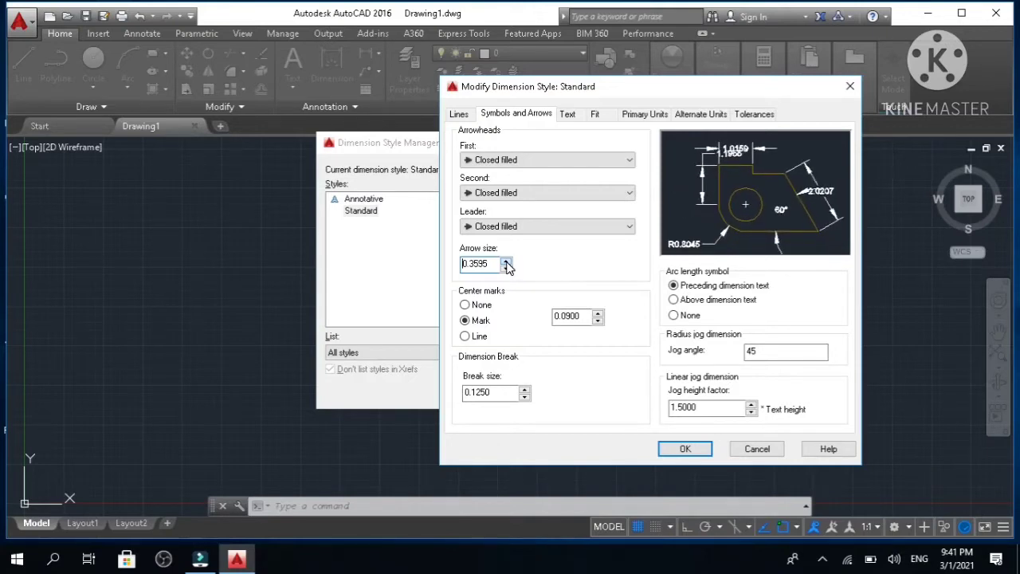
left_click(505, 262)
left_click(506, 262)
left_click(506, 262)
left_click(506, 262)
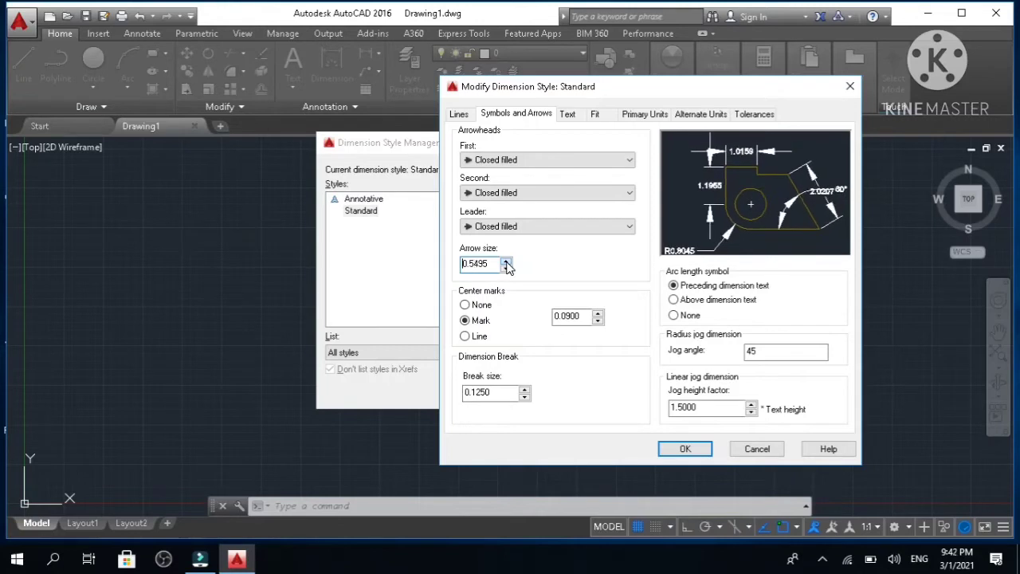
left_click(506, 262)
left_click(506, 263)
left_click(506, 263)
left_click(506, 262)
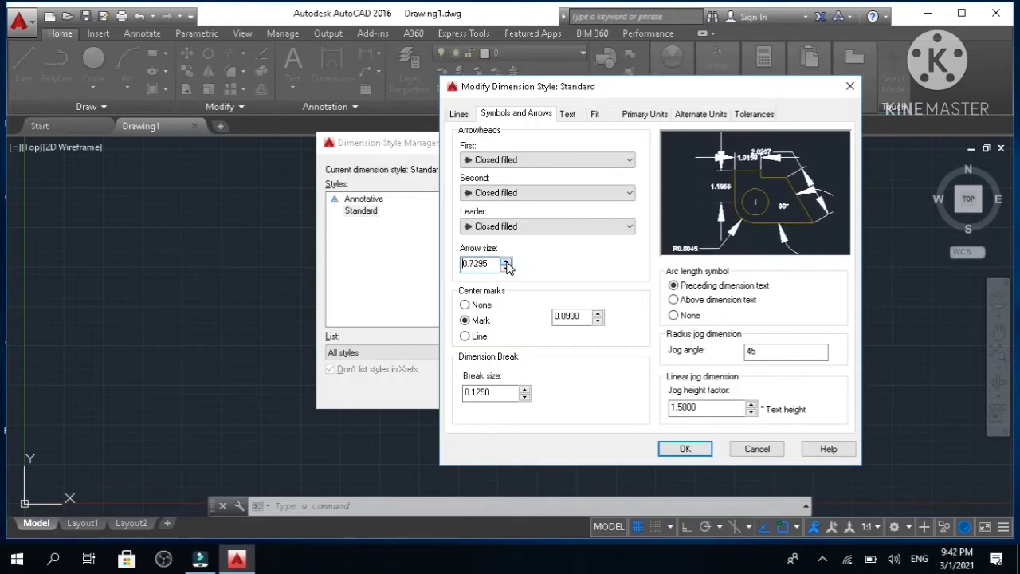
left_click(506, 262)
left_click(506, 262)
left_click(506, 262)
left_click(506, 262)
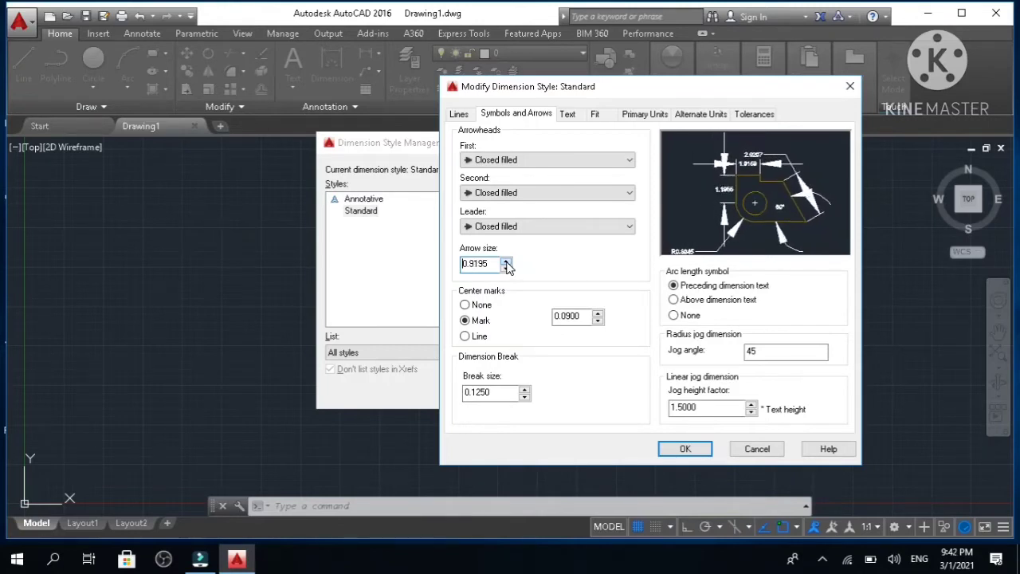
left_click(506, 262)
left_click(506, 262)
left_click(506, 262)
left_click(506, 262)
left_click(506, 262)
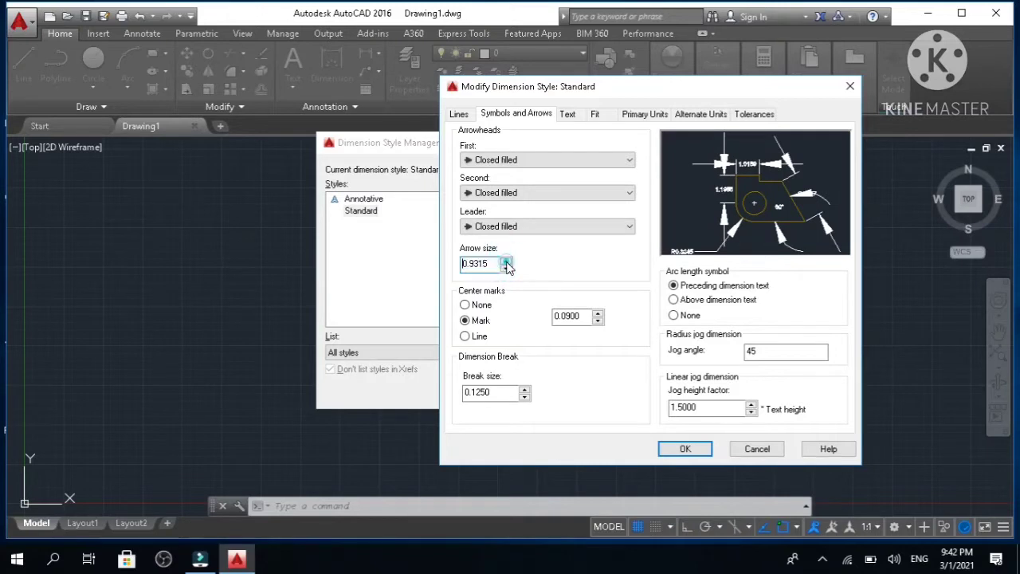
left_click(506, 262)
left_click(506, 263)
left_click(506, 262)
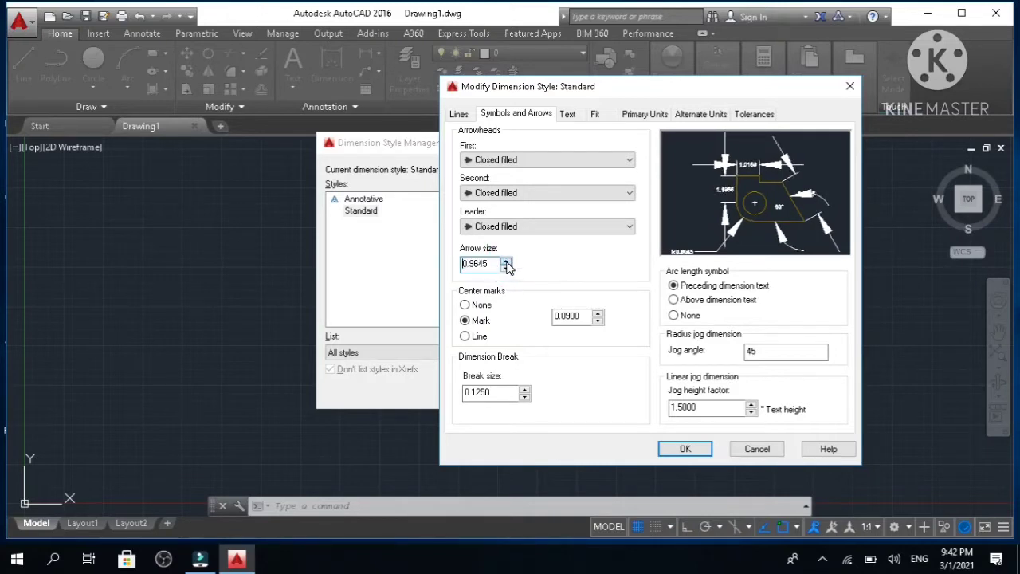
left_click(506, 262)
left_click(506, 262)
left_click(506, 262)
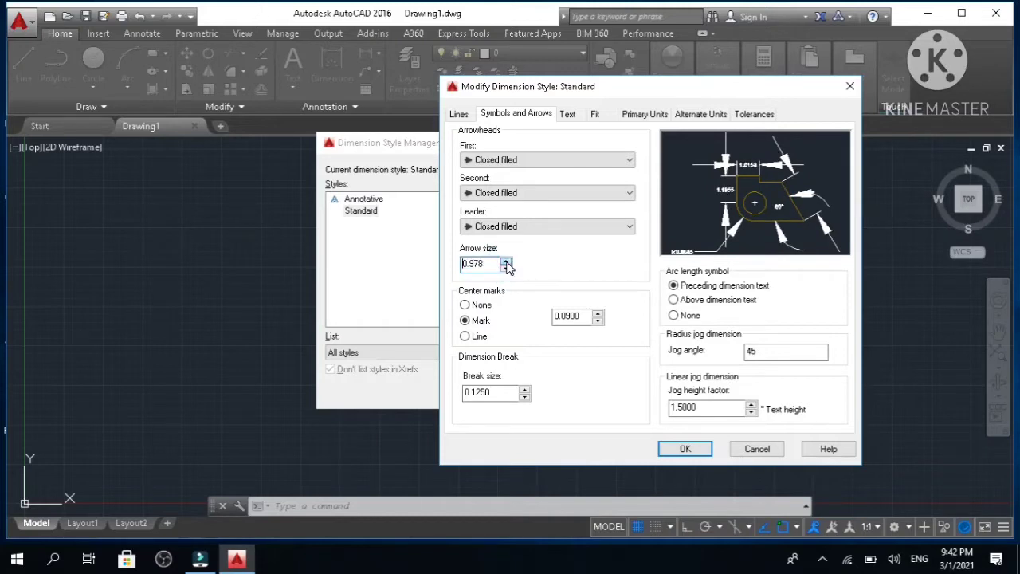
left_click(506, 262)
left_click(506, 262)
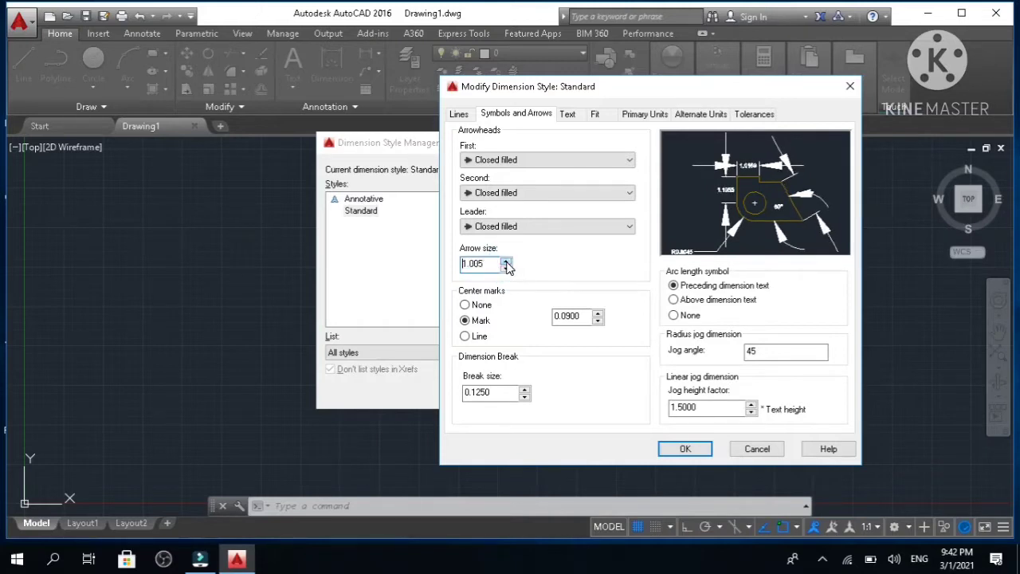
left_click(506, 262)
left_click(506, 262)
left_click(506, 262)
left_click(506, 262)
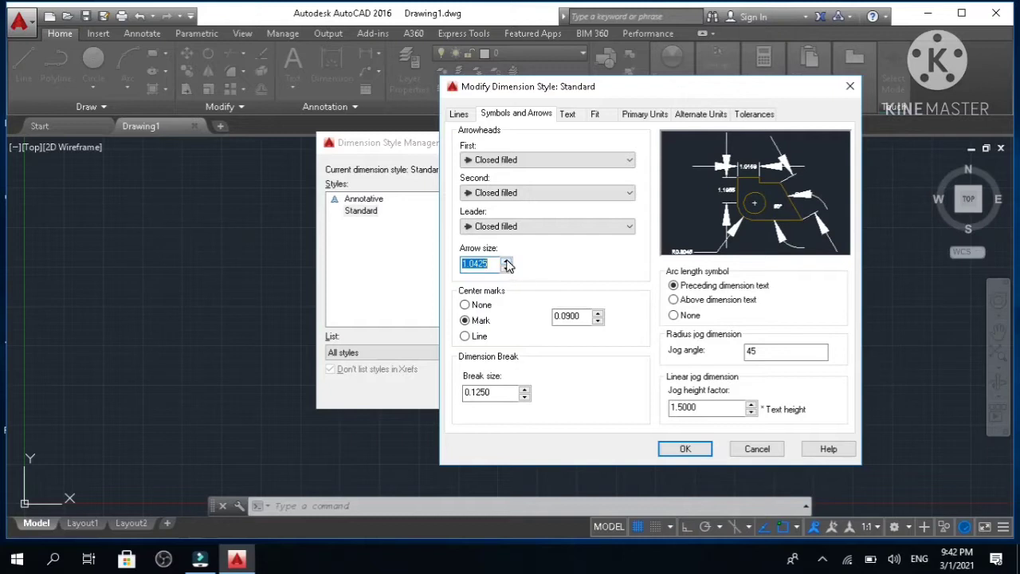
left_click(506, 262)
left_click(505, 262)
left_click(506, 262)
left_click(506, 262)
left_click(506, 262)
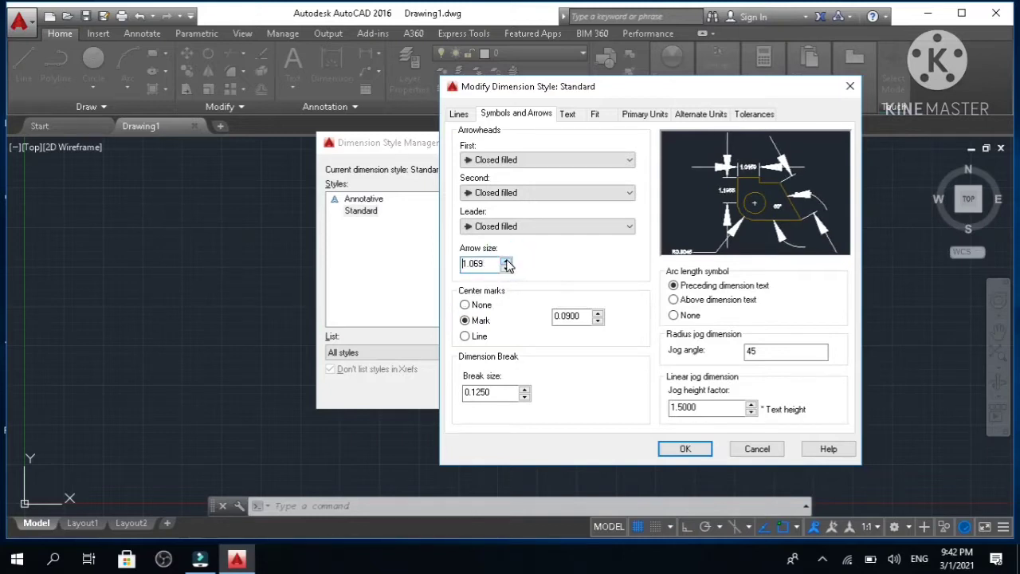
left_click(506, 262)
left_click(506, 262)
left_click(506, 262)
left_click(506, 262)
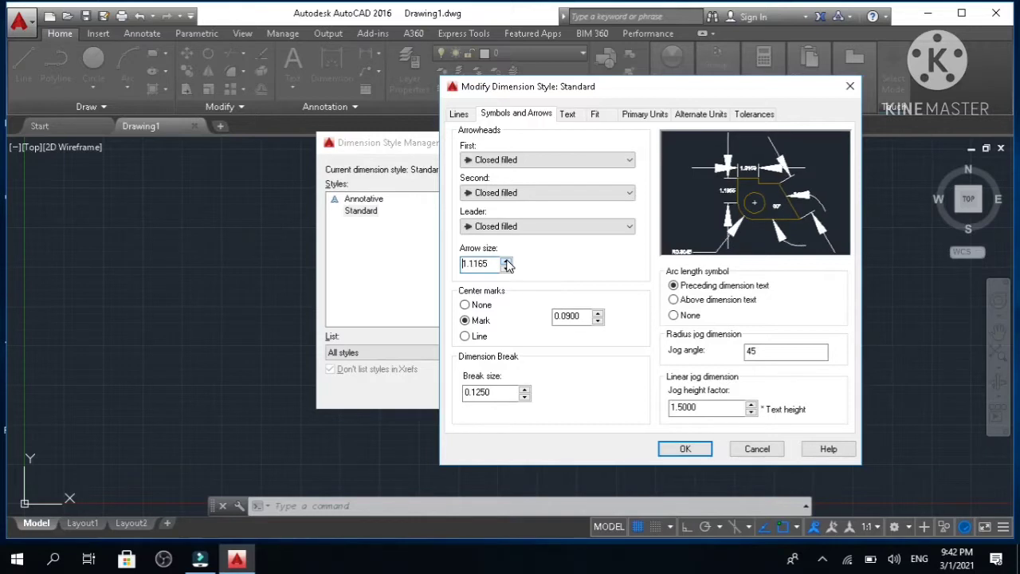
left_click(506, 262)
left_click(506, 262)
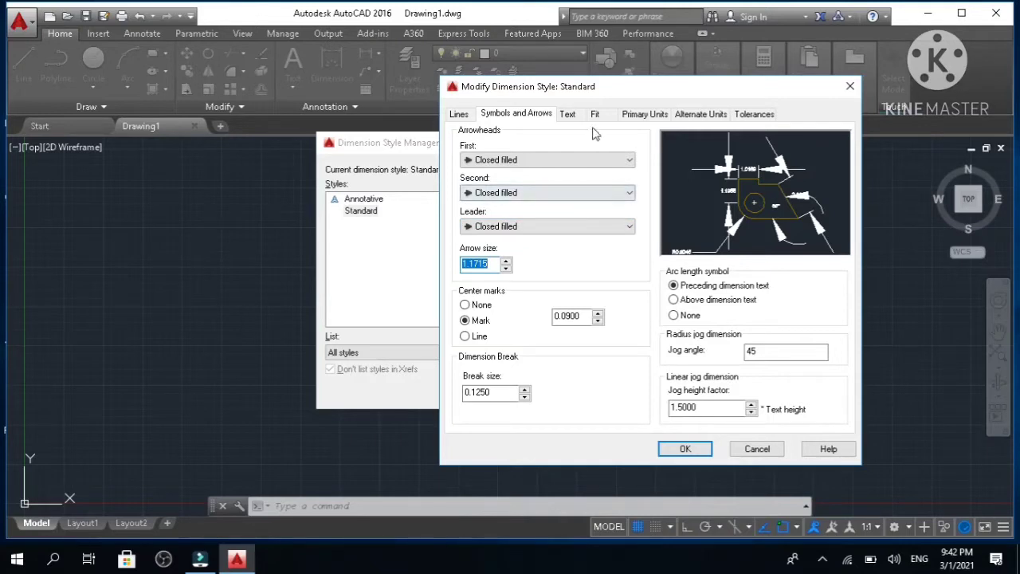
- Increase the dimension text height of the Standard style to 2.047
left_click(572, 116)
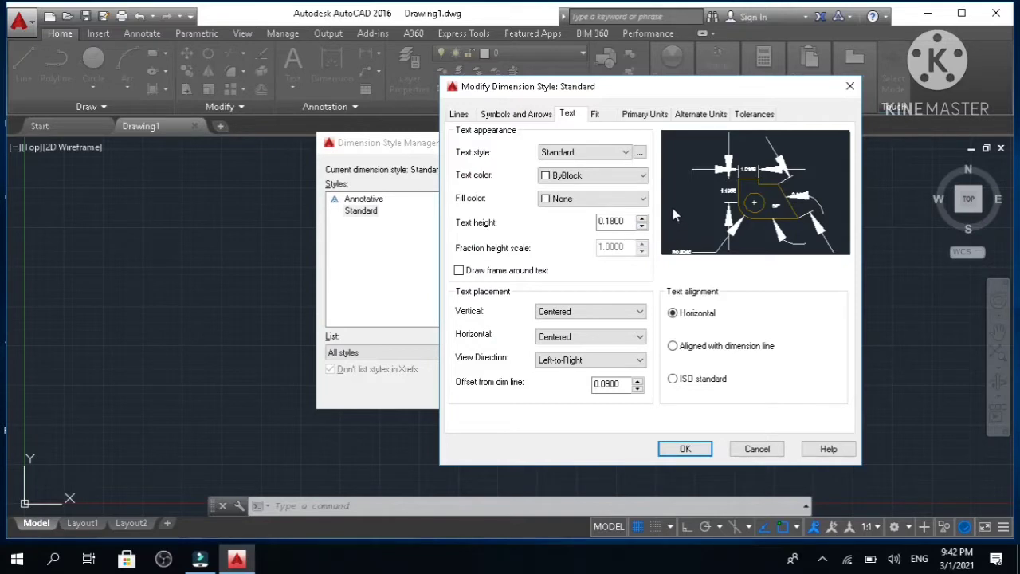
left_click(641, 220)
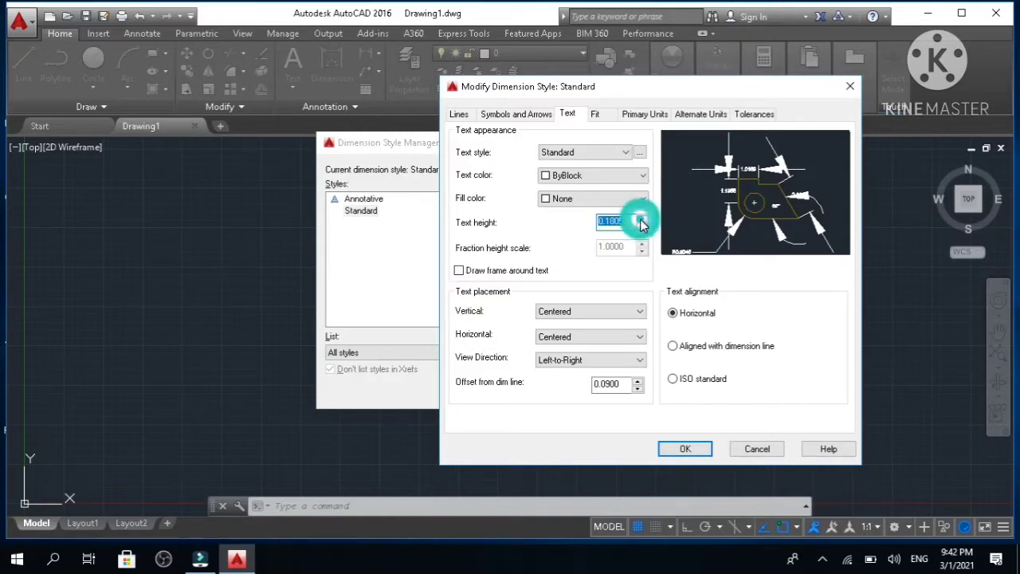
left_click(640, 220)
left_click(640, 220)
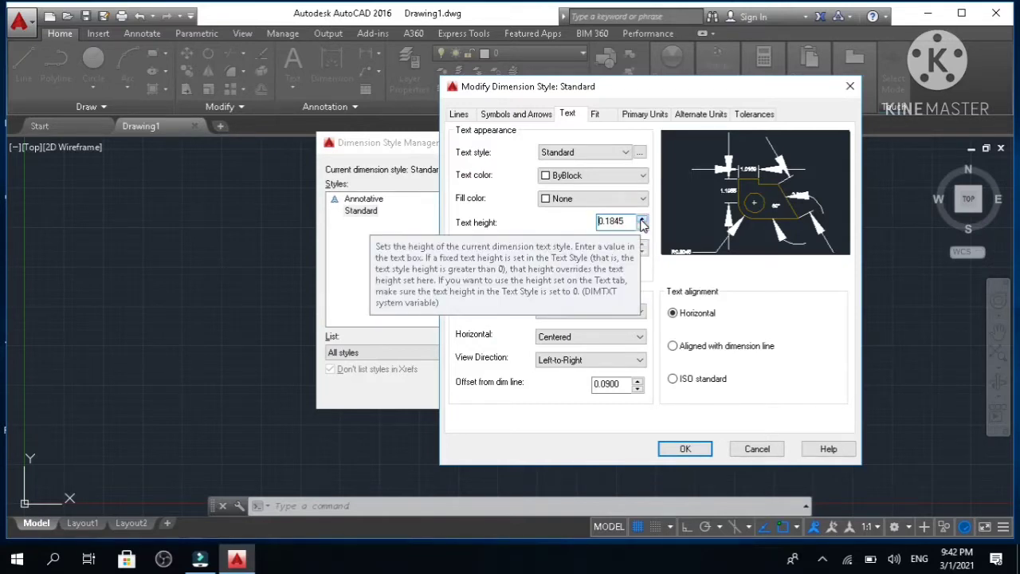
left_click(643, 223)
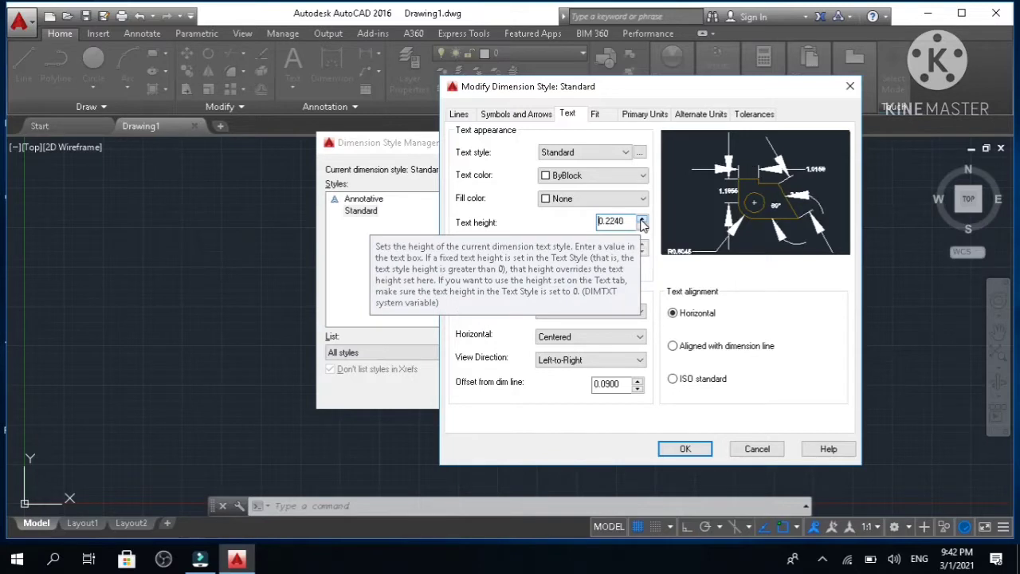
left_click_drag(643, 224, 643, 224)
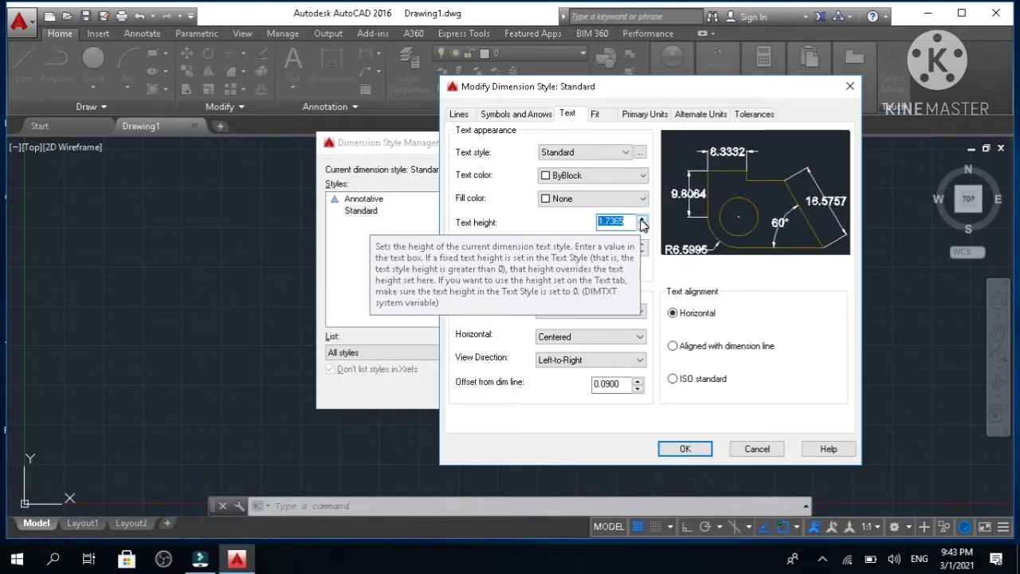
left_click_drag(643, 224, 643, 224)
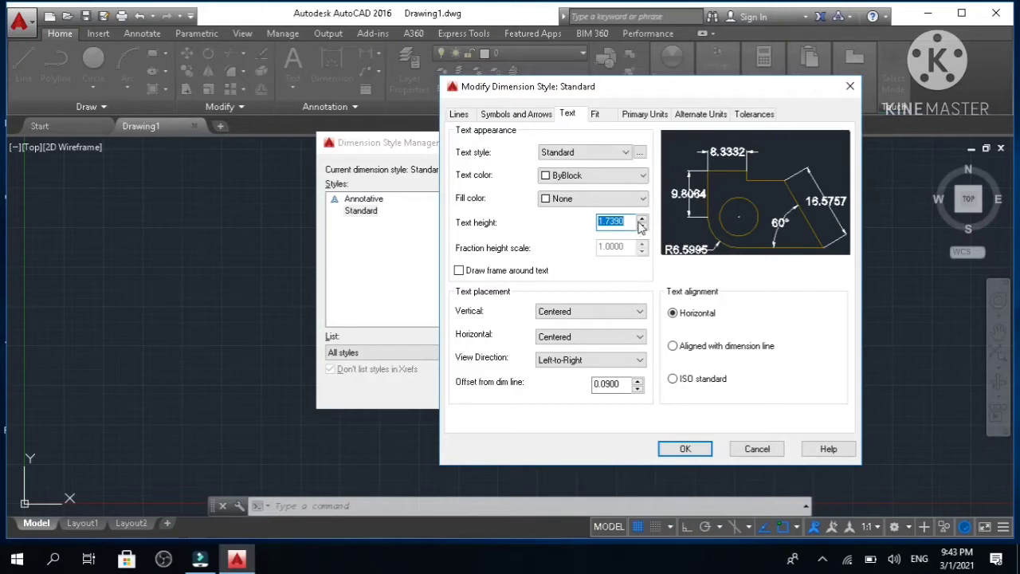
left_click(641, 223)
left_click(642, 223)
left_click(641, 223)
left_click_drag(638, 221, 641, 223)
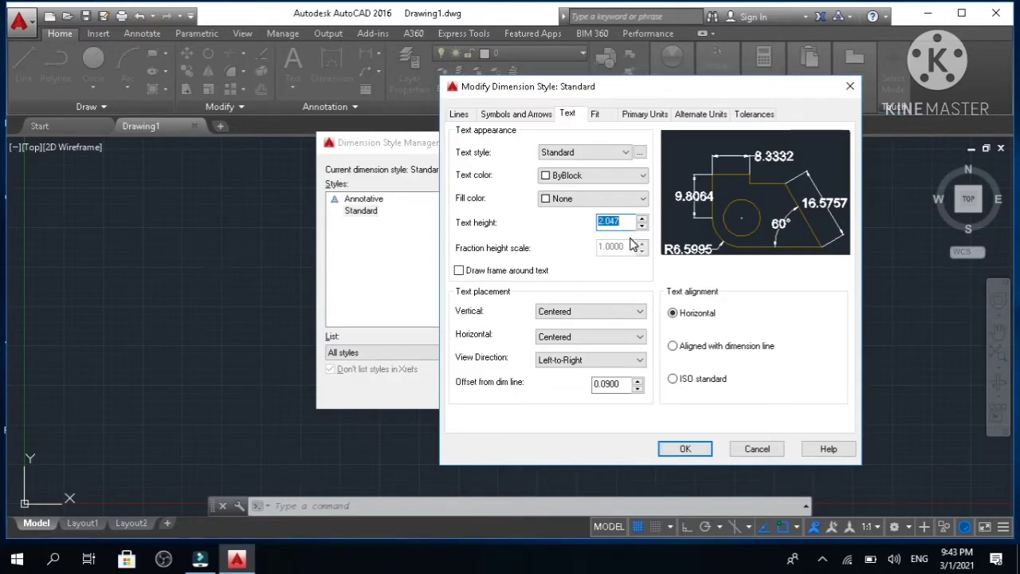
- Set the primary linear units to Engineering format with a precision of 0'-0"
left_click(647, 115)
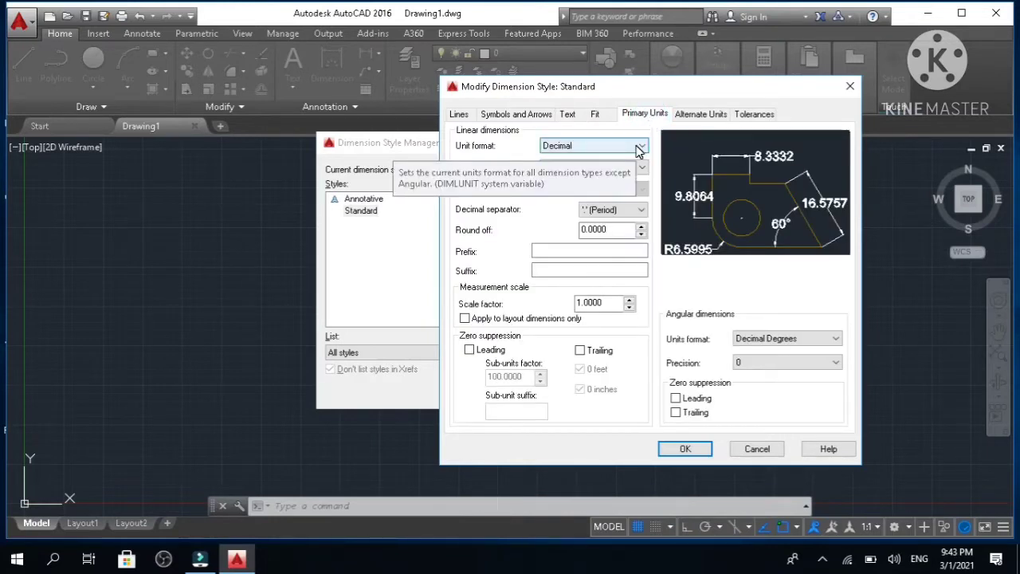
left_click(640, 148)
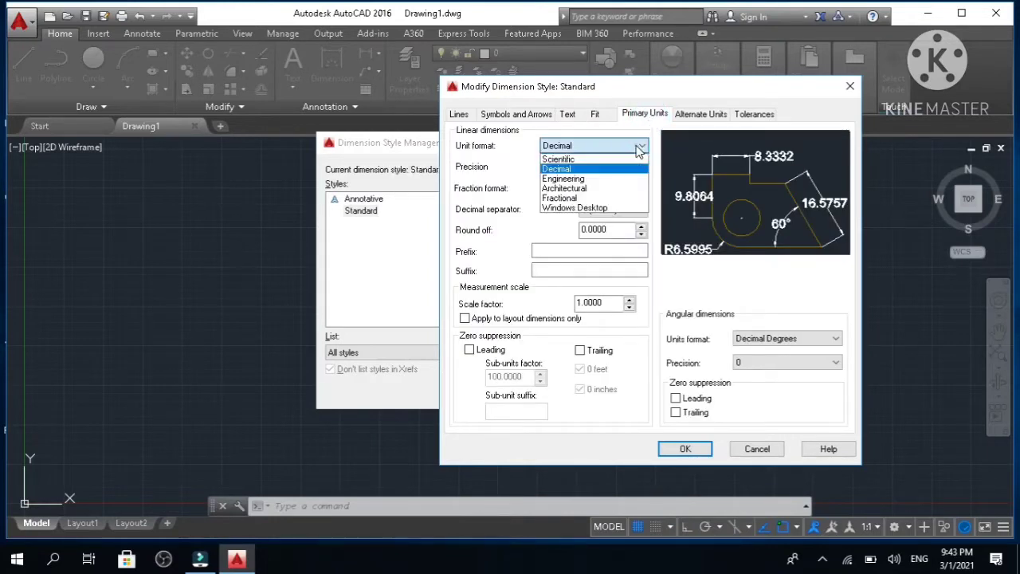
left_click(637, 145)
left_click(638, 146)
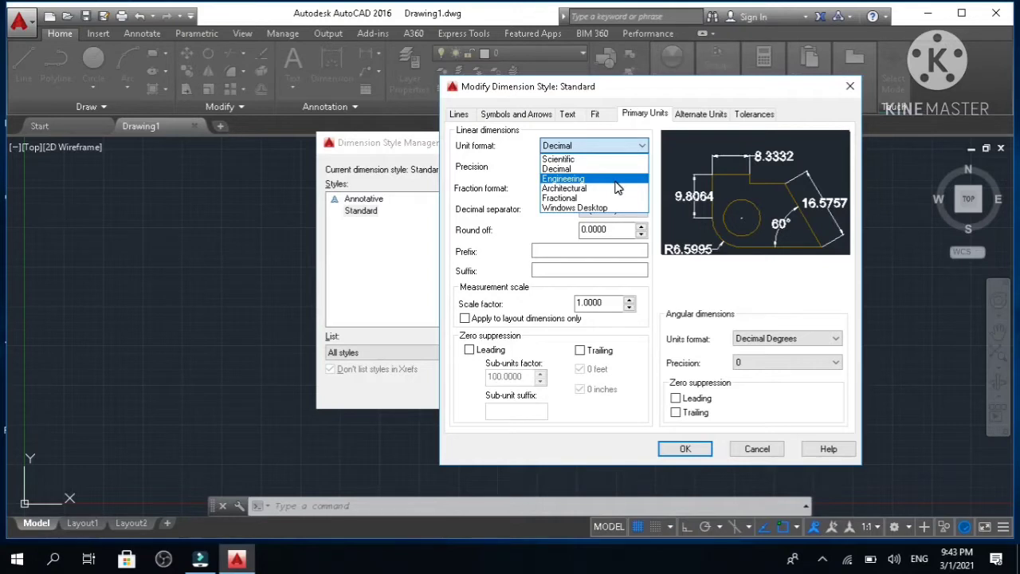
left_click(617, 183)
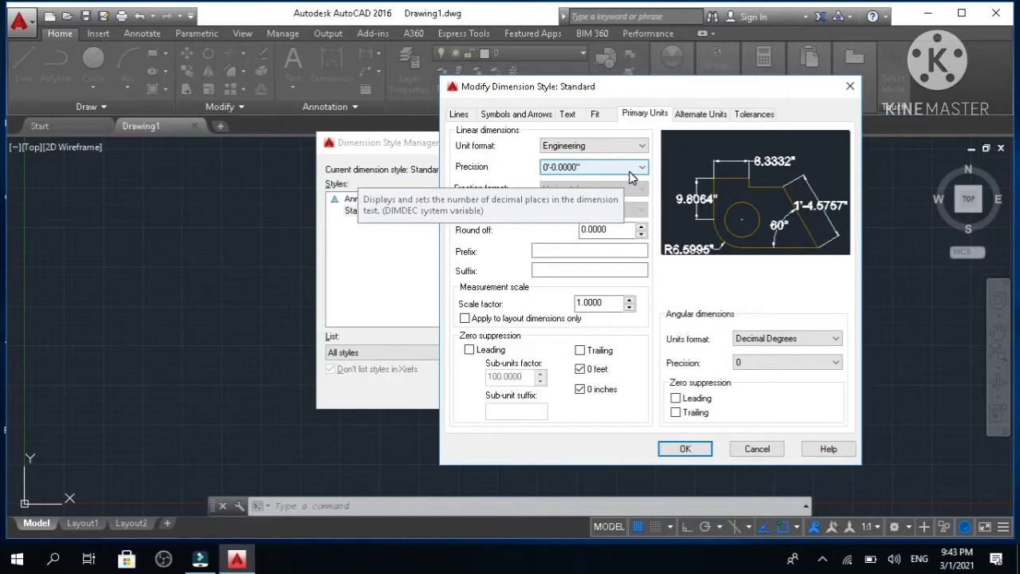
left_click(631, 175)
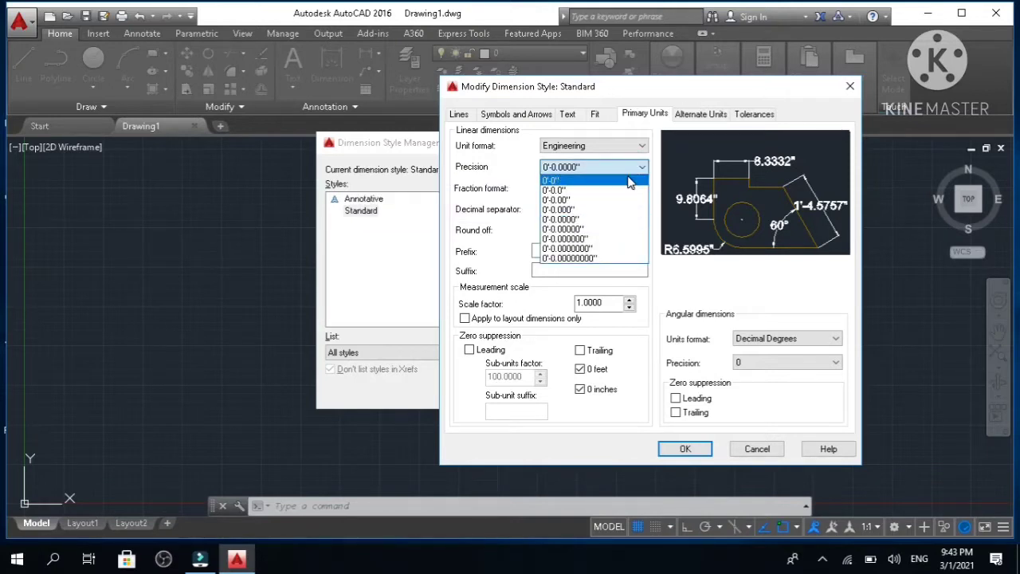
left_click(629, 181)
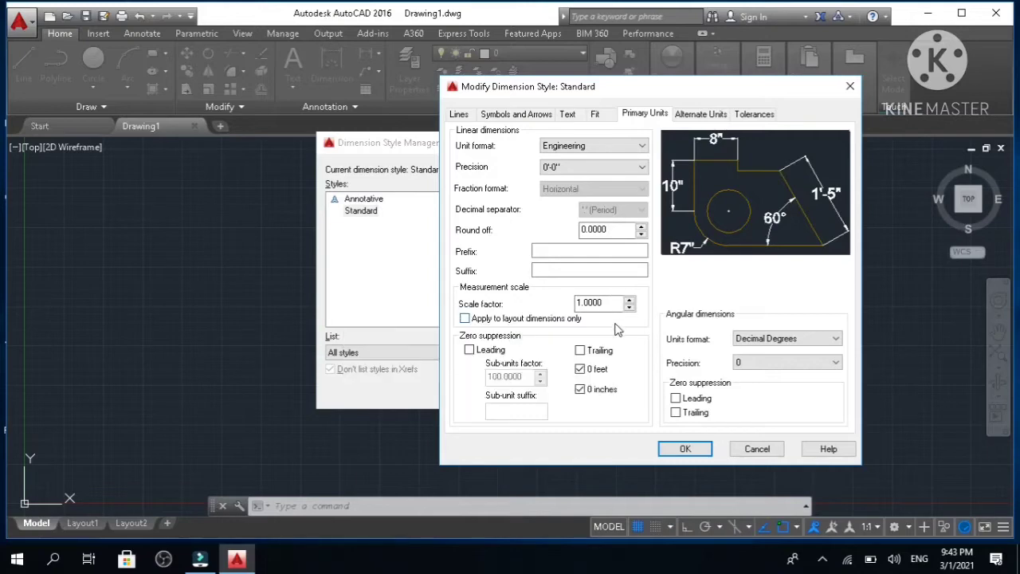
- Try measurement scale factors of 1.0005 and 0.9995 and return the factor to 1.0000
left_click(631, 300)
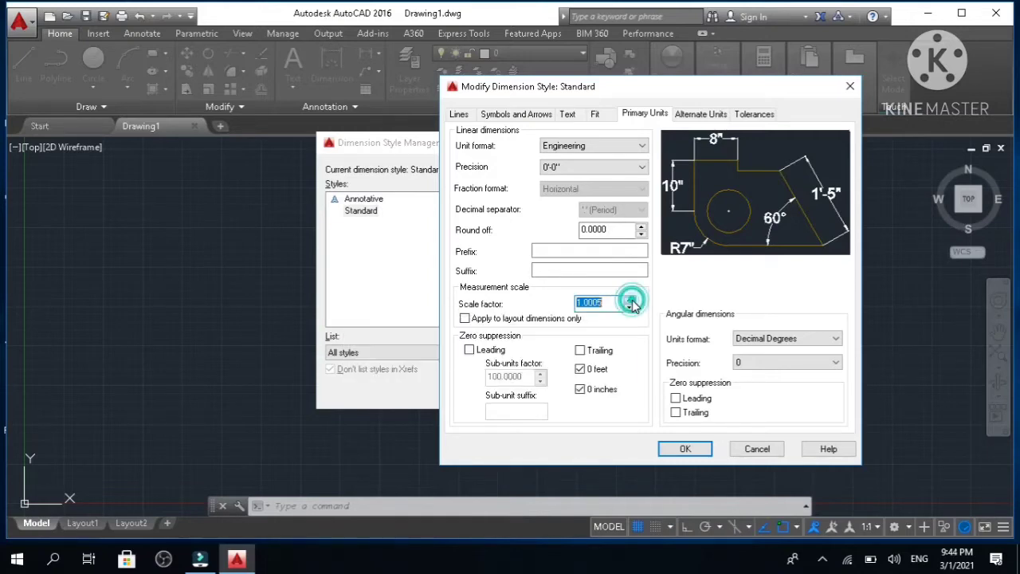
left_click(630, 308)
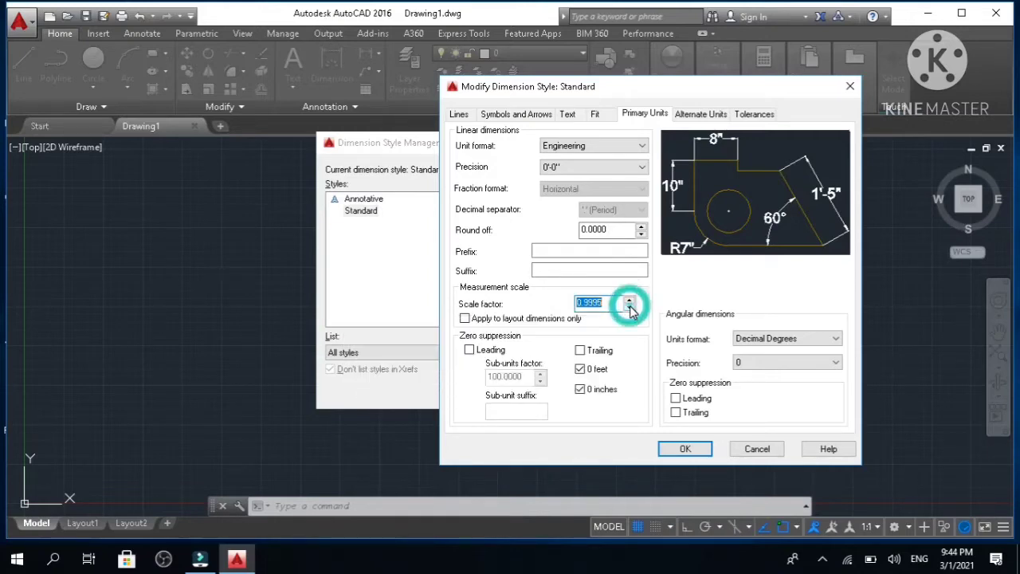
left_click(629, 302)
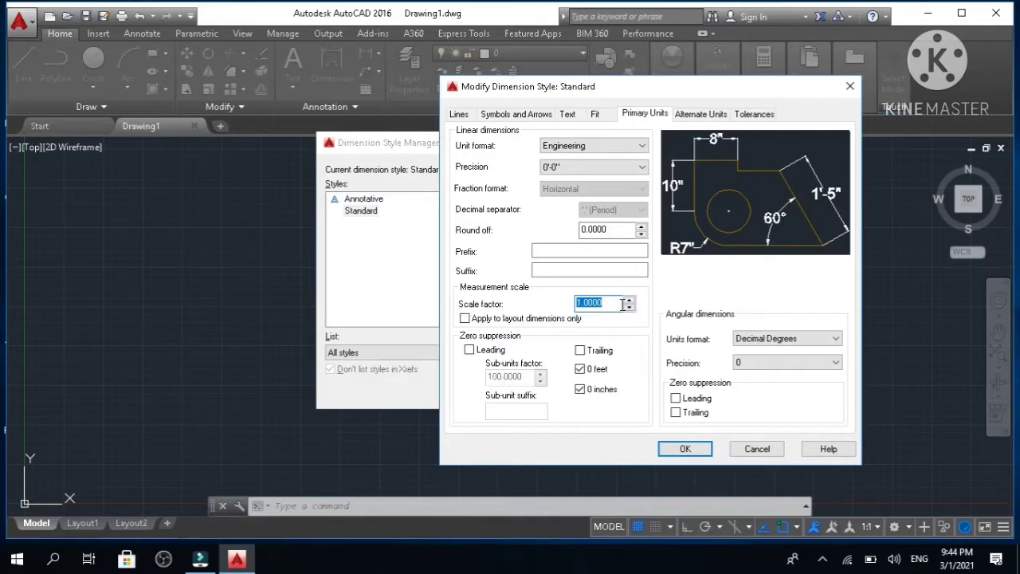
- Accept the Standard style modifications and close the Dimension Style Manager
left_click(677, 450)
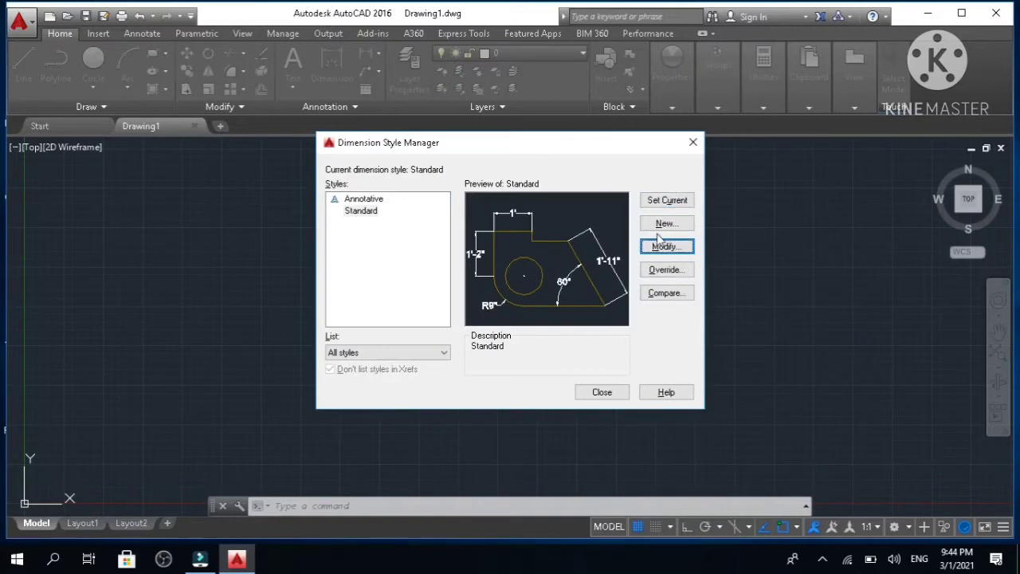
left_click(602, 392)
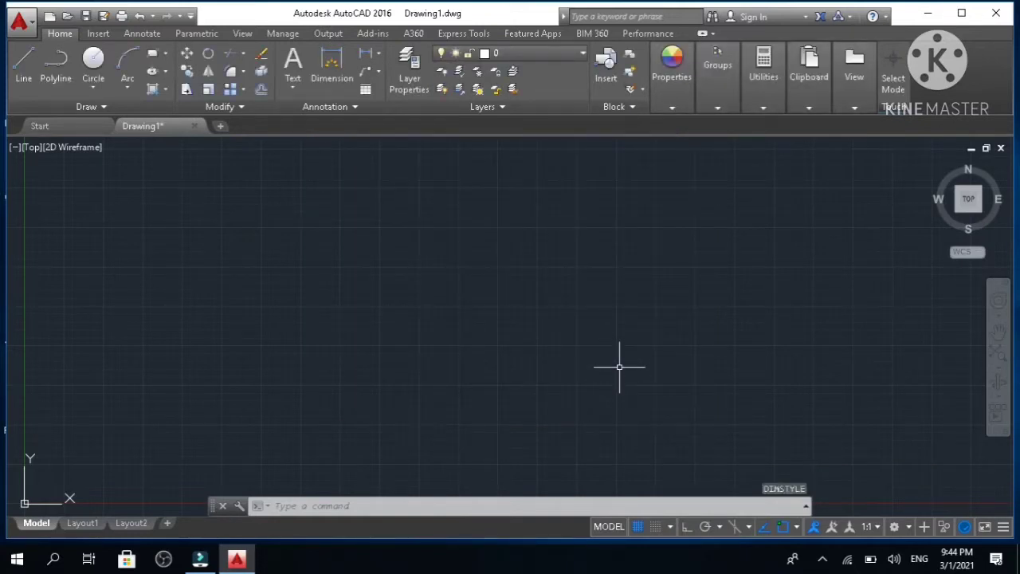
left_click(822, 560)
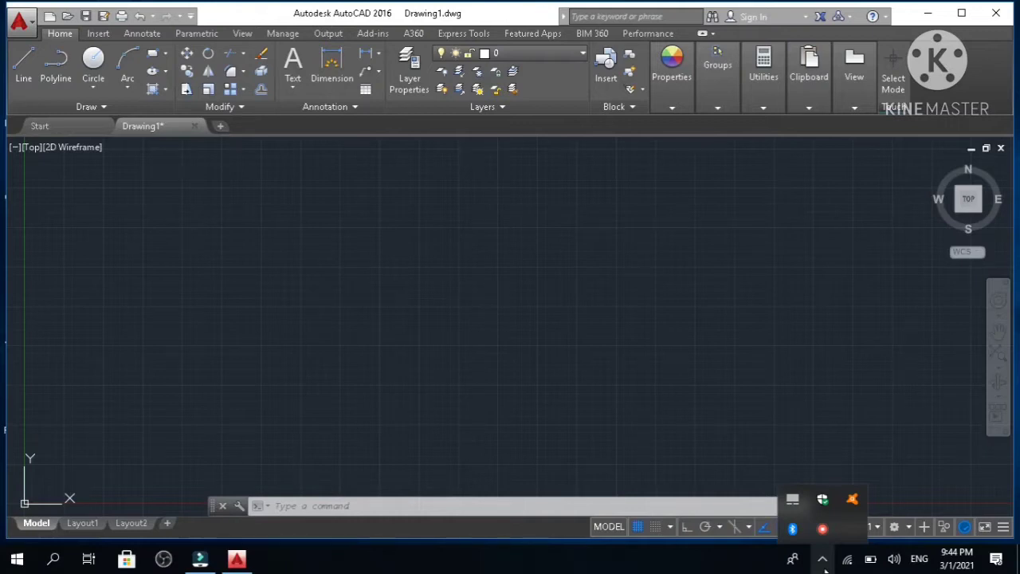
left_click(608, 363)
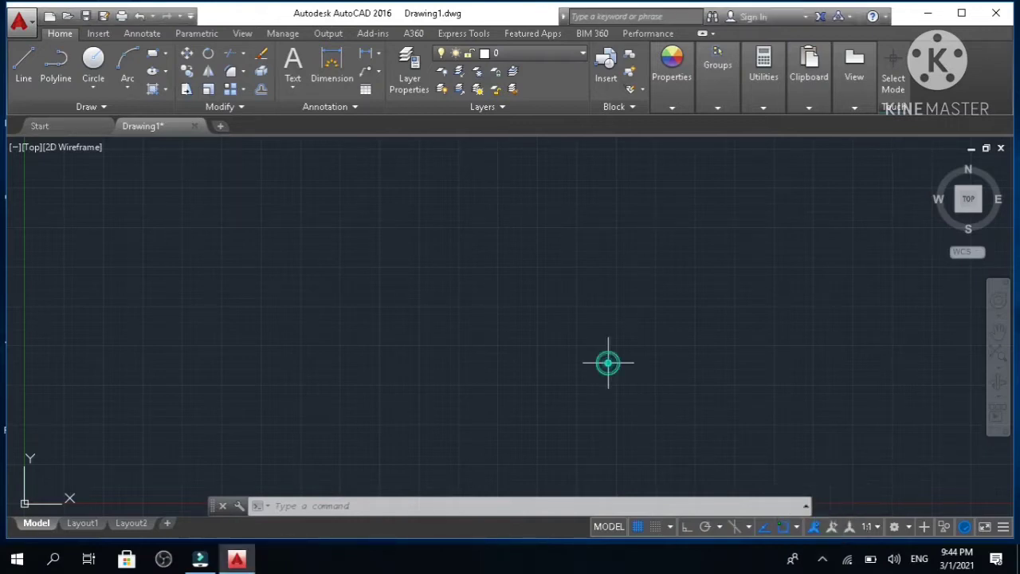
- Set the drawing units' length type to Engineering with a precision of 0'-0.0" and accept the settings
type("UN")
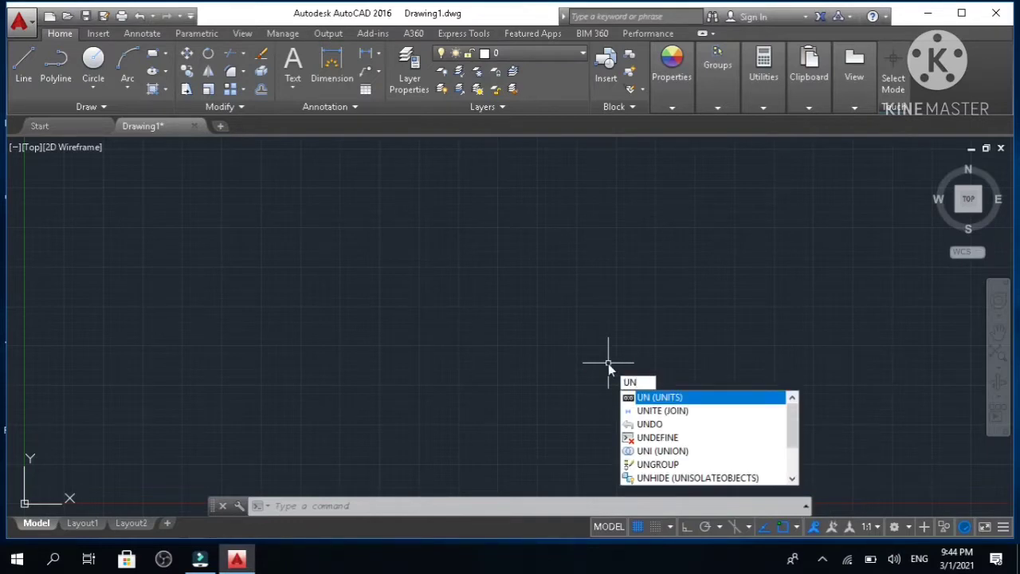
key("Return")
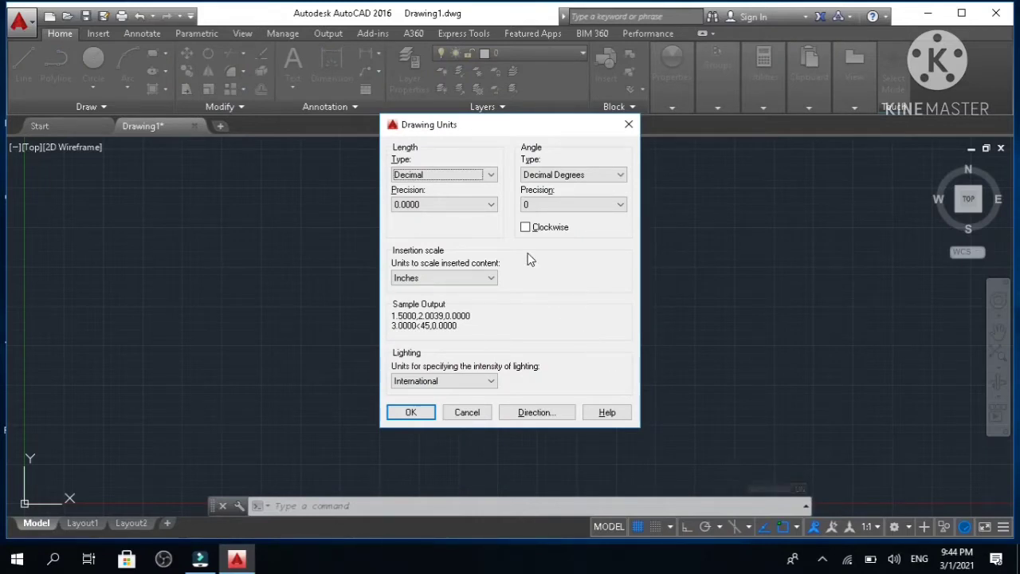
left_click(492, 177)
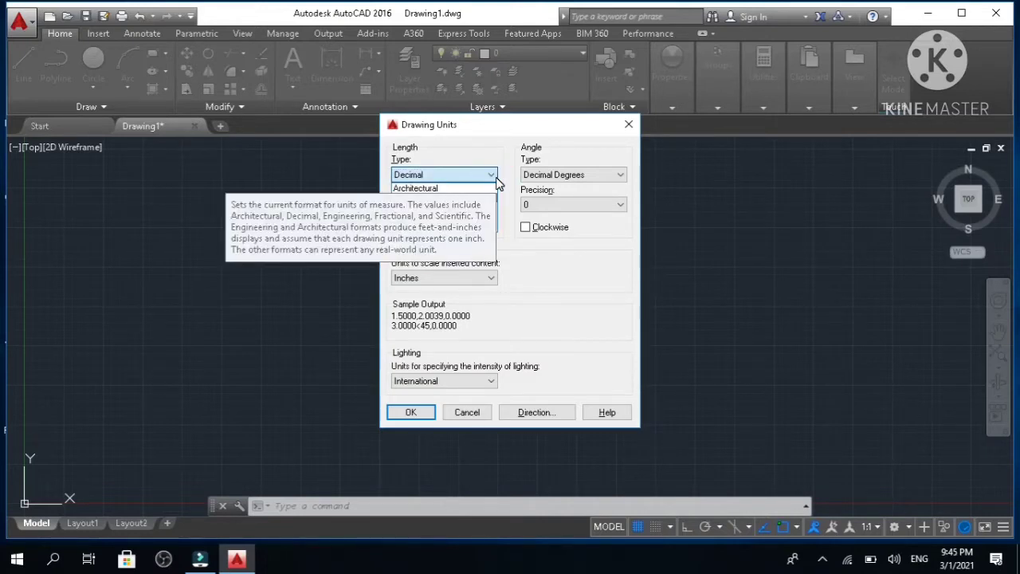
left_click(472, 208)
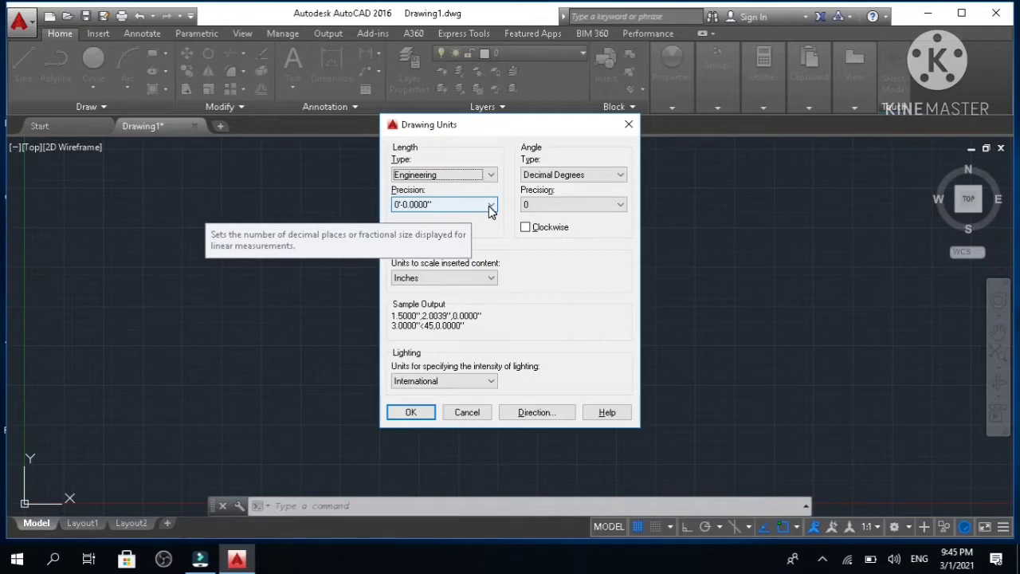
left_click(490, 205)
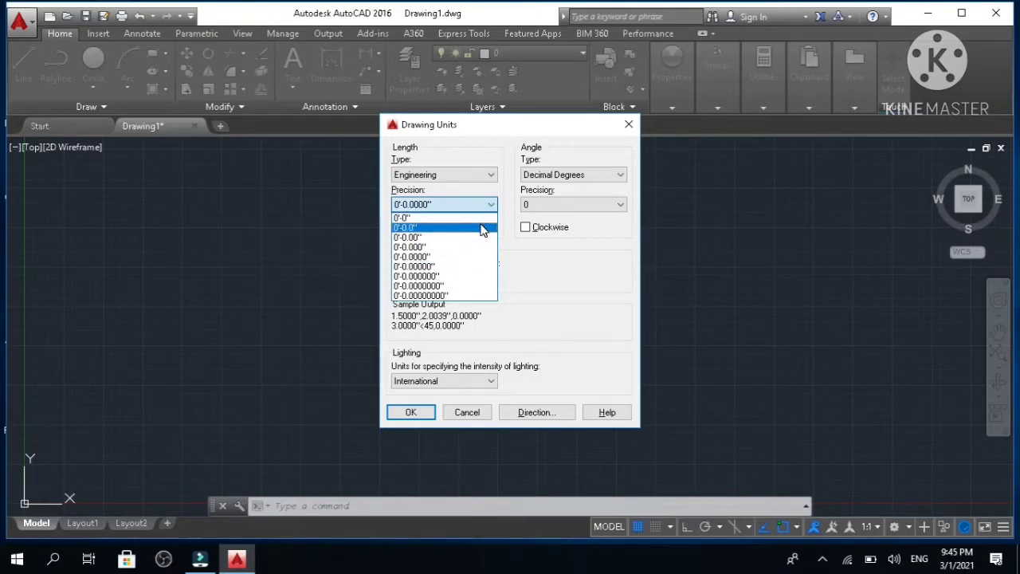
left_click(482, 227)
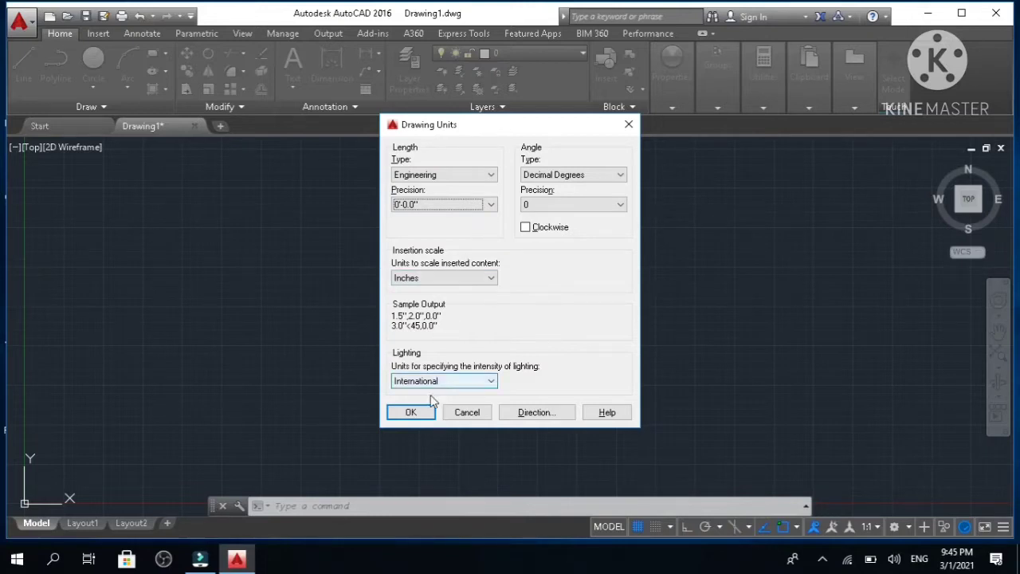
left_click(422, 414)
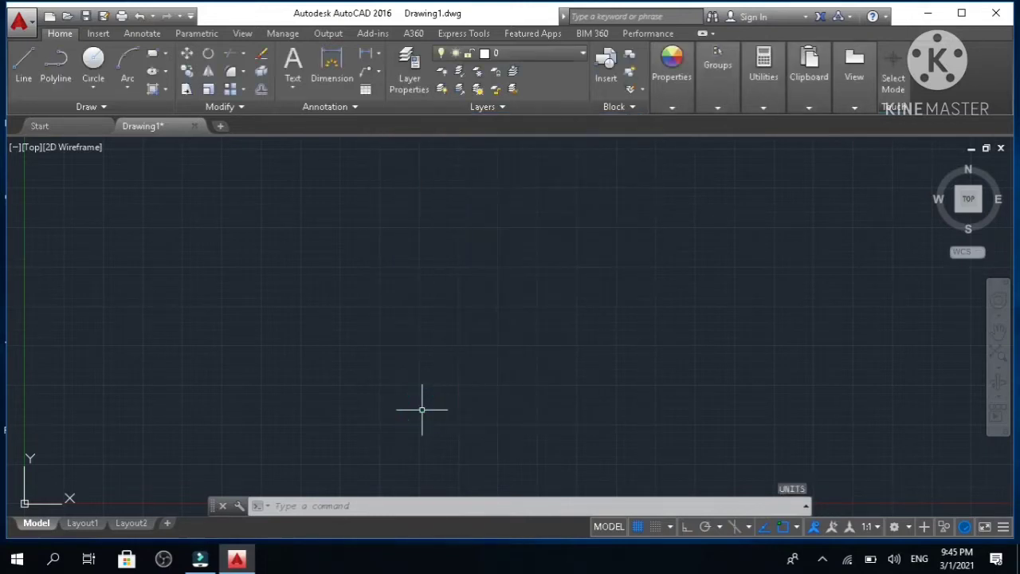
left_click(824, 560)
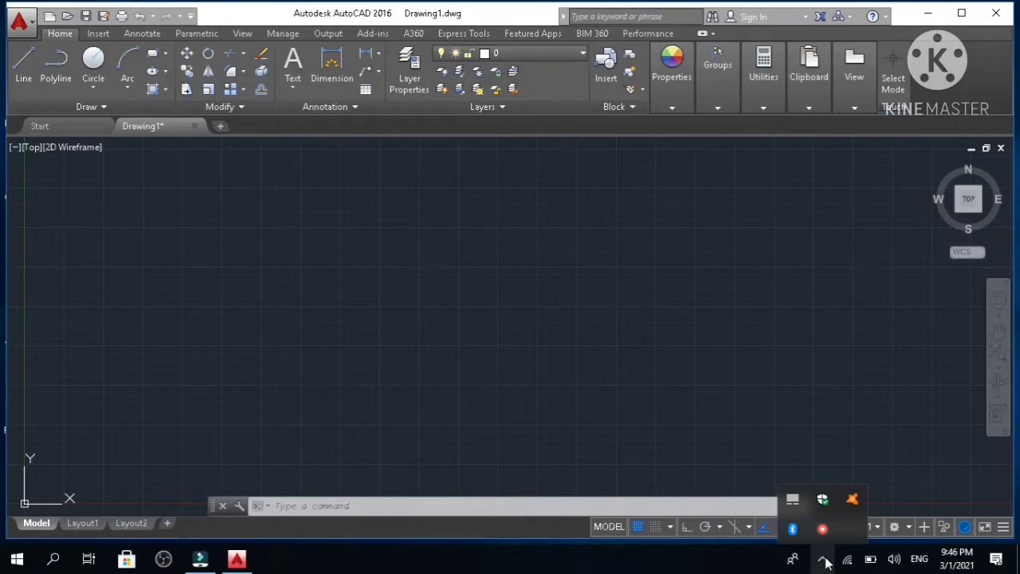
left_click(318, 250)
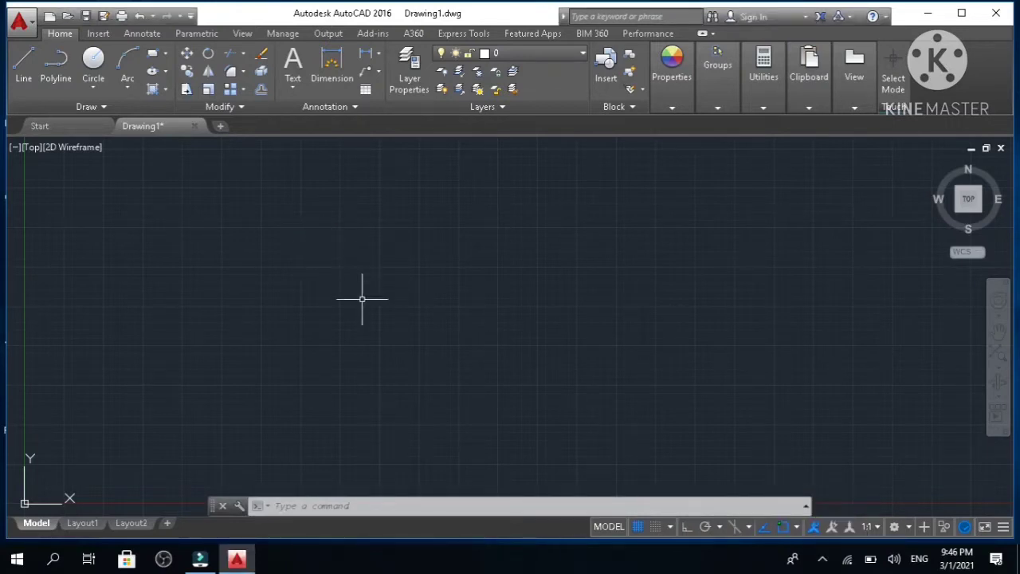
left_click(270, 196)
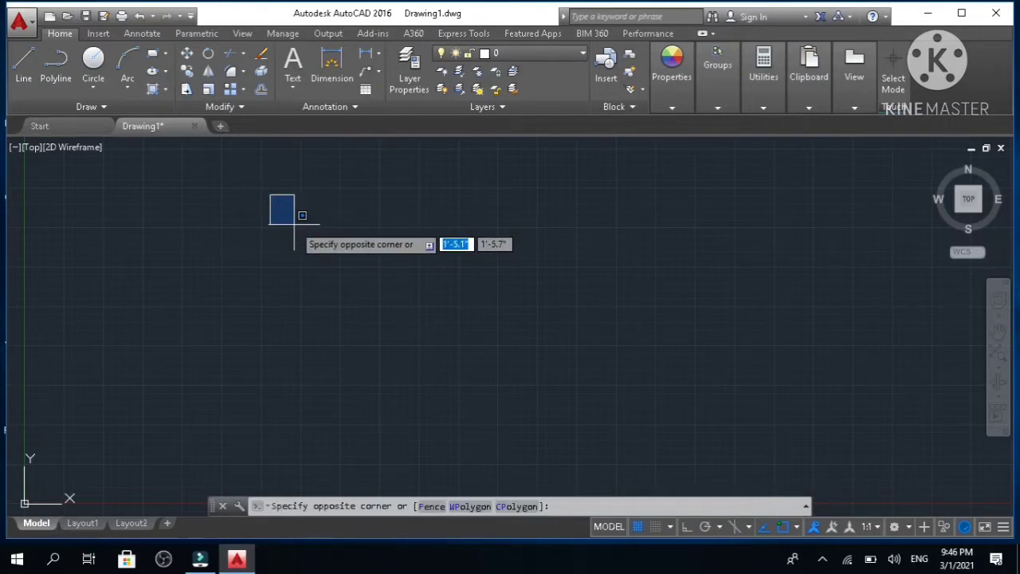
left_click(294, 223)
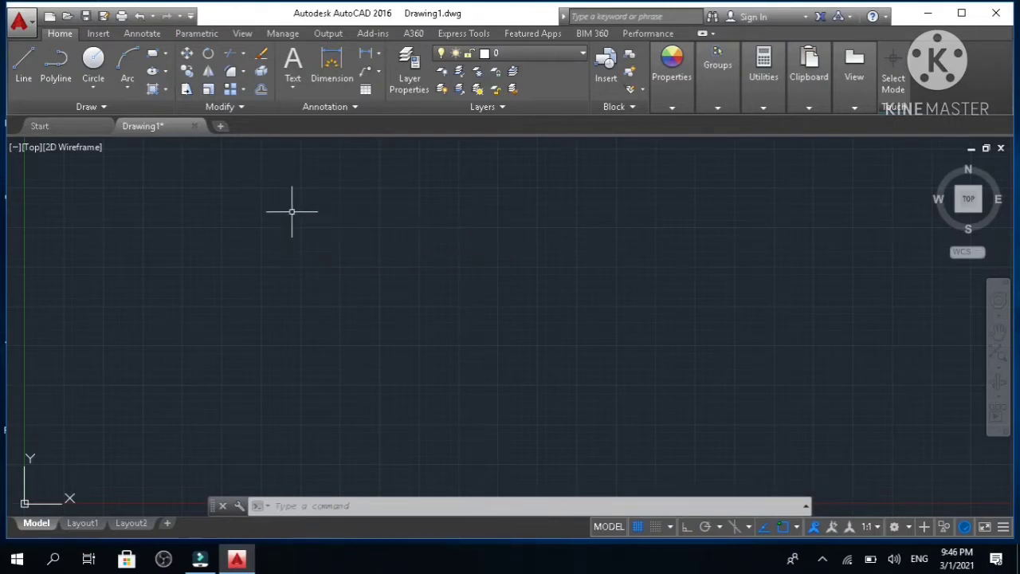
- Draw a horizontal line 50' long running right from a point above the origin and end the Line command
type("L")
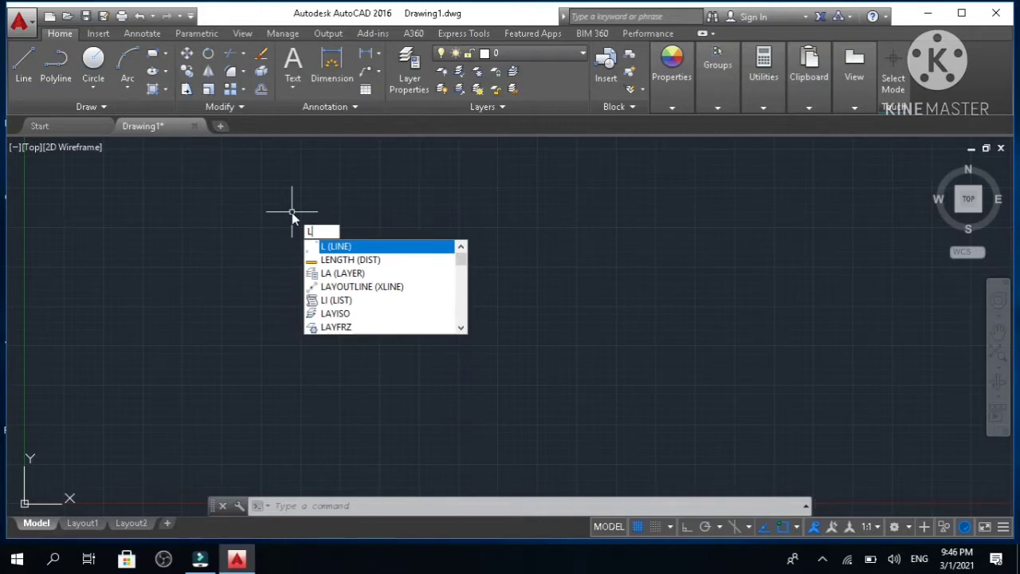
key("Return")
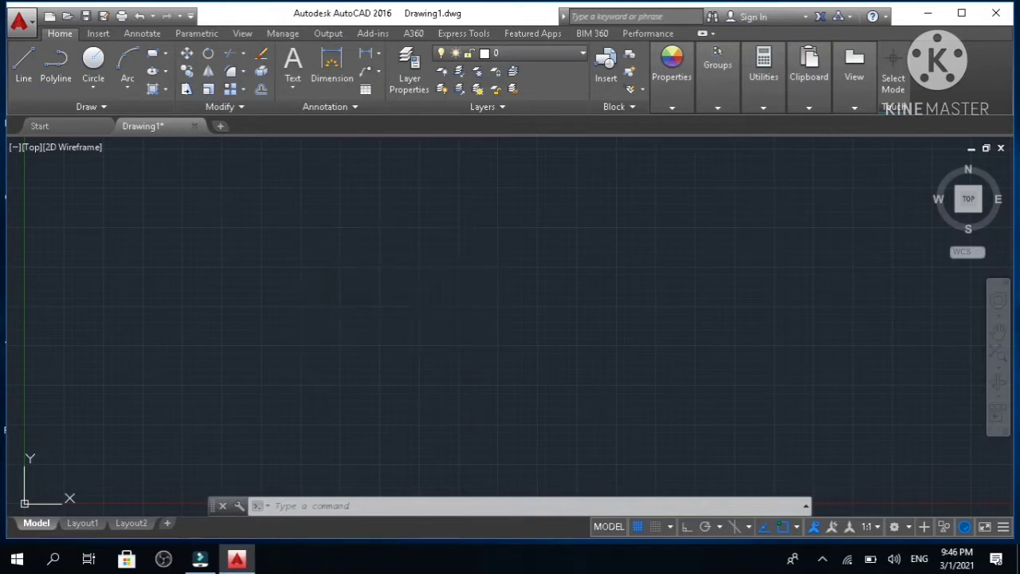
left_click(258, 189)
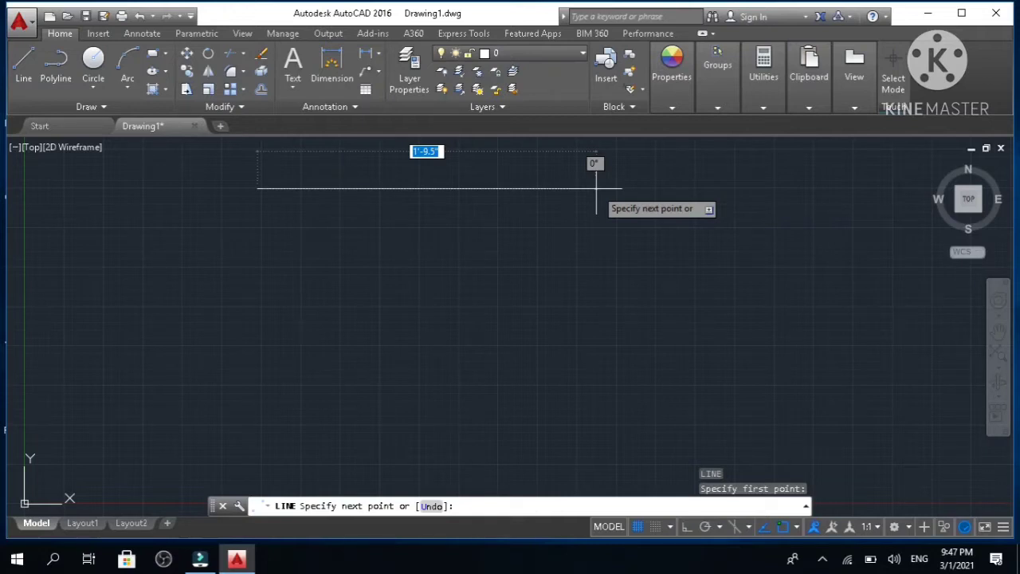
type("50")
key("Return")
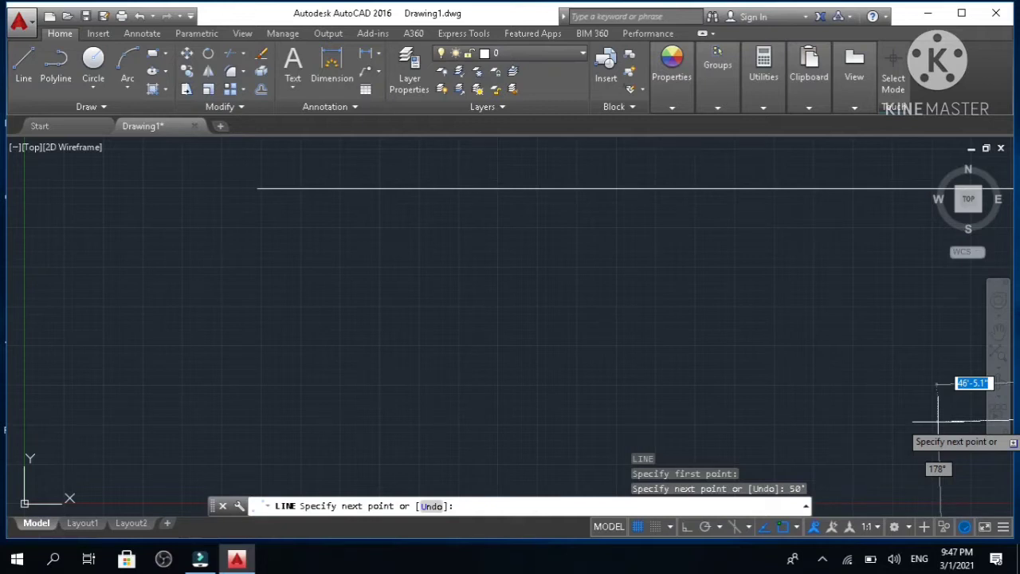
key("Escape")
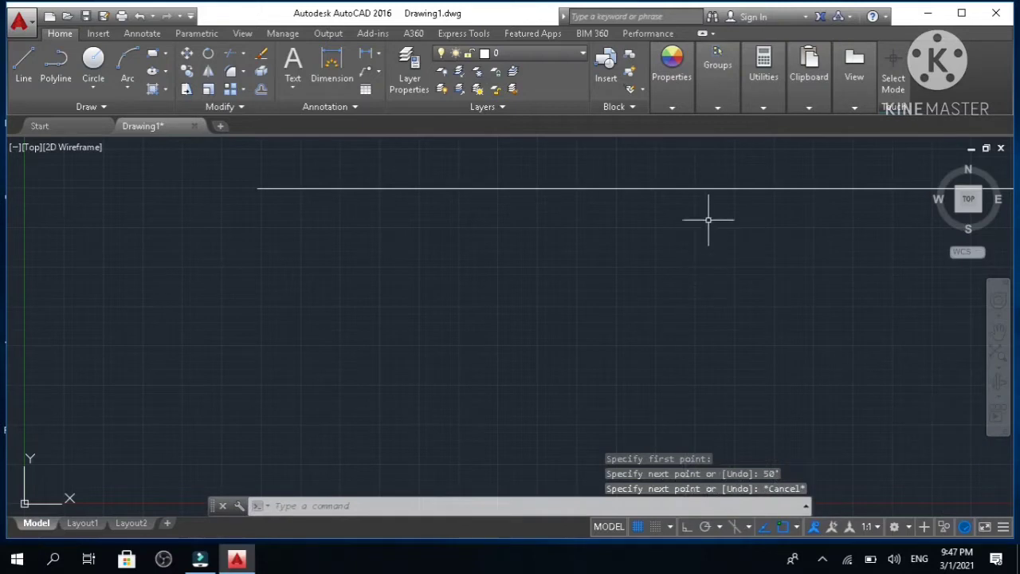
- Zoom to the entire drawing with the All option and frame the full length of the horizontal line
scroll(754, 218, "down", 4)
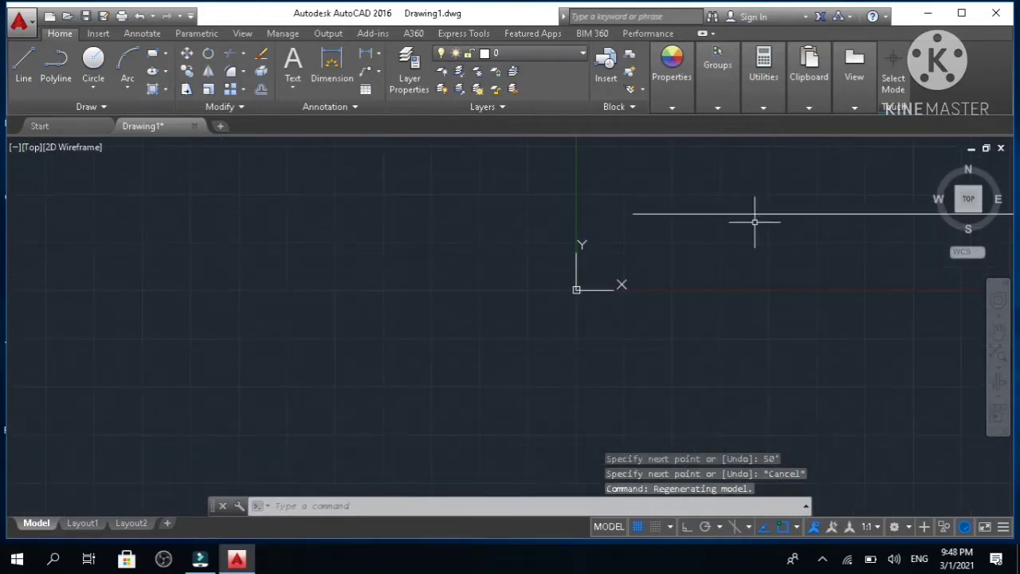
scroll(754, 218, "up", 6)
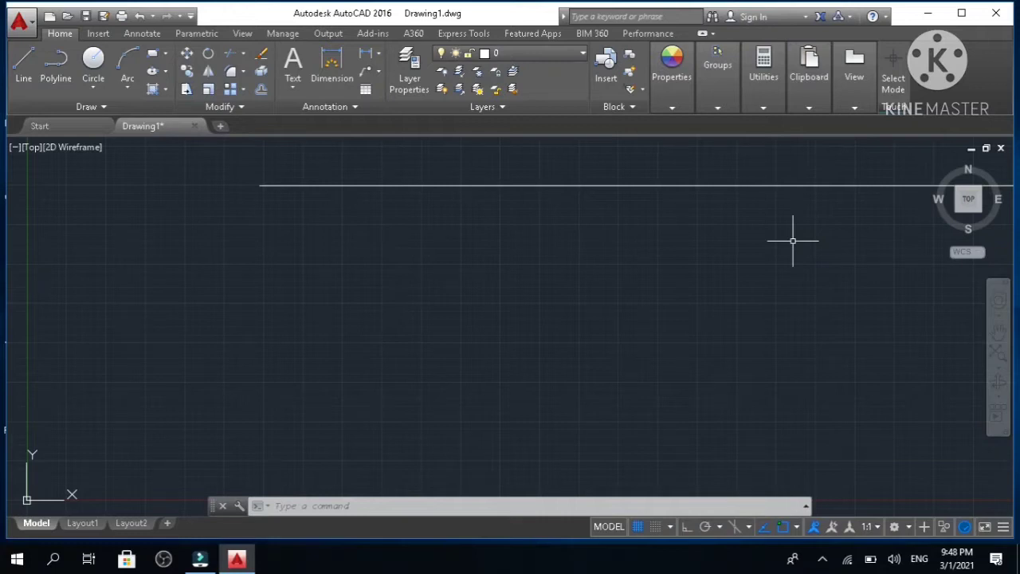
type("z")
key("Return")
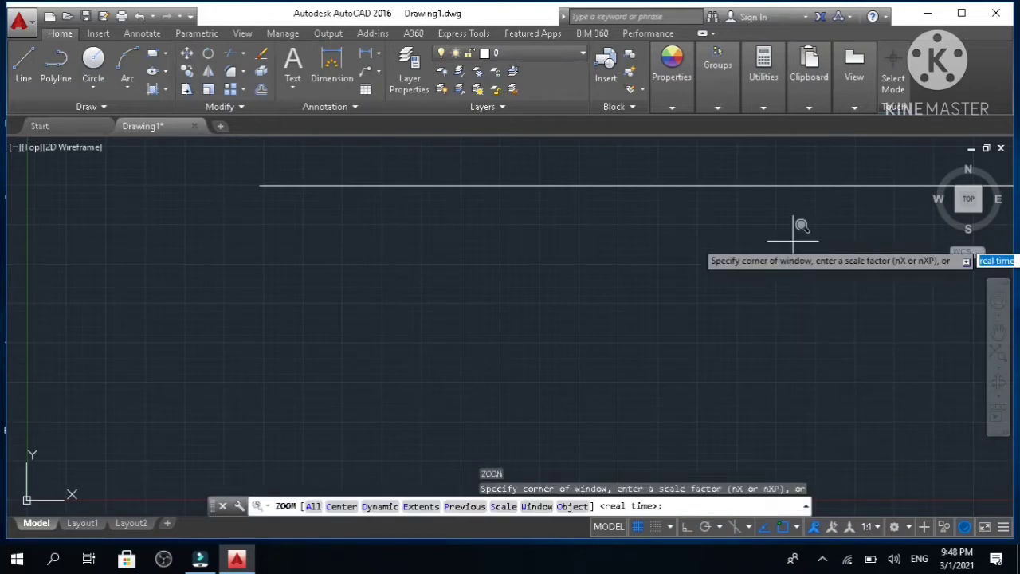
type("a")
key("Return")
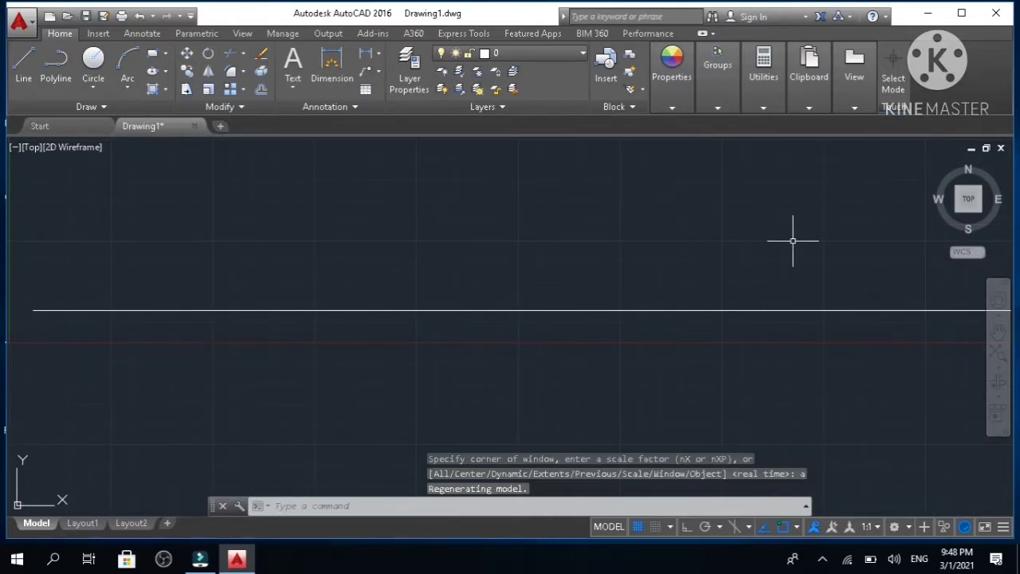
scroll(792, 240, "down", 1)
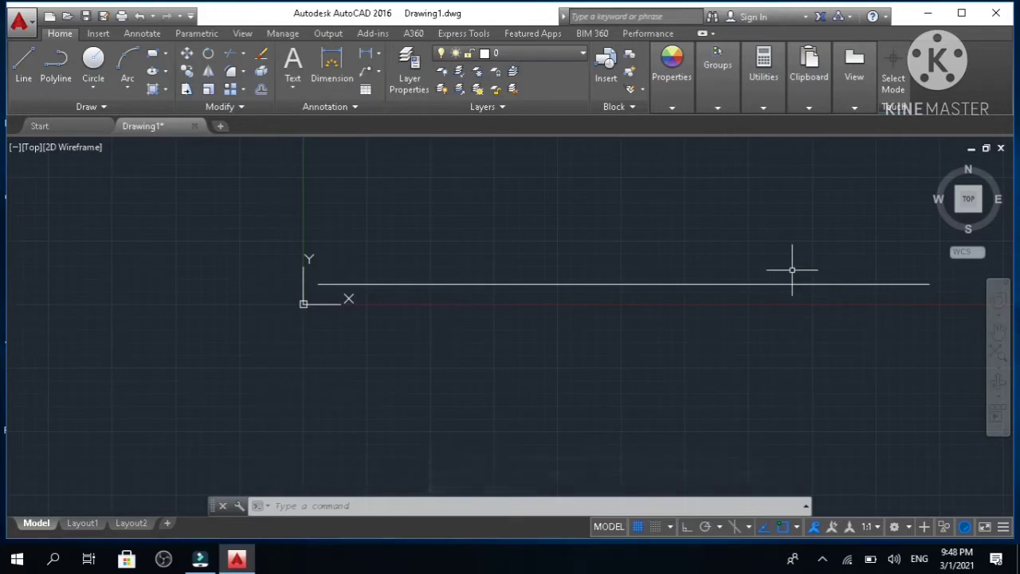
middle_click_drag(758, 276, 654, 296)
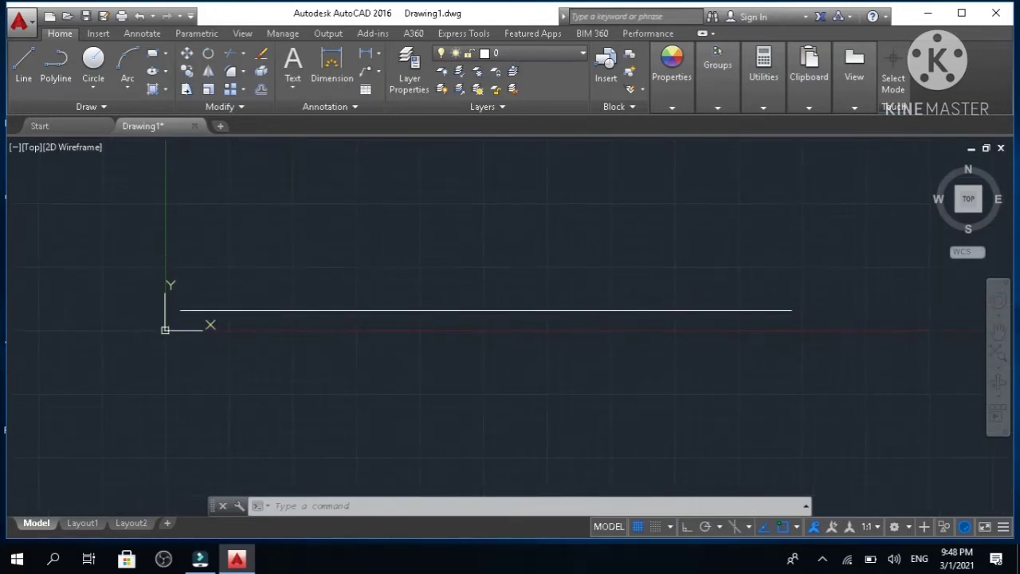
scroll(312, 292, "down", 1)
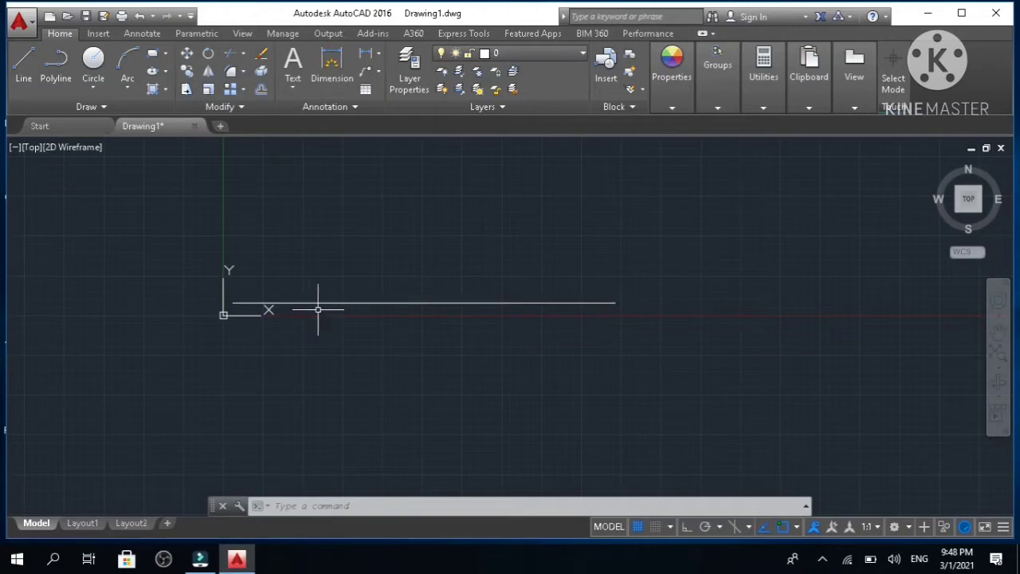
- Move the UCS origin away from the horizontal line to a clear spot well below and left of it
left_click(225, 316)
left_click(223, 315)
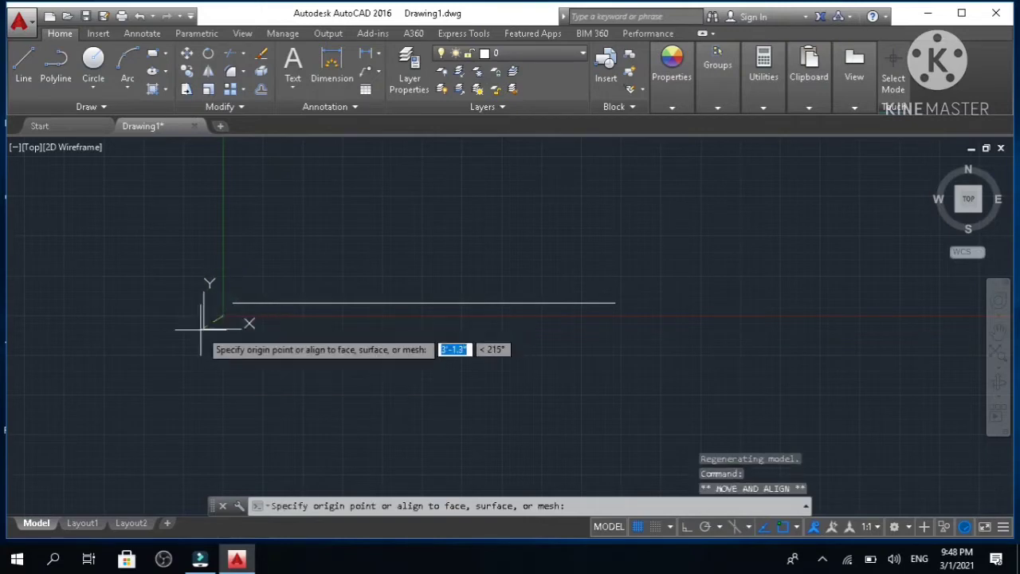
left_click(67, 446)
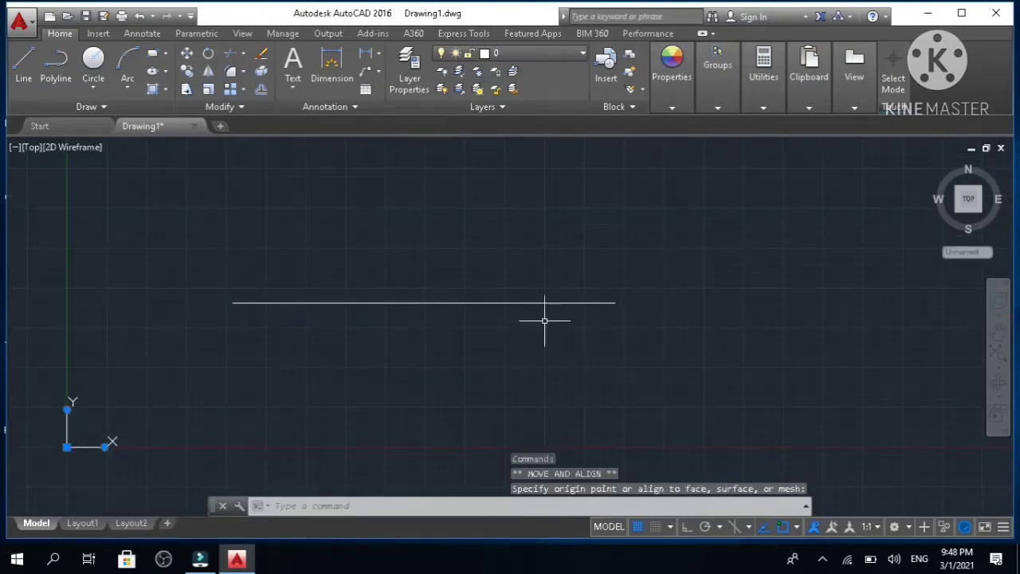
scroll(271, 324, "down", 2)
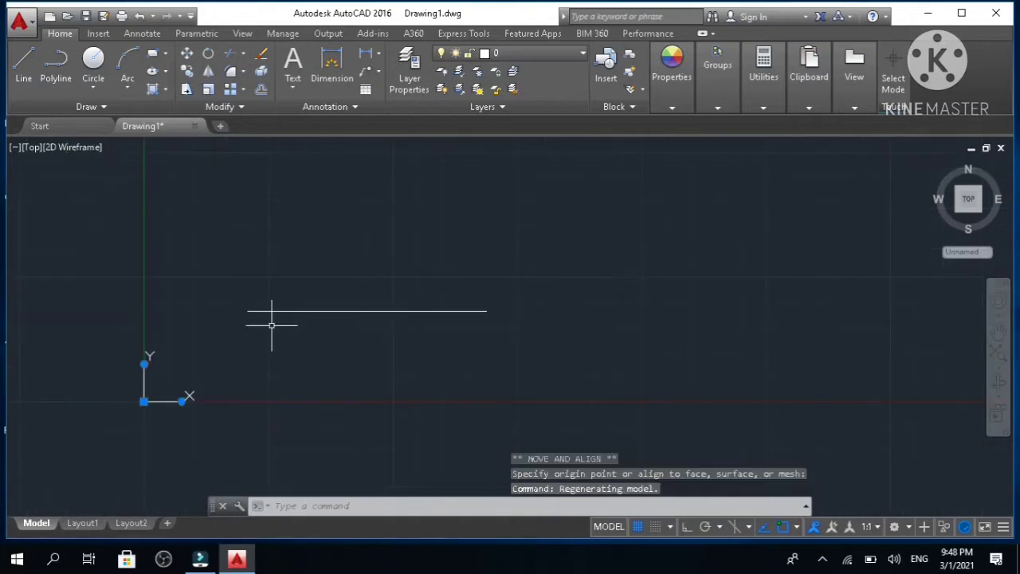
middle_click_drag(271, 324, 437, 268)
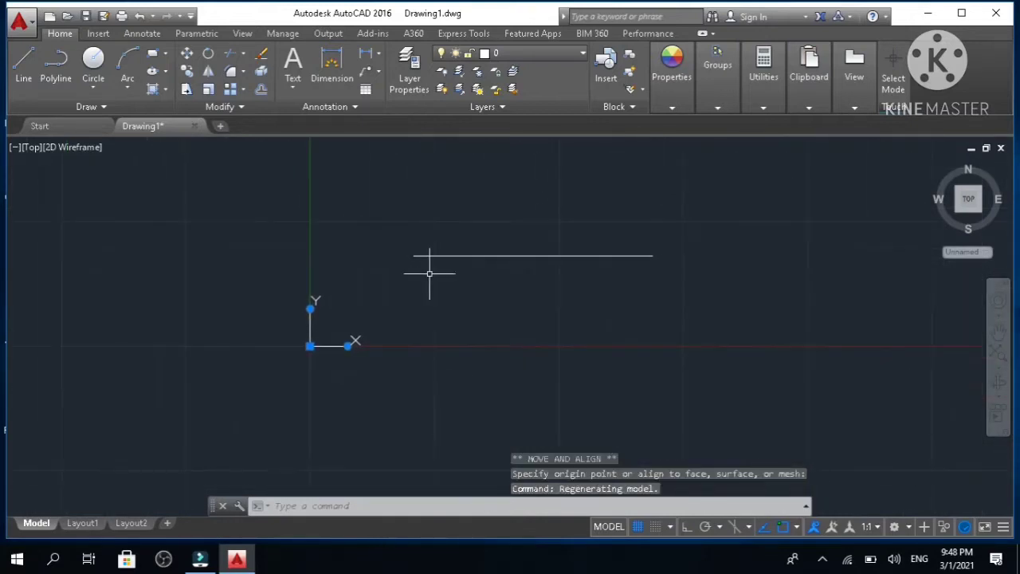
left_click(310, 346)
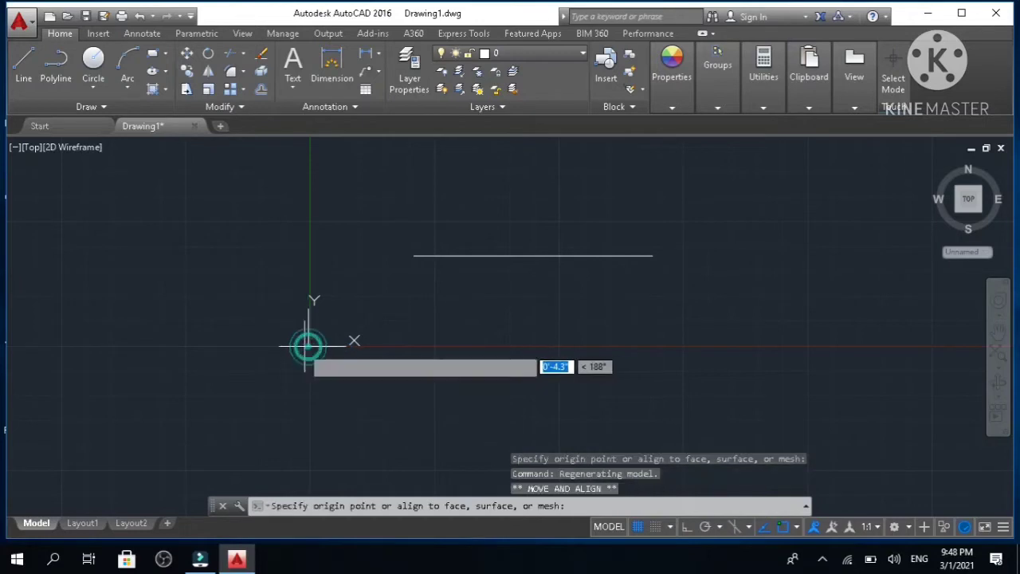
left_click(146, 435)
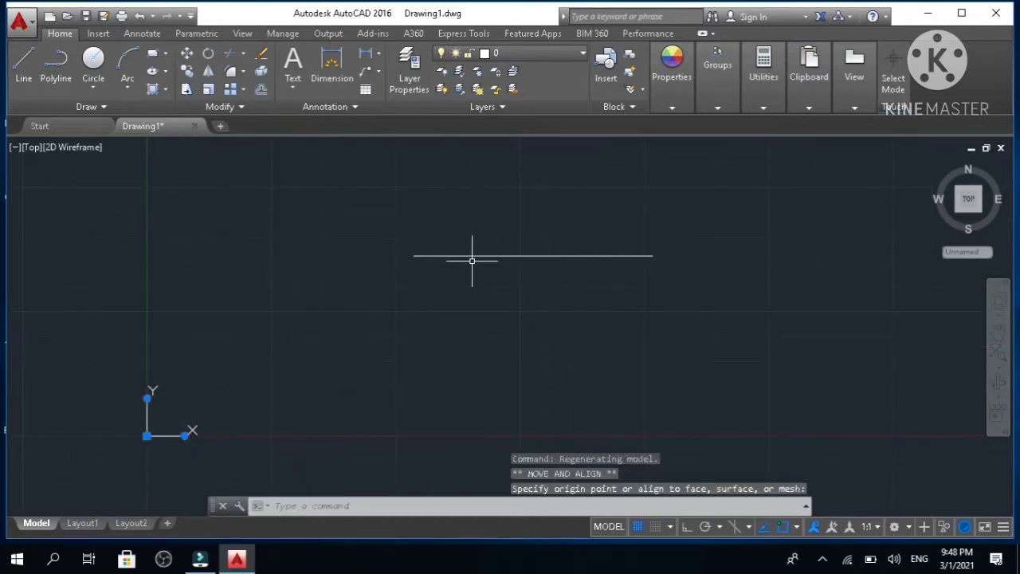
- Draw a 50' vertical line straight down from the right endpoint of the horizontal line
scroll(471, 260, "up", 3)
scroll(472, 260, "down", 2)
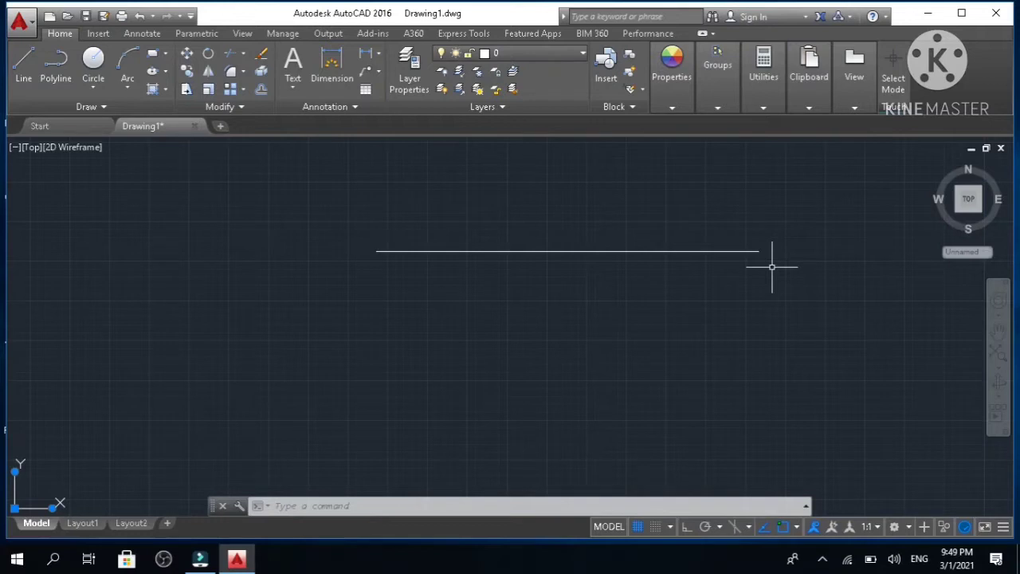
type("l")
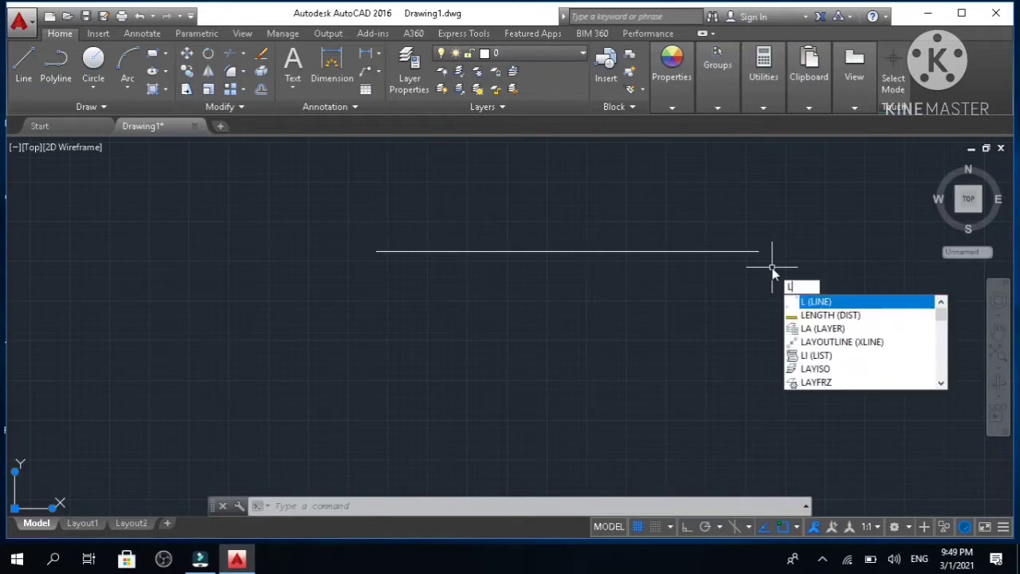
key("Return")
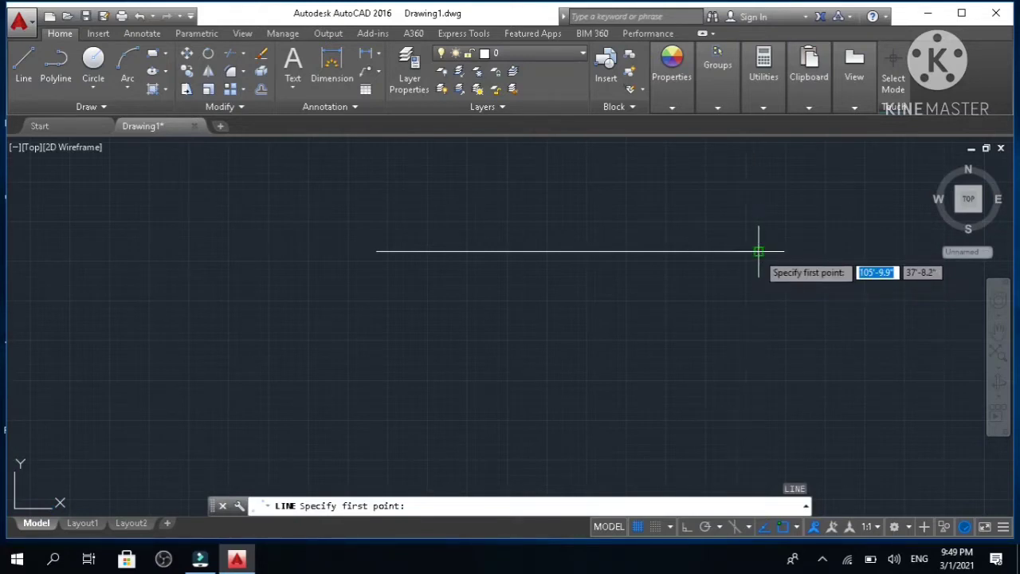
left_click(758, 252)
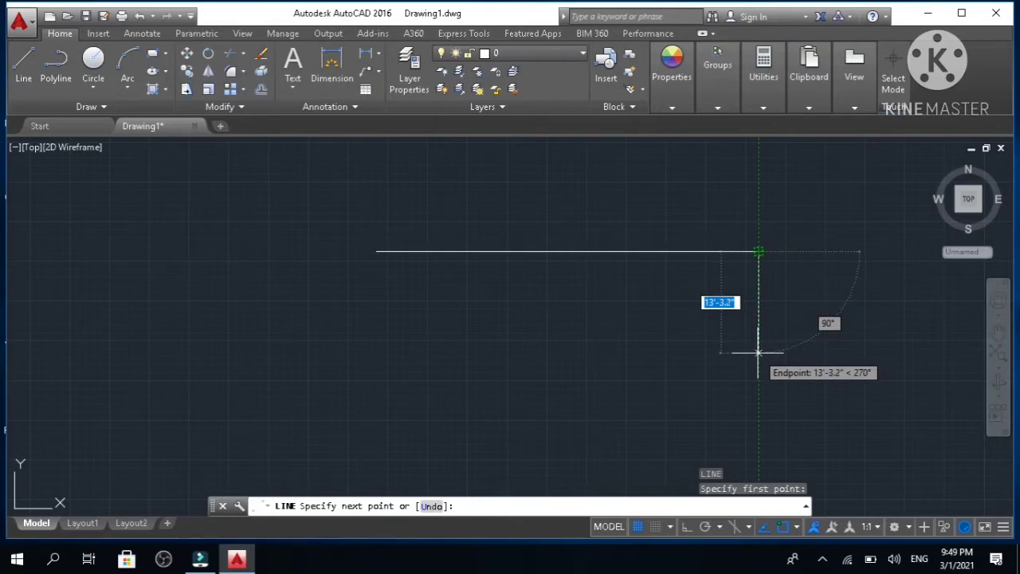
type("50")
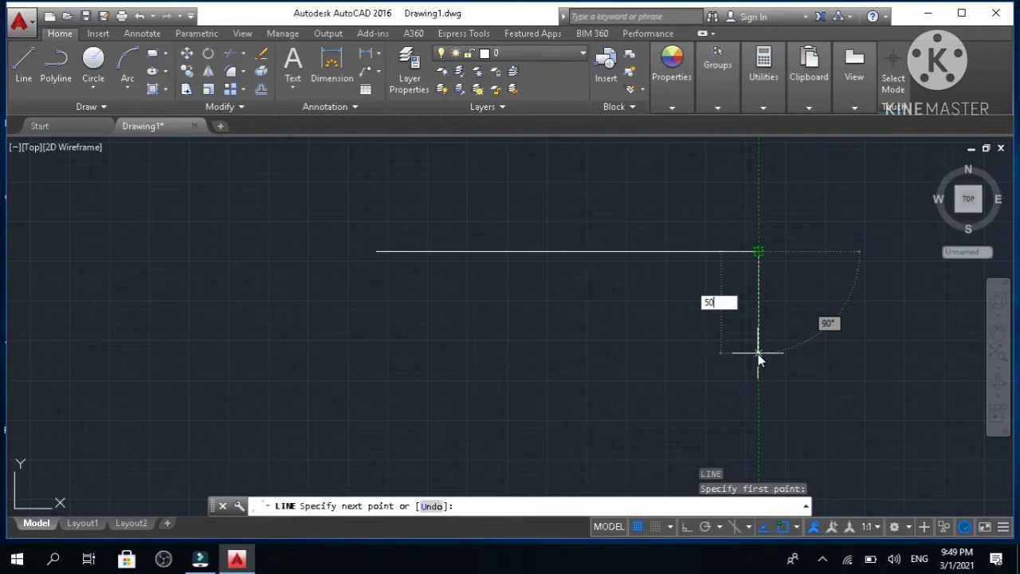
type("'")
key("Return")
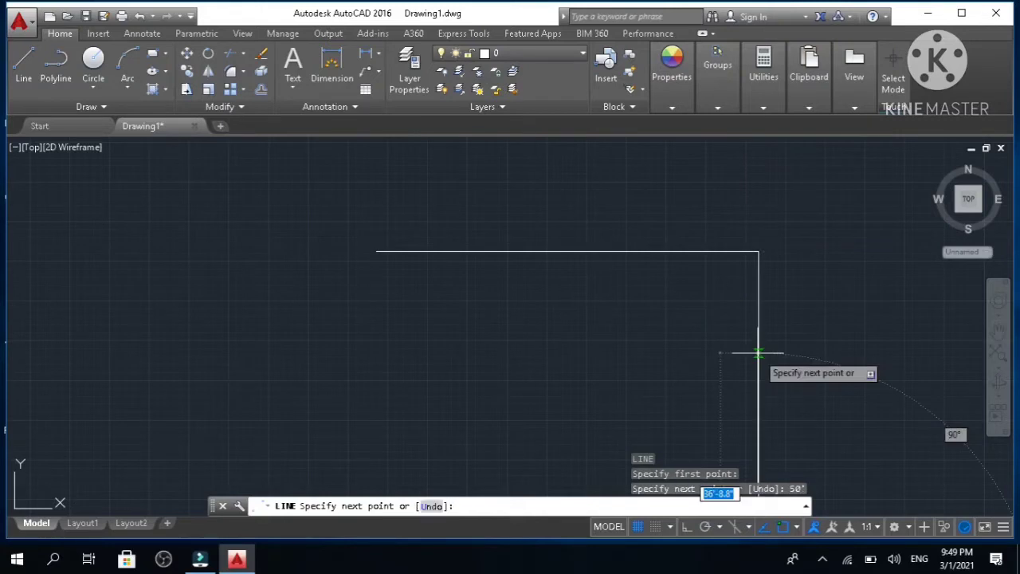
- Draw a 50' horizontal line running left from the lower end of the vertical line
scroll(757, 353, "down", 2)
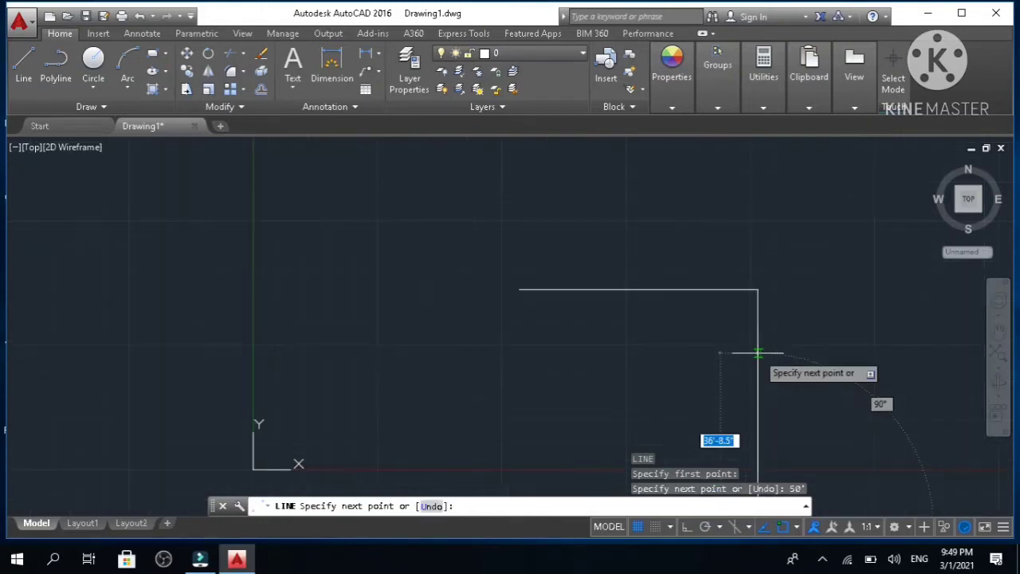
middle_click_drag(755, 353, 752, 212)
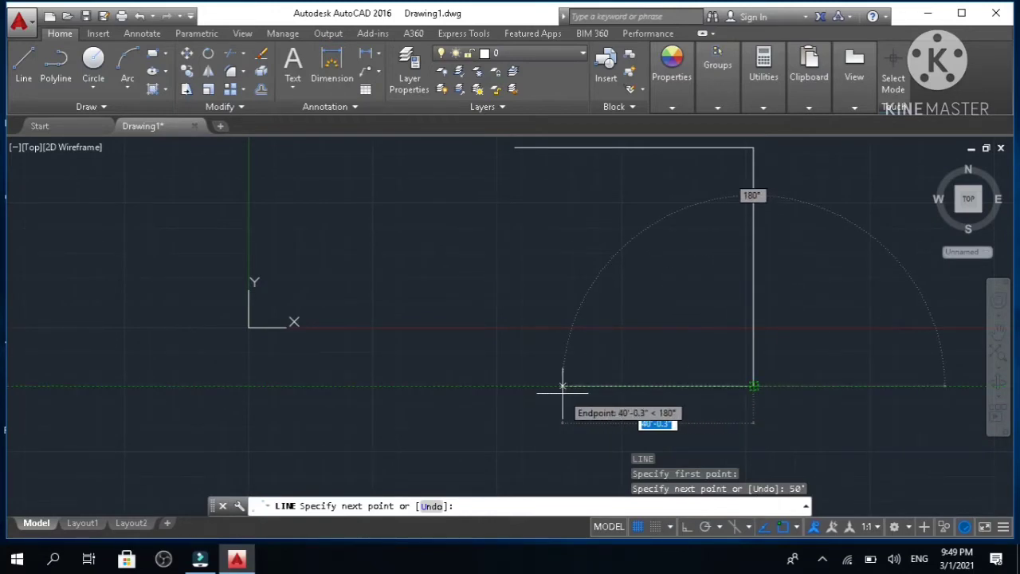
type("5")
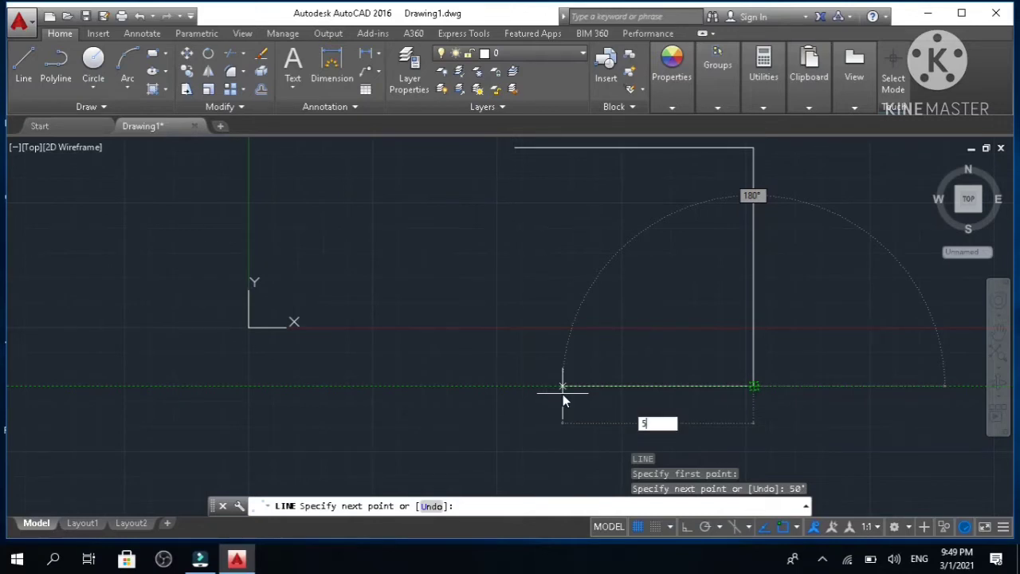
type("0'")
key("Return")
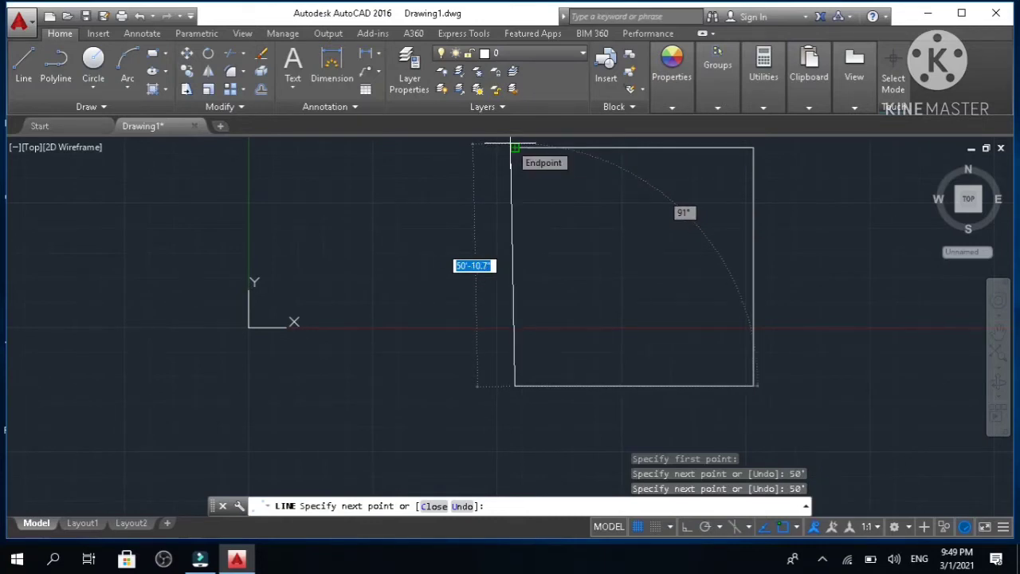
- Close the square with a line up to the left endpoint of the upper horizontal line and end the Line command
middle_click_drag(510, 146, 472, 207)
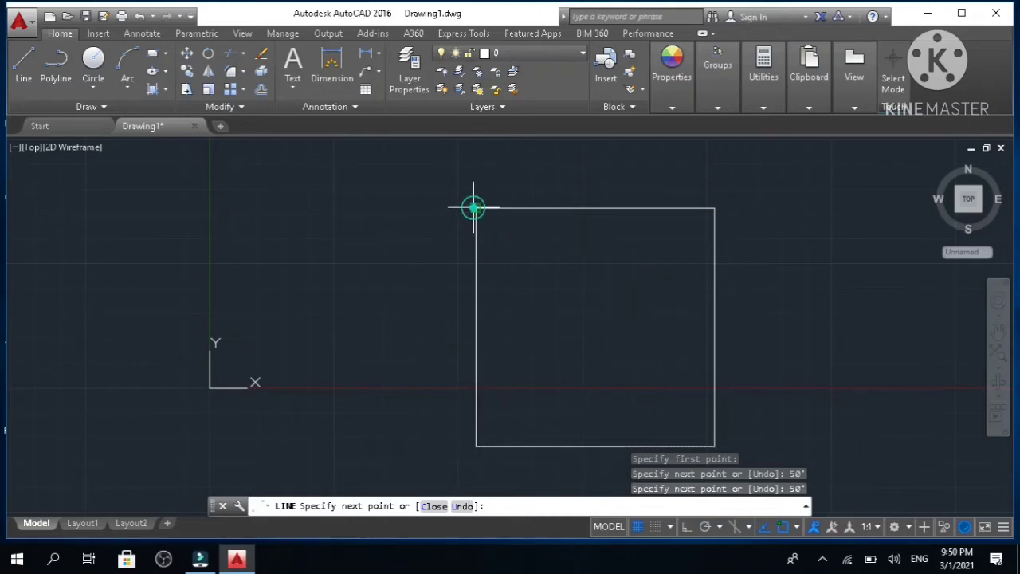
left_click(476, 207)
key("Escape")
key("Escape")
key("Escape")
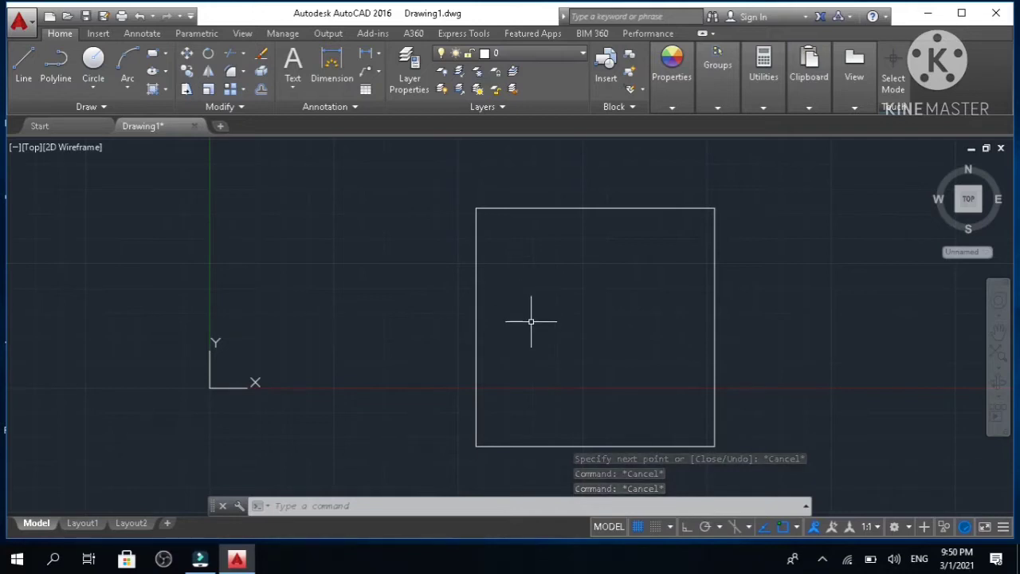
scroll(531, 320, "up", 2)
scroll(530, 320, "down", 2)
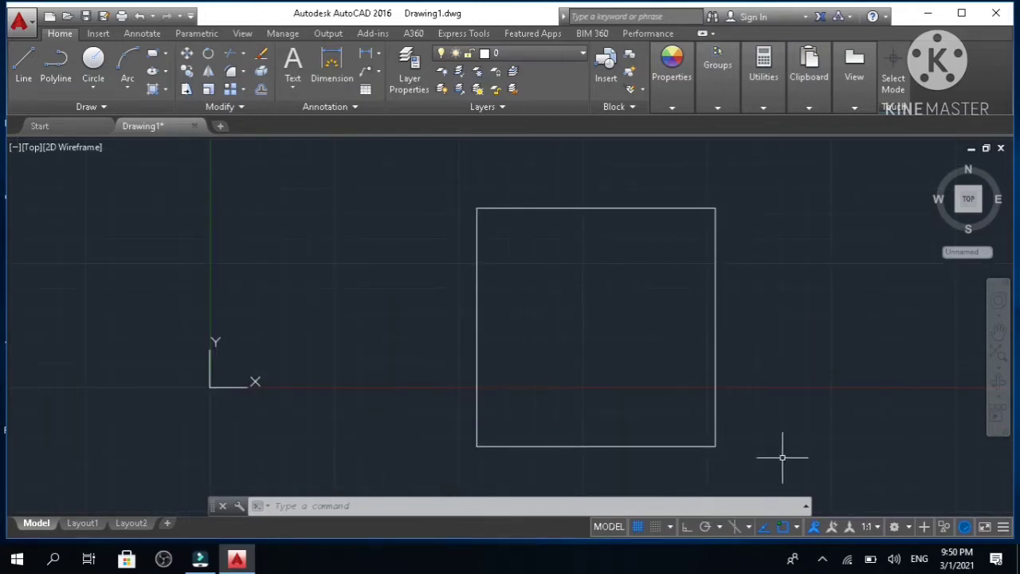
left_click(822, 558)
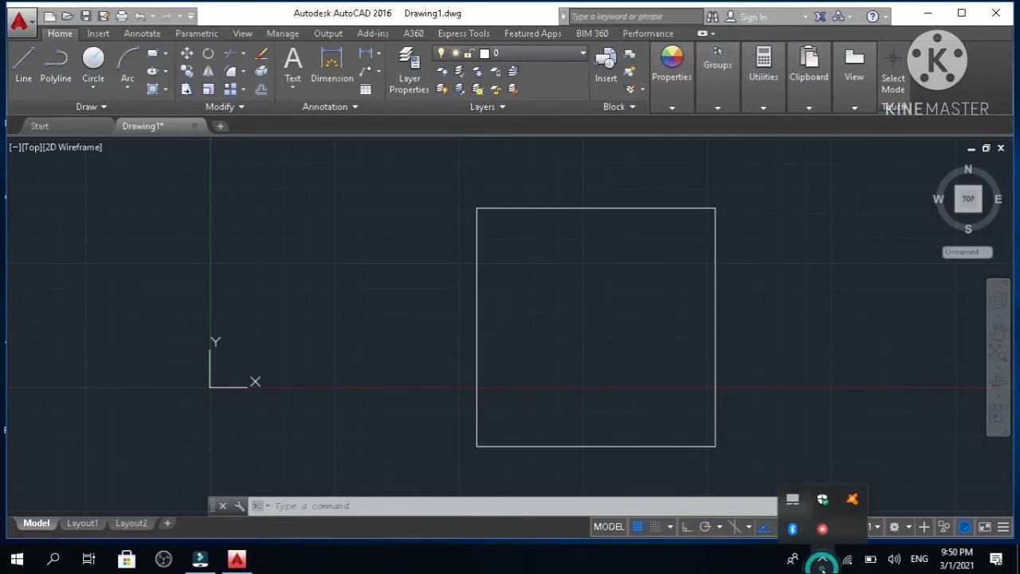
left_click(822, 398)
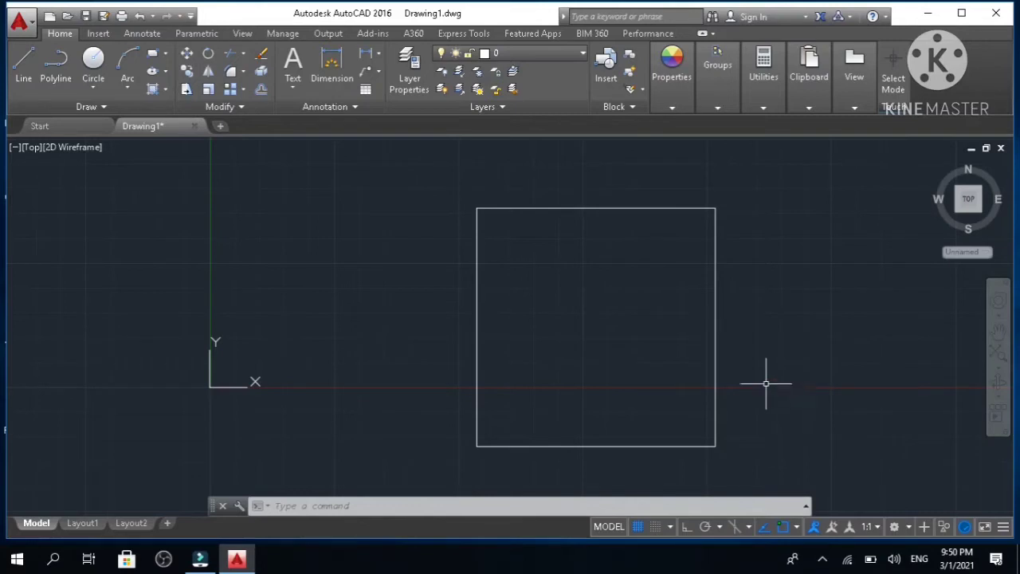
- Offset the square's upper horizontal line 9" to the inside and end the Offset command
scroll(563, 245, "up", 2)
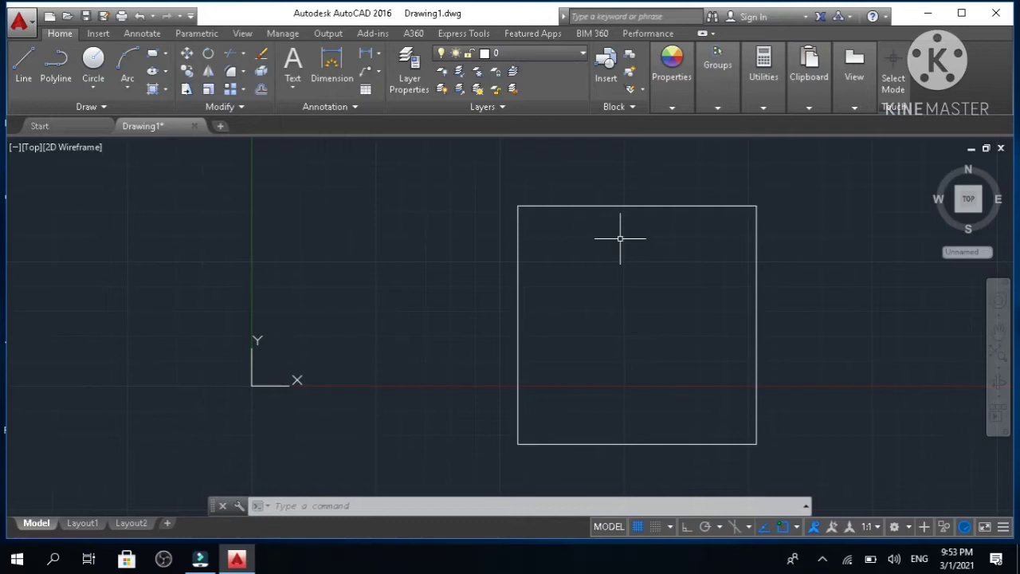
type("o")
key("Return")
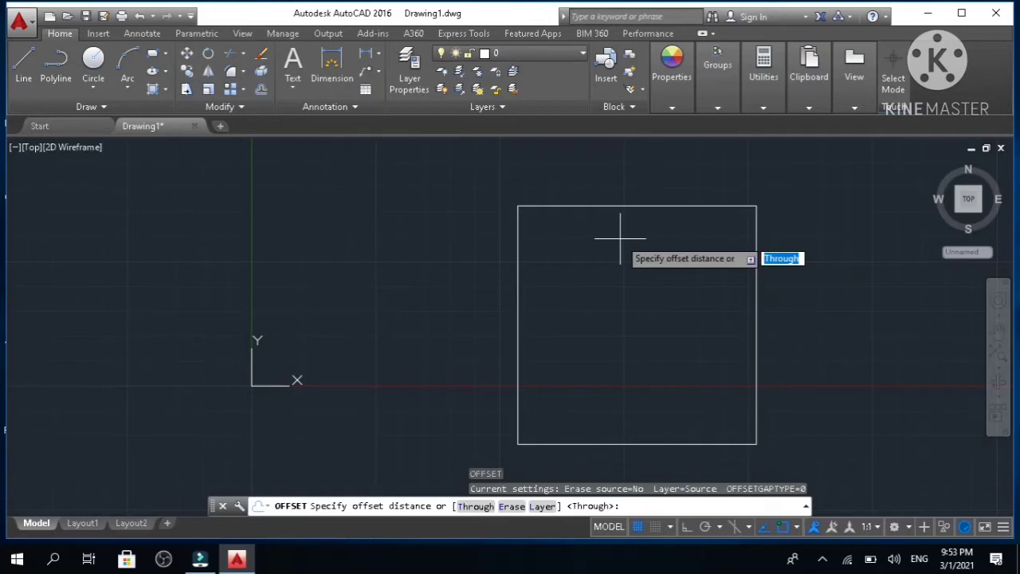
type("9")
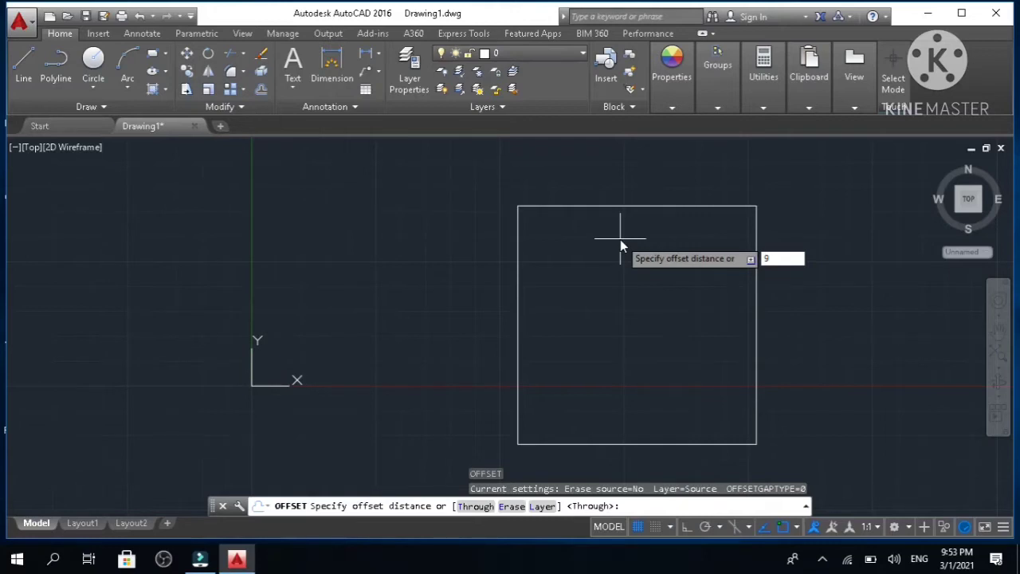
type("'")
key("Return")
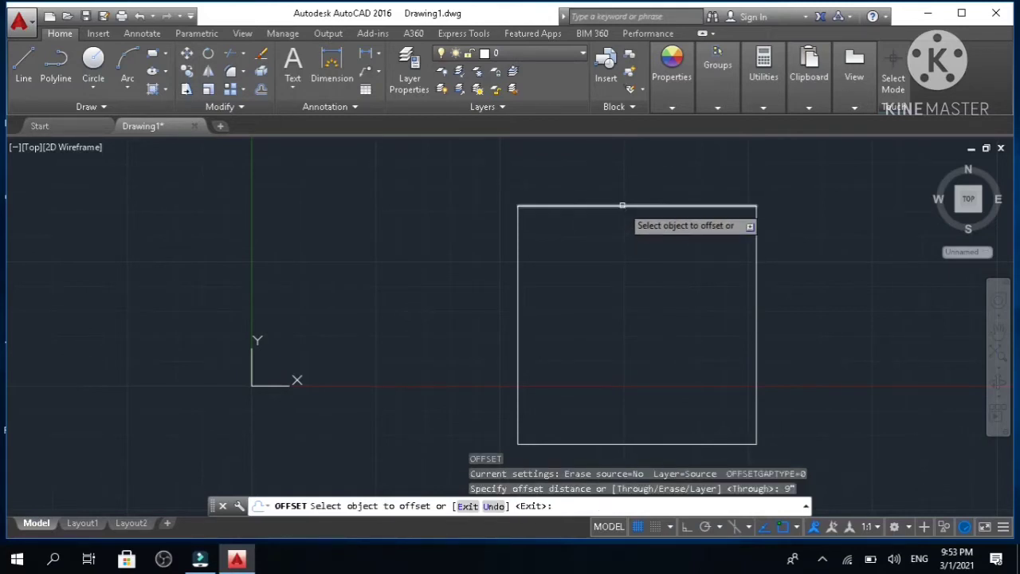
left_click(622, 206)
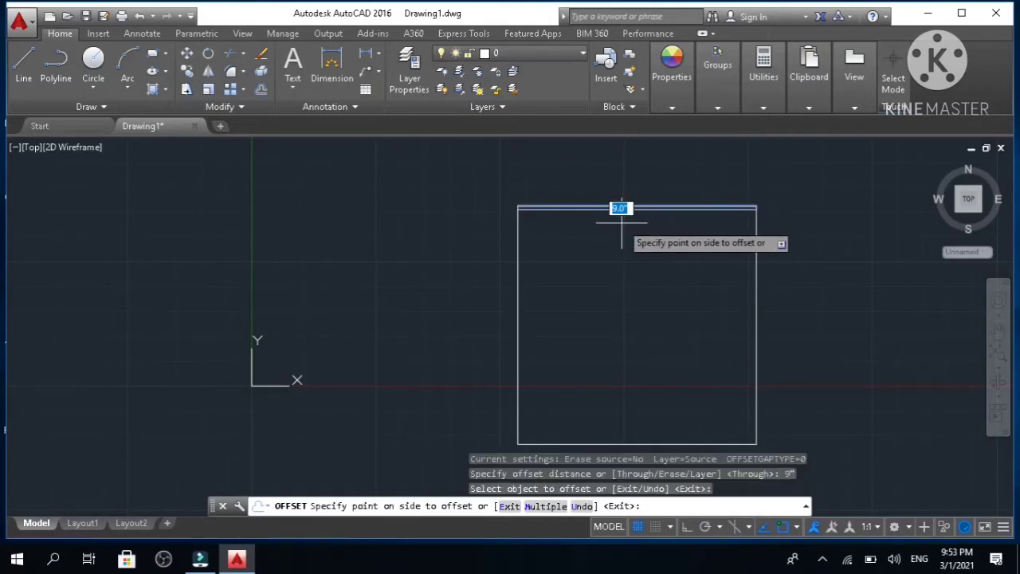
left_click(621, 223)
scroll(619, 221, "up", 5)
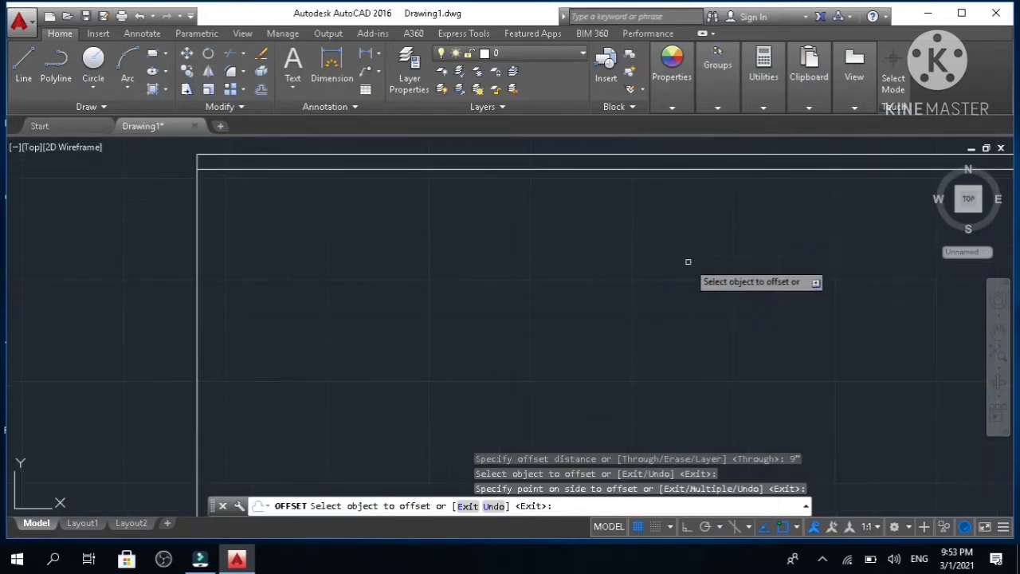
scroll(687, 261, "down", 3)
middle_click_drag(858, 280, 549, 261)
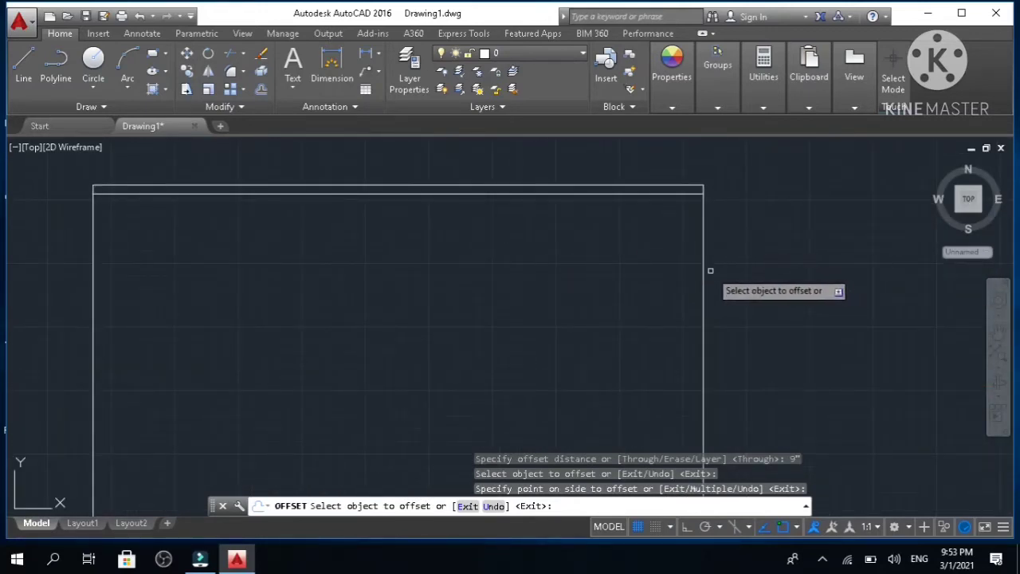
scroll(710, 271, "up", 2)
scroll(705, 271, "down", 2)
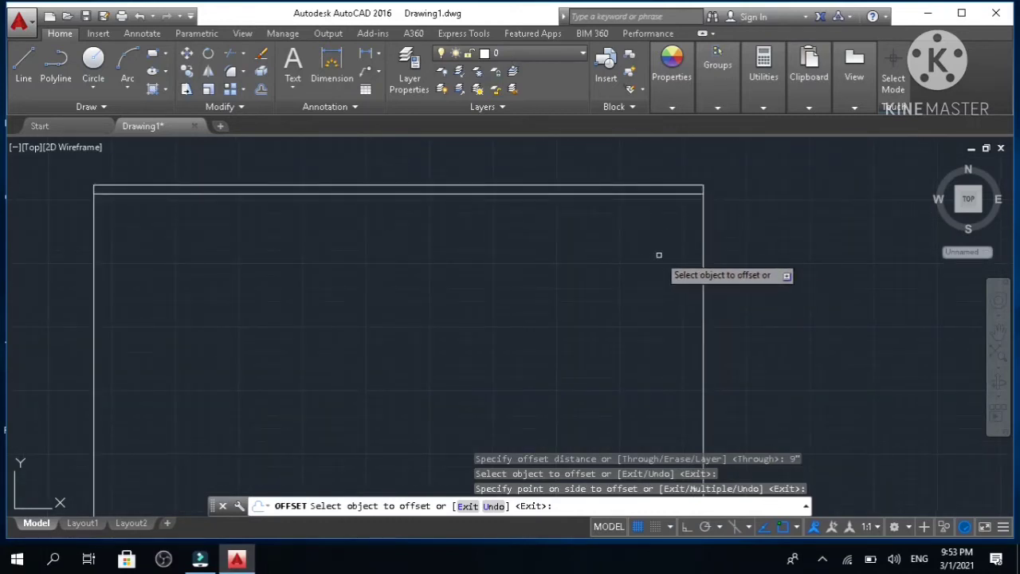
middle_click_drag(658, 254, 653, 283)
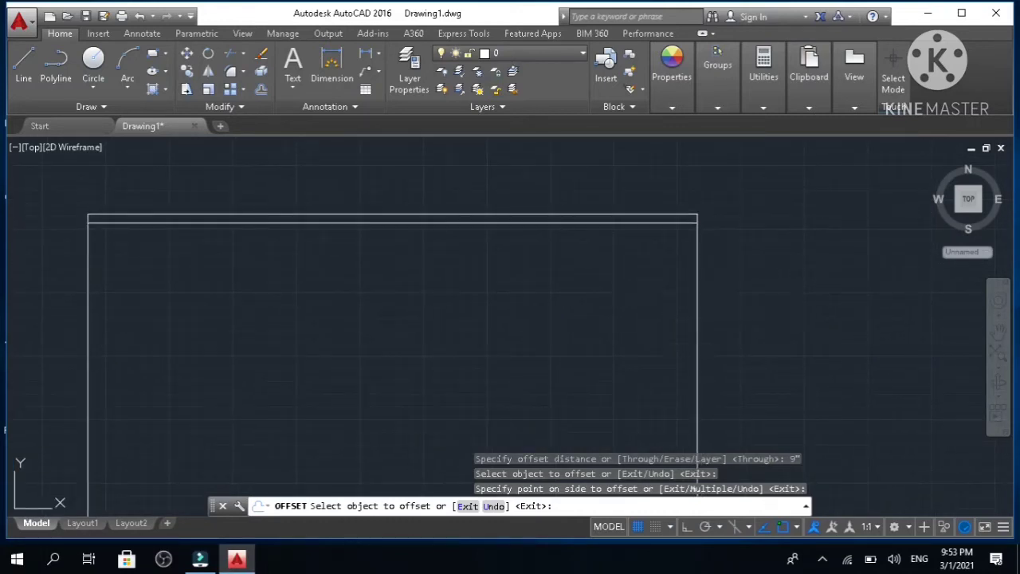
key("Escape")
key("Escape")
key("Escape")
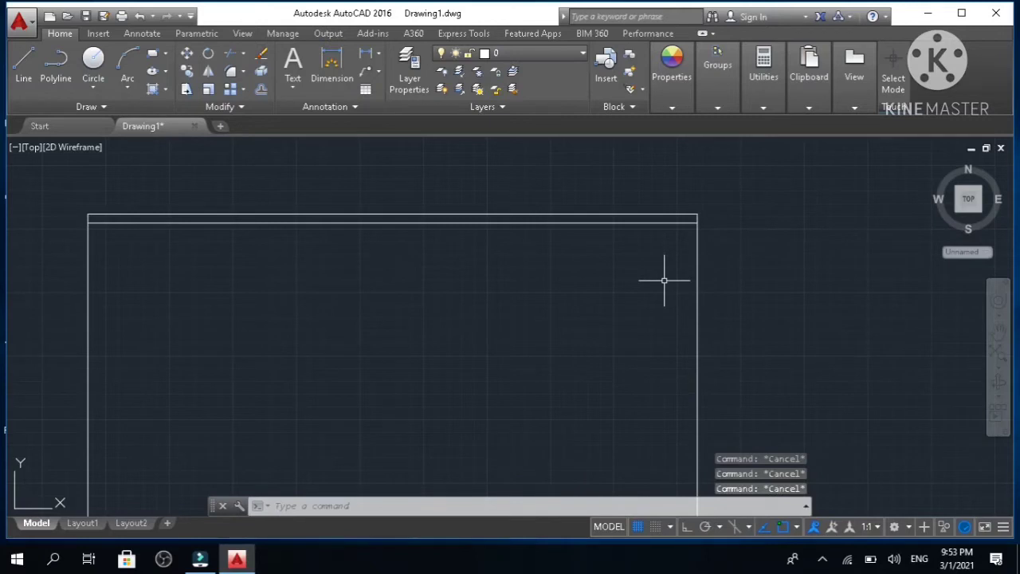
- Offset the square's right vertical line 9" to the inside
type("O")
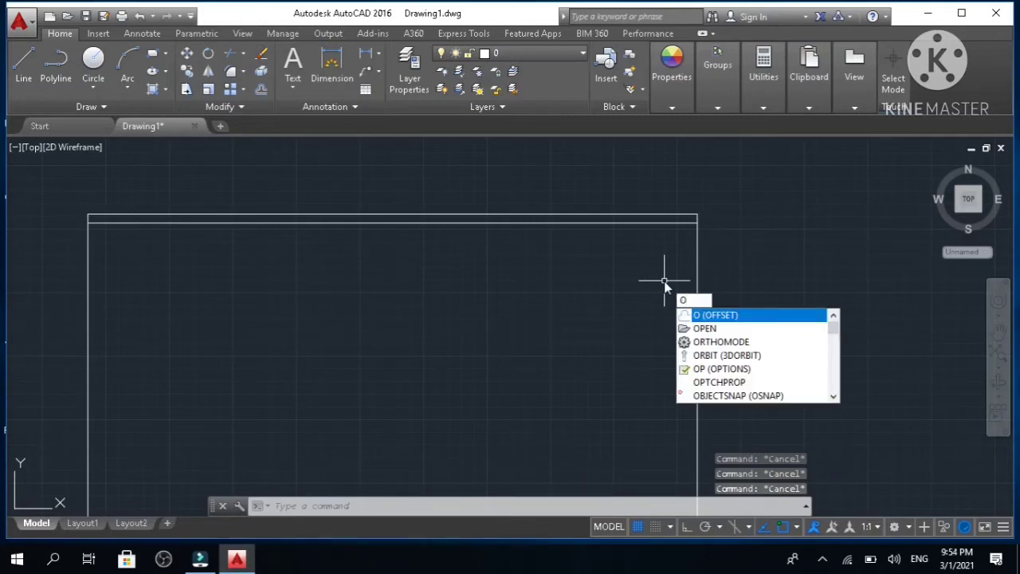
key("Return")
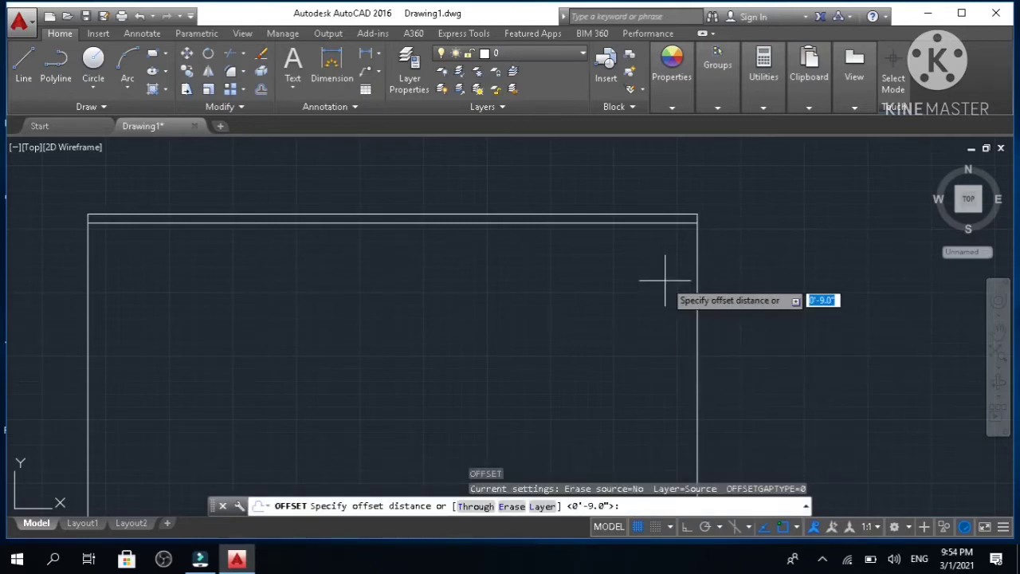
type("9'")
key("Return")
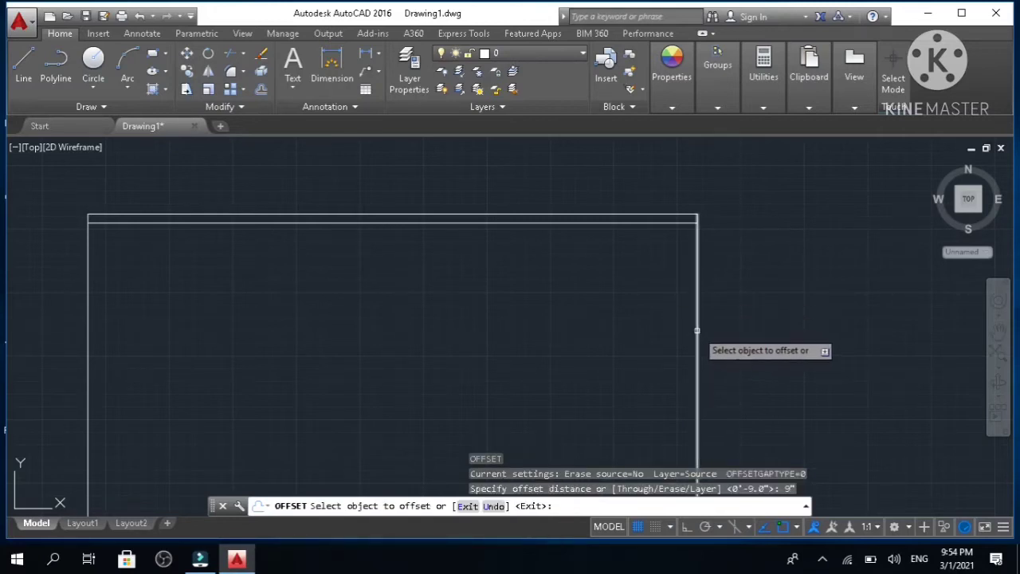
left_click(696, 330)
left_click(662, 328)
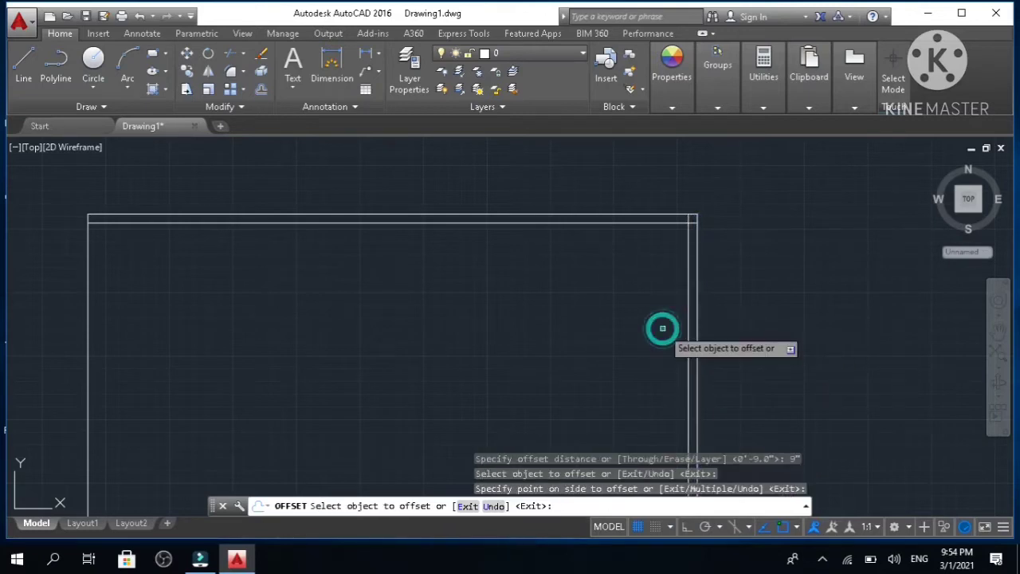
- Offset the square's lower horizontal line to the inside at the same 9" distance
scroll(662, 327, "down", 4)
middle_click_drag(657, 333, 679, 253)
middle_click_drag(656, 353, 655, 328)
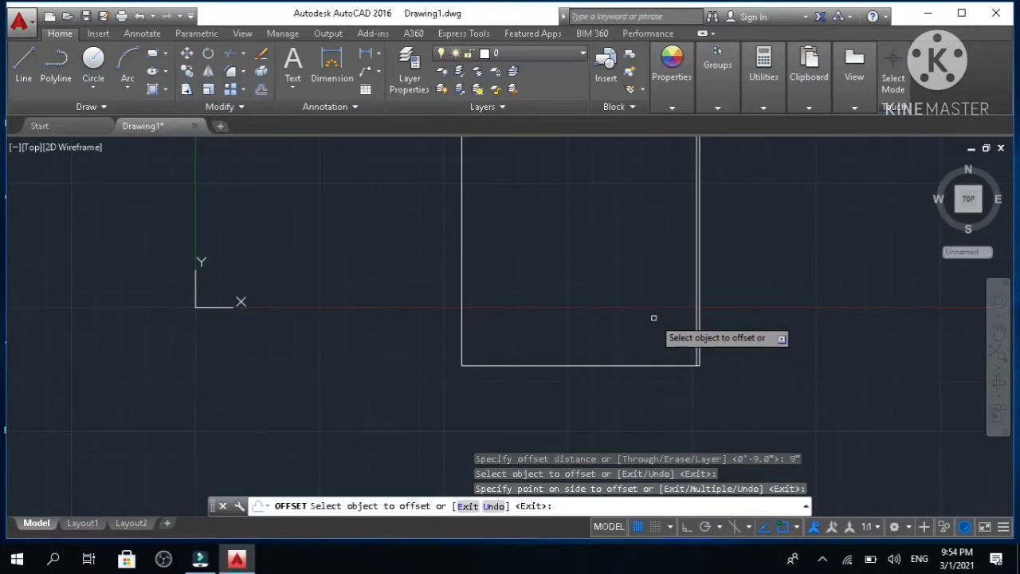
scroll(654, 314, "down", 2)
scroll(653, 318, "up", 6)
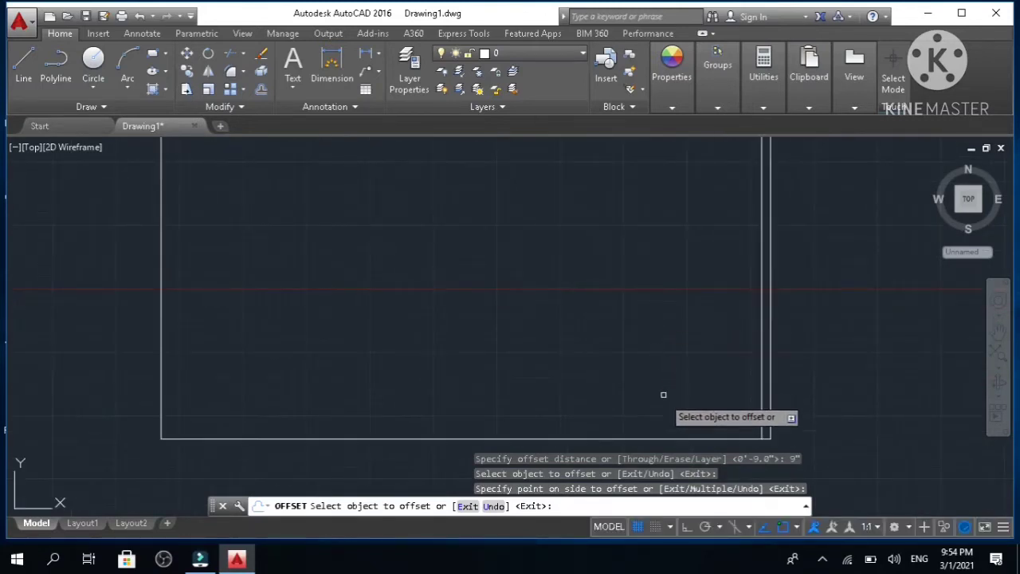
type("o")
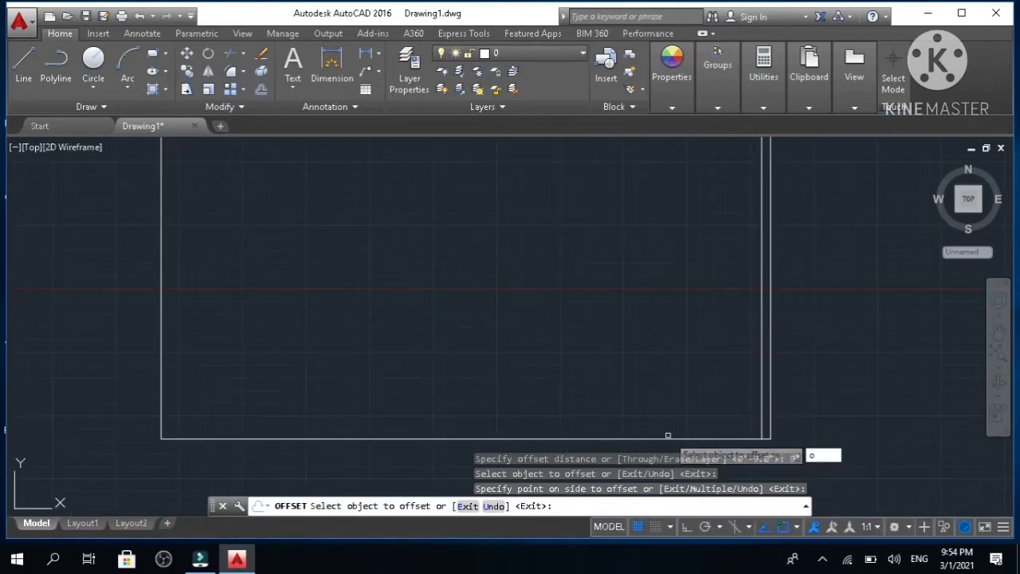
key("Return")
type("9")
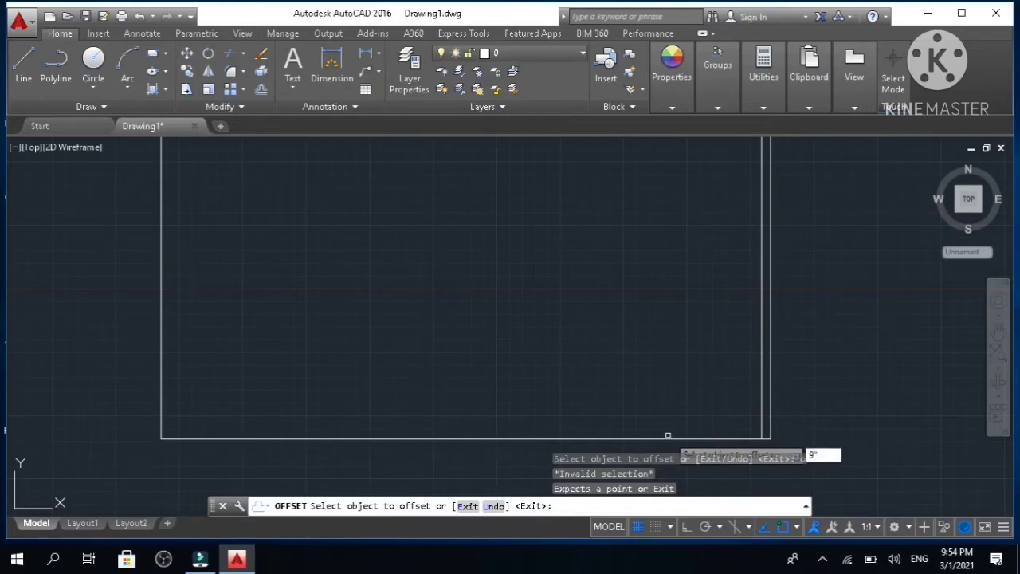
key("Return")
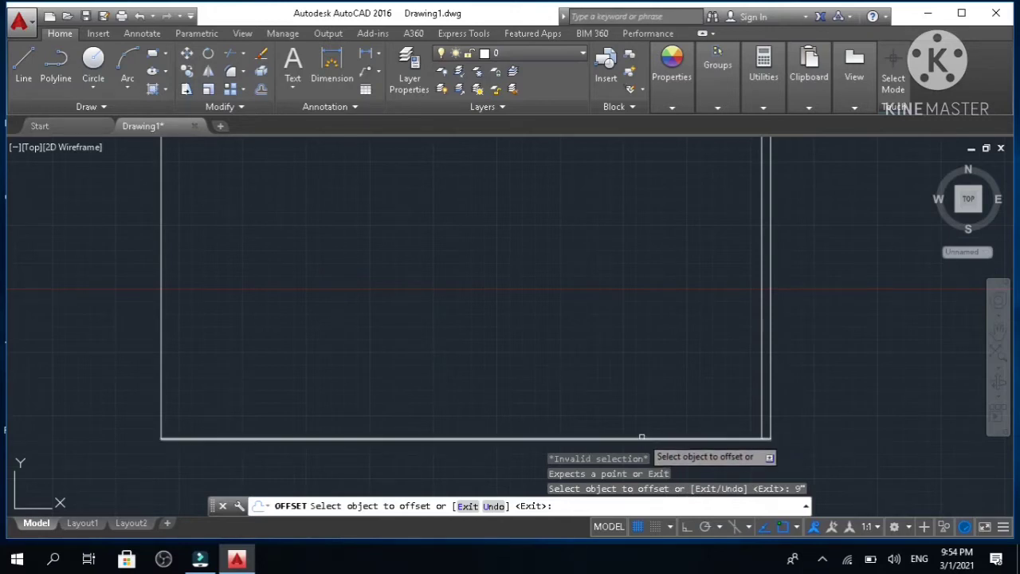
left_click(642, 437)
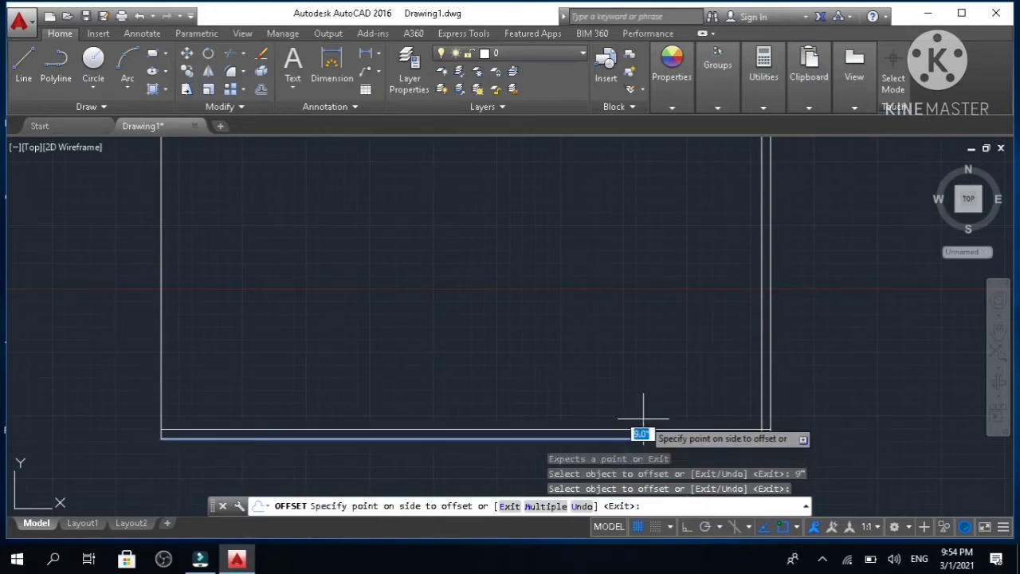
left_click(643, 417)
- Offset the square's left vertical line 9" to the inside and end the Offset command
scroll(644, 423, "down", 5)
scroll(536, 384, "up", 5)
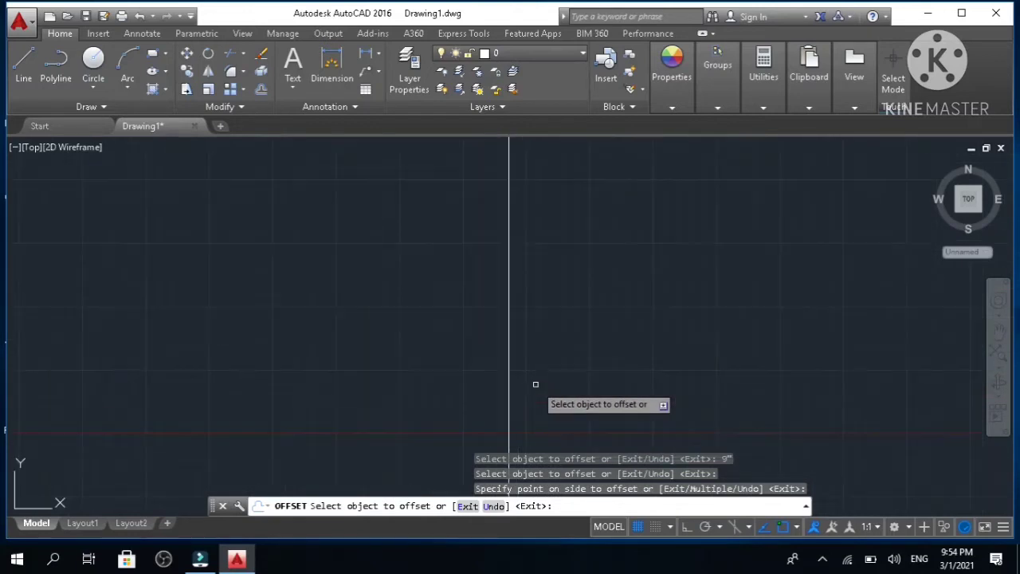
scroll(505, 332, "down", 4)
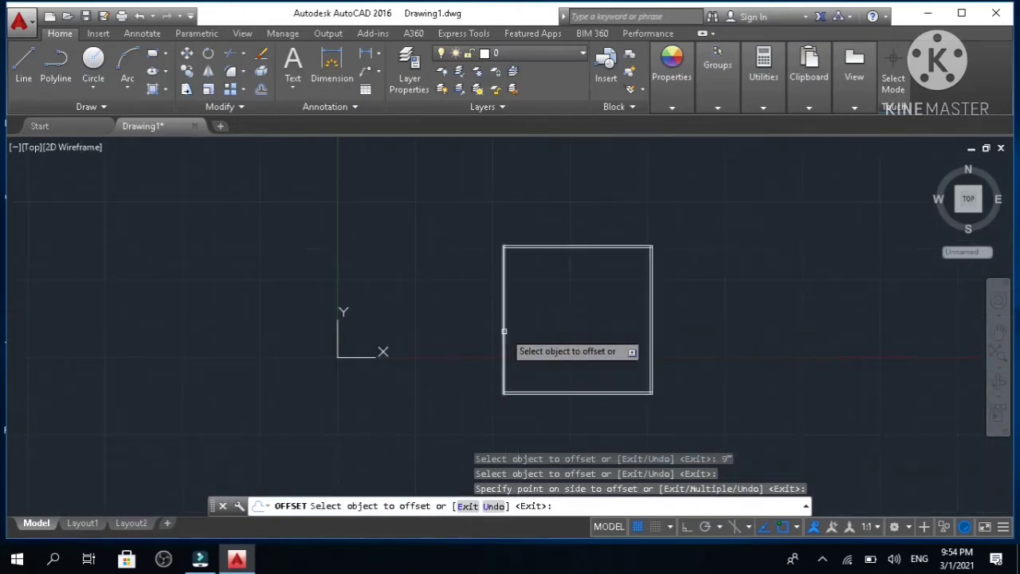
scroll(504, 331, "up", 5)
middle_click_drag(539, 335, 572, 372)
type("o")
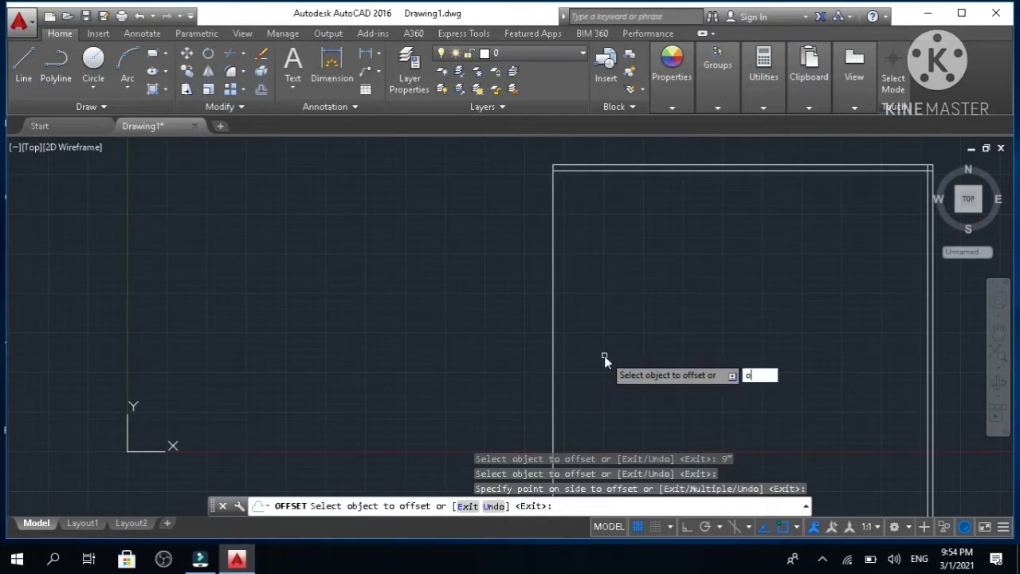
key("Return")
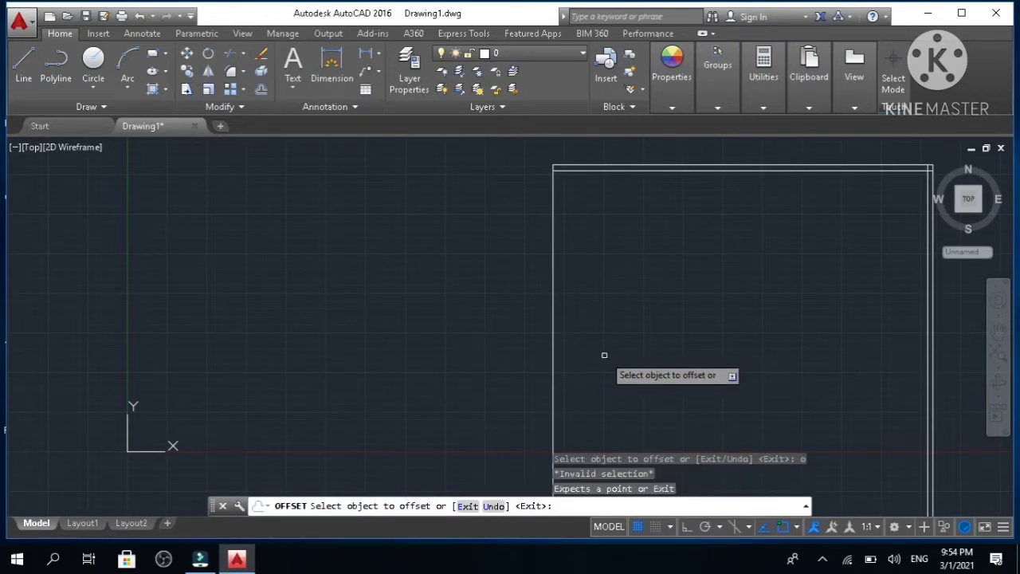
type("9\"")
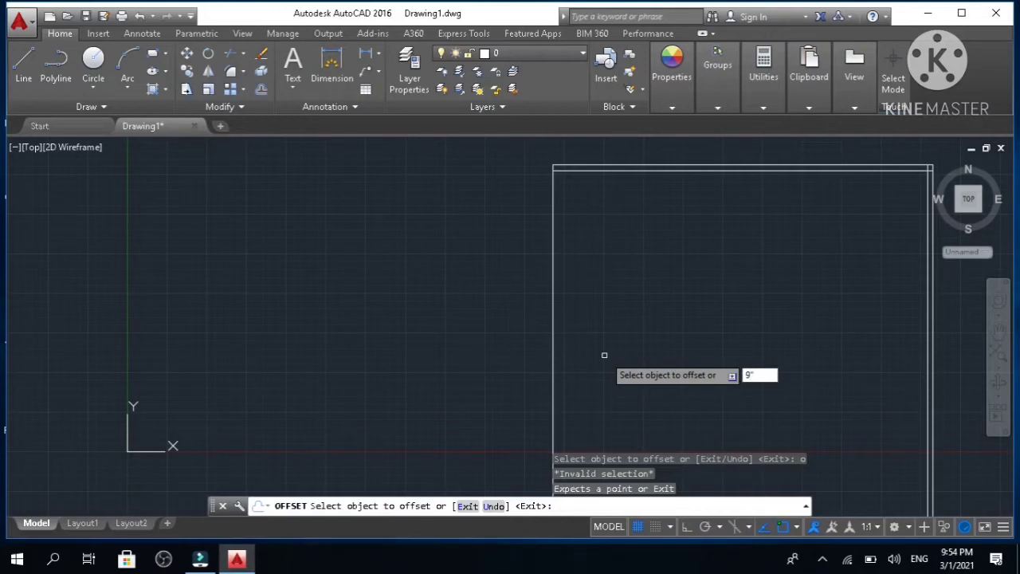
key("Return")
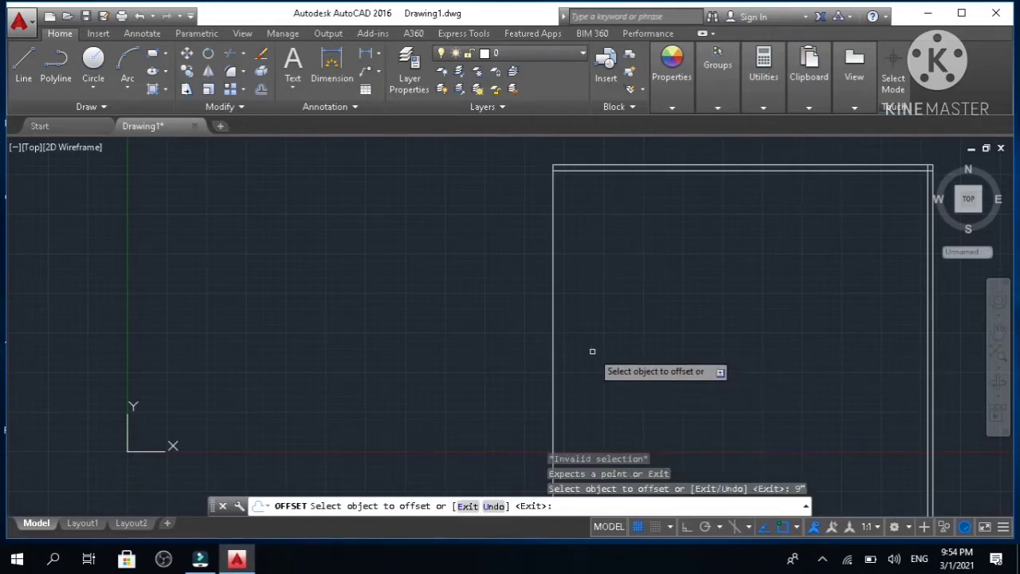
left_click(553, 341)
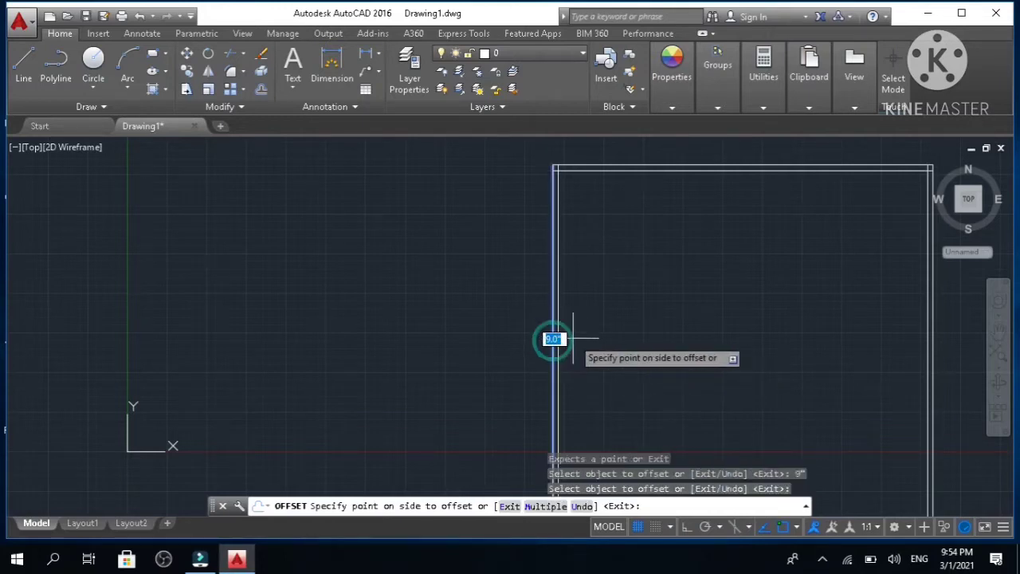
left_click(580, 338)
scroll(645, 262, "down", 2)
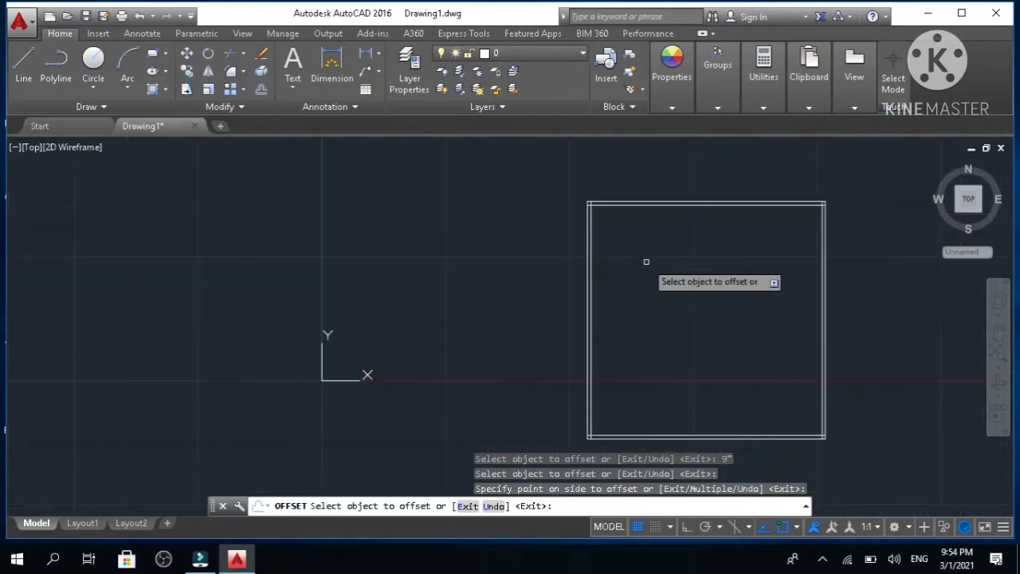
scroll(749, 256, "down", 2)
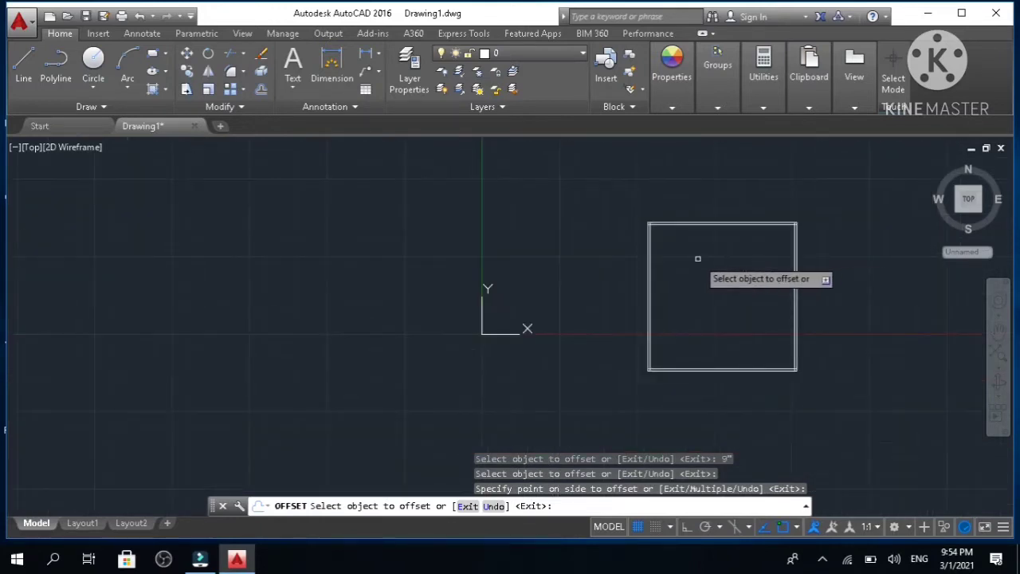
scroll(657, 262, "up", 5)
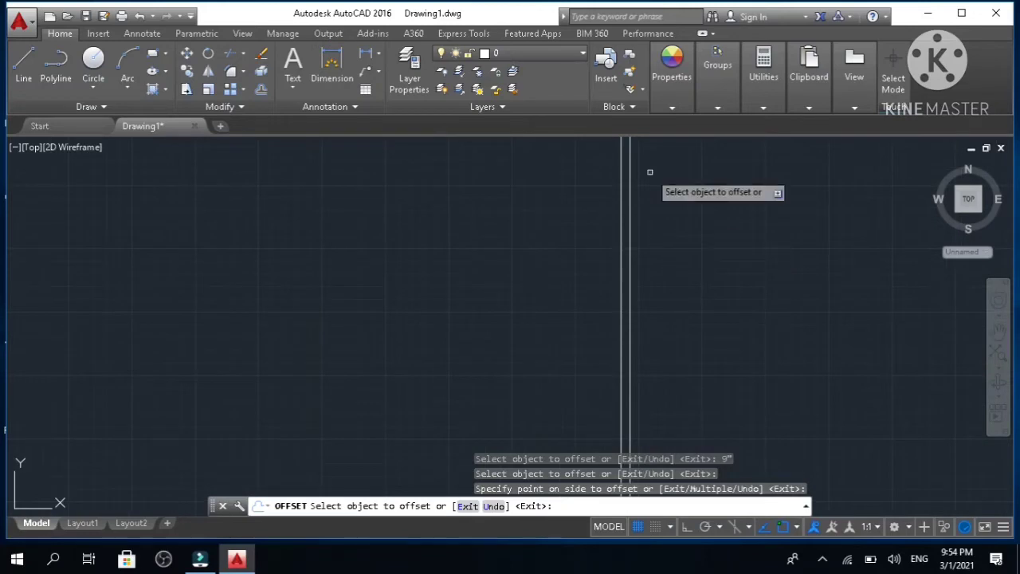
scroll(701, 216, "down", 3)
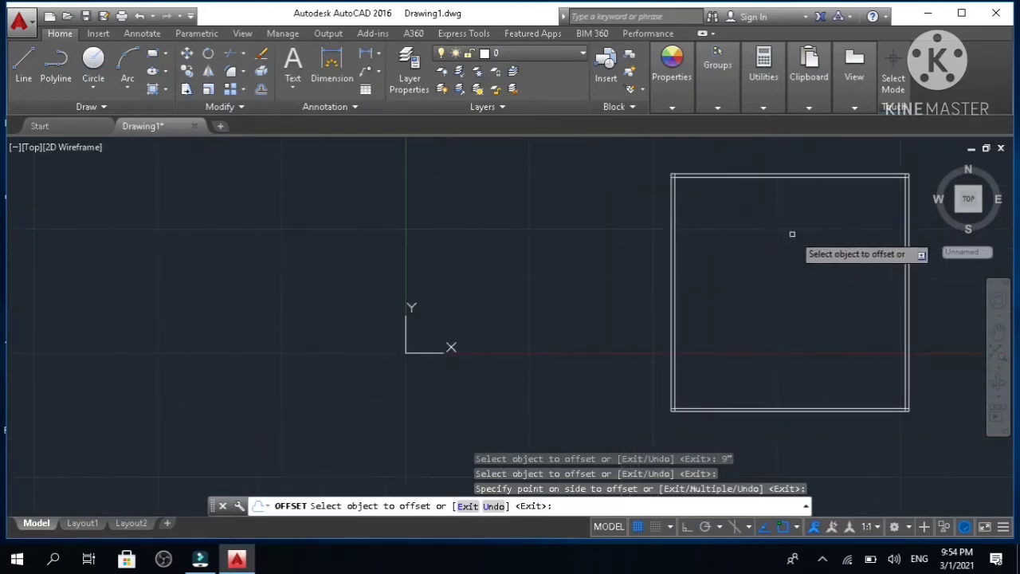
middle_click_drag(803, 234, 644, 269)
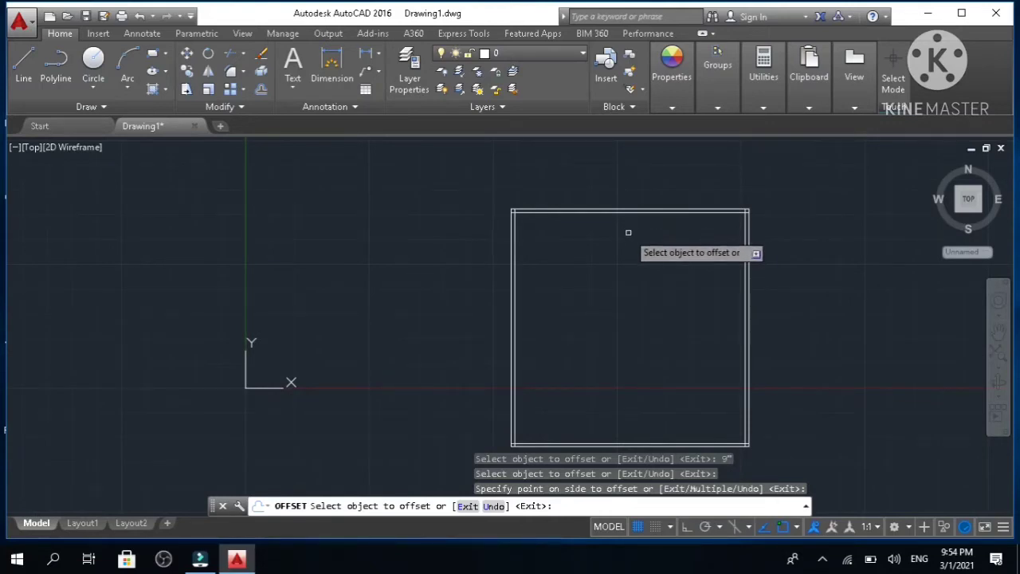
key("Escape")
key("Escape")
key("Escape")
key("Escape")
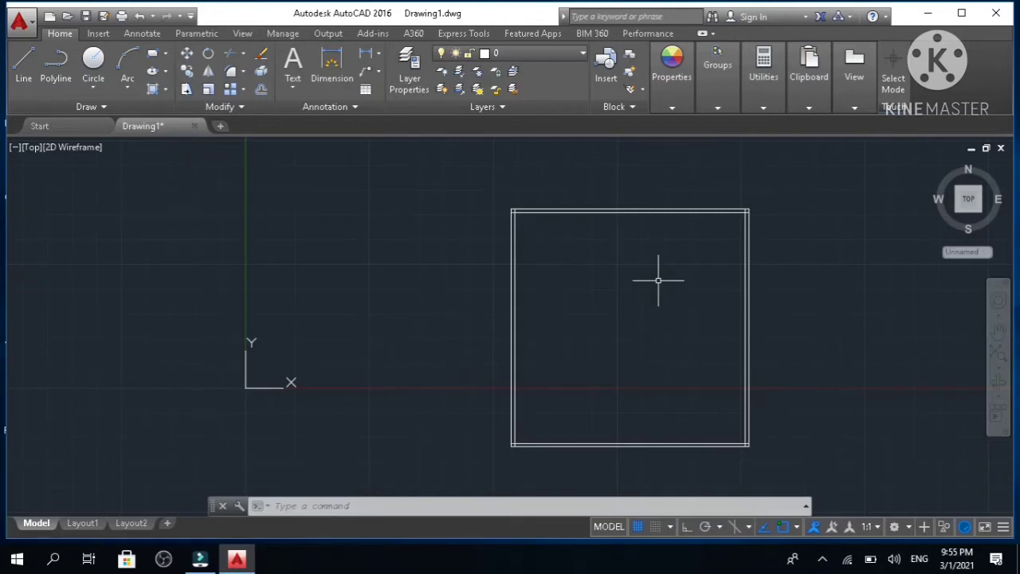
- Offset the inner upper horizontal line 15' downward into the square and end the Offset command
type("o")
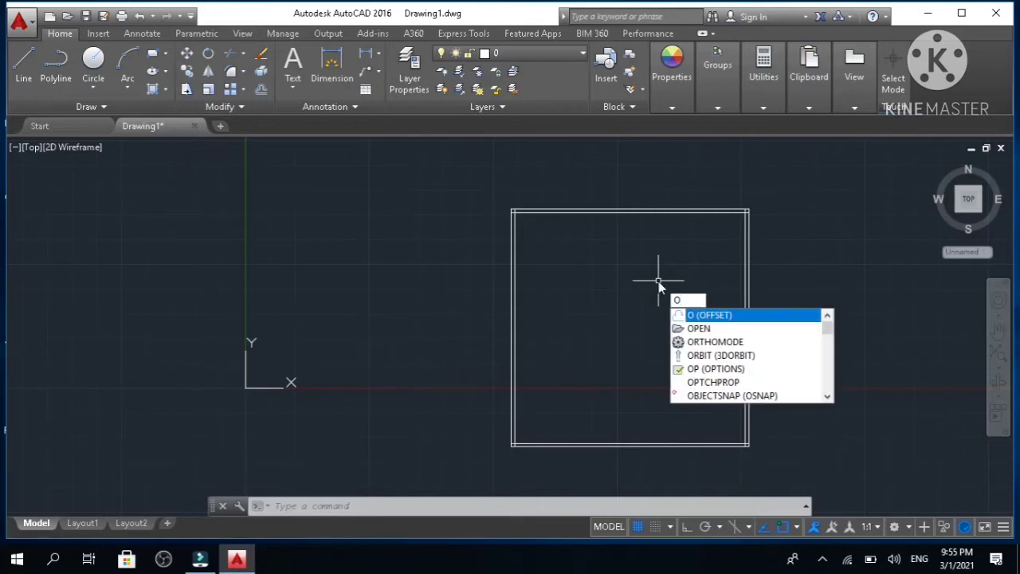
key("Return")
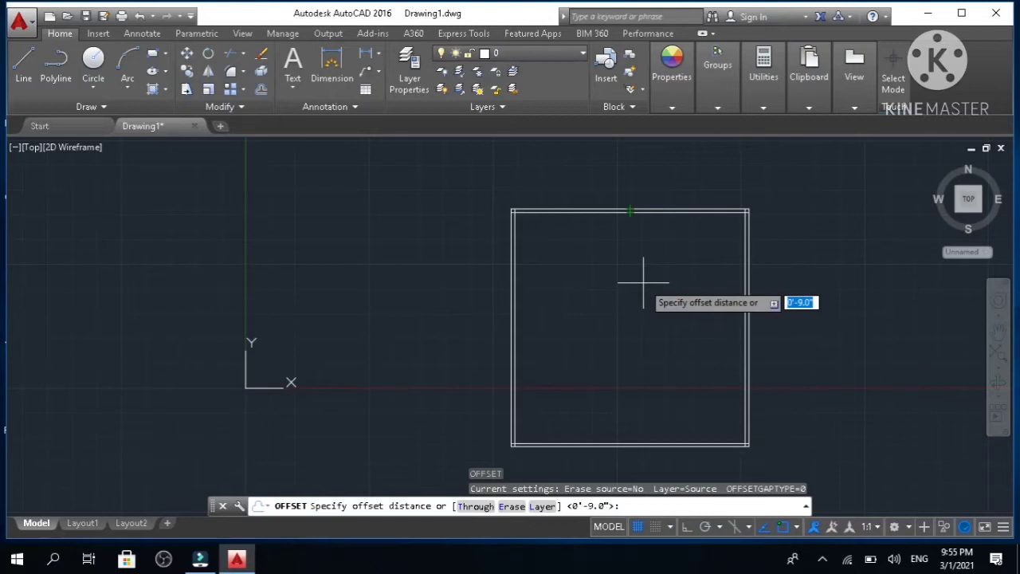
type("15")
key("Return")
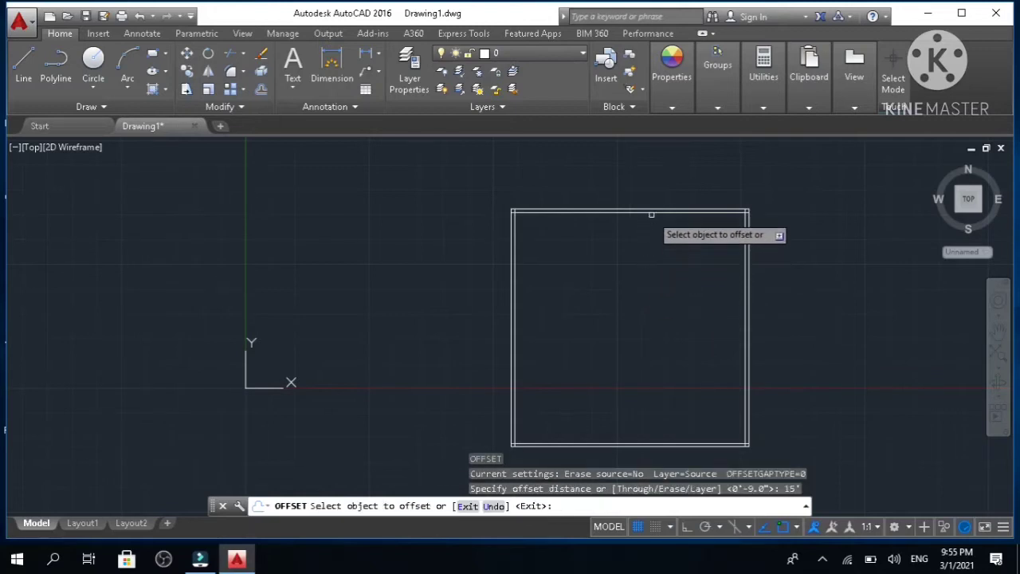
left_click(650, 211)
left_click(653, 243)
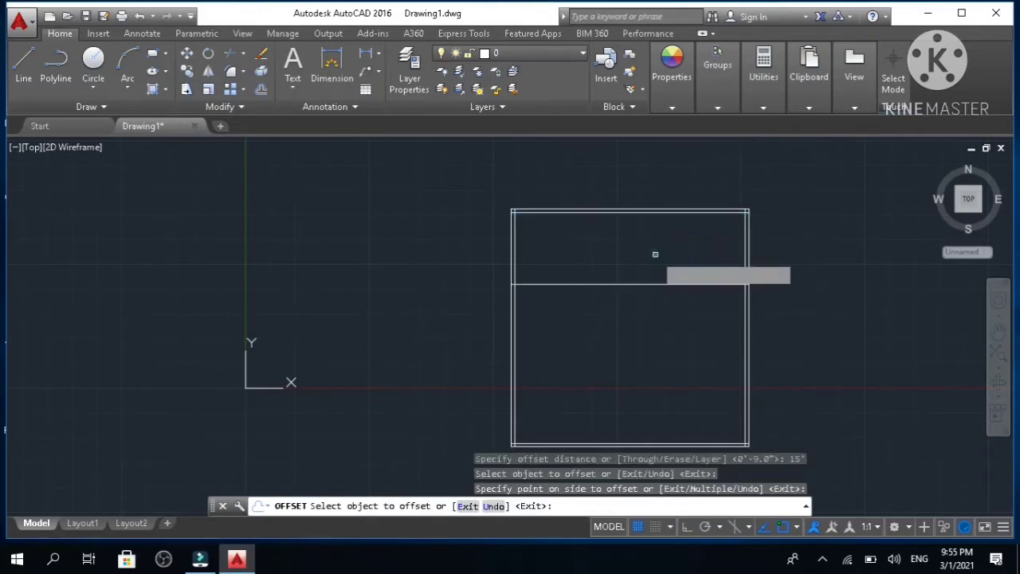
key("Escape")
key("Escape")
key("Escape")
key("Escape")
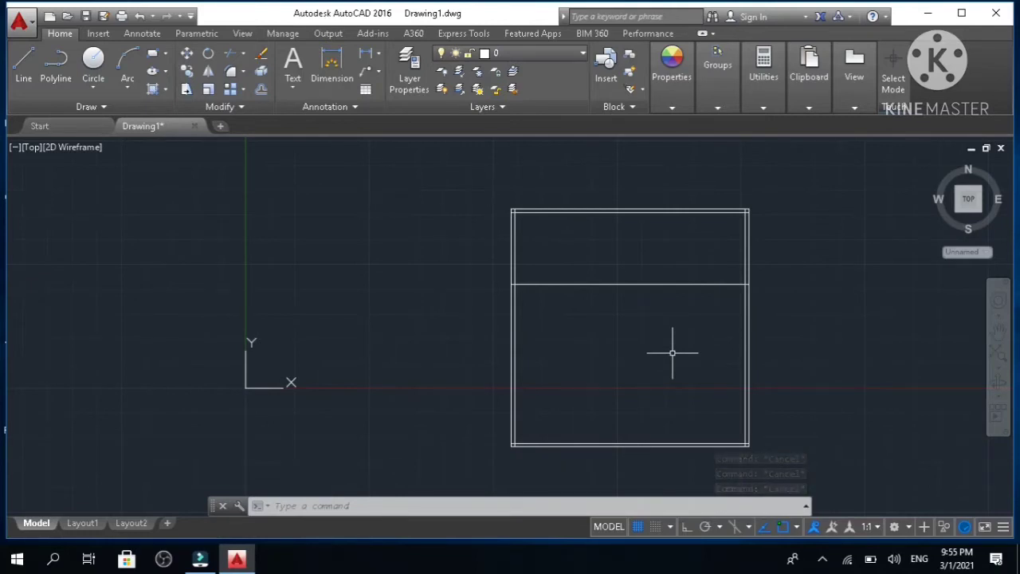
type("o")
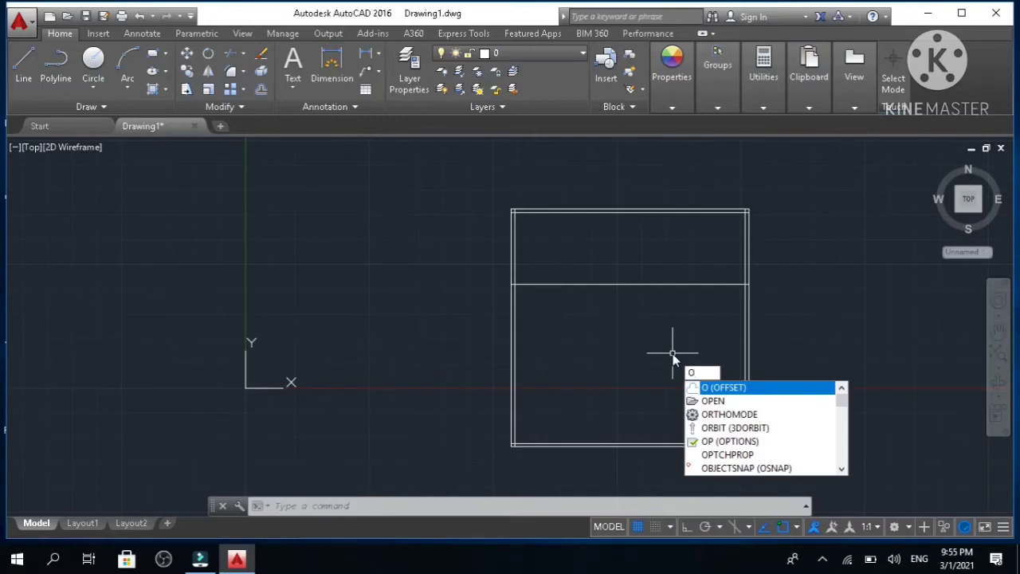
key("Return")
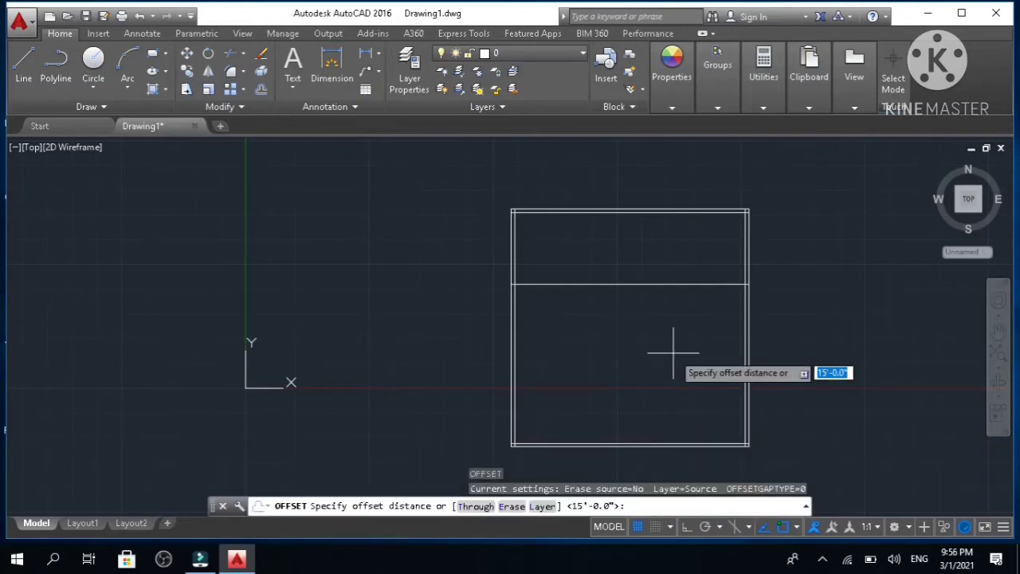
type("1")
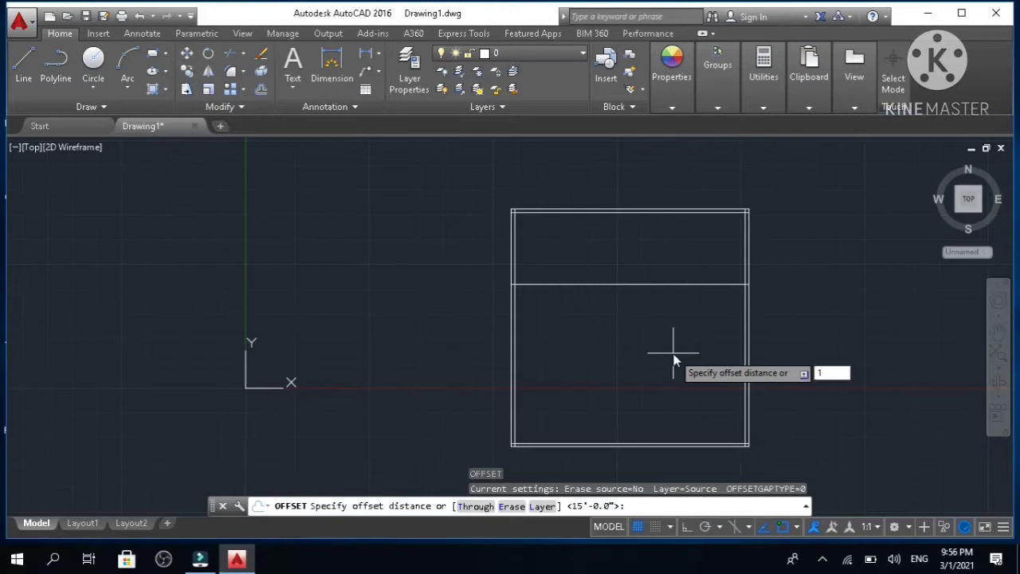
type("0'")
key("Escape")
key("Escape")
key("Escape")
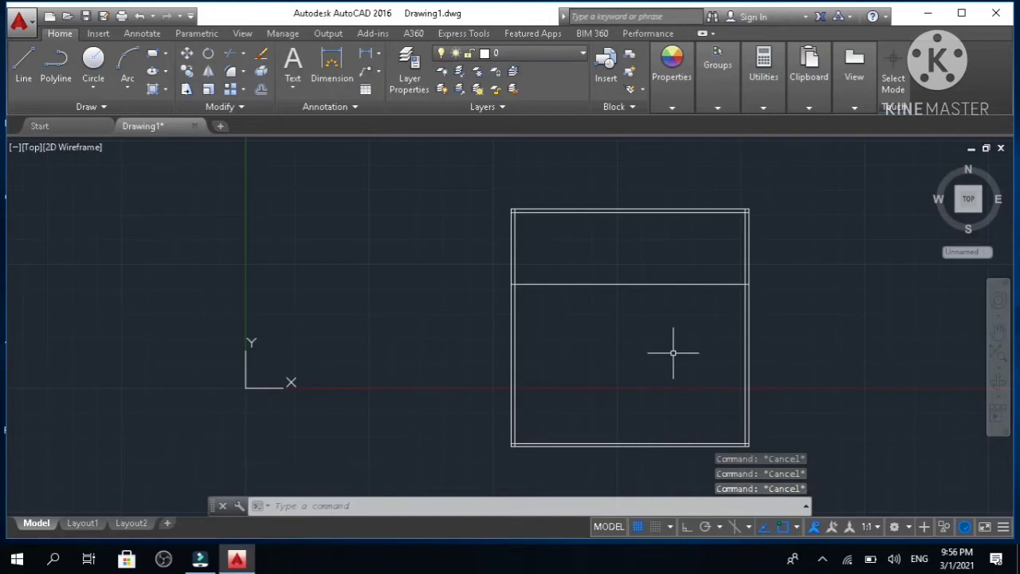
- Offset the single horizontal partition line inside the square 9" downward to form a double wall line
type("o")
key("Return")
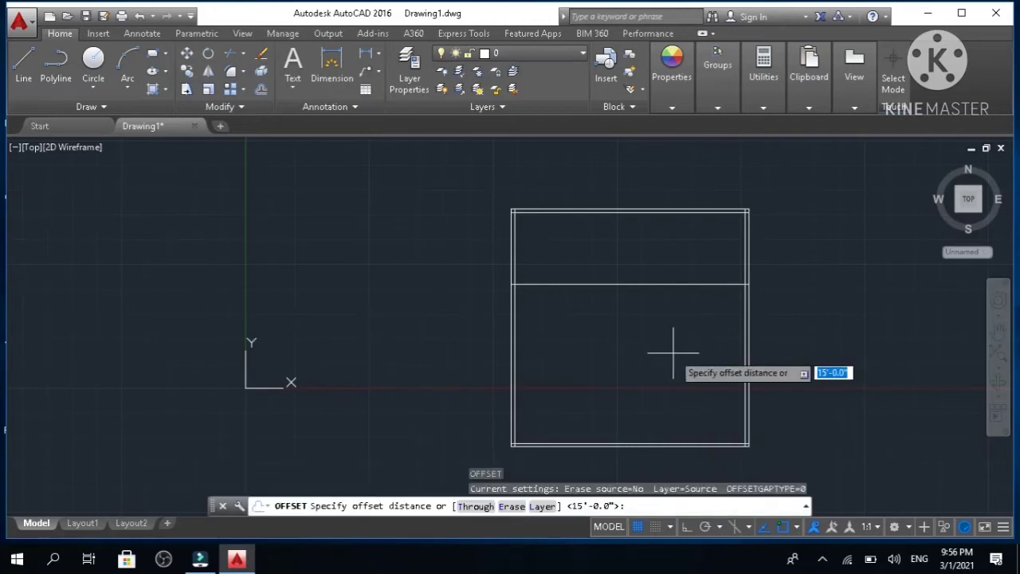
type("9\"")
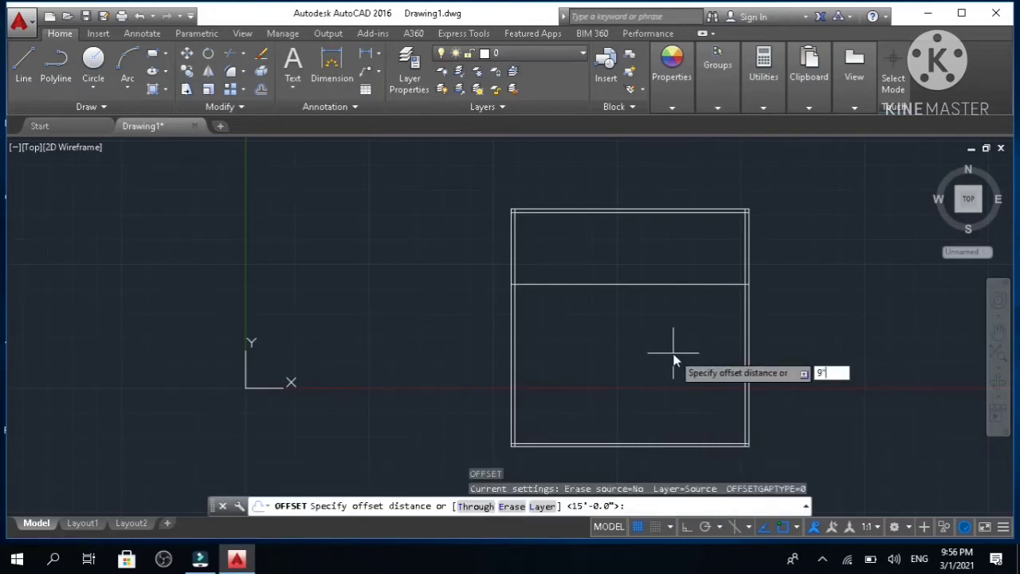
key("Return")
scroll(672, 344, "up", 5)
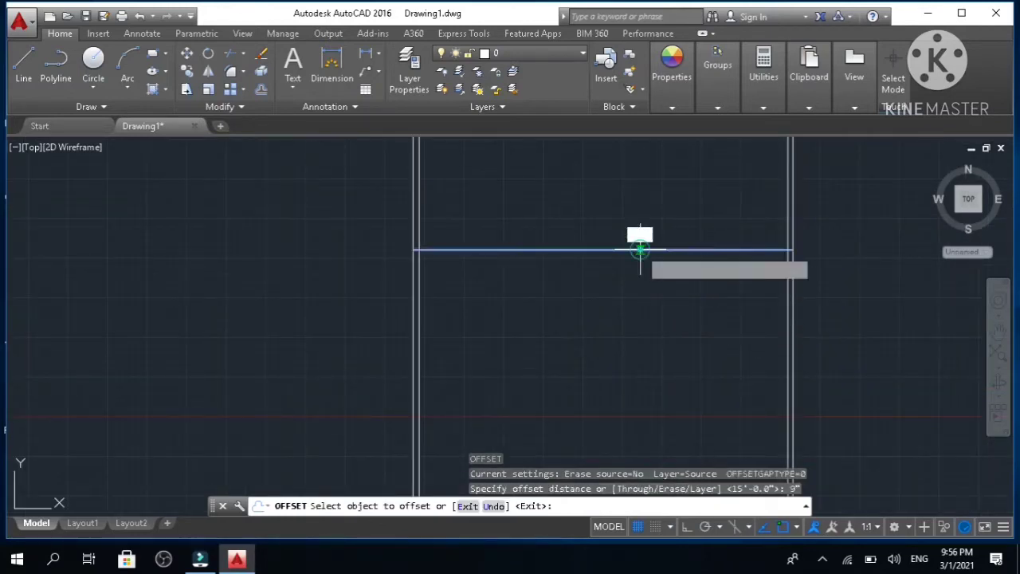
left_click(639, 250)
left_click(637, 267)
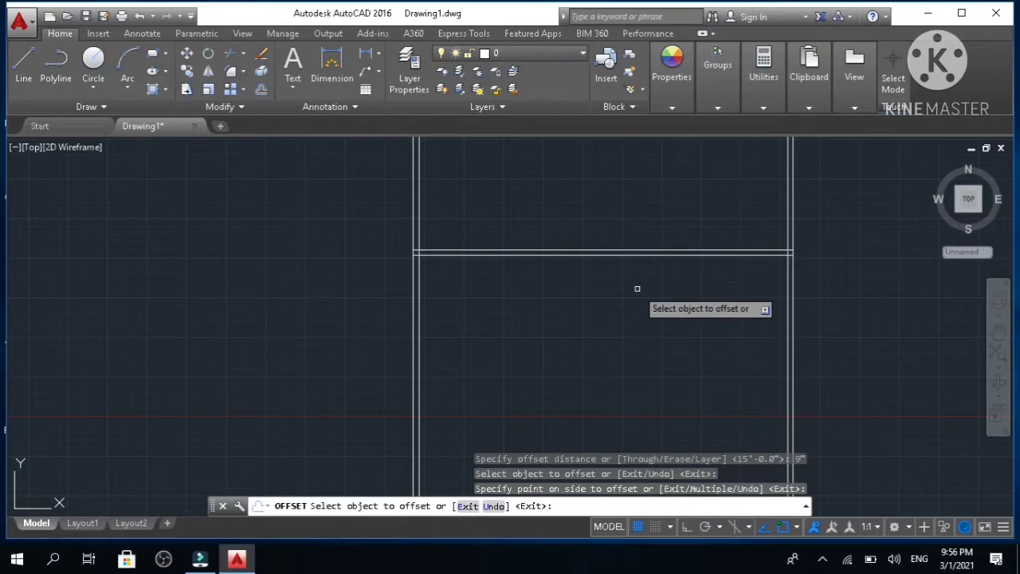
key("Escape")
key("Escape")
key("Escape")
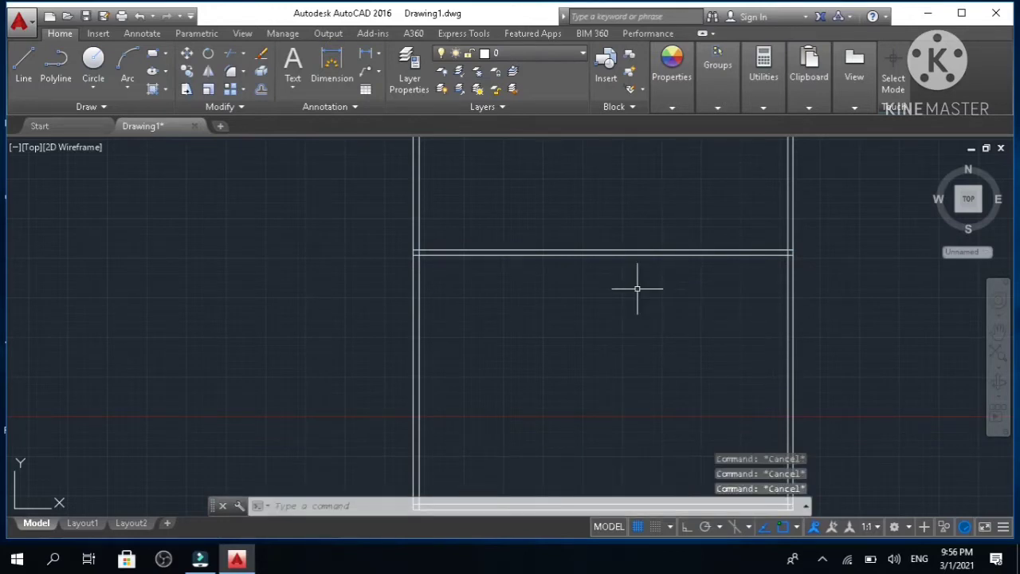
- Offset the lower line of the horizontal partition wall 10' downward and end the Offset command
type("o")
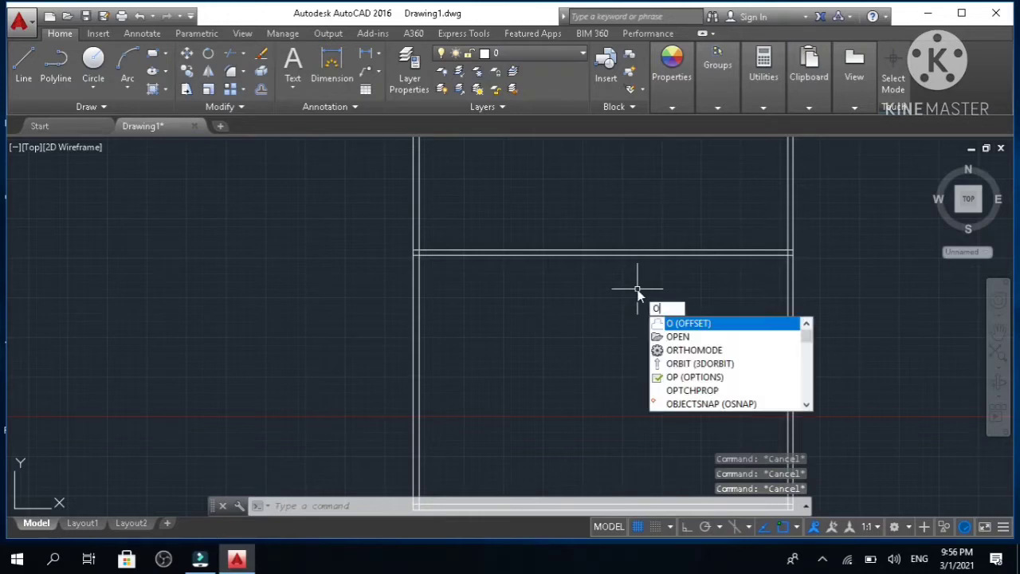
key("Return")
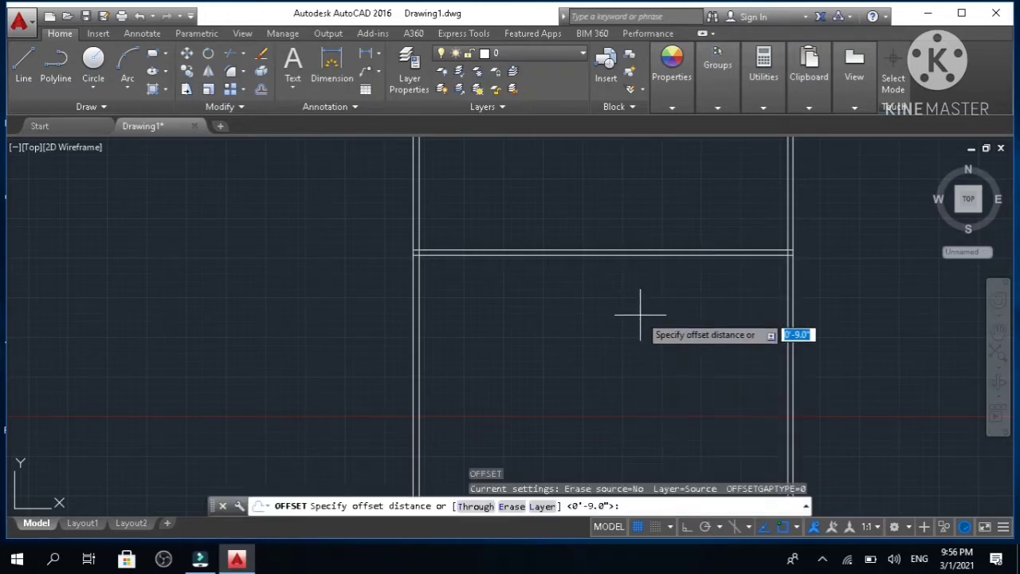
type("10")
key("Return")
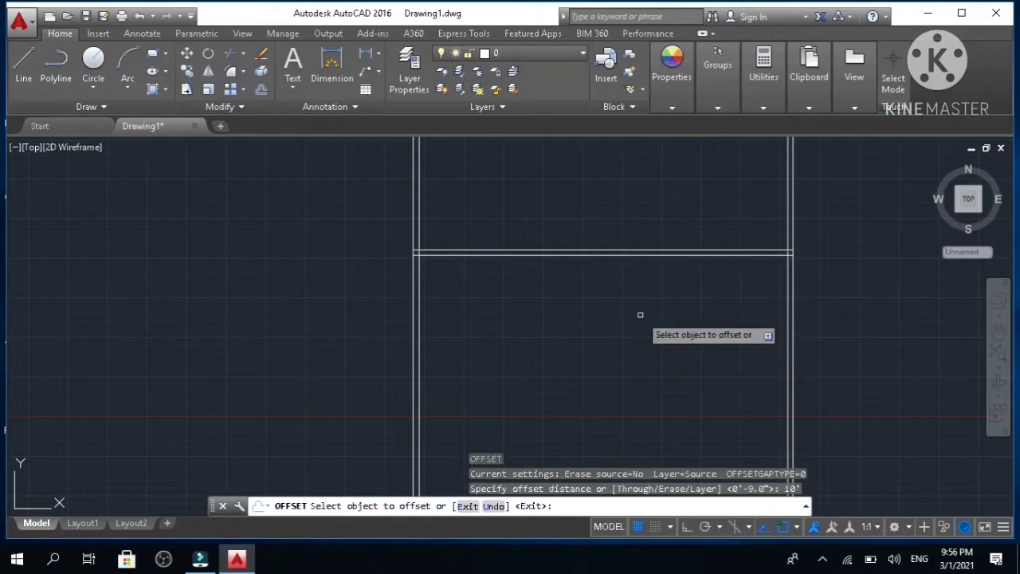
left_click(630, 255)
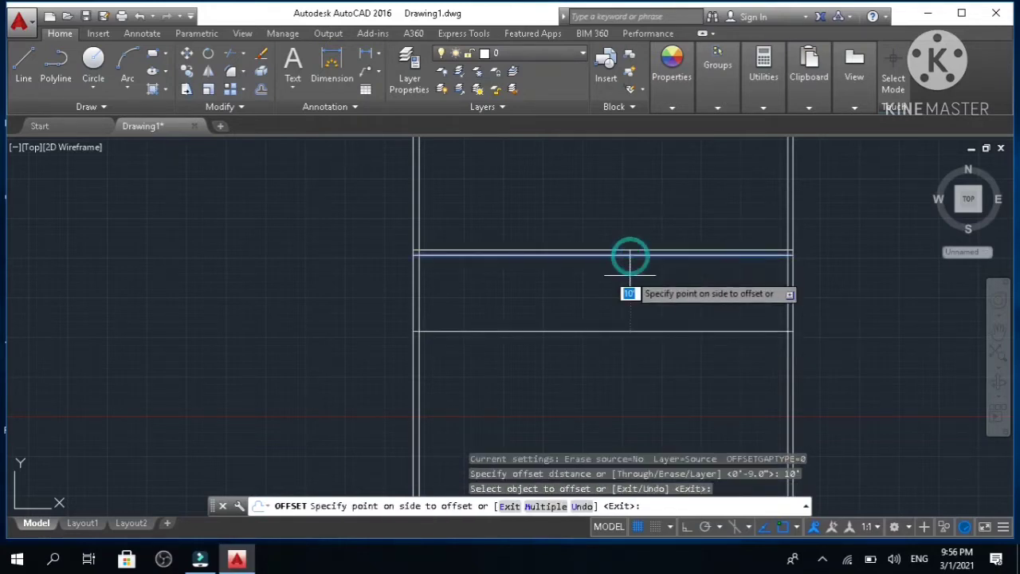
left_click(628, 290)
scroll(621, 335, "up", 2)
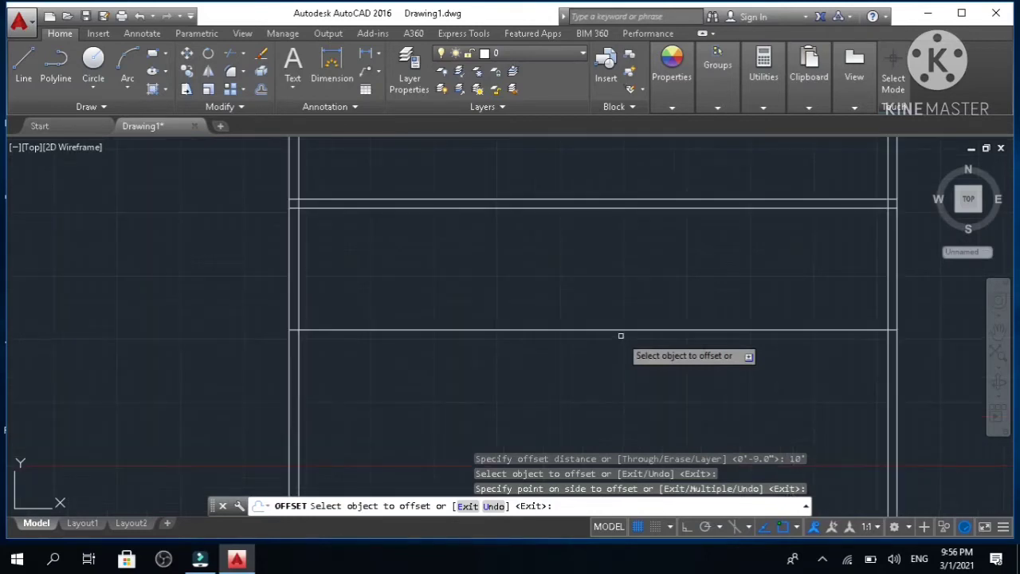
scroll(621, 335, "down", 4)
key("Escape")
key("Escape")
key("Escape")
key("Escape")
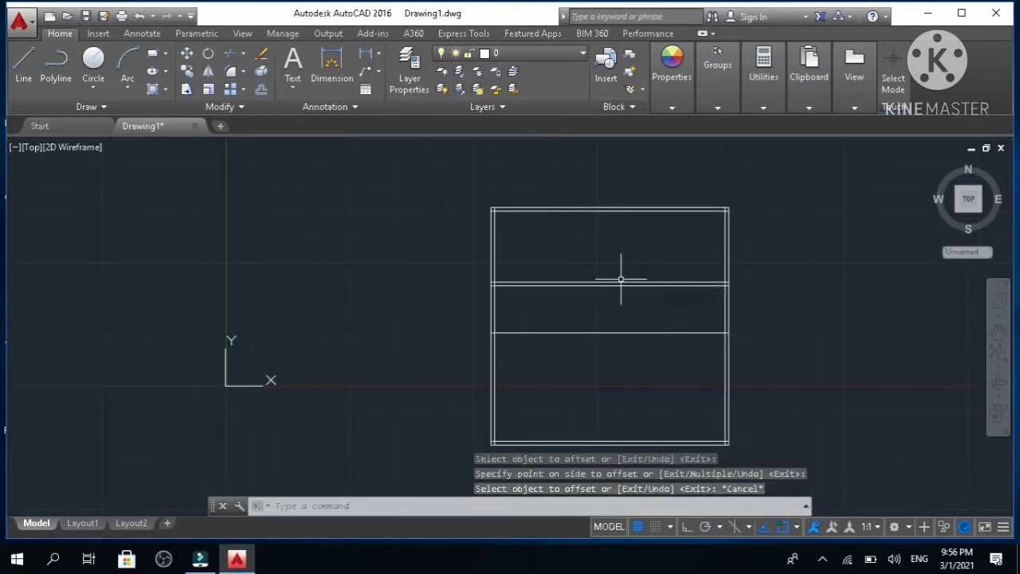
- Offset the inner line of the square's right wall 14' to the left and end the Offset command
scroll(701, 251, "up", 2)
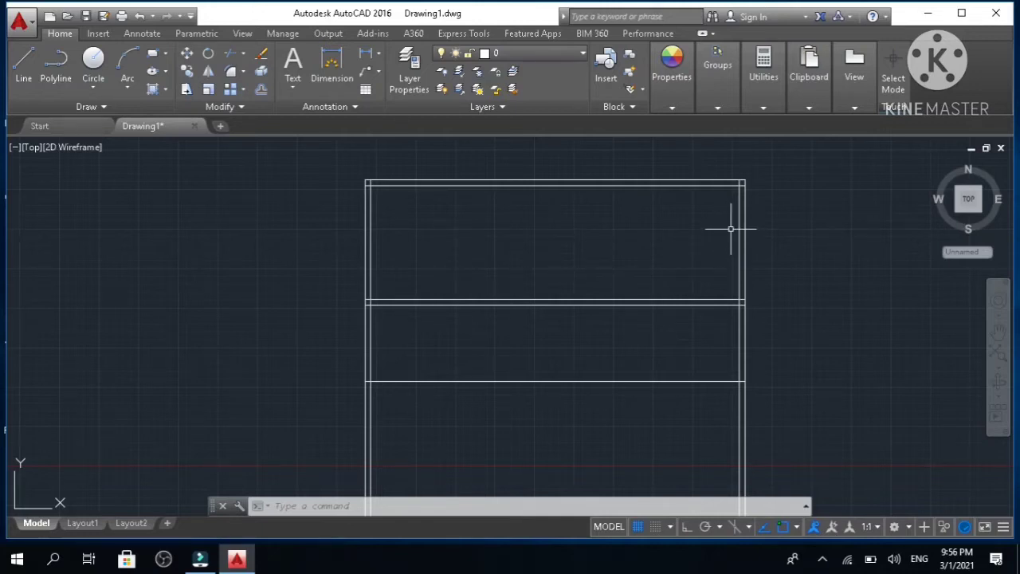
type("o")
key("Return")
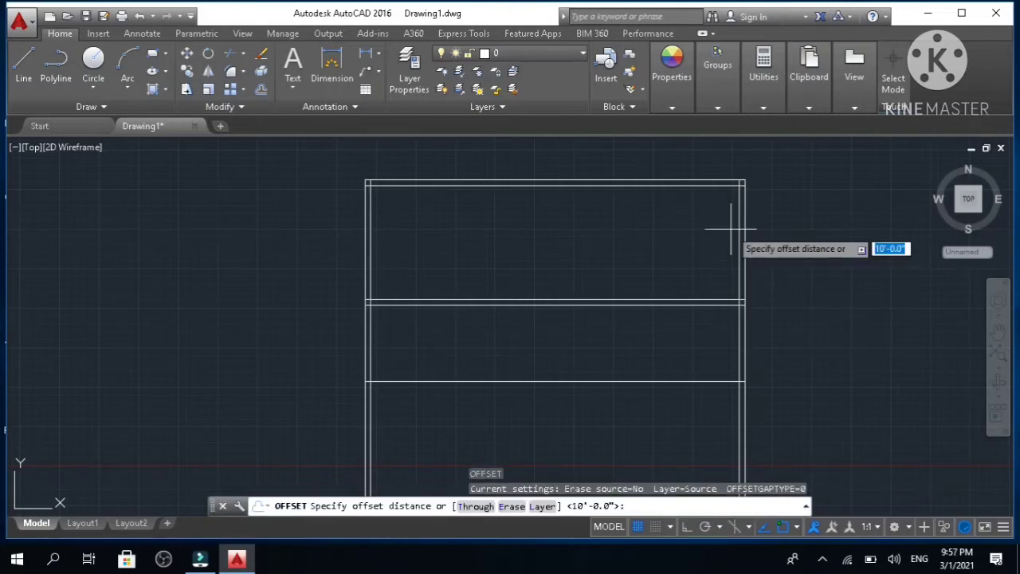
type("14")
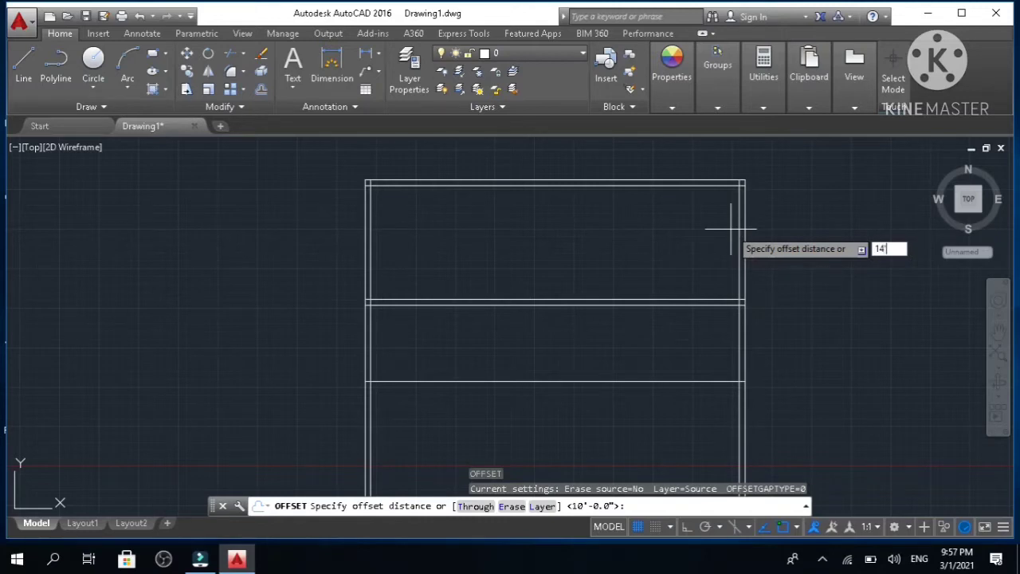
key("Return")
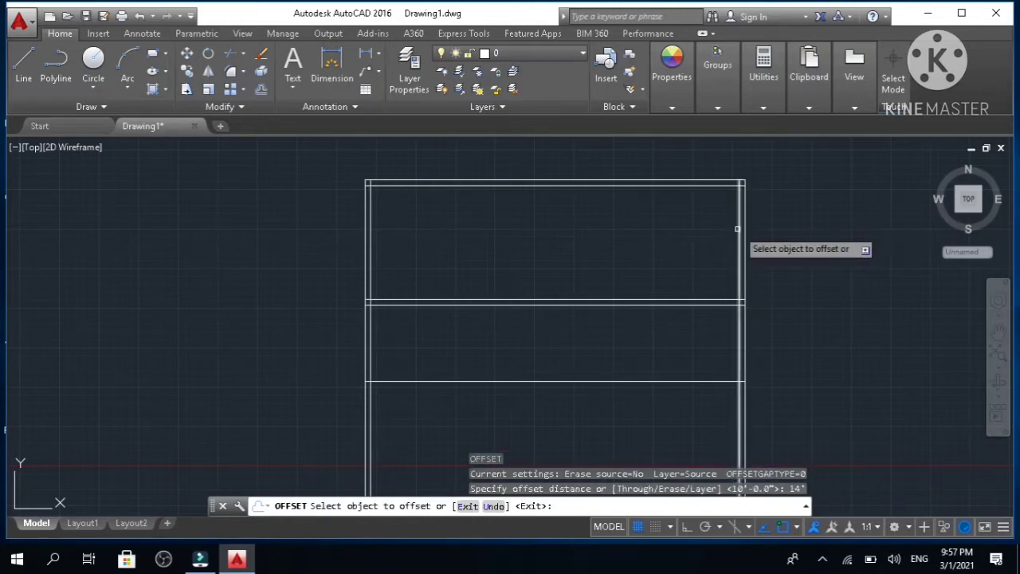
left_click(740, 229)
left_click(681, 222)
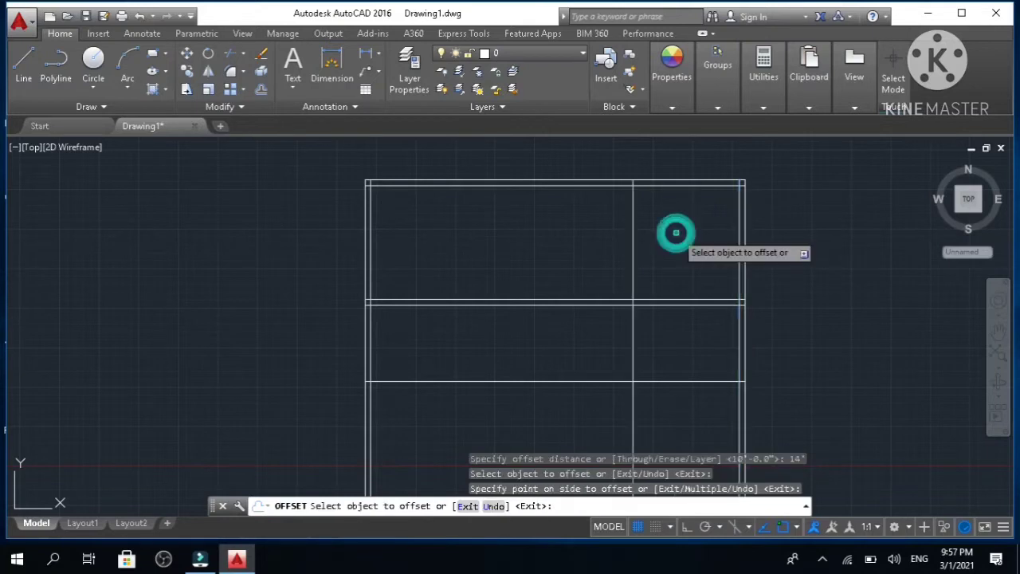
key("Escape")
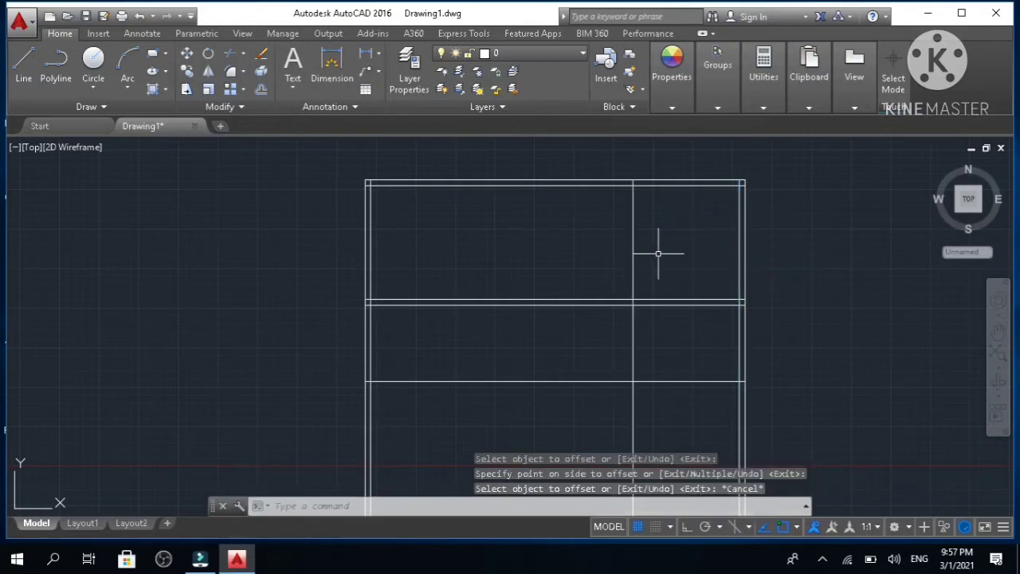
- Offset the single vertical partition line inside the square 9" to the left to form a double wall line
type("O")
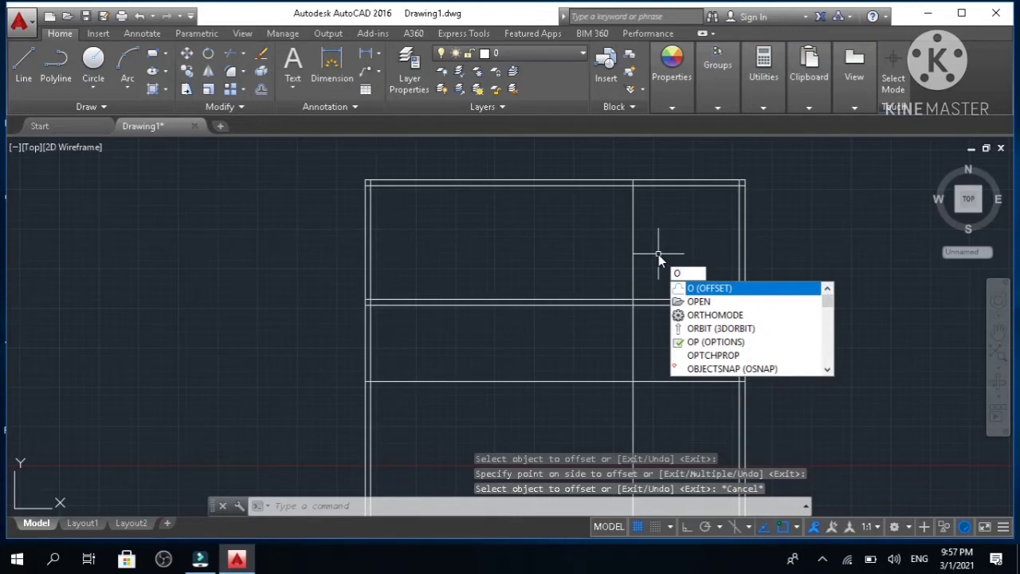
key("Return")
type("9")
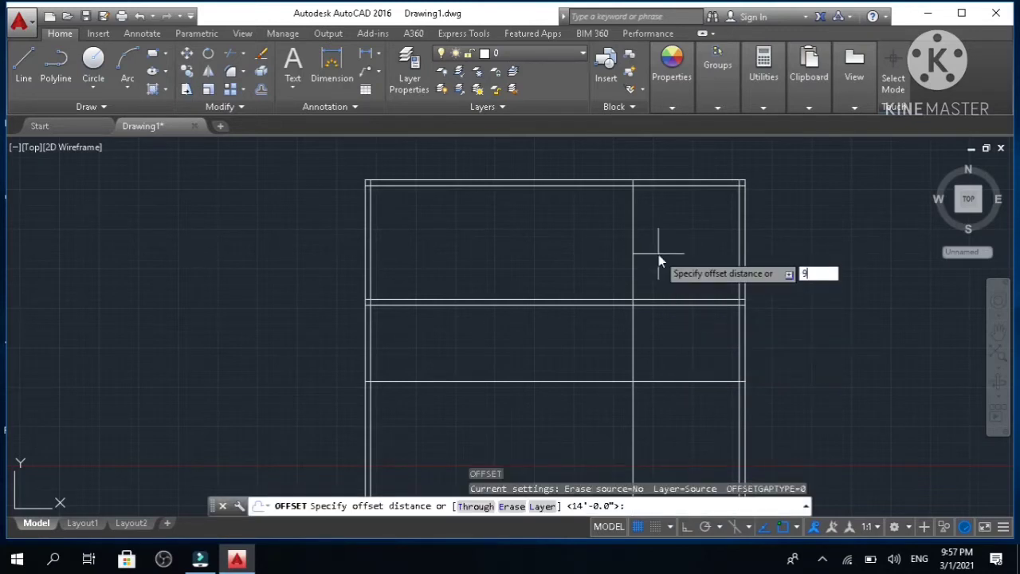
type("\"")
key("Return")
left_click(633, 256)
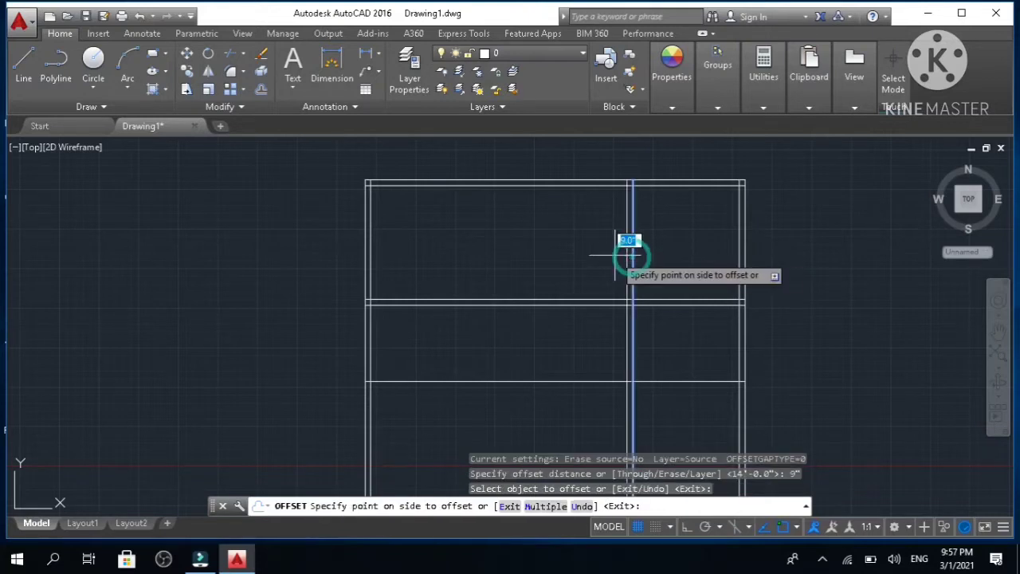
left_click(614, 255)
key("Escape")
key("Escape")
key("Escape")
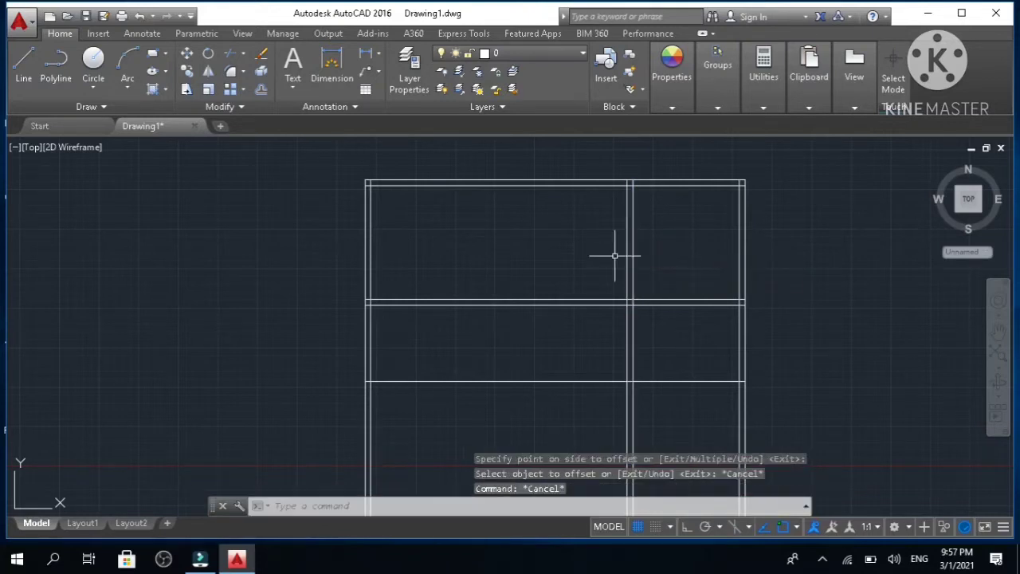
key("Escape")
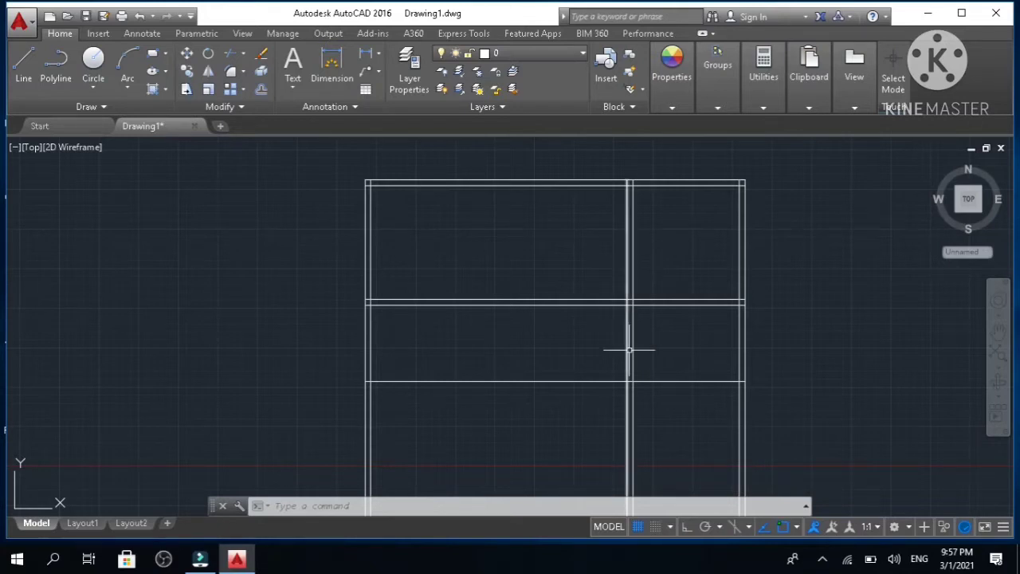
left_click(820, 560)
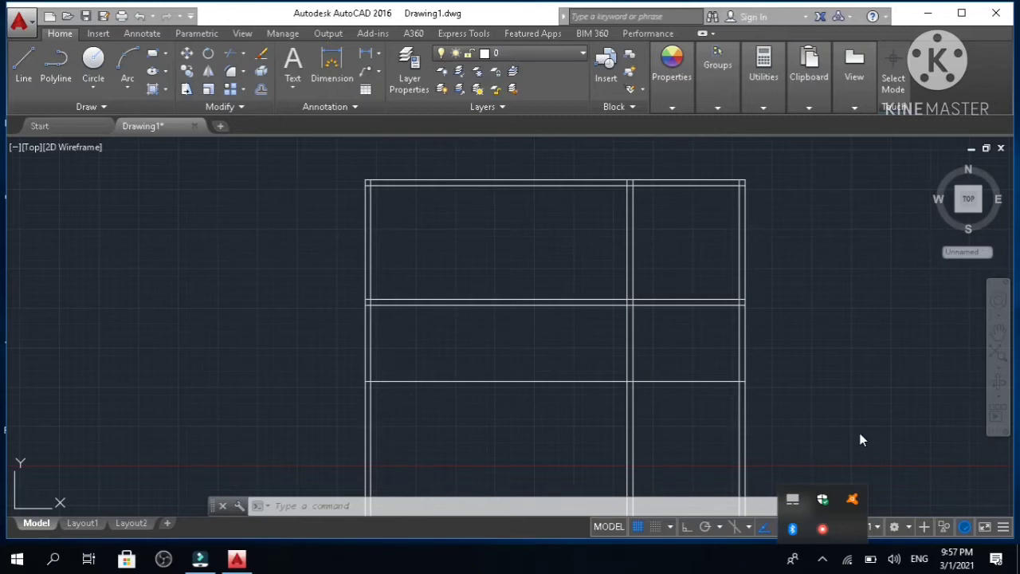
left_click(583, 256)
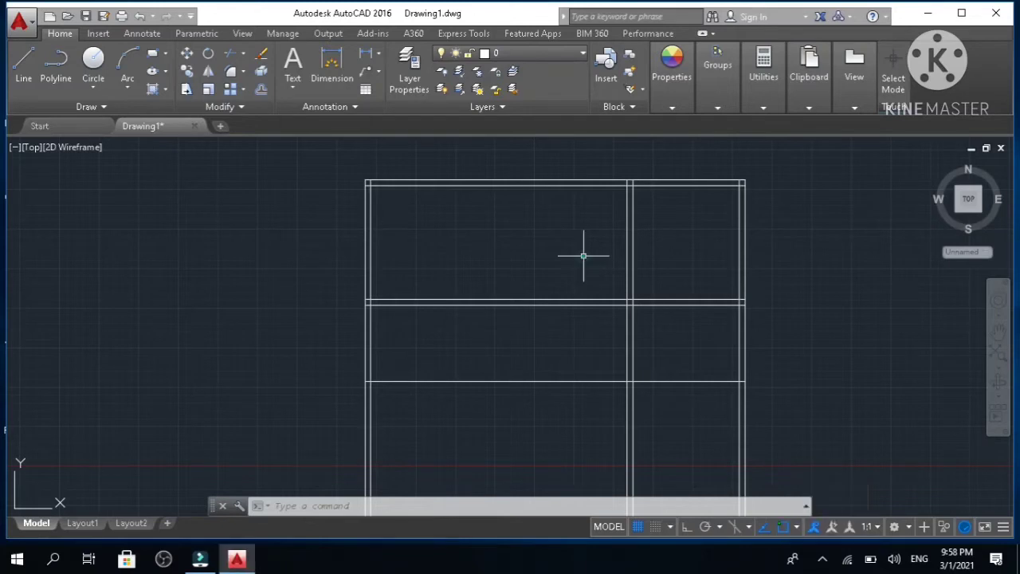
key("Escape")
key("Escape")
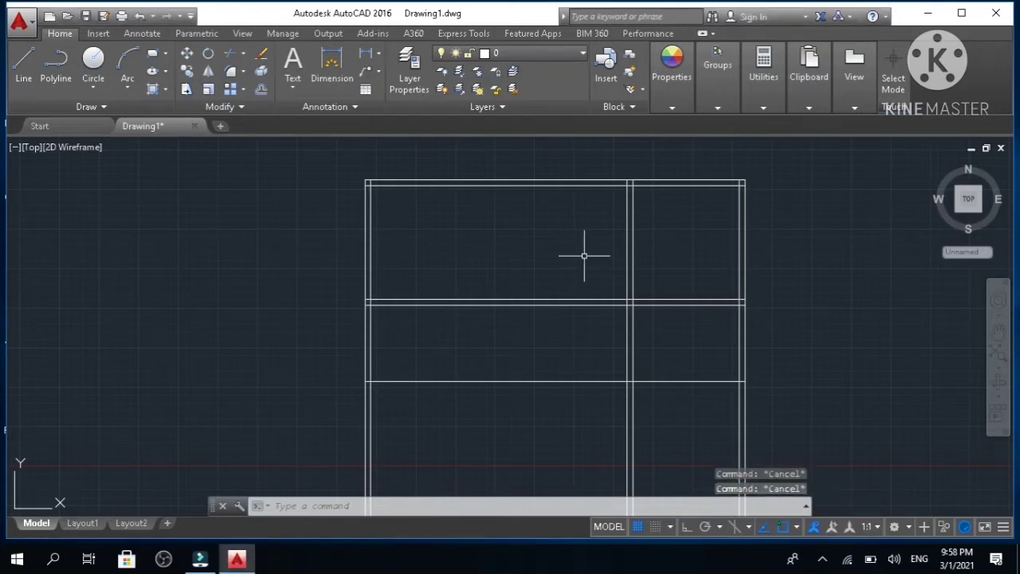
- Offset the left line of the vertical partition wall 5' to the left and end the Offset command
type("o")
key("Return")
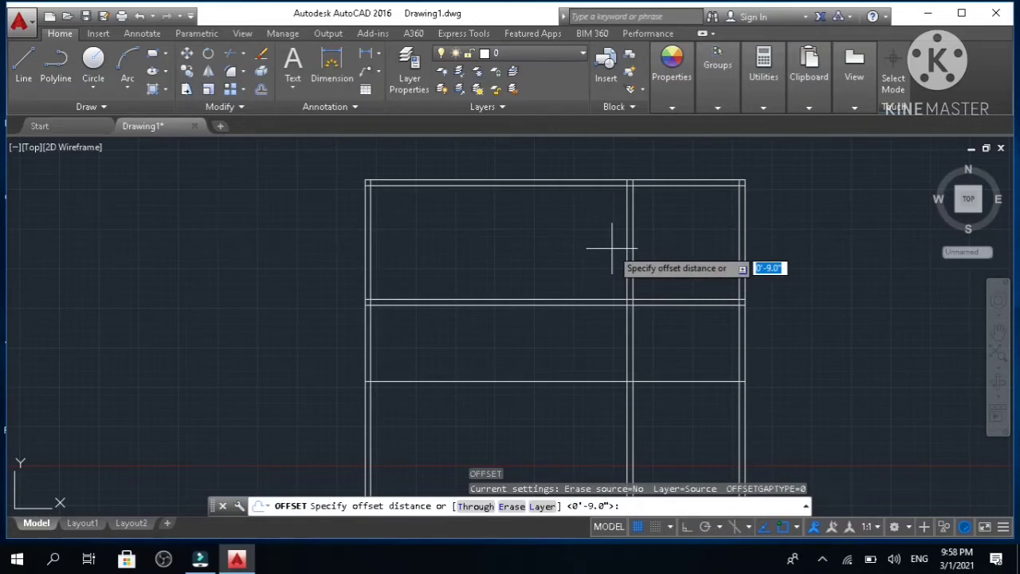
type("5")
key("Return")
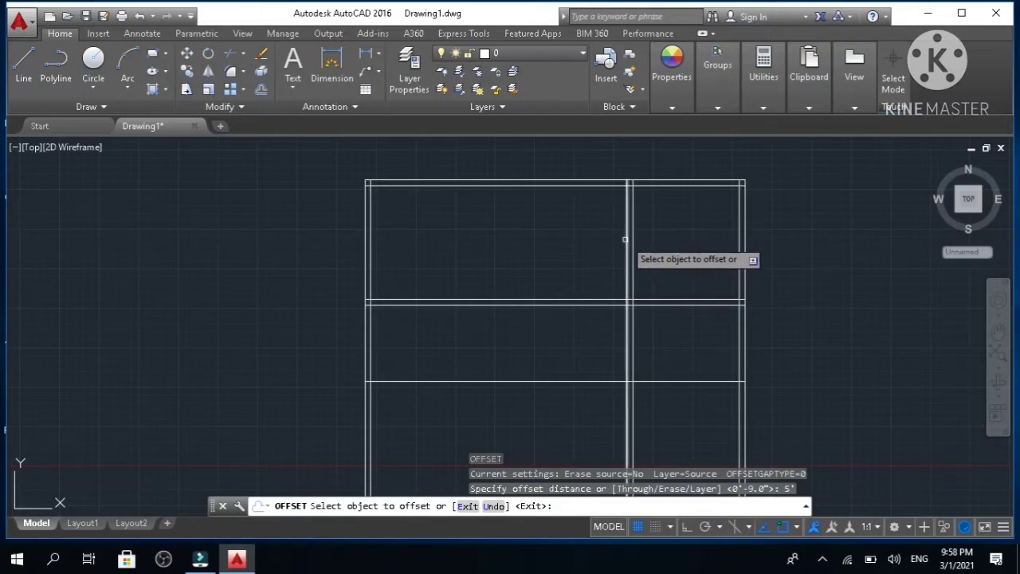
left_click(629, 240)
left_click(597, 236)
key("Escape")
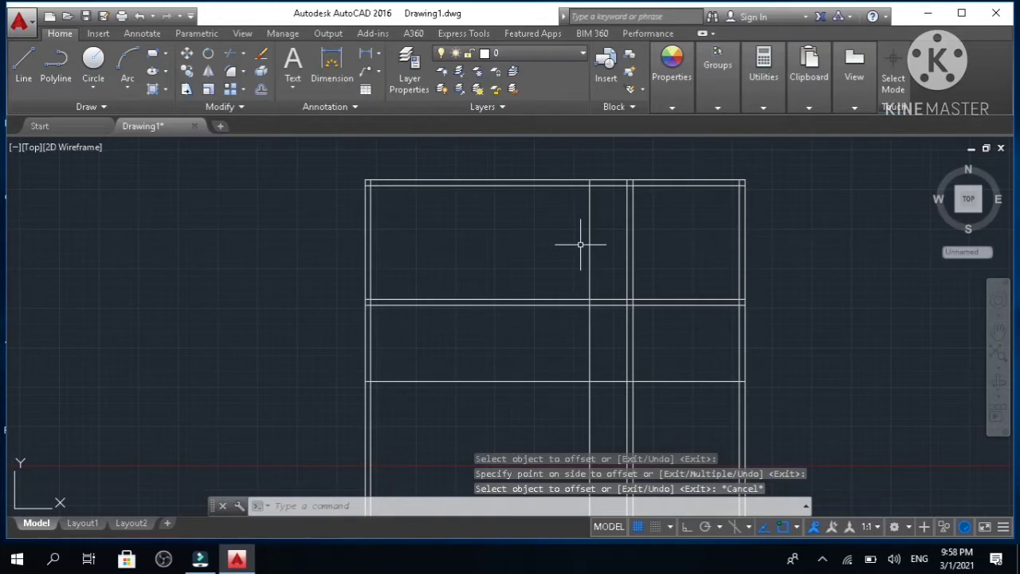
- Offset the new single vertical line left of the first vertical partition wall 9" further to the left
type("o")
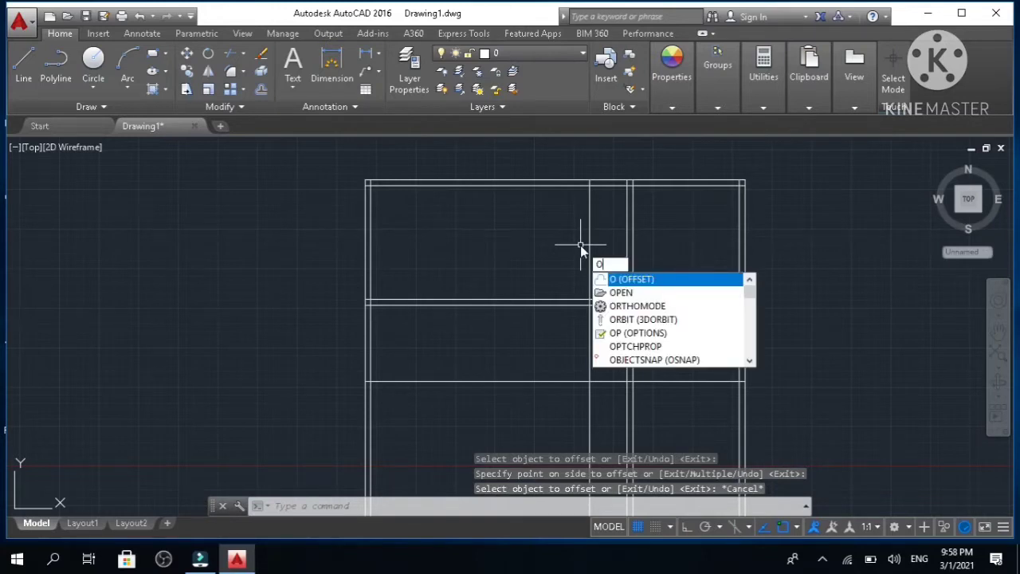
key("Return")
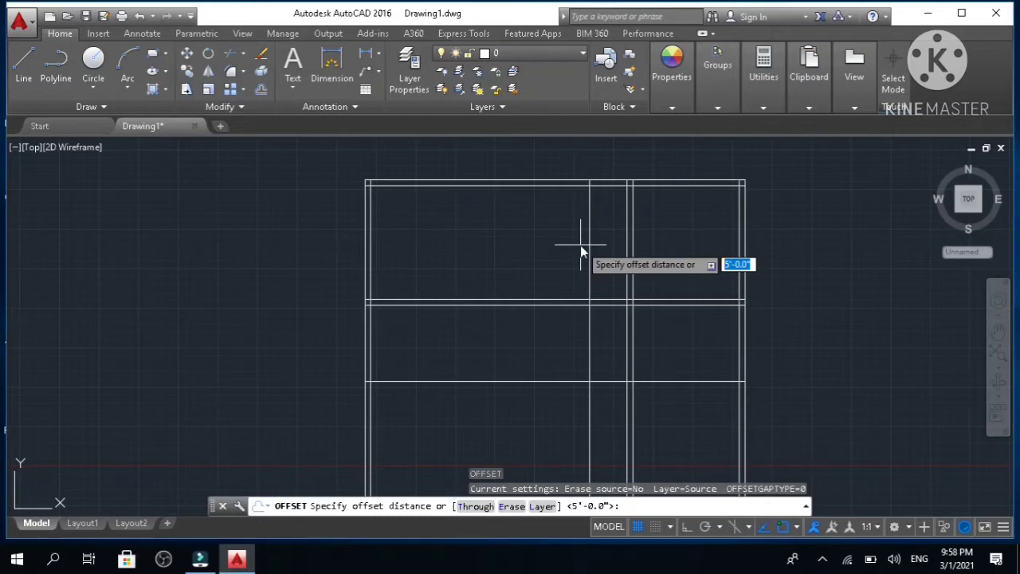
type("9\"")
key("Return")
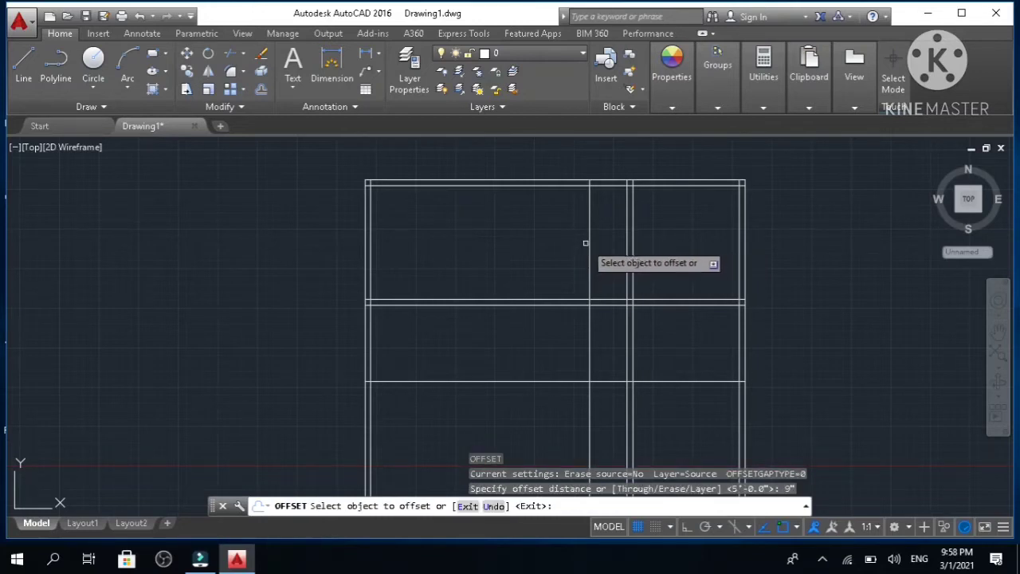
left_click(588, 239)
left_click(547, 243)
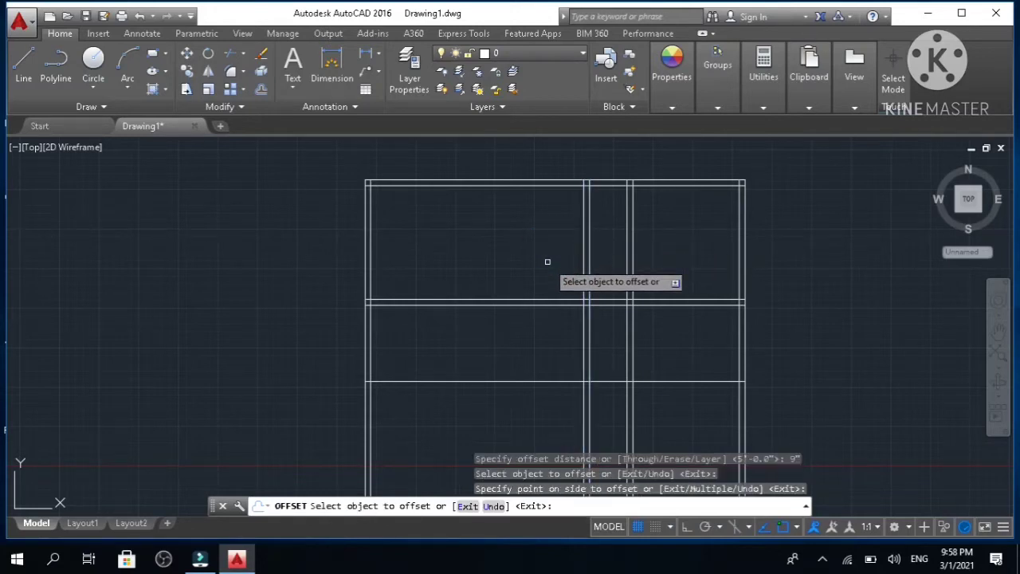
- Try to offset the left line of the second vertical partition wall 14' to the left, and undo that offset
type("o")
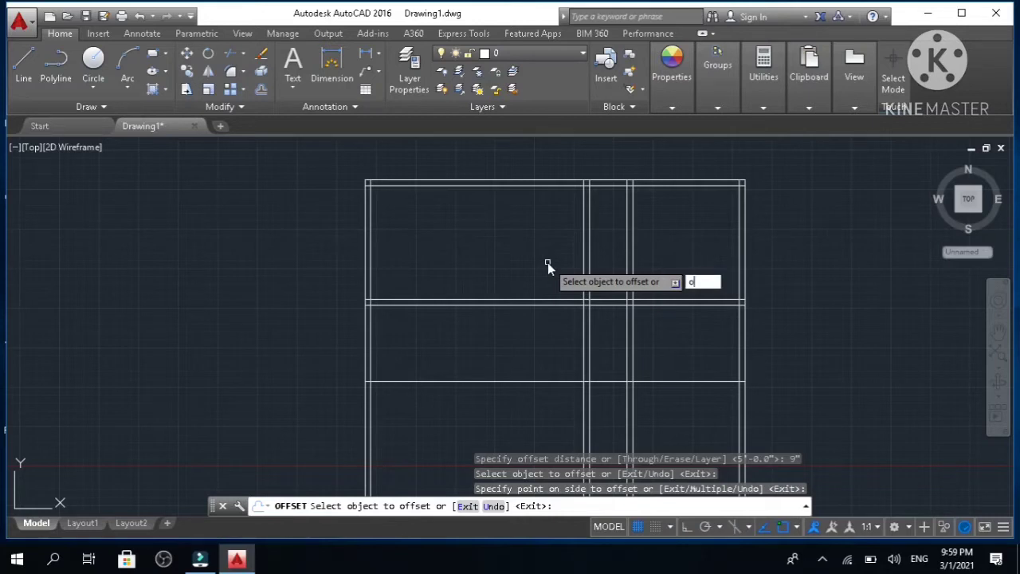
key("Return")
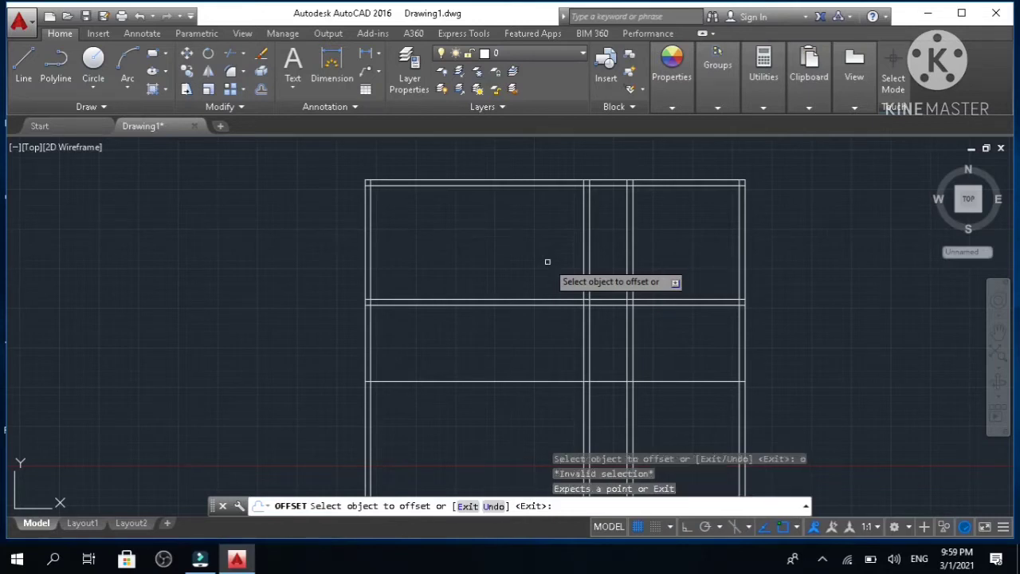
type("14")
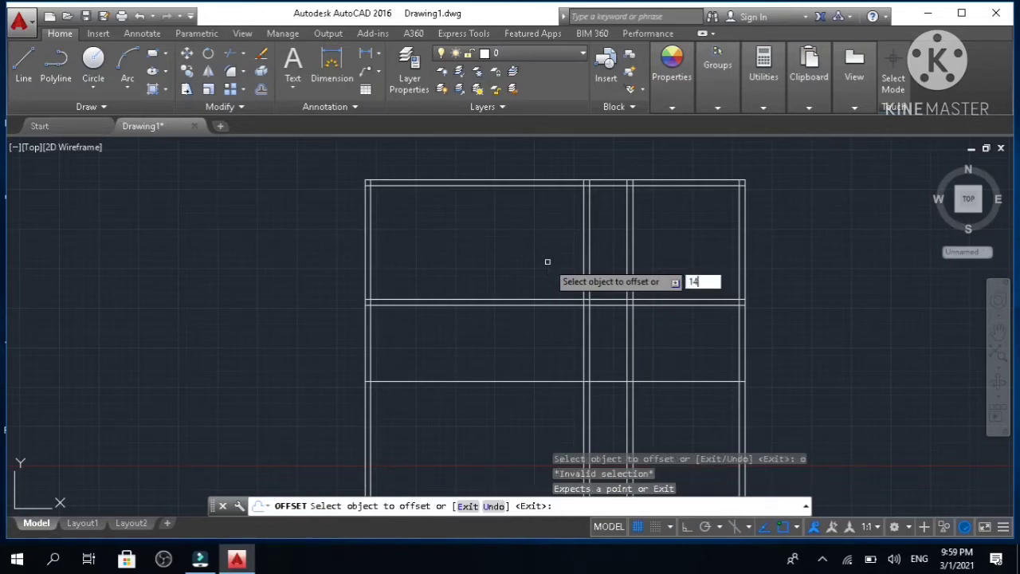
key("Return")
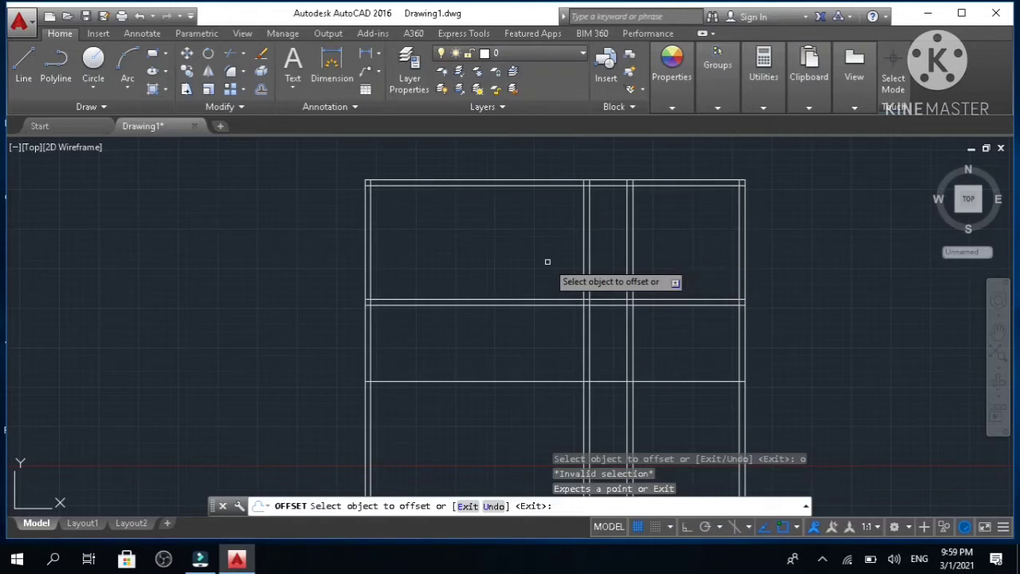
left_click(584, 256)
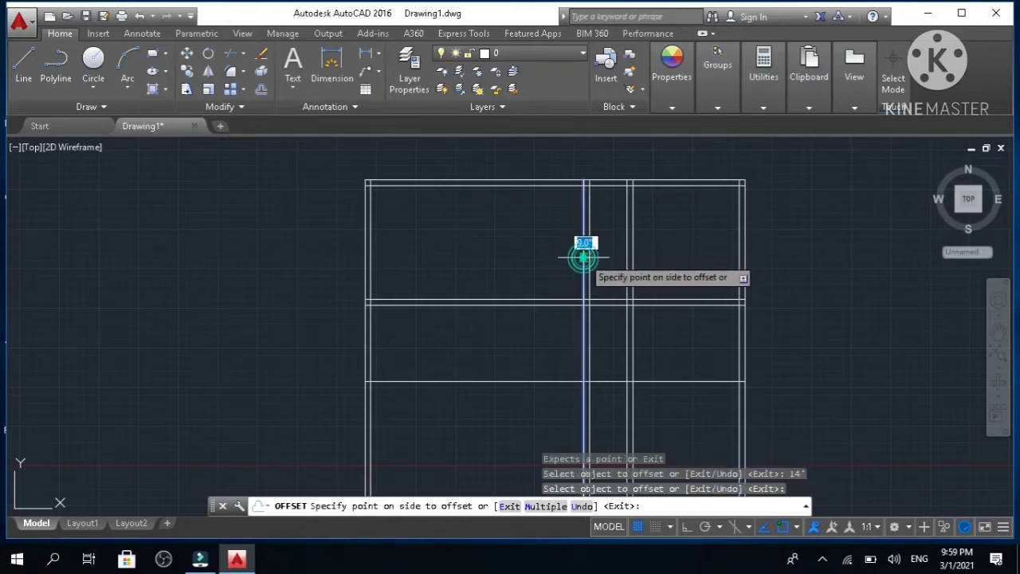
left_click(543, 257)
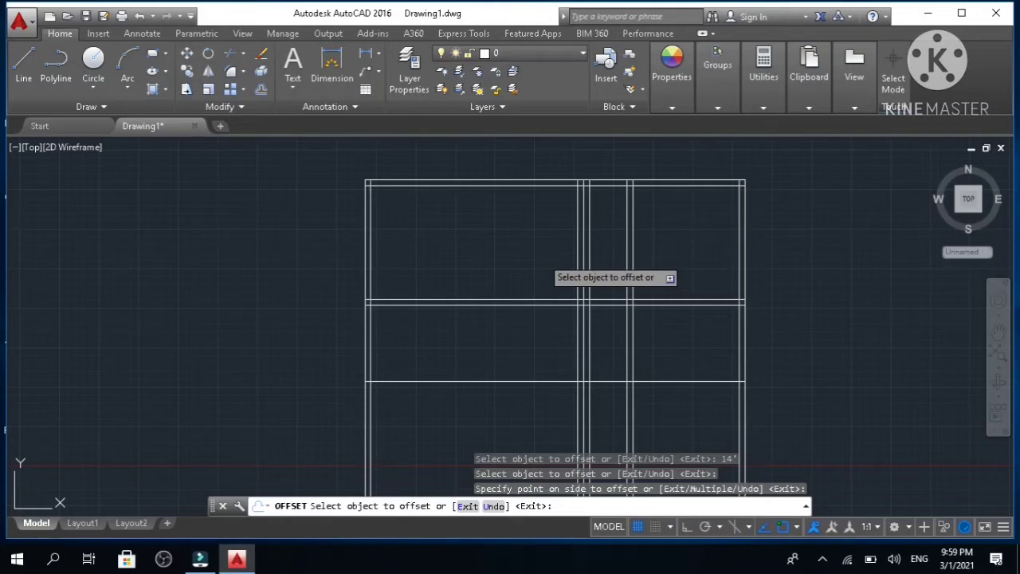
key("ctrl+z")
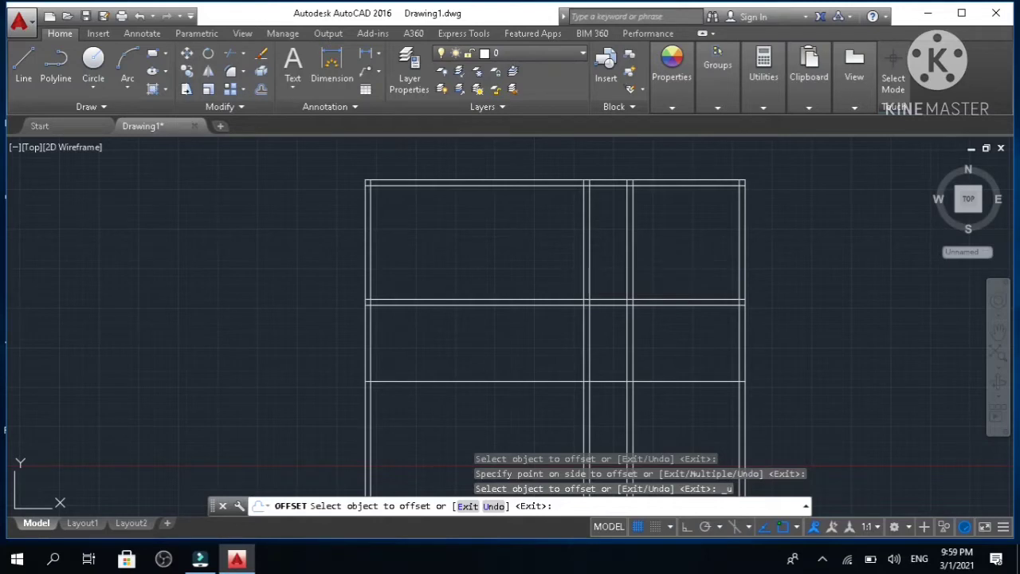
key("Escape")
key("Escape")
key("Escape")
- Offset the leftmost line of the vertical partition walls 14' to the left and end the Offset command
type("o")
key("Return")
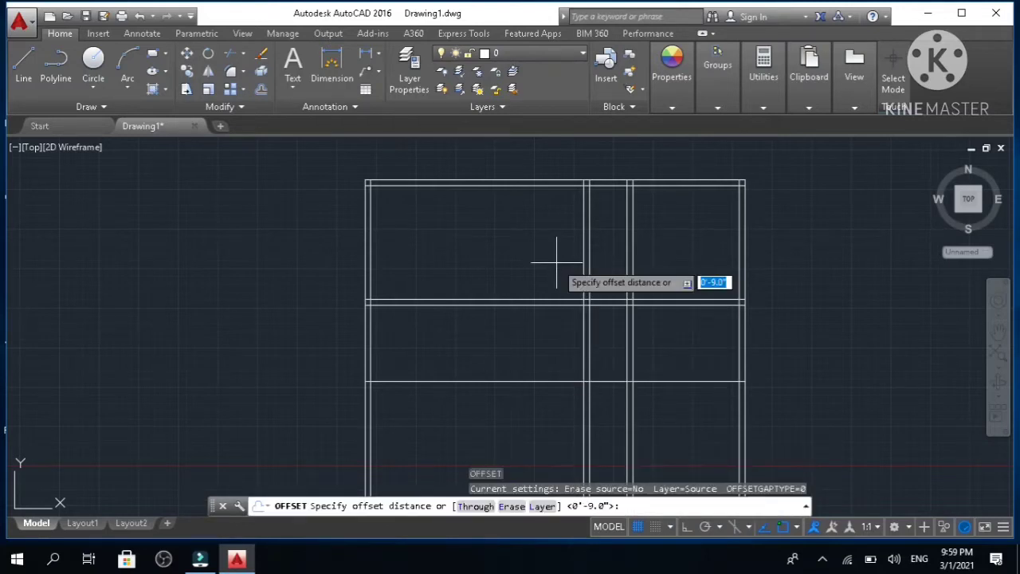
type("14")
key("Return")
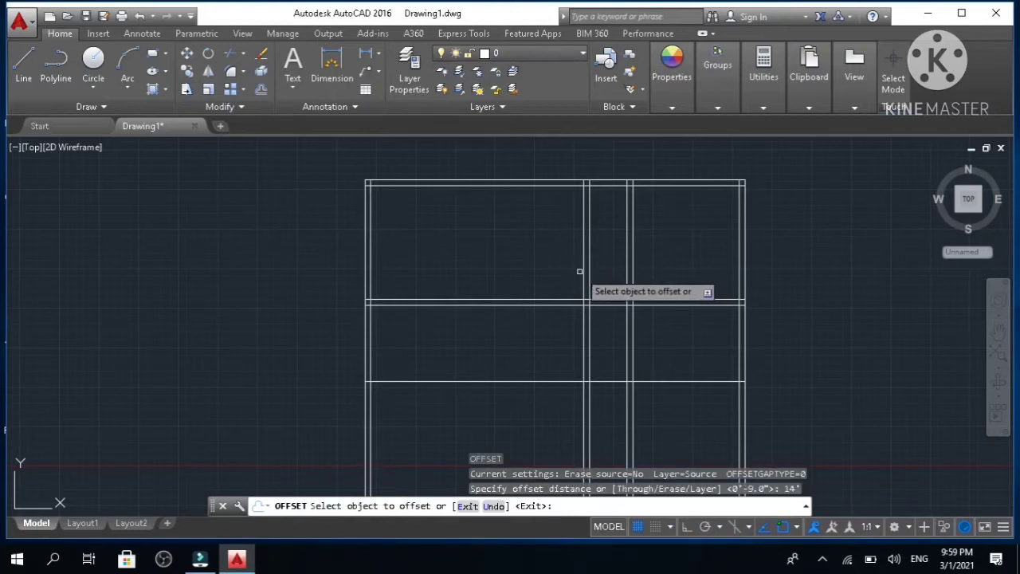
left_click(584, 271)
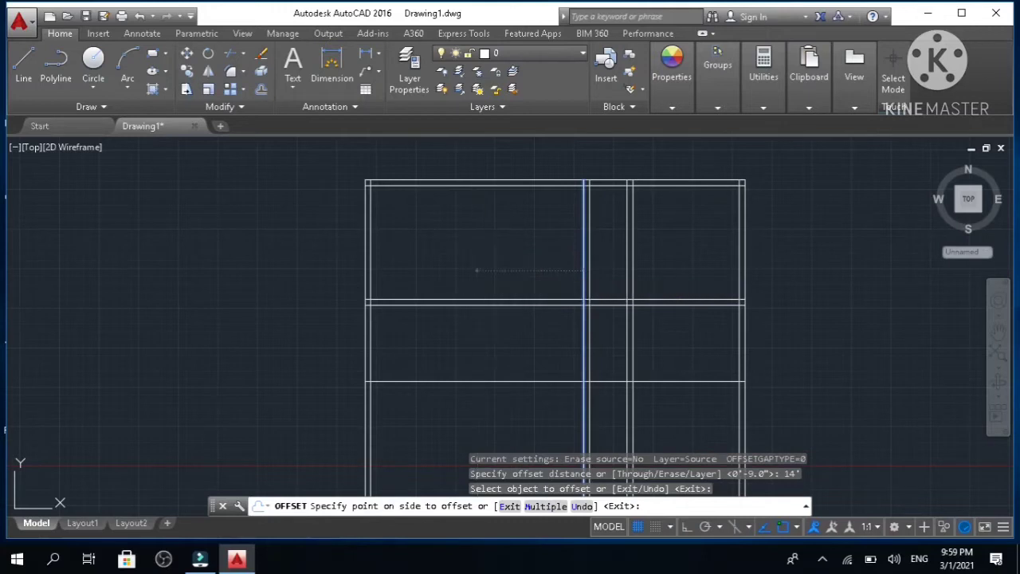
left_click(503, 271)
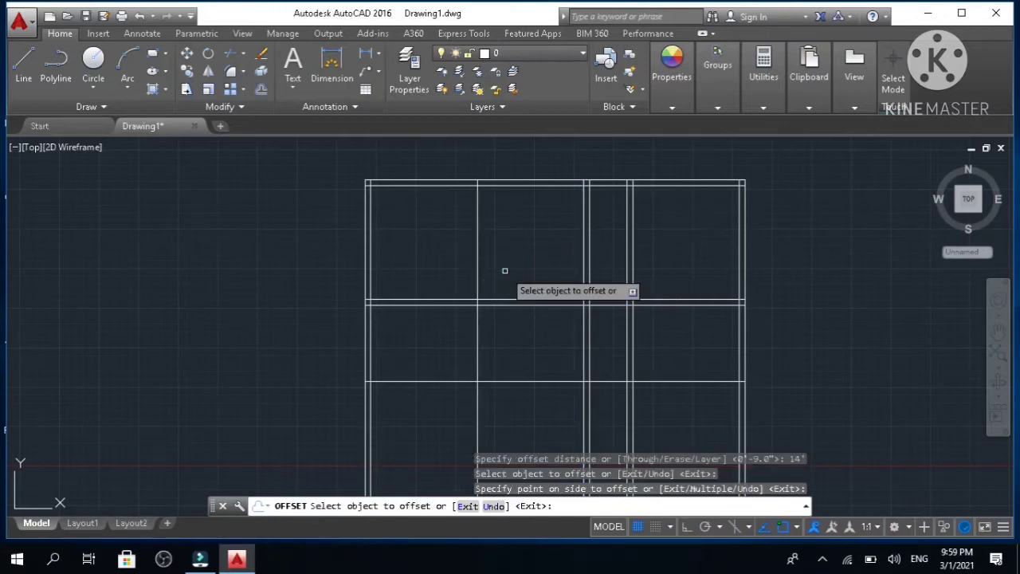
key("Escape")
key("Escape")
key("Escape")
key("Escape")
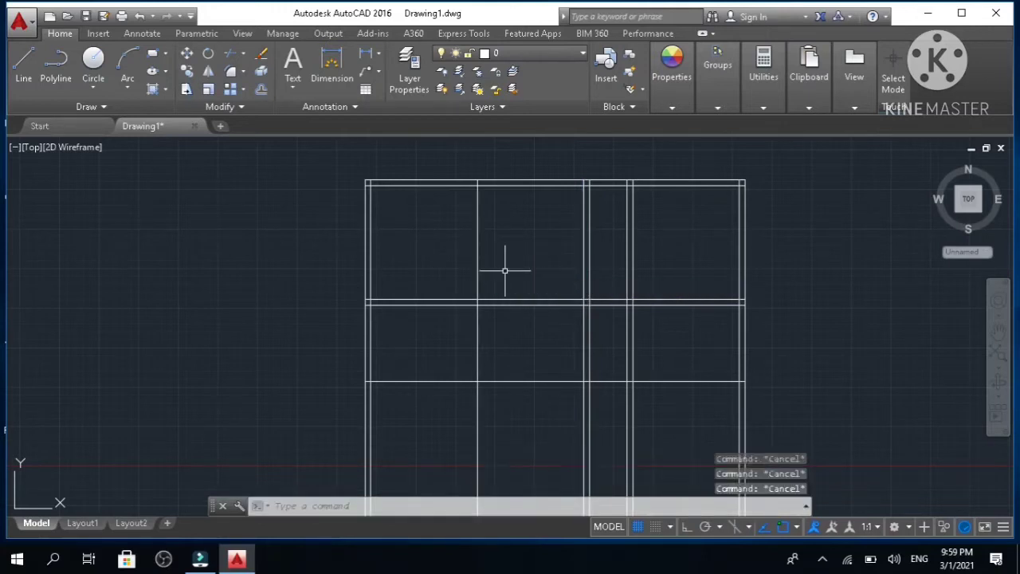
- Offset the single vertical line of the leftmost partition wall 9" to the left and end the Offset command
type("o")
key("Return")
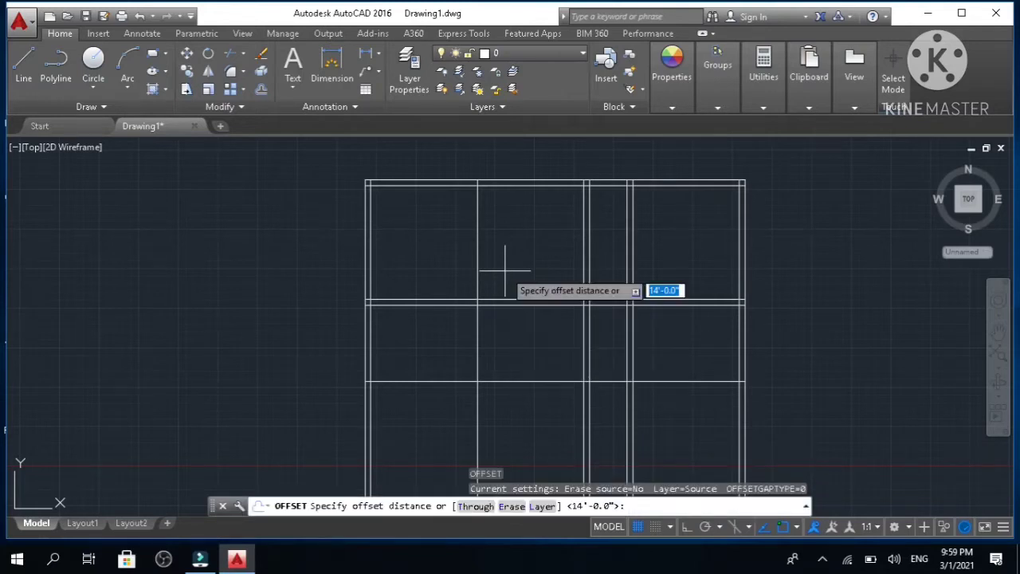
type("9\"")
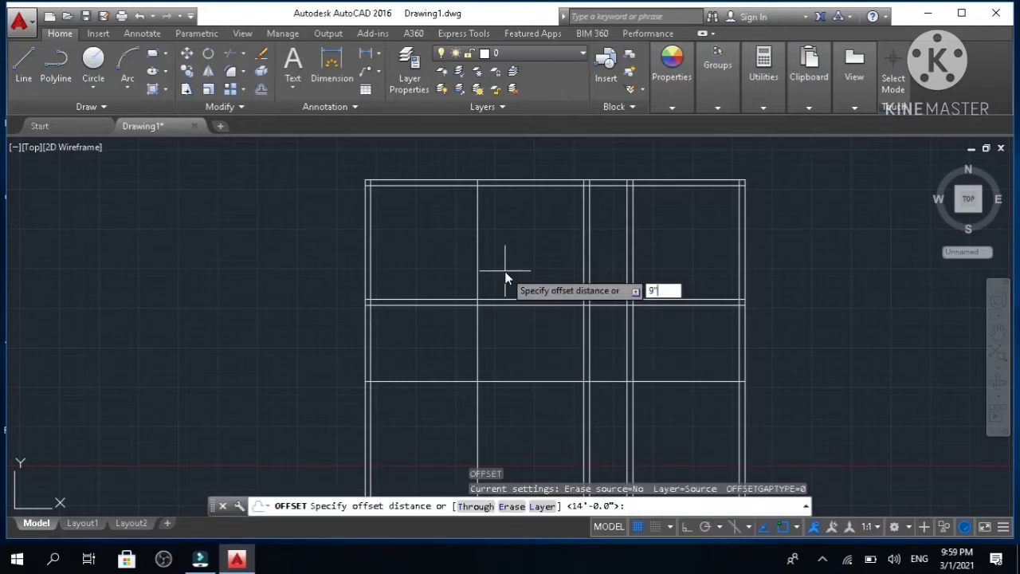
key("Return")
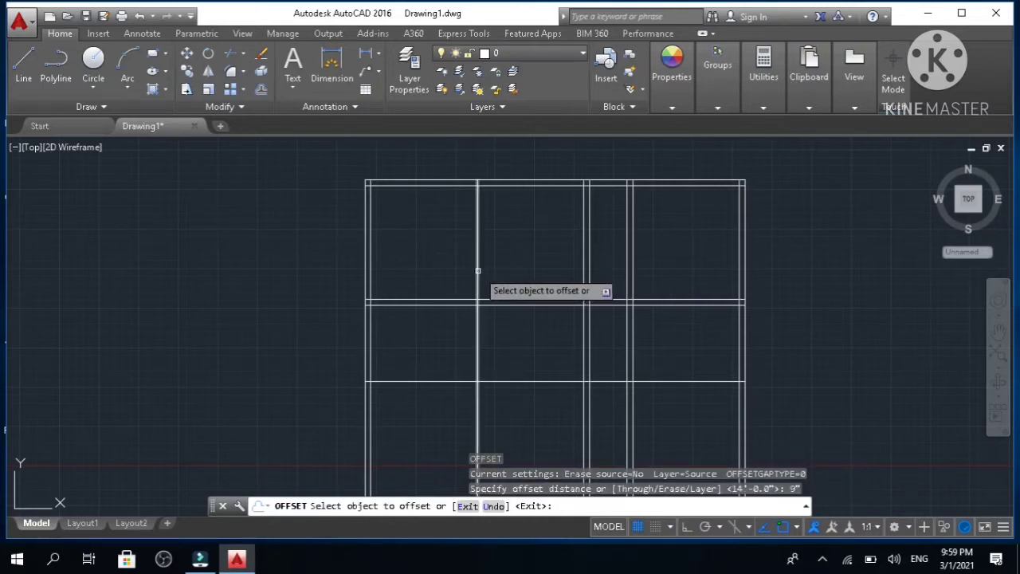
left_click(478, 270)
left_click(465, 271)
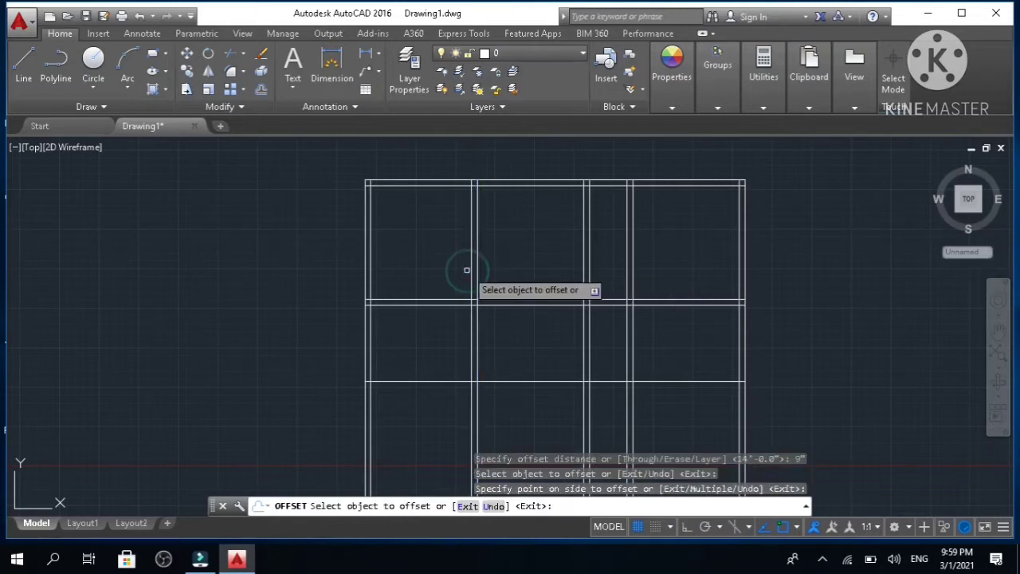
key("Escape")
key("Escape")
key("Escape")
key("Escape")
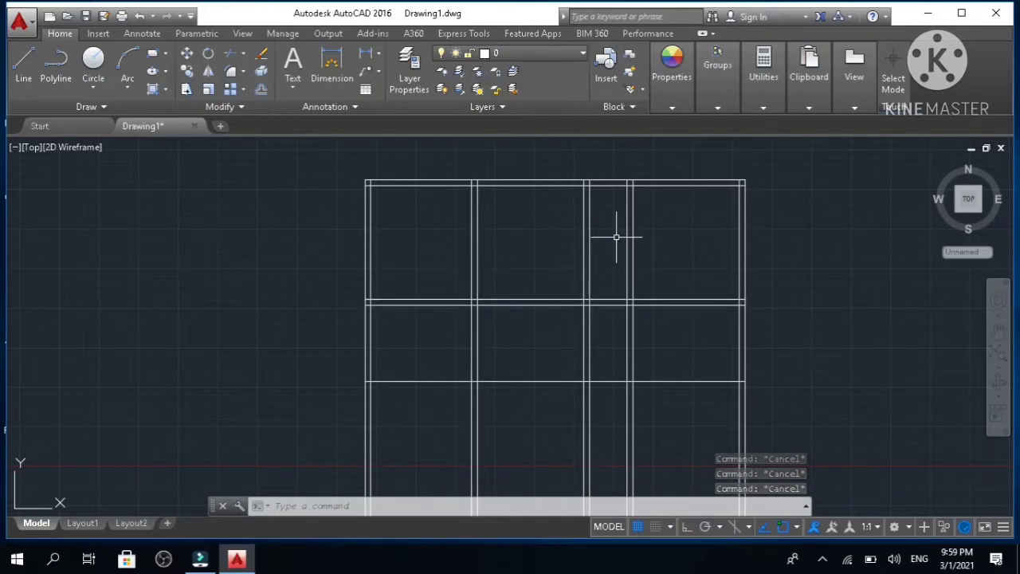
- Offset the upper line of the double-line horizontal partition wall 7' upward and end the Offset command
scroll(602, 264, "up", 4)
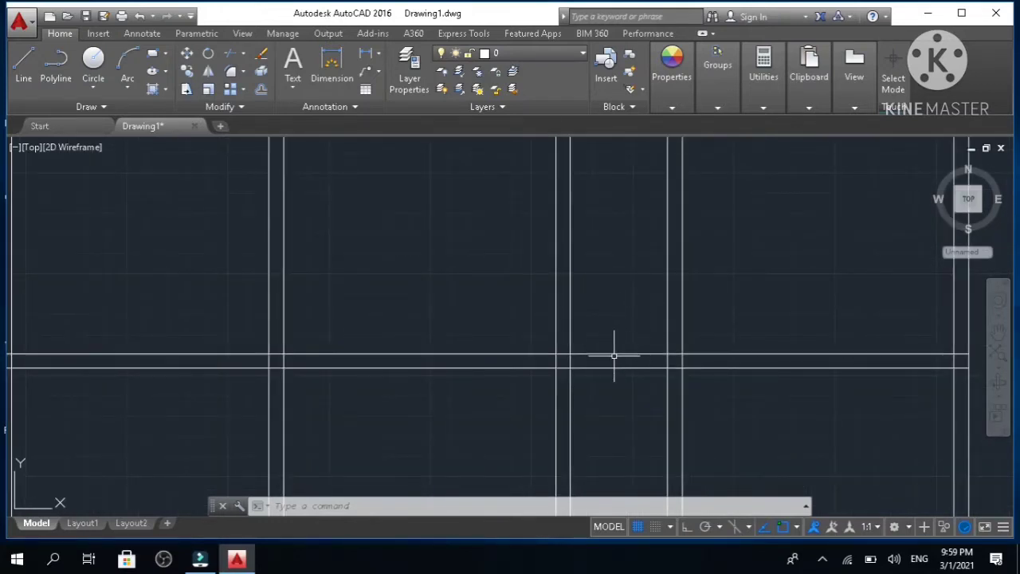
scroll(613, 355, "down", 2)
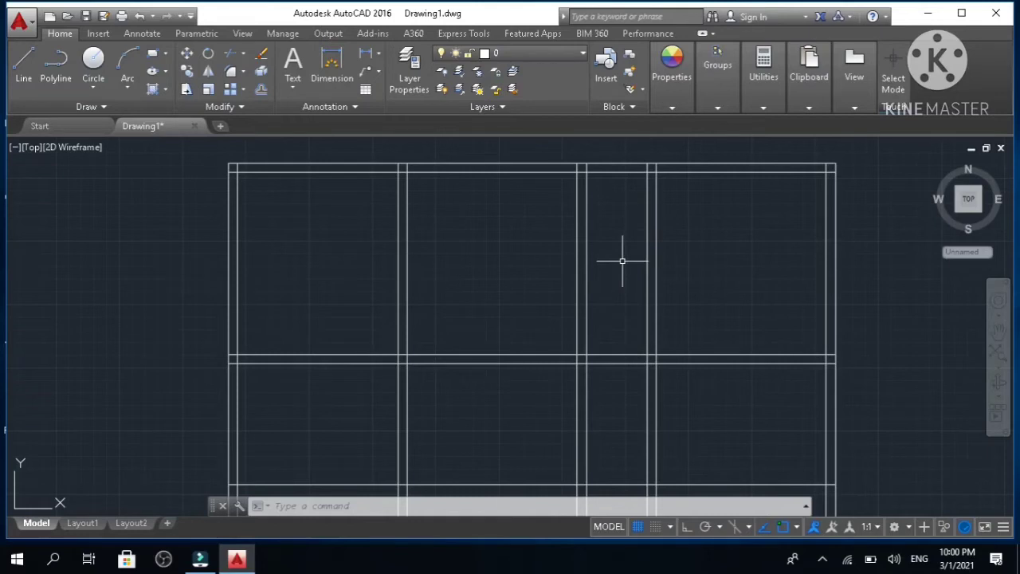
type("o")
key("Return")
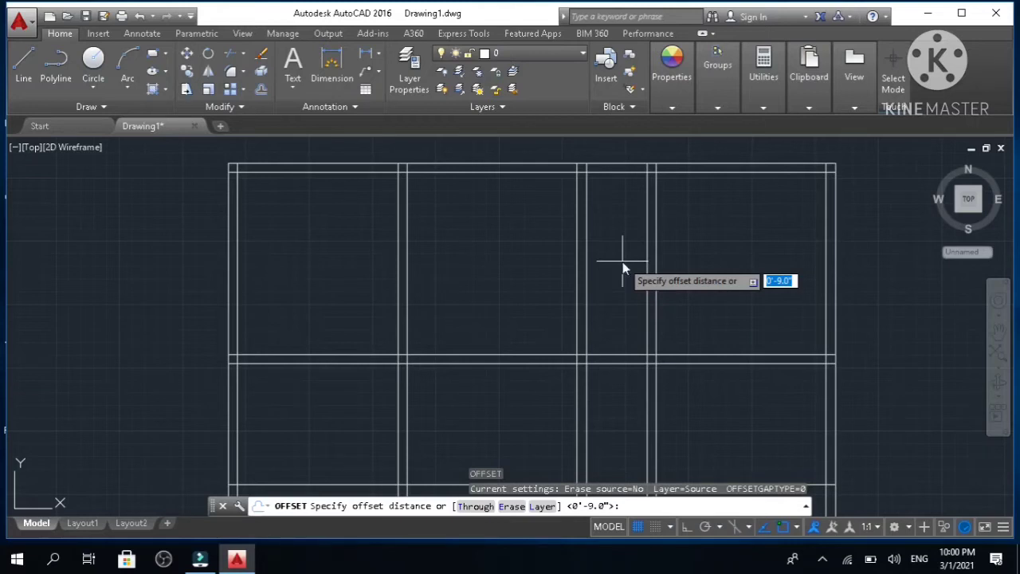
type("7'")
key("Return")
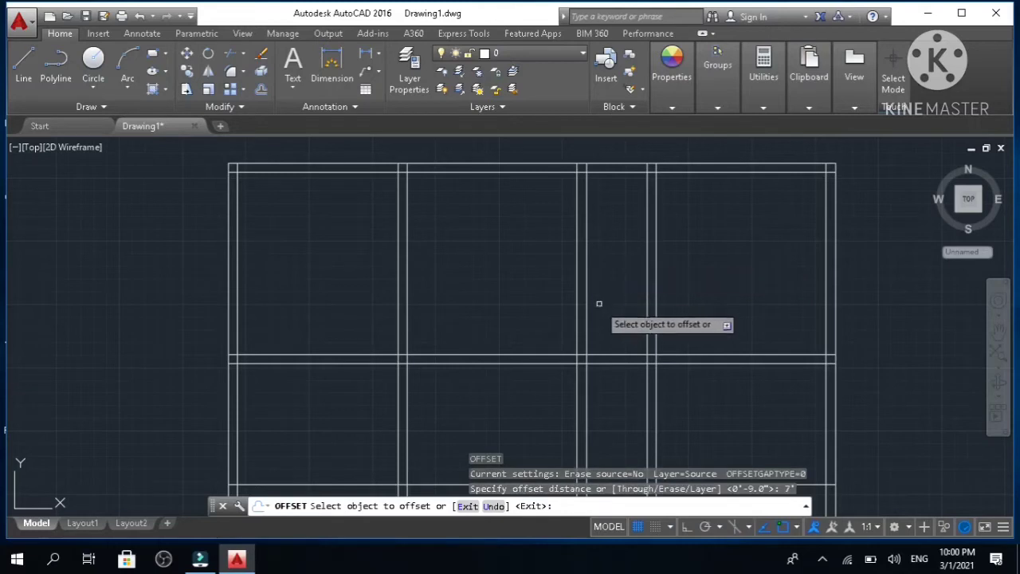
left_click(605, 356)
left_click(593, 312)
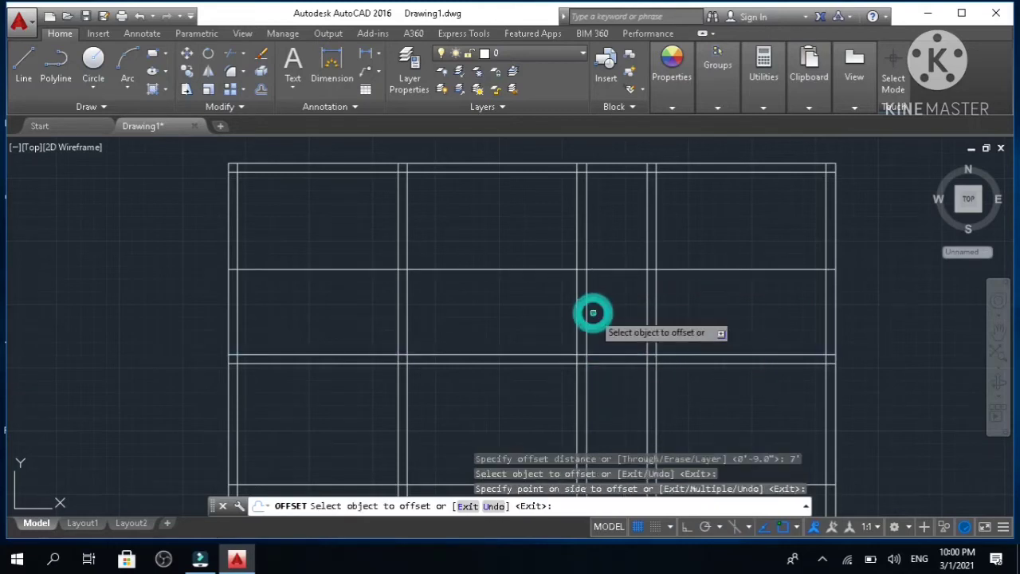
key("Escape")
key("Escape")
key("Escape")
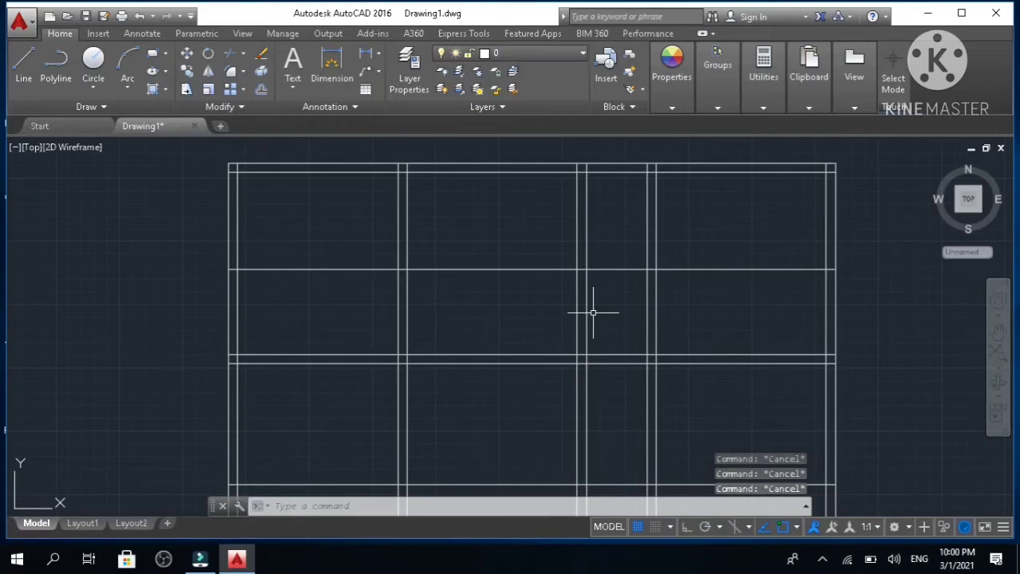
- Offset the new single horizontal line in the upper part of the plan 9" upward and end the Offset command
type("o")
key("Return")
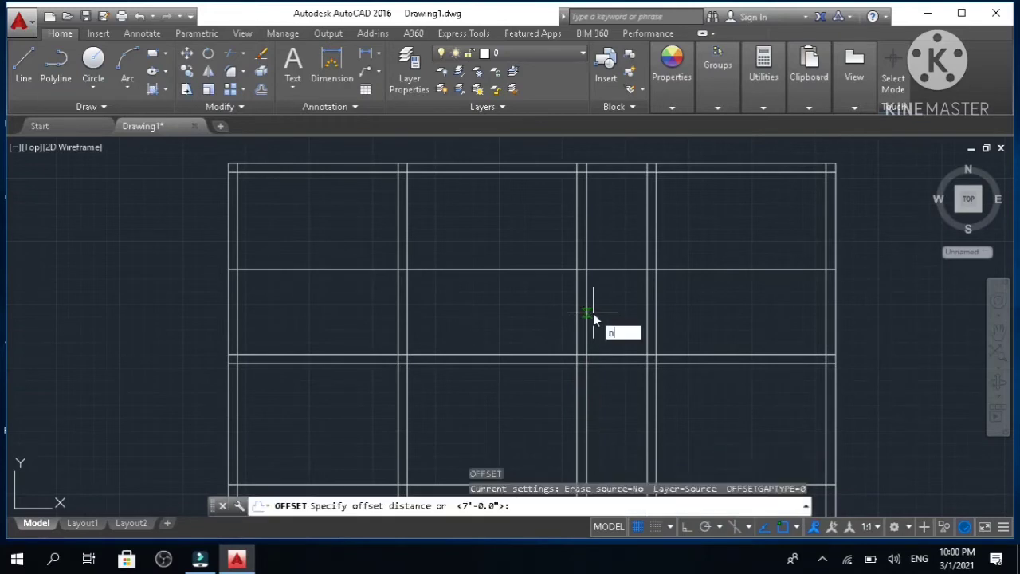
type("n9")
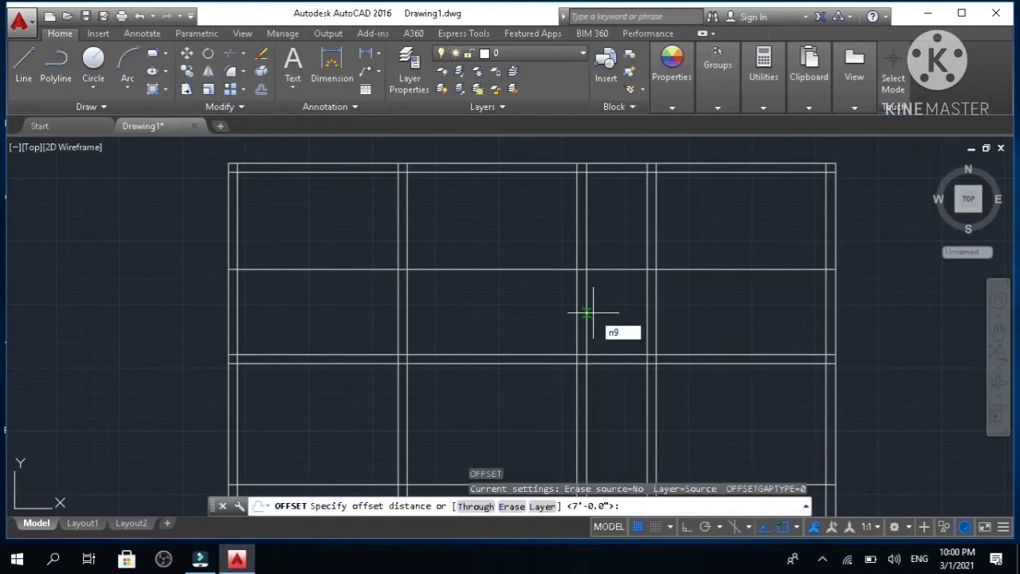
type("\"")
key("BackSpace")
key("BackSpace")
key("BackSpace")
type("9\"")
key("Return")
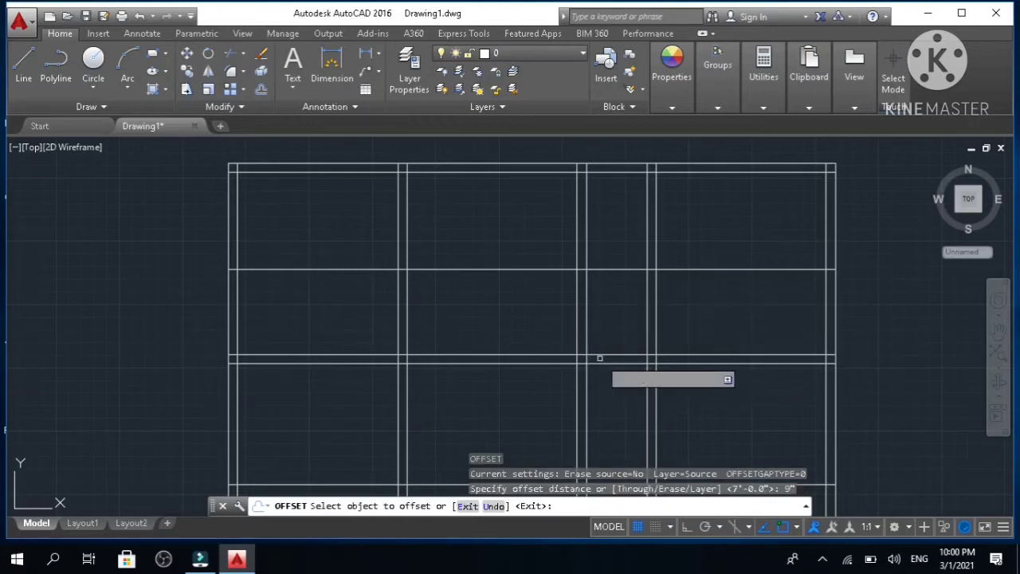
left_click(614, 269)
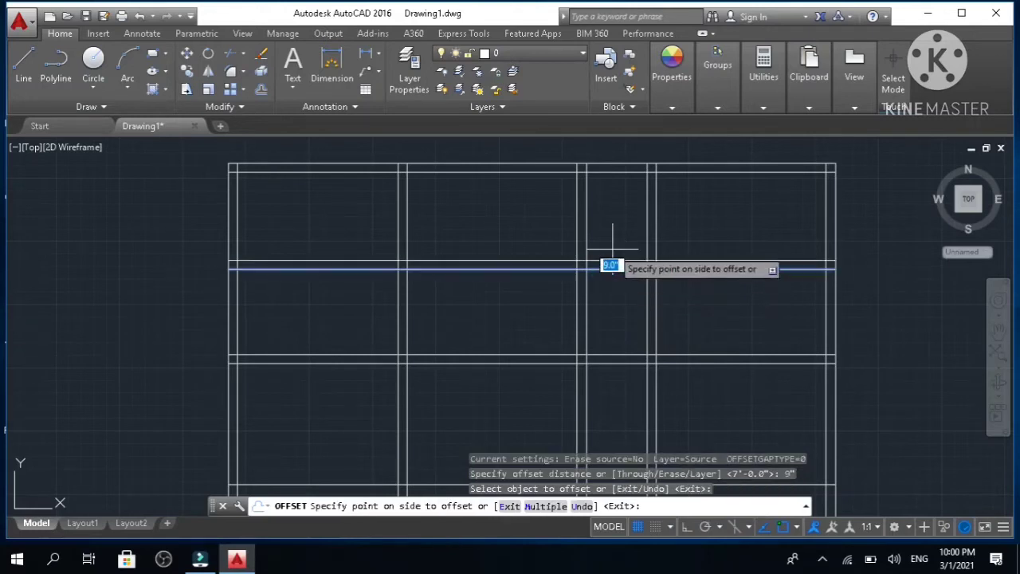
left_click(610, 254)
key("Escape")
key("Escape")
key("Escape")
key("Escape")
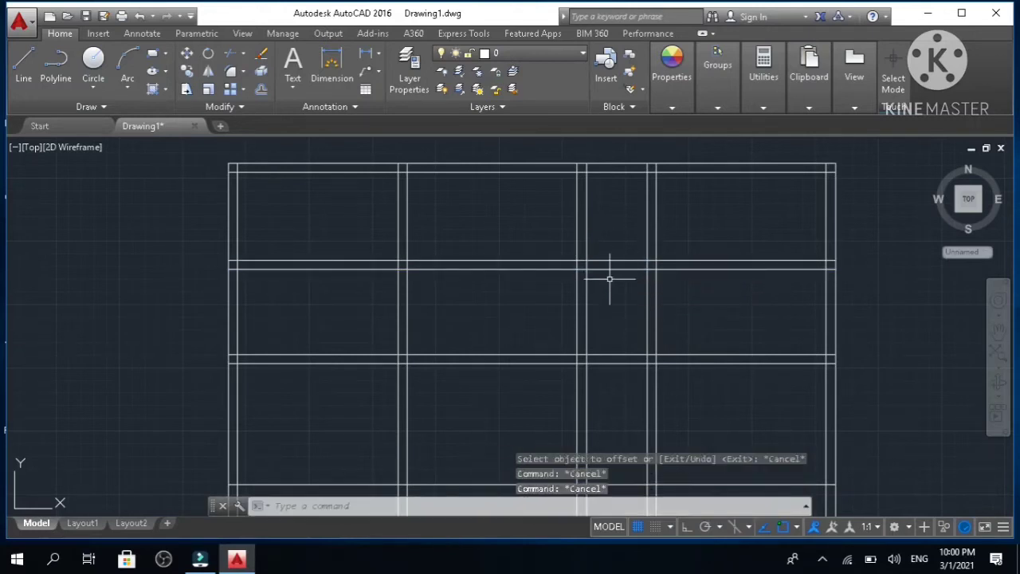
- Trim away all three vertical partition walls between the single horizontal line and the bottom outer wall, using all objects as cutting edges
scroll(607, 296, "down", 1)
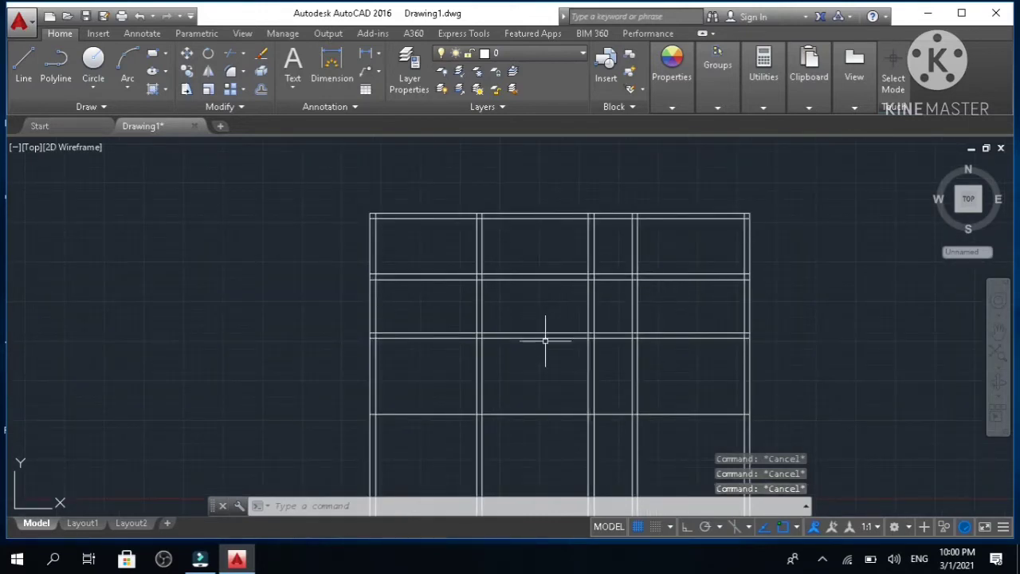
scroll(549, 346, "down", 1)
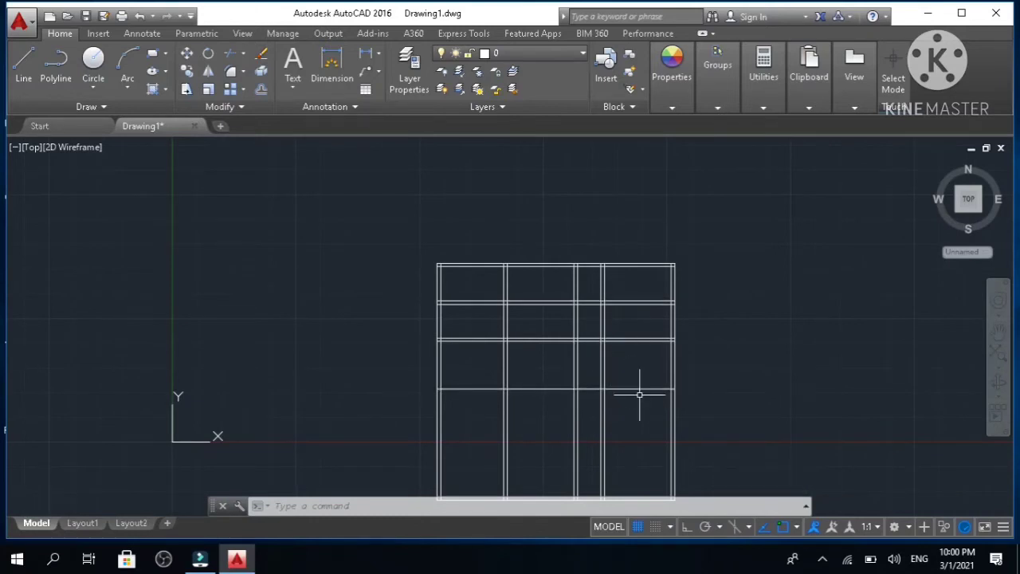
middle_click_drag(642, 394, 626, 325)
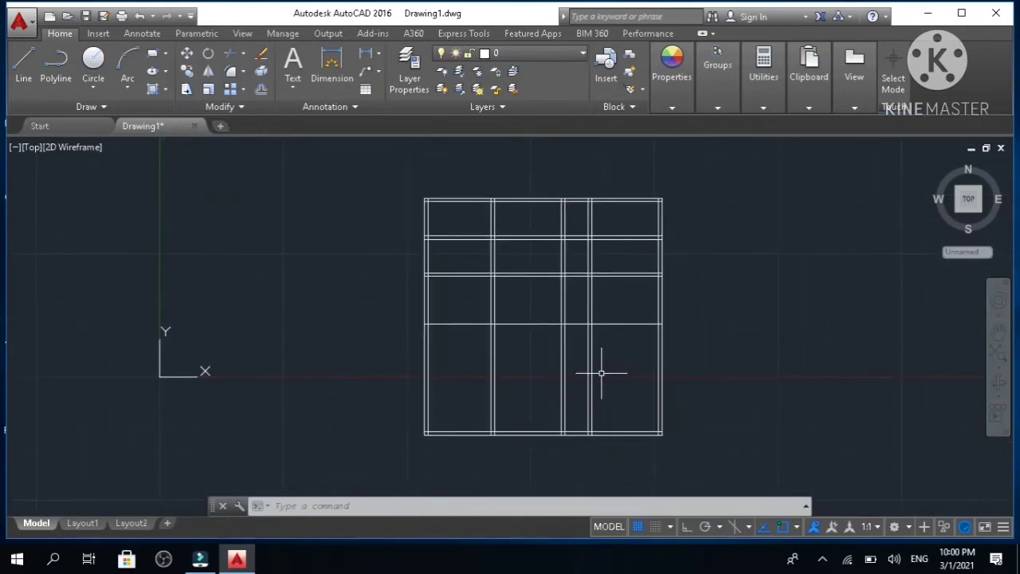
scroll(601, 368, "up", 4)
scroll(601, 370, "down", 4)
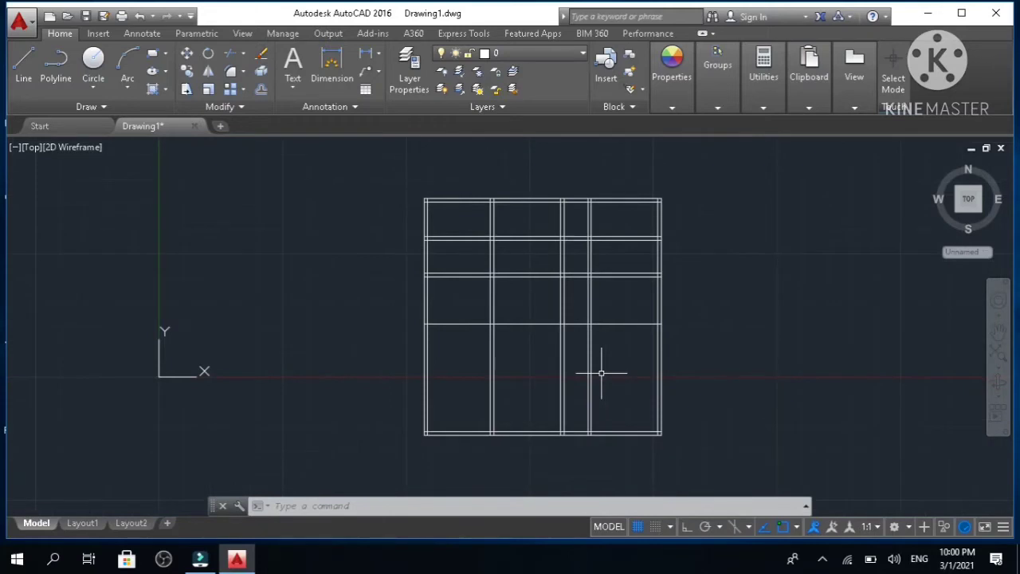
scroll(614, 375, "up", 3)
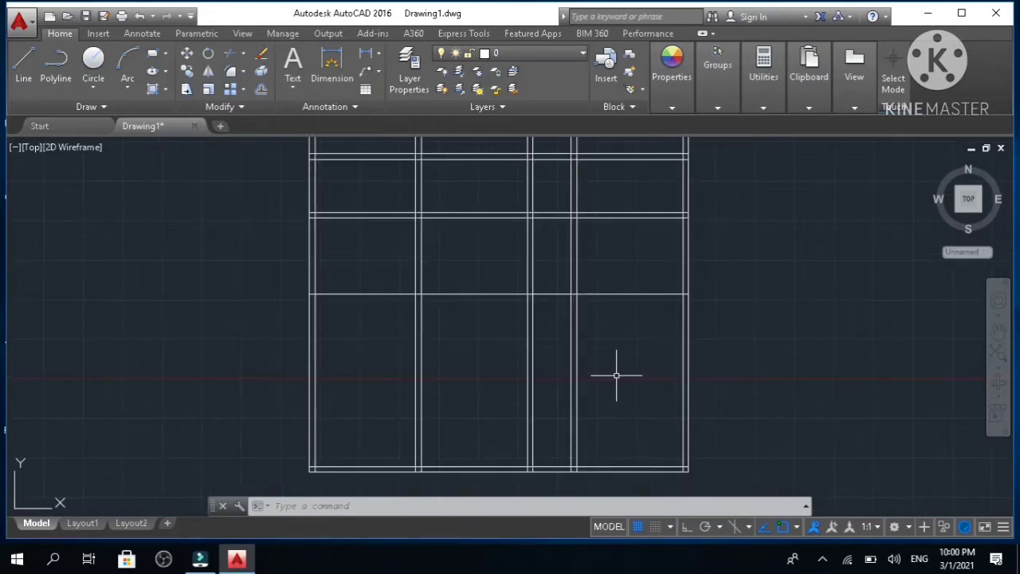
scroll(614, 375, "down", 3)
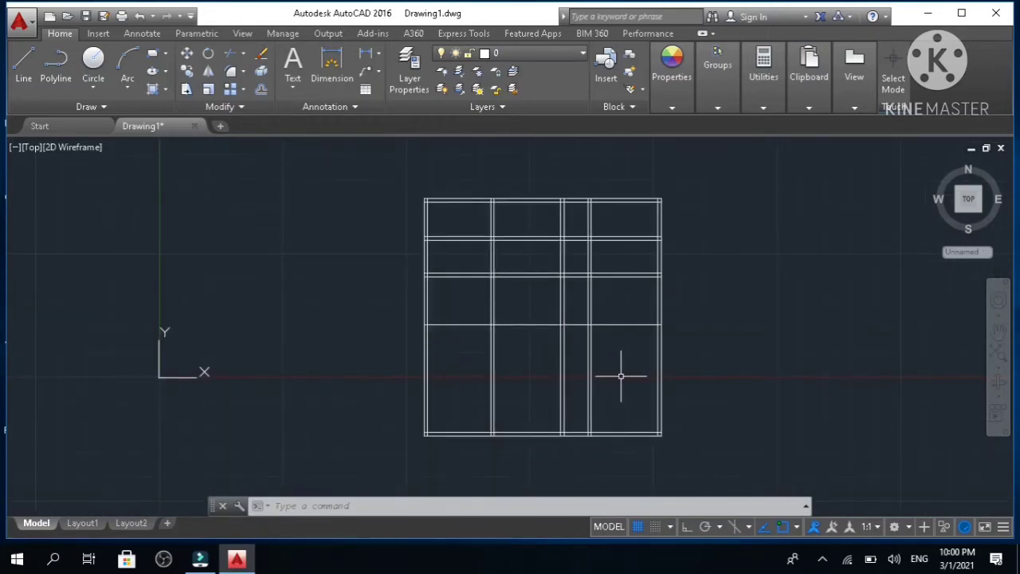
type("TR")
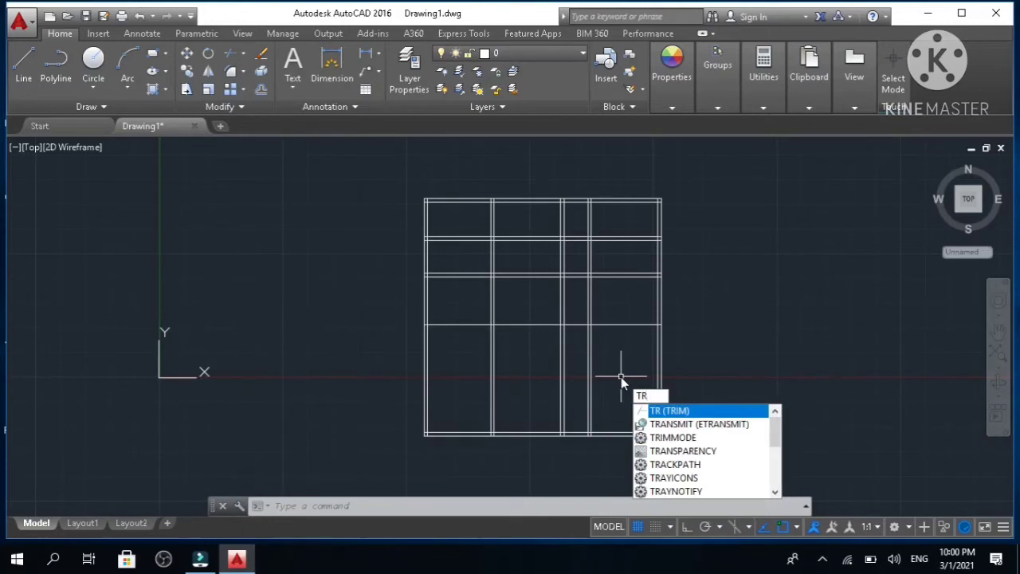
key("Return")
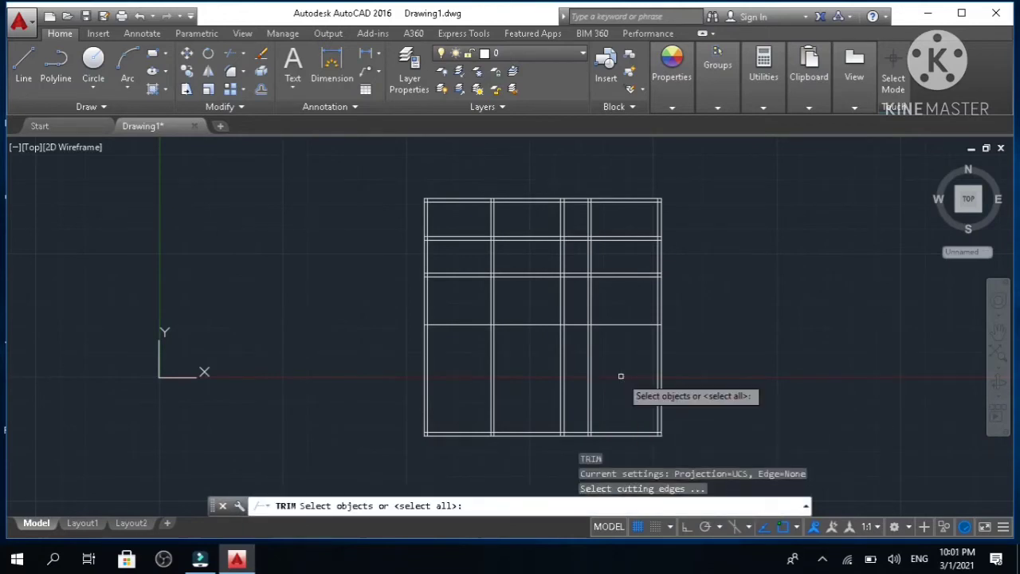
key("Return")
left_click(616, 378)
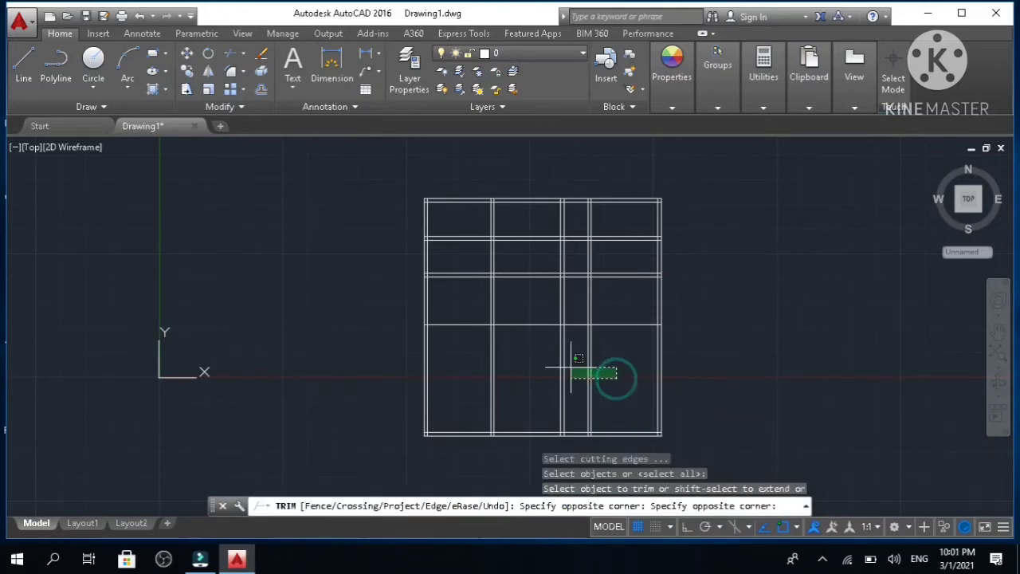
left_click(534, 359)
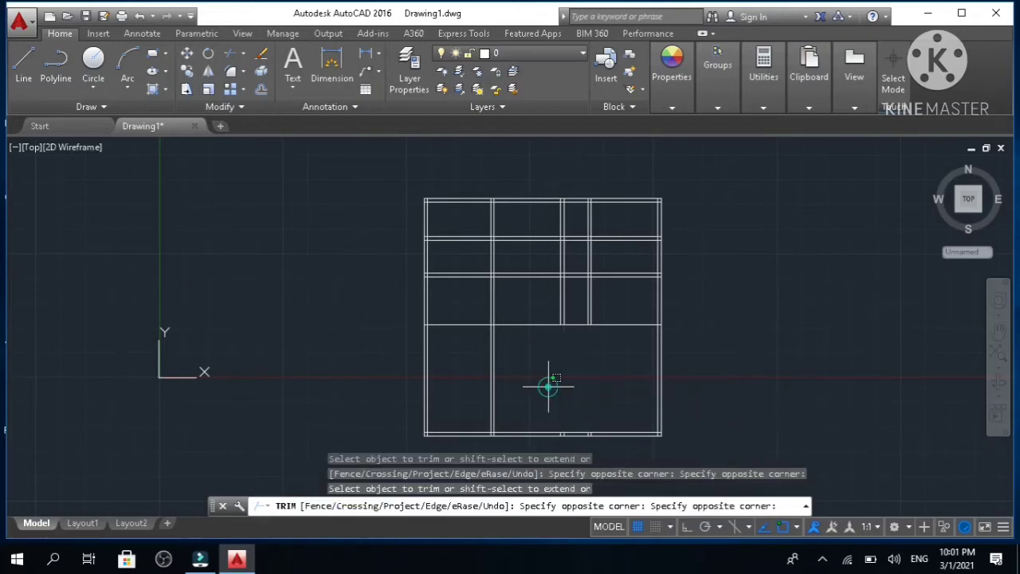
left_click(546, 386)
left_click(464, 360)
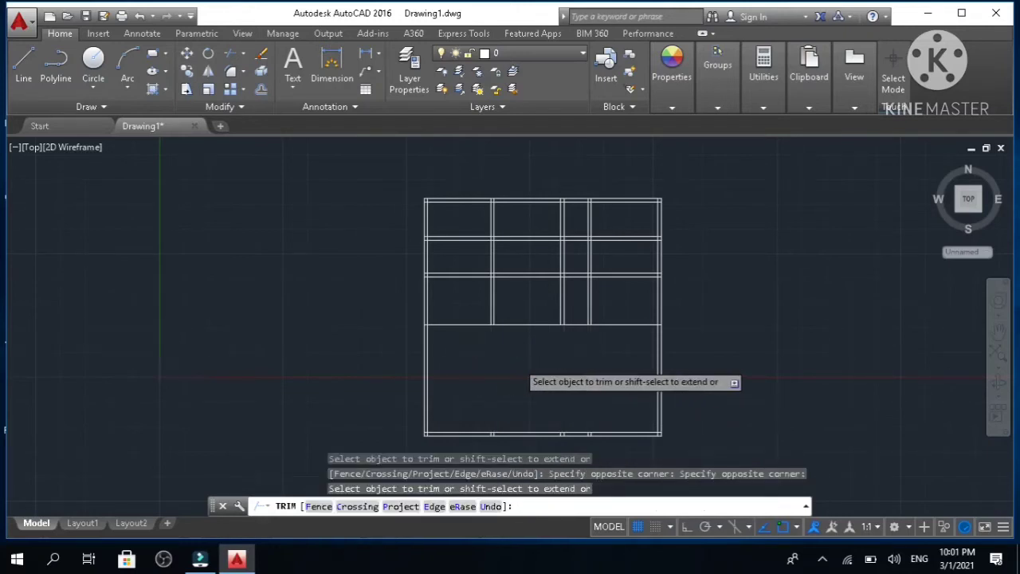
- Trim away all three vertical partition walls between the lower double-line horizontal partition and the single horizontal line
scroll(517, 361, "up", 4)
left_click(743, 207)
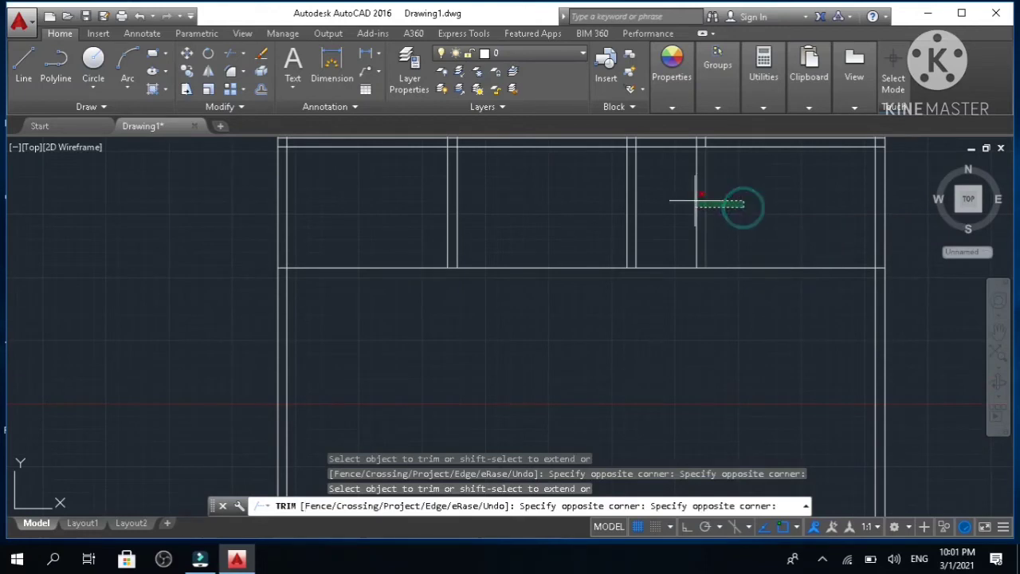
left_click(616, 197)
scroll(616, 197, "down", 4)
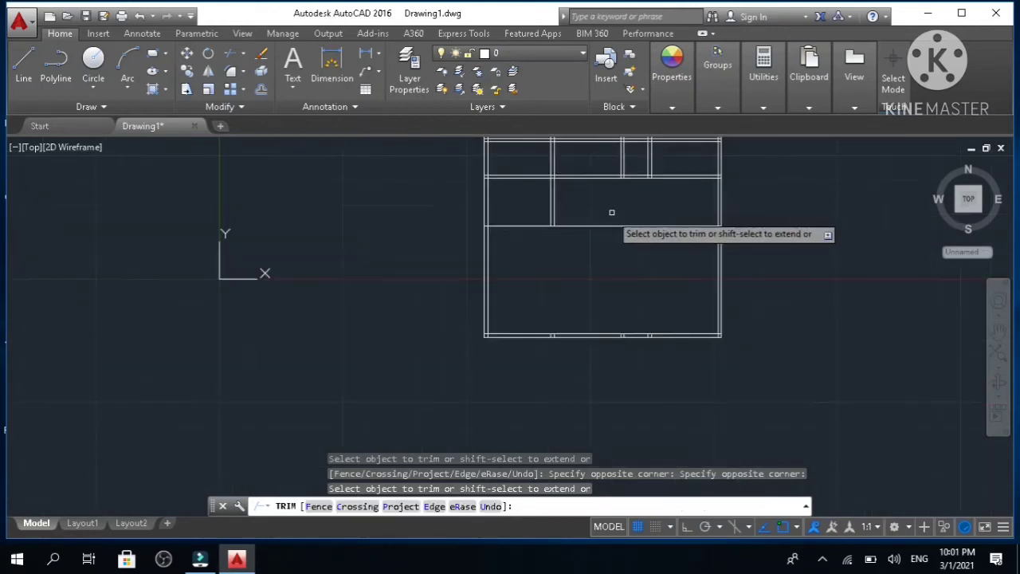
left_click(562, 196)
left_click(533, 206)
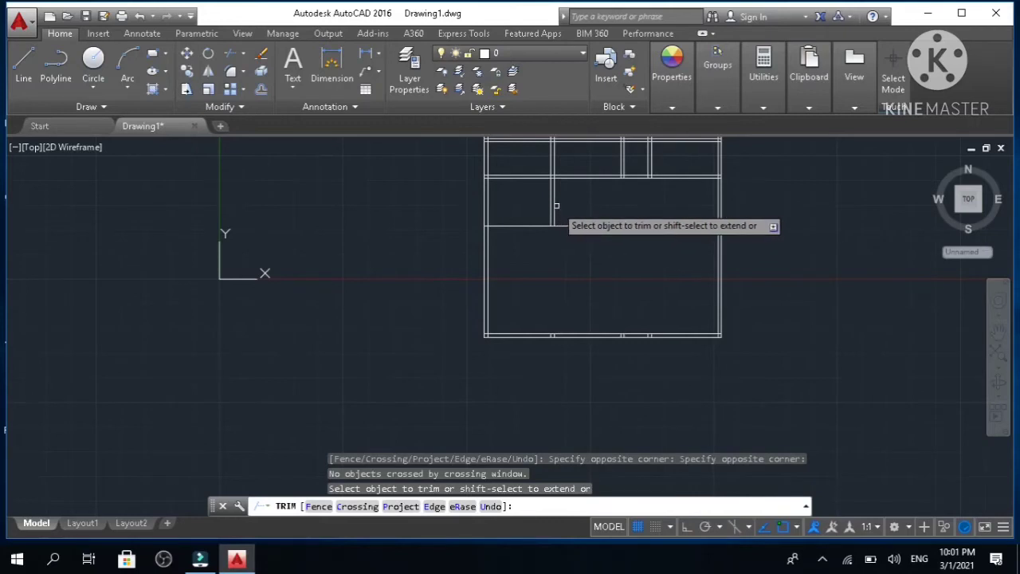
left_click(554, 205)
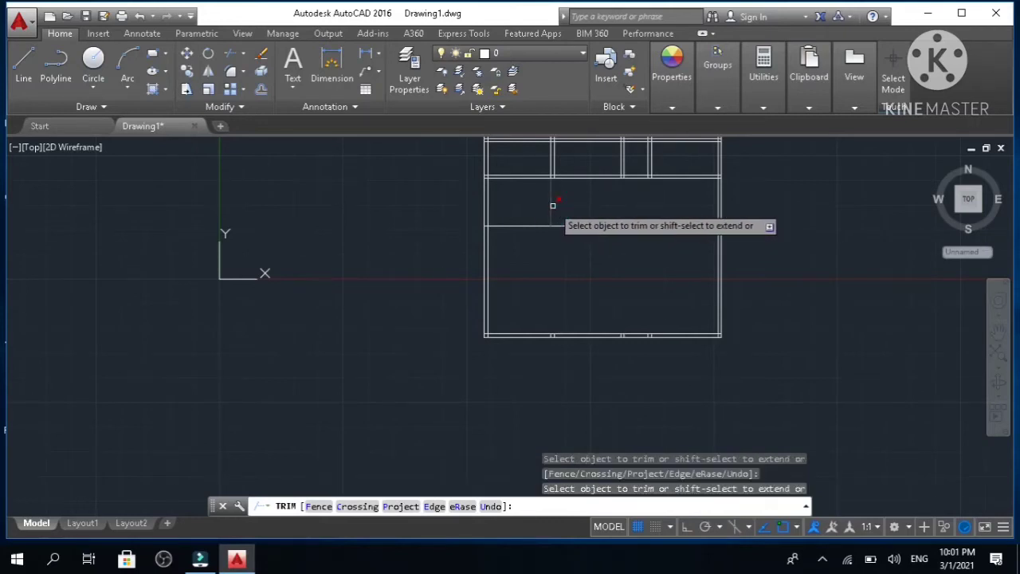
left_click(554, 205)
scroll(552, 206, "down", 3)
scroll(615, 178, "up", 4)
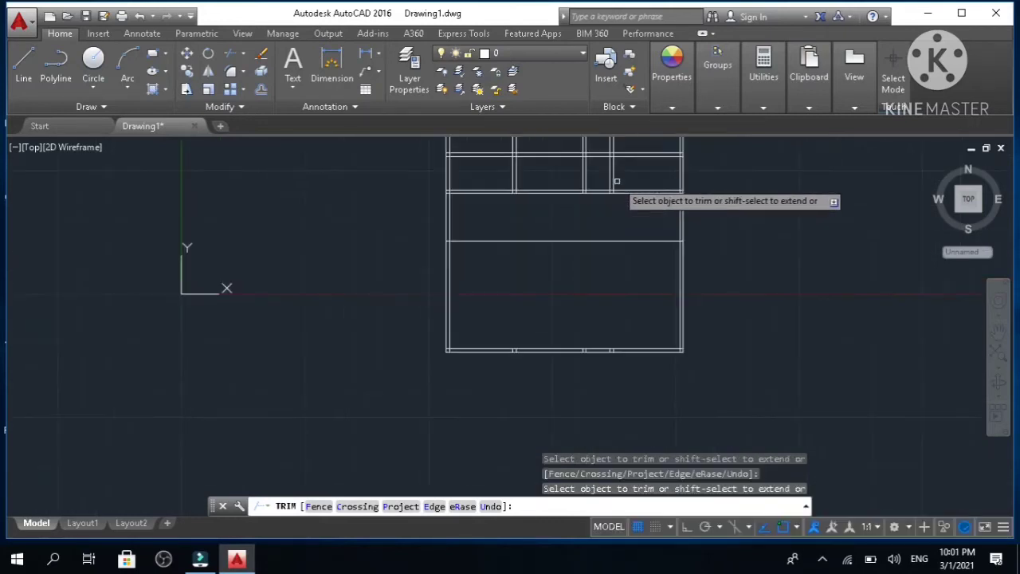
middle_click_drag(620, 174, 587, 273)
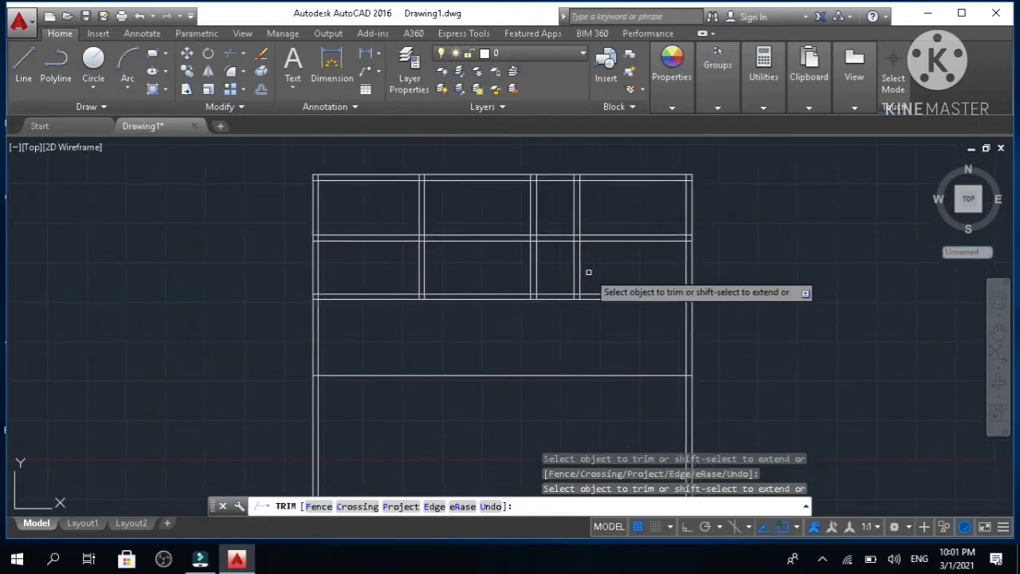
scroll(572, 266, "up", 3)
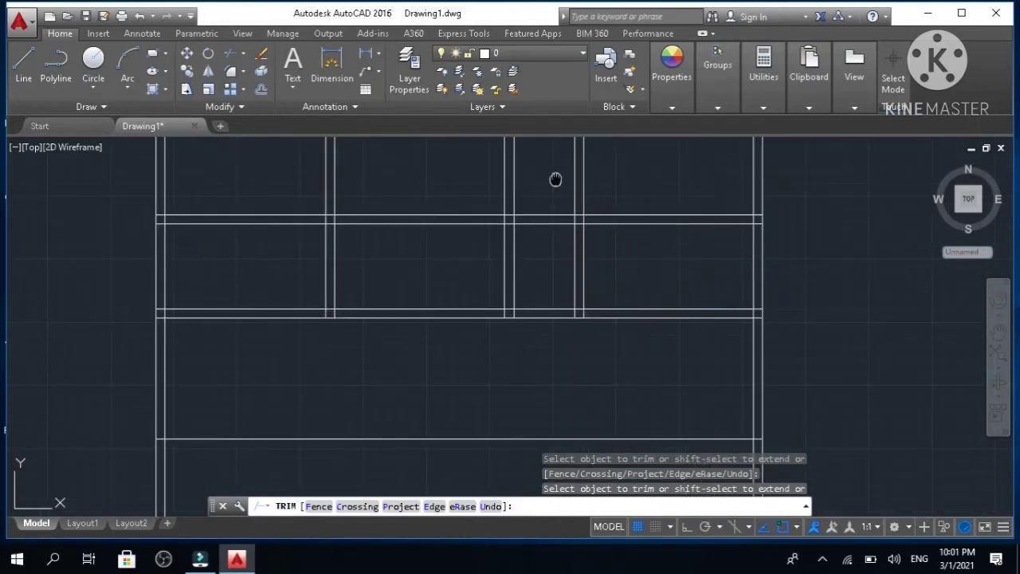
middle_click_drag(555, 178, 555, 261)
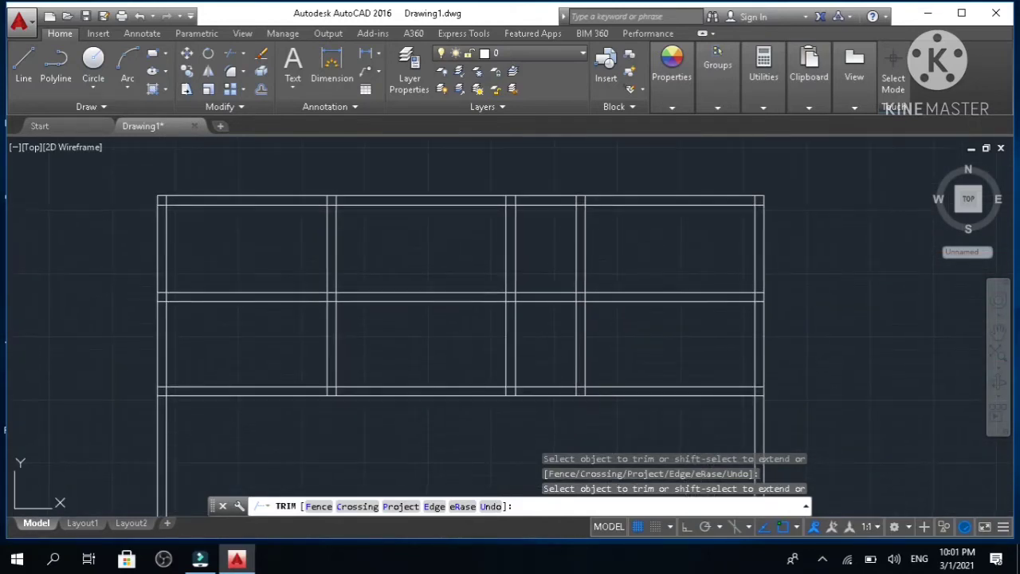
- Try to trim away the vertical partition walls between the two double-line horizontal partitions, and undo that trimming
left_click(548, 294)
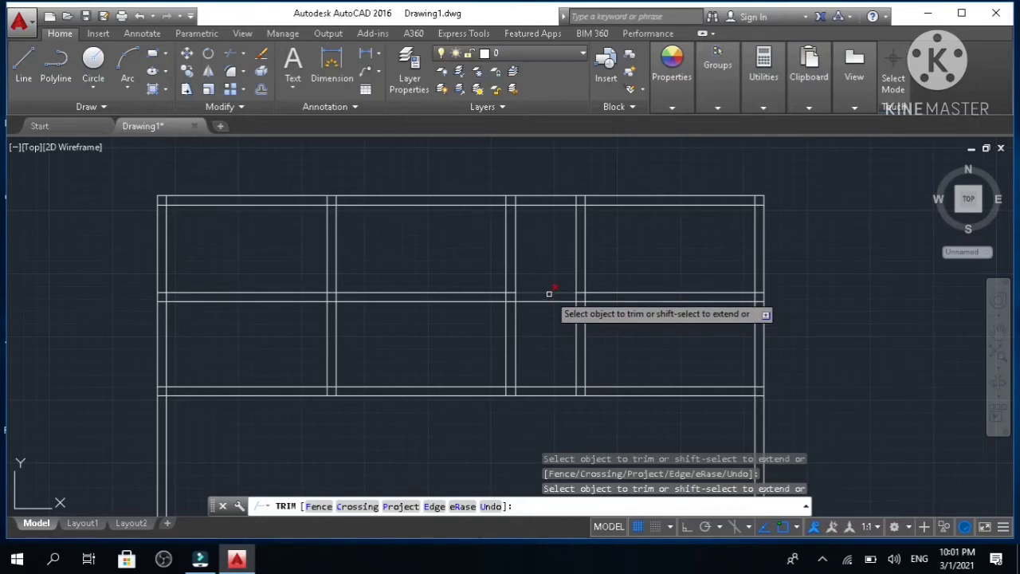
left_click(585, 348)
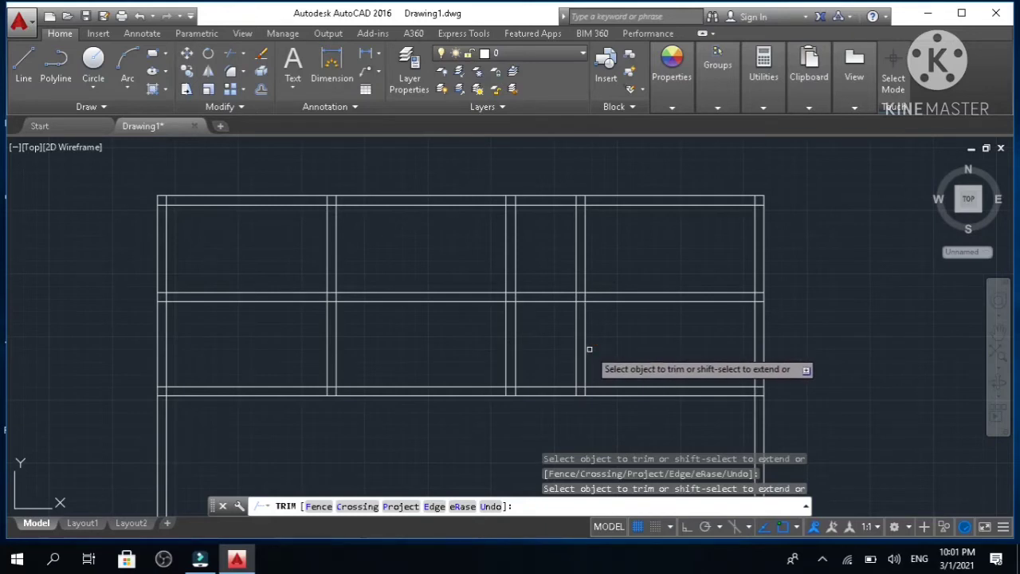
left_click(631, 347)
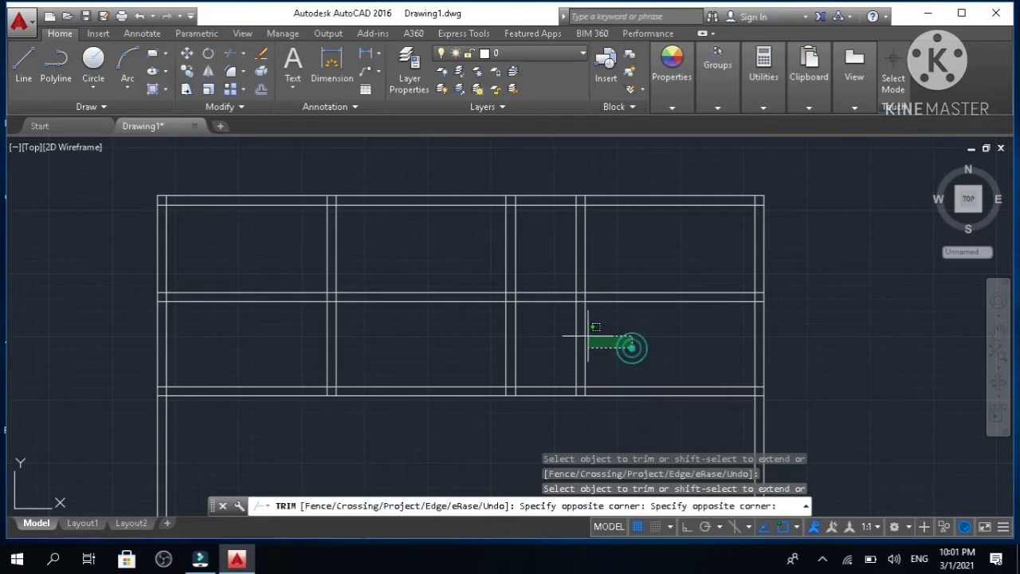
left_click(492, 339)
left_click(393, 341)
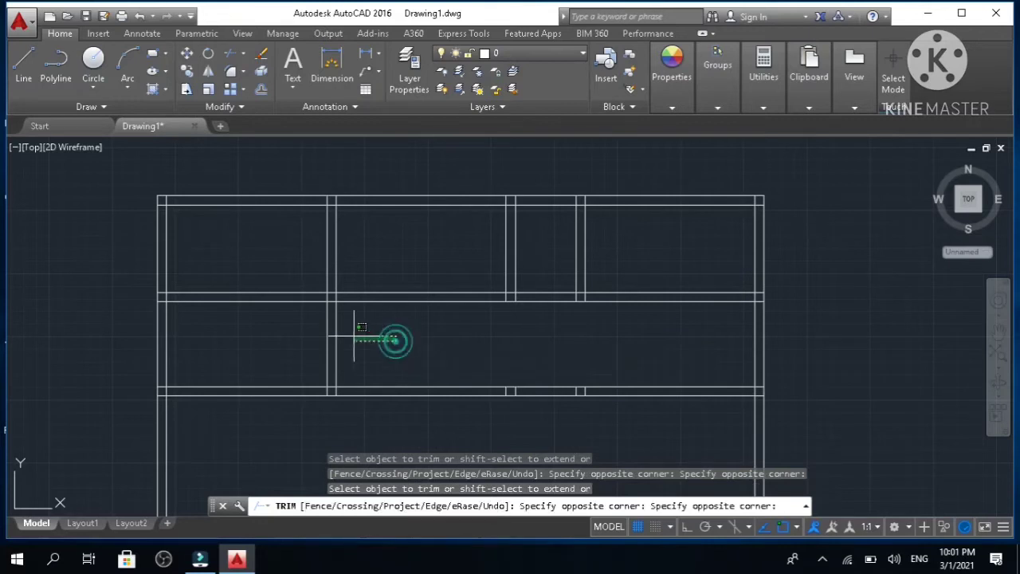
left_click(296, 340)
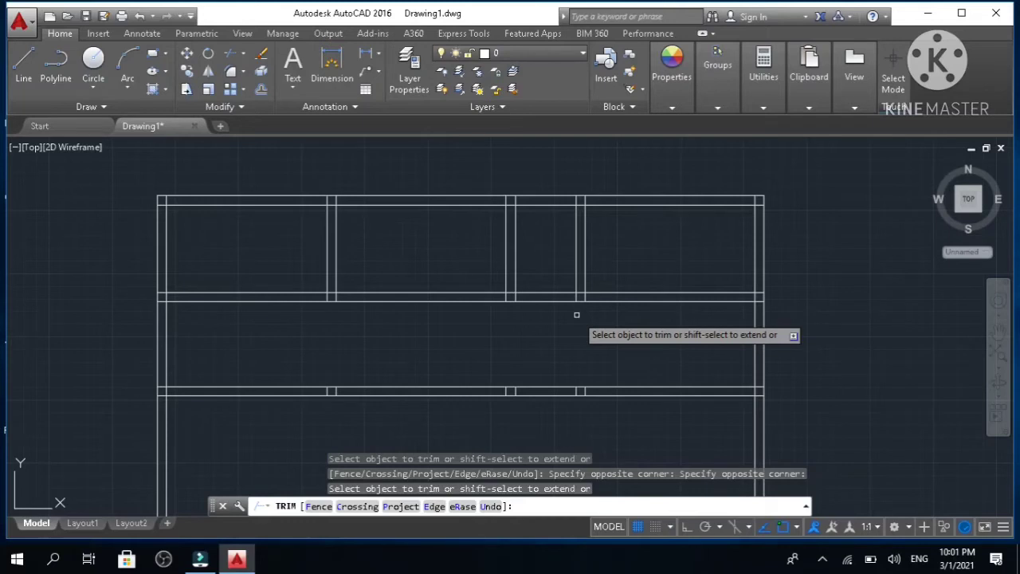
scroll(576, 314, "down", 2)
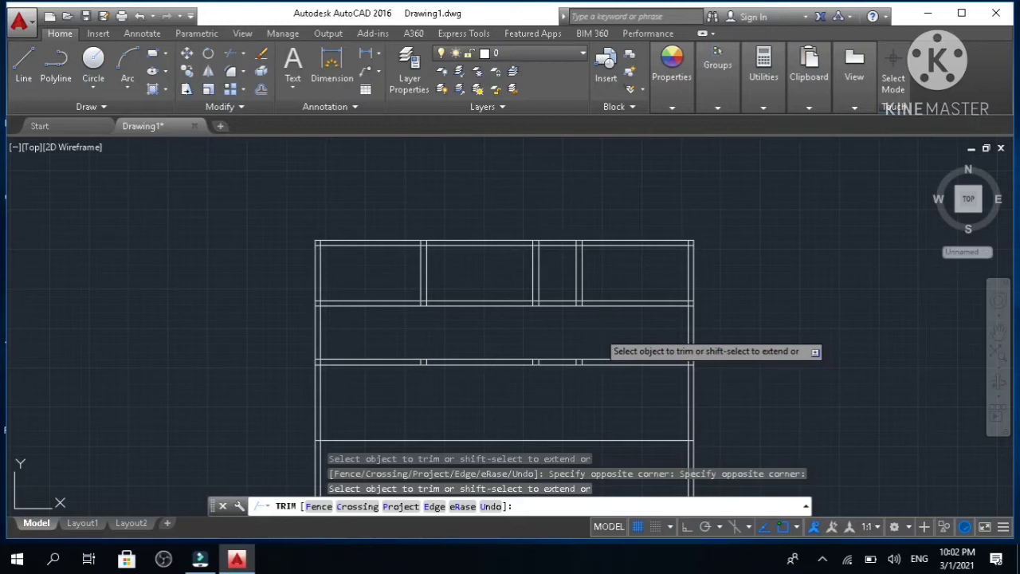
key("ctrl+z")
- Trim the crossing line segments inside the junction of the third vertical partition and the upper double-line horizontal partition
scroll(599, 330, "down", 4)
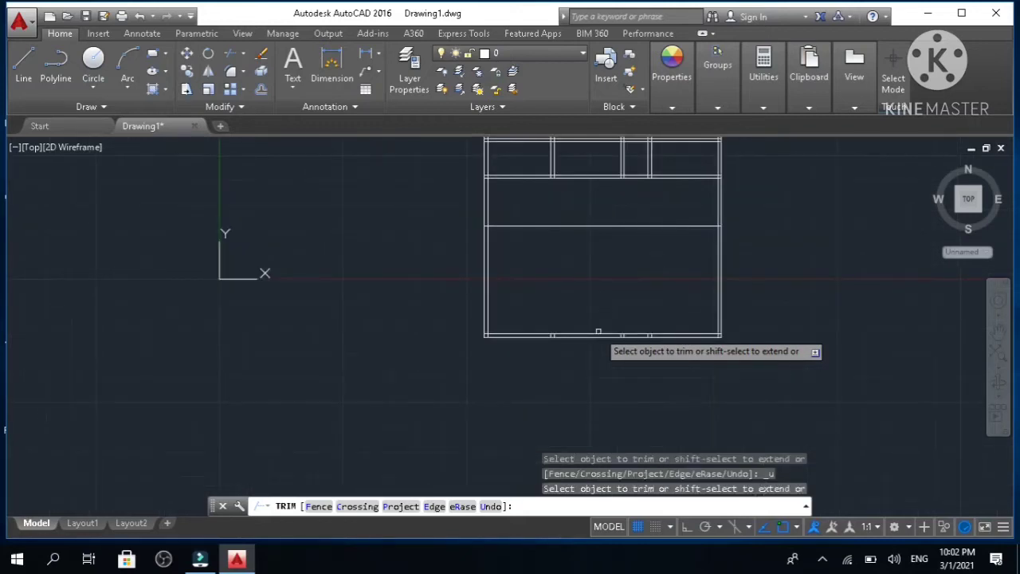
middle_click_drag(715, 280, 712, 286)
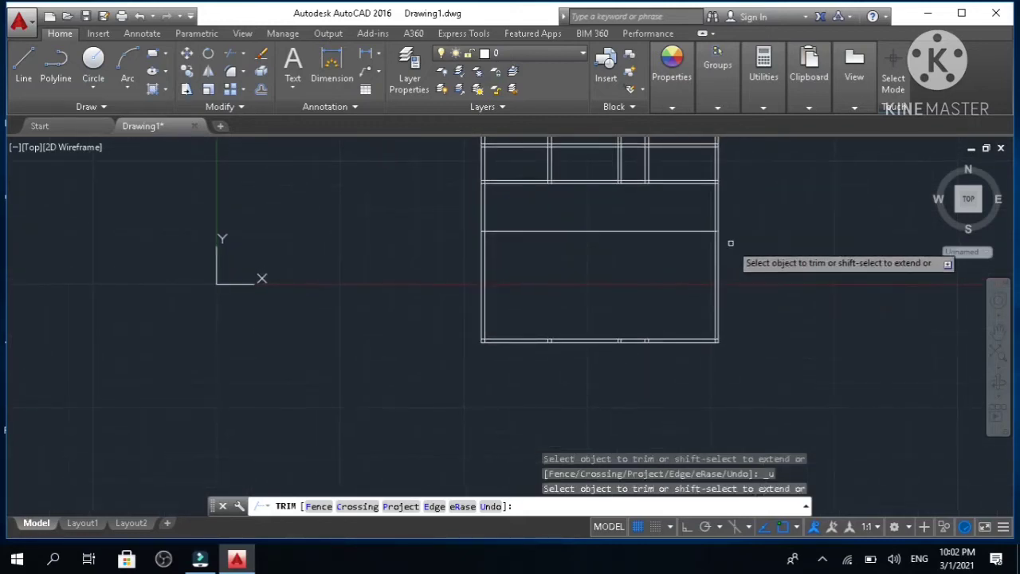
mouse_move(730, 242)
middle_mouse_down()
mouse_move(724, 278)
mouse_move(681, 333)
middle_mouse_up()
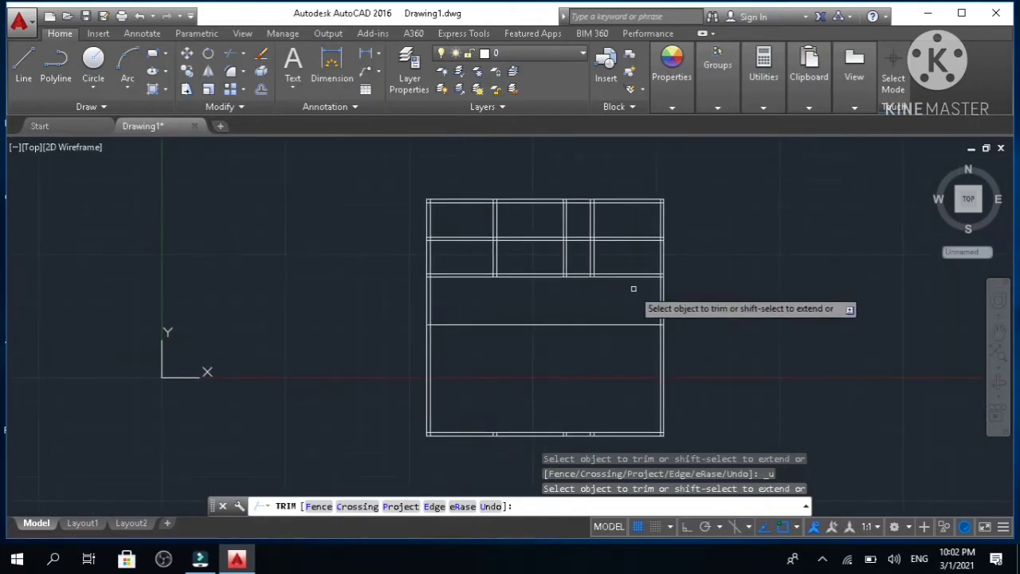
scroll(633, 288, "up", 2)
middle_click_drag(590, 242, 590, 297)
scroll(590, 302, "up", 2)
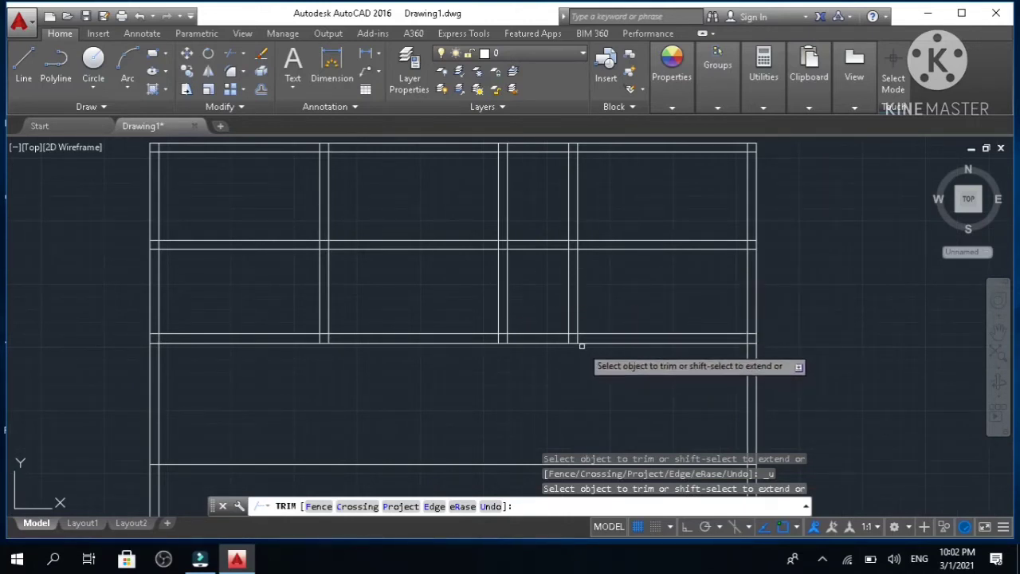
scroll(574, 247, "up", 2)
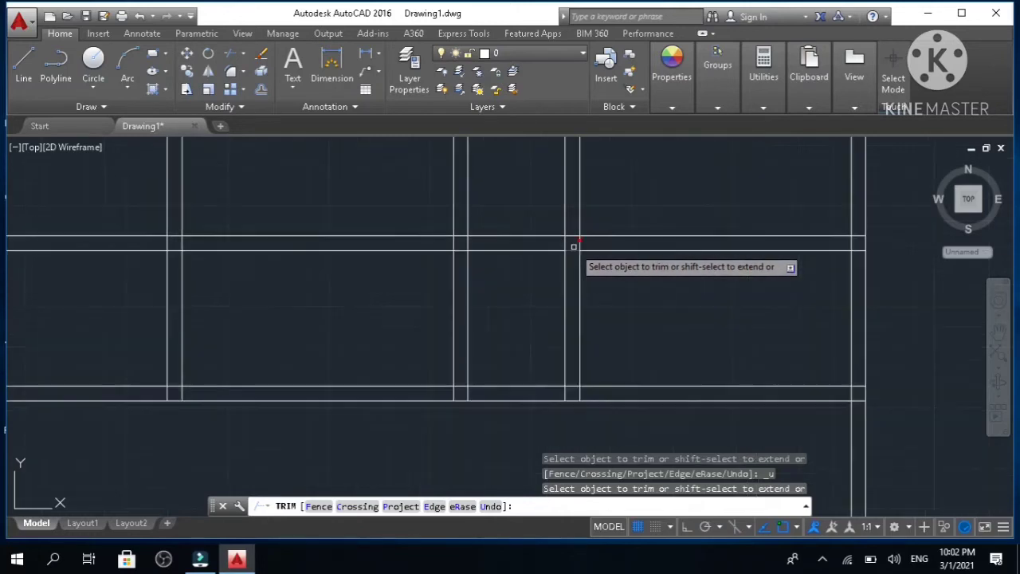
middle_click_drag(624, 216, 628, 325)
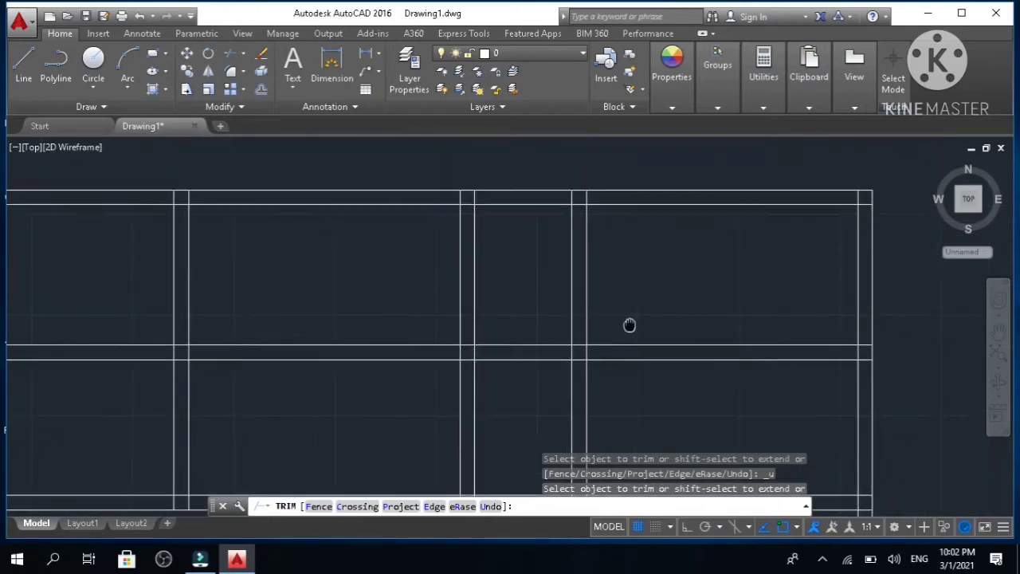
left_click(577, 344)
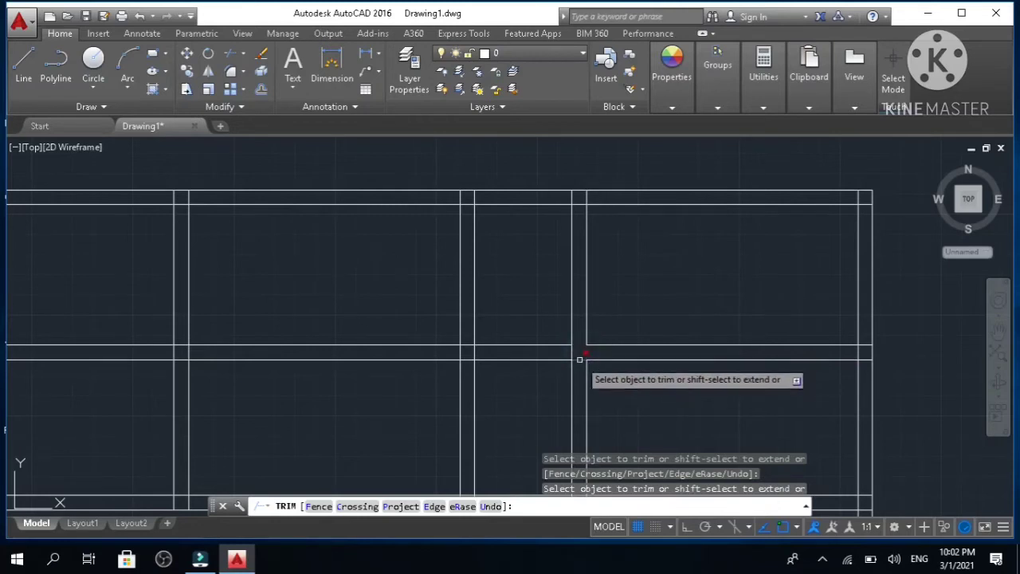
left_click(577, 358)
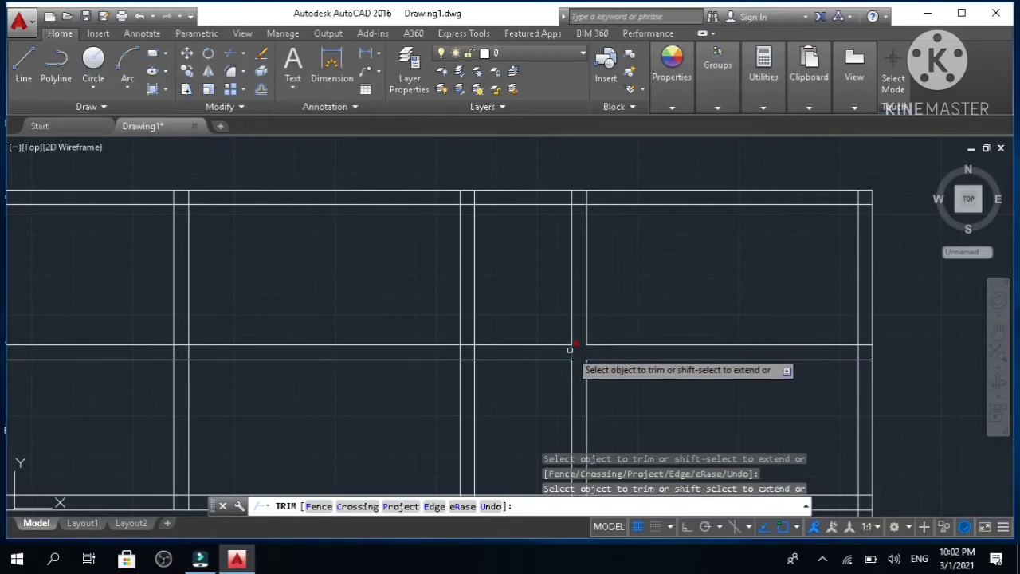
left_click(569, 349)
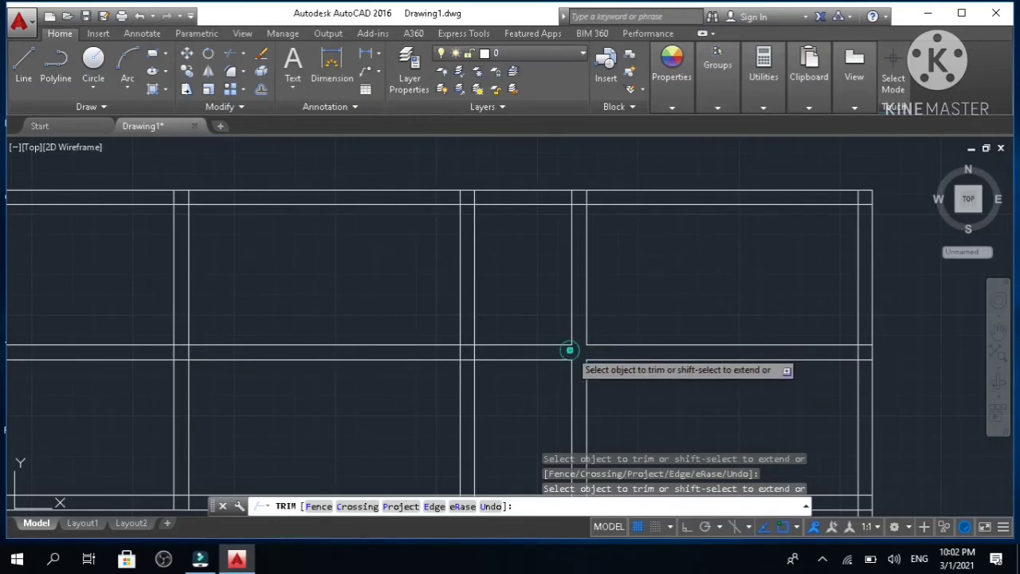
- Trim the segments where the third vertical partition meets the top outer wall, and clear the overlapping lines at the plan's top-right corner
left_click(573, 196)
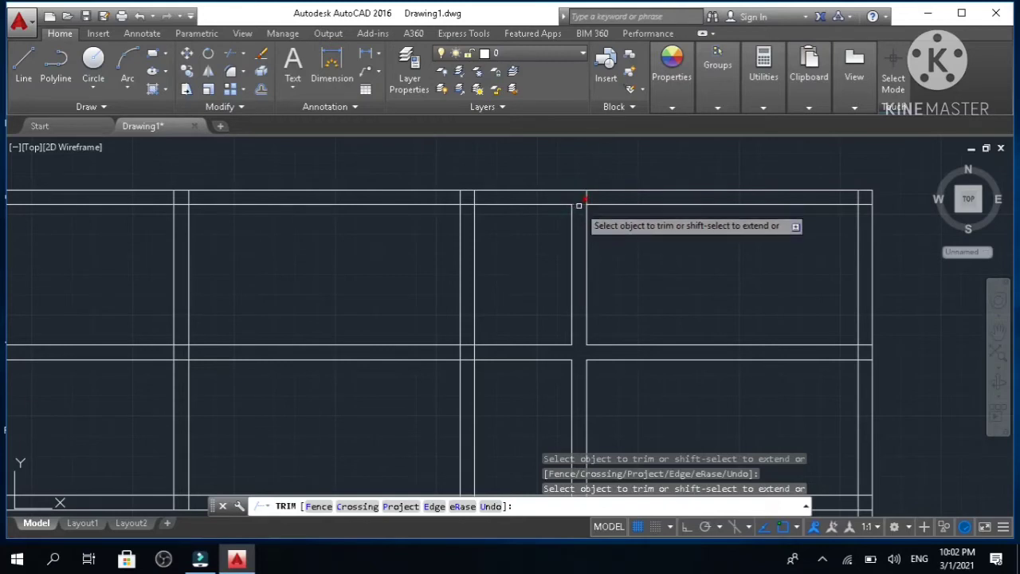
left_click(588, 194)
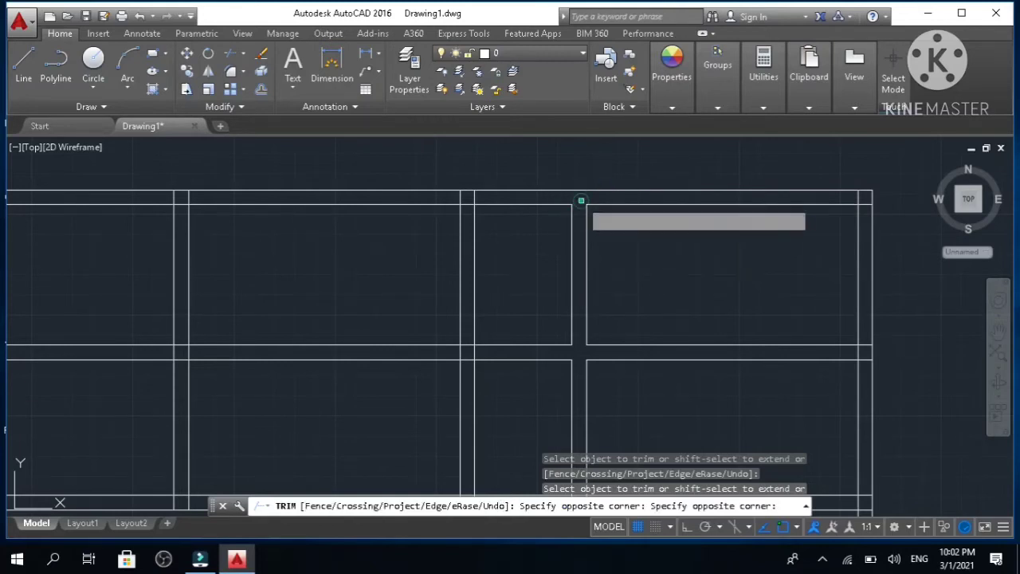
left_click(584, 200)
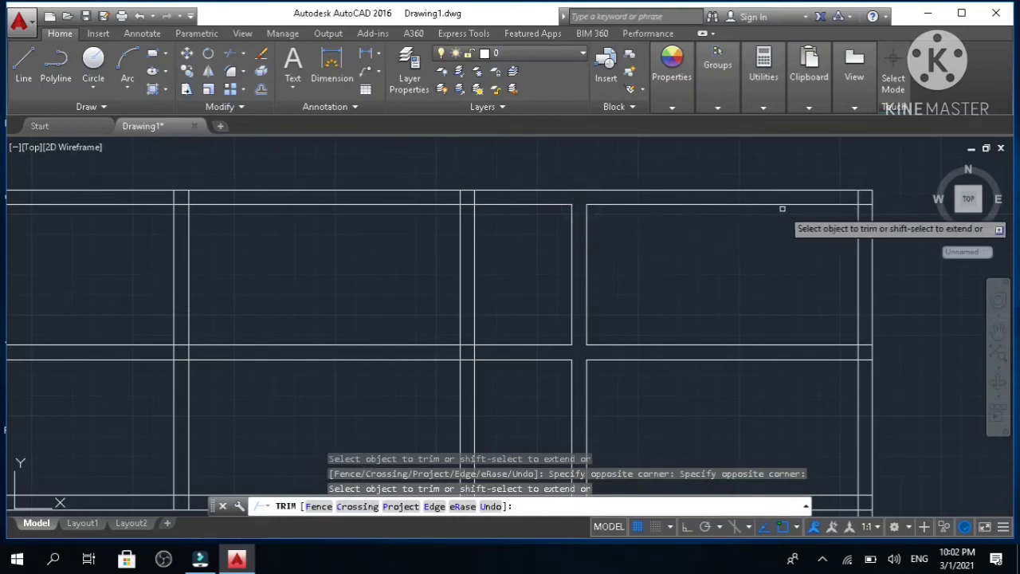
left_click(868, 195)
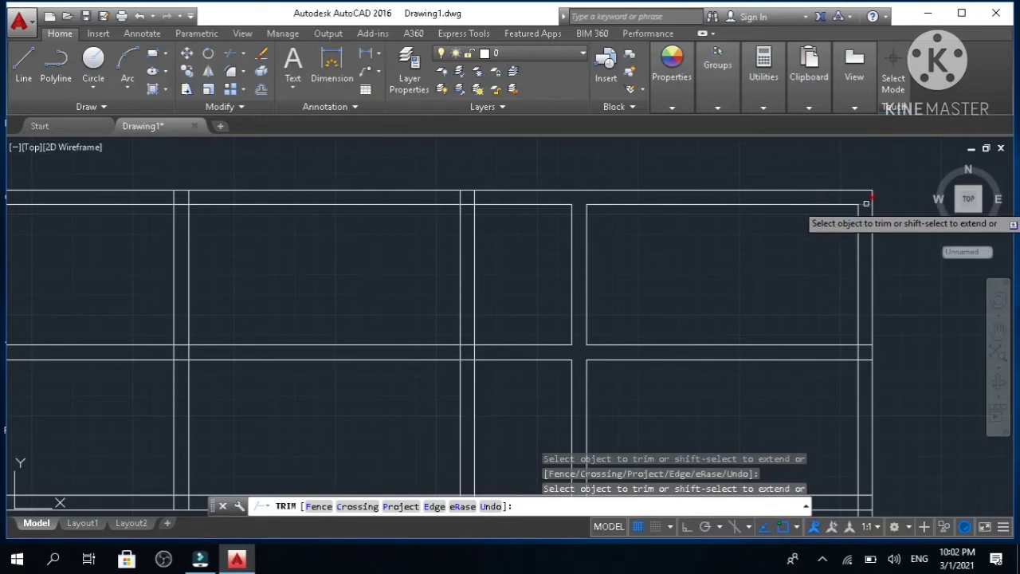
scroll(889, 332, "down", 4)
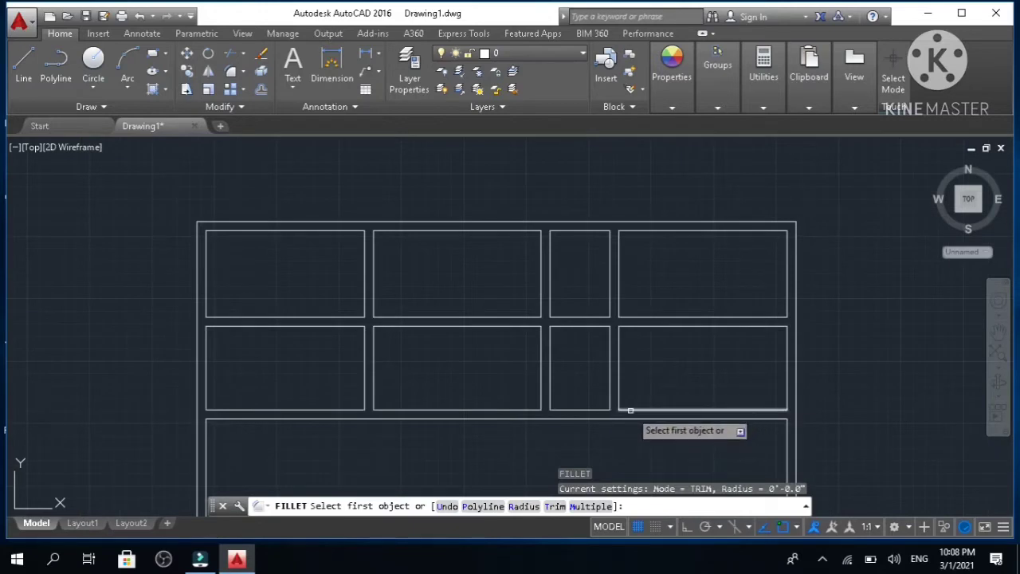
- Try to fillet the lower-left corner of the rightmost room in the second row
key("Escape")
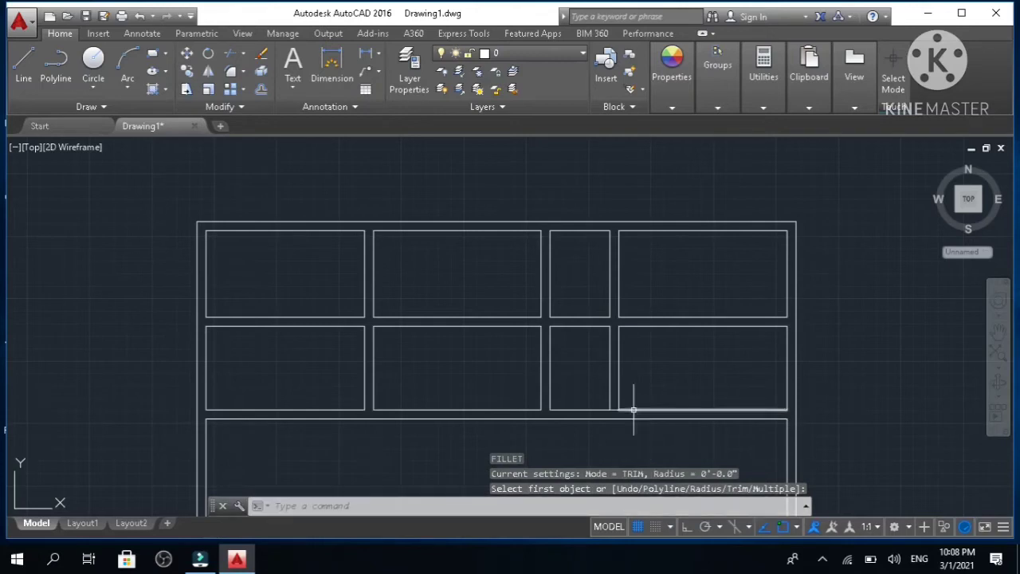
key("Escape")
key("Escape")
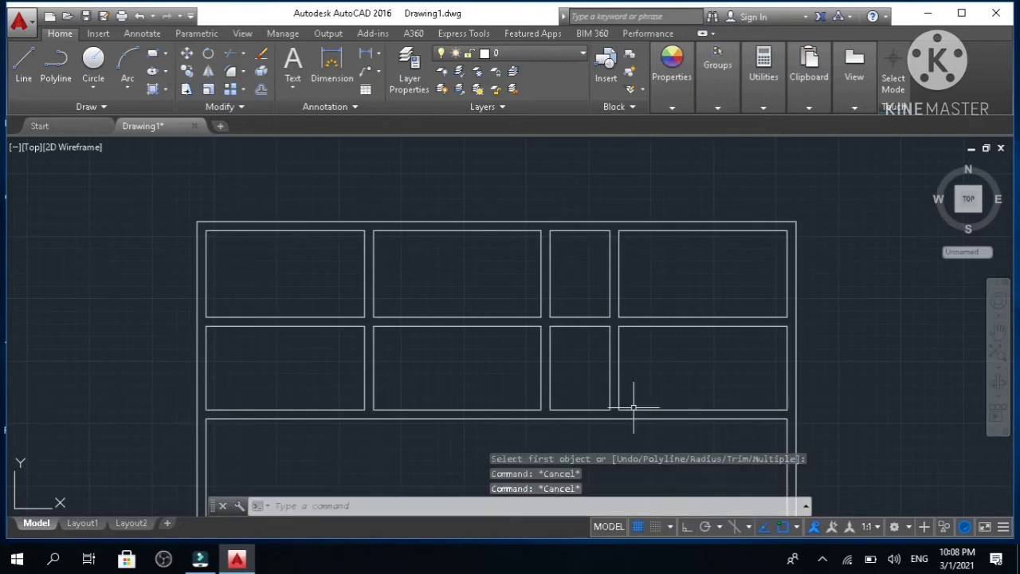
type("f")
key("Return")
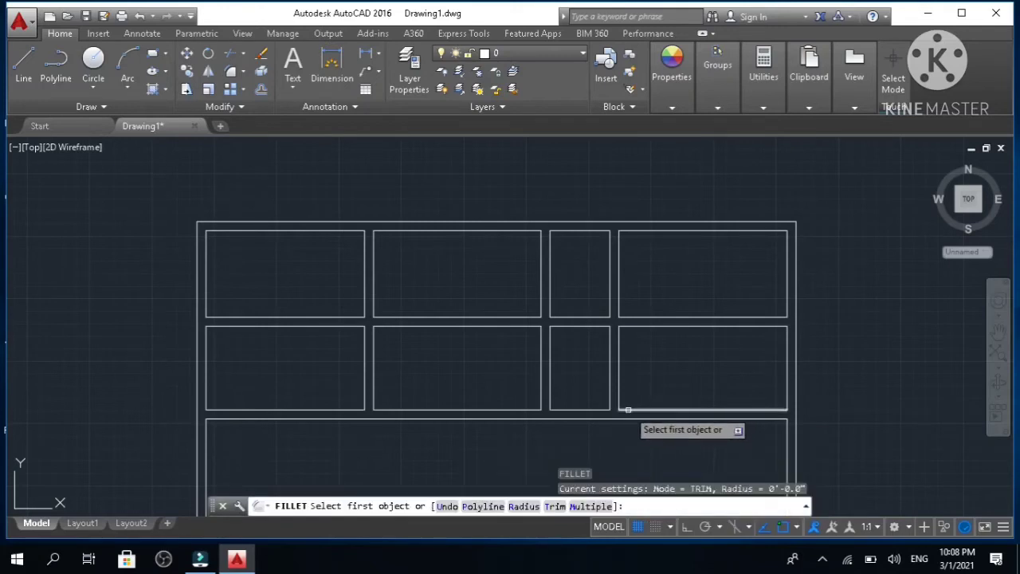
left_click(628, 408)
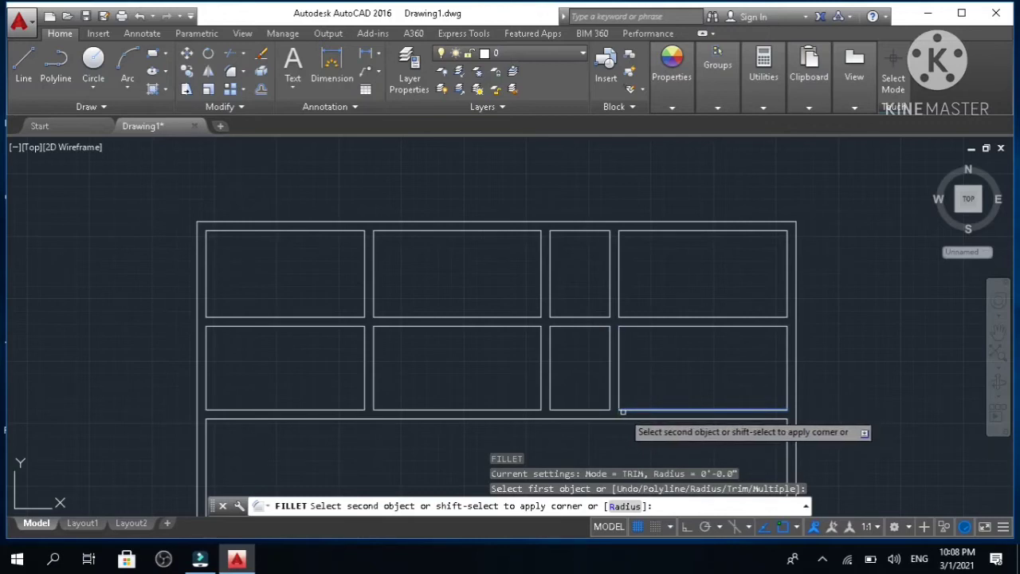
left_click(621, 411)
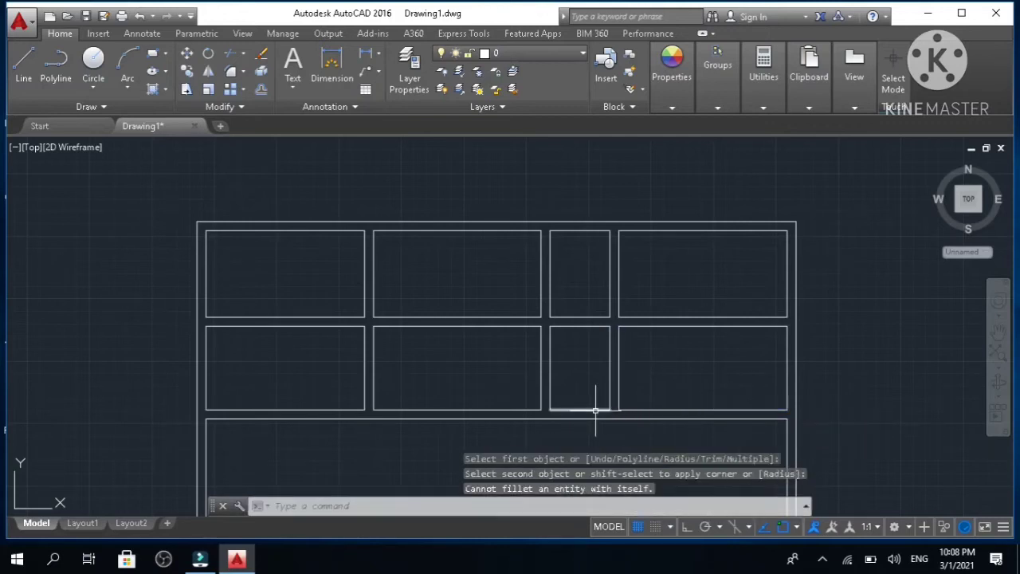
key("Escape")
key("Escape")
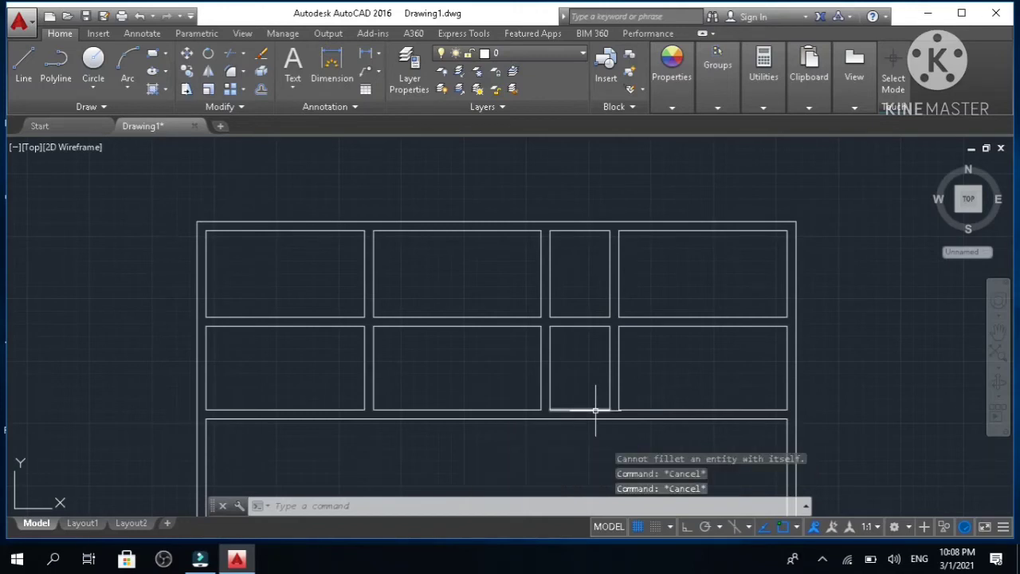
type("F")
key("Return")
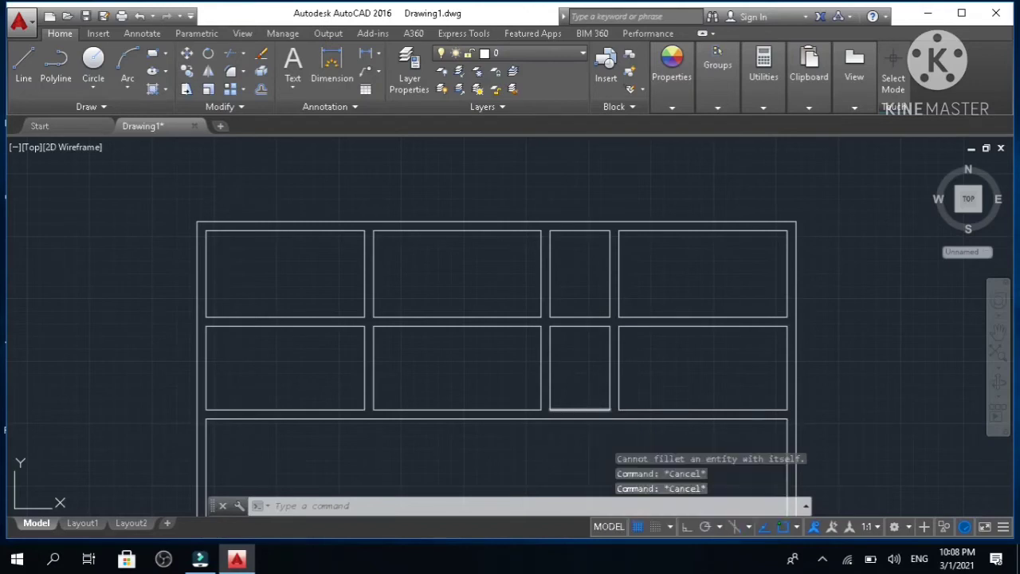
left_click(599, 409)
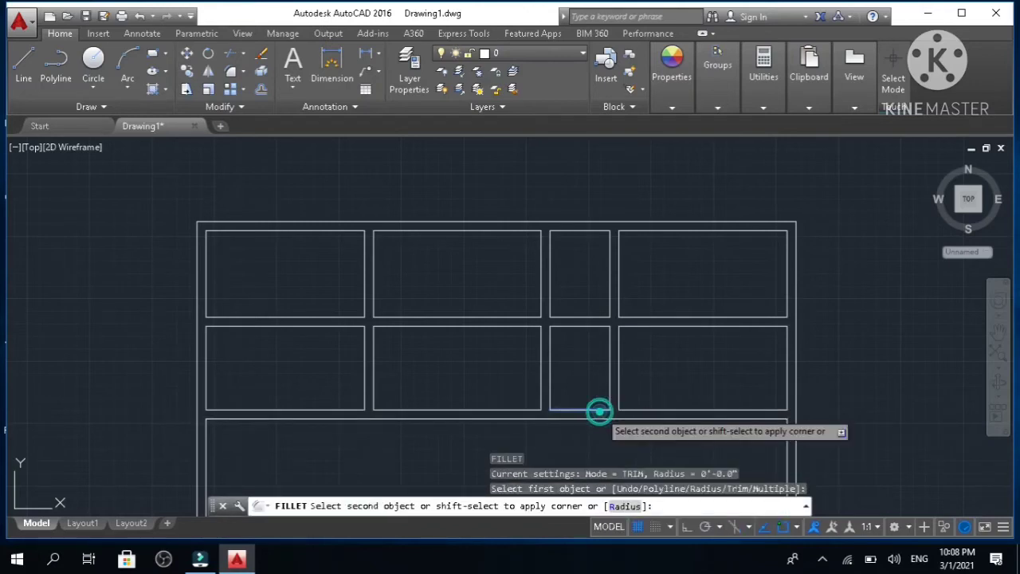
key("Escape")
key("Escape")
key("Escape")
key("Escape")
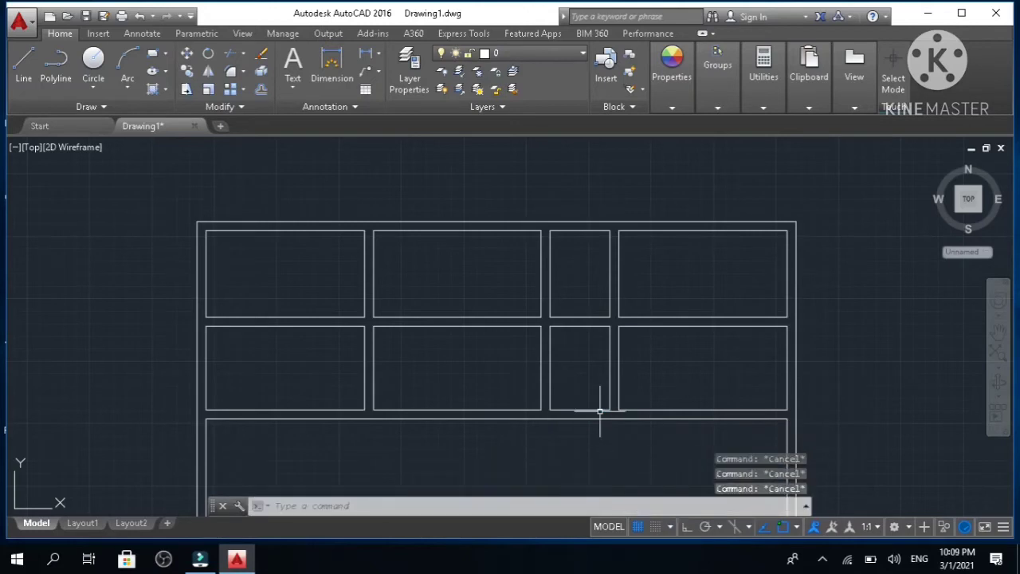
left_click(822, 560)
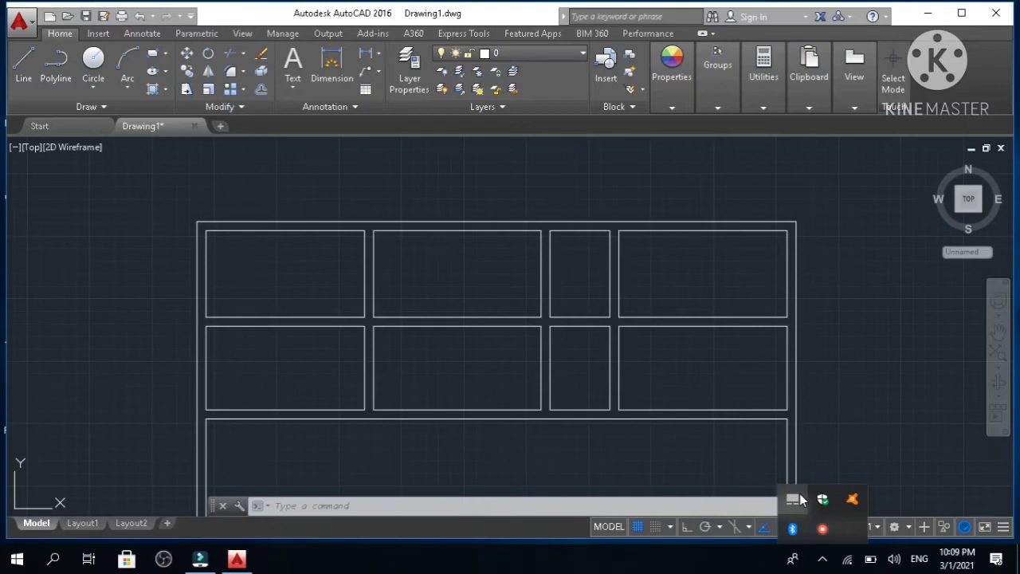
- Extend the large-room faces of the vertical partition walls across the gap at the horizontal dividing wall, using all objects as boundaries
left_click(702, 453)
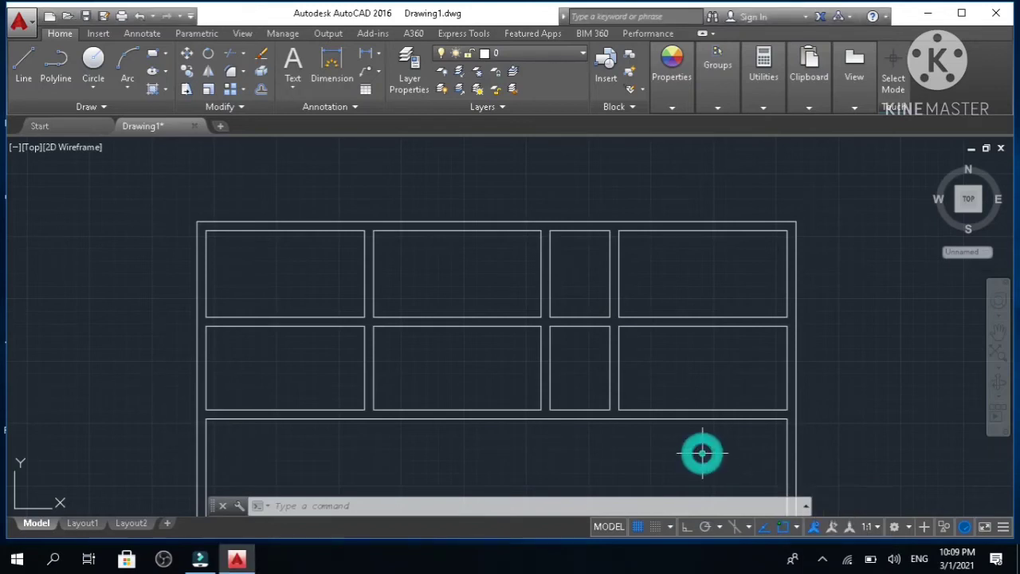
type("EX")
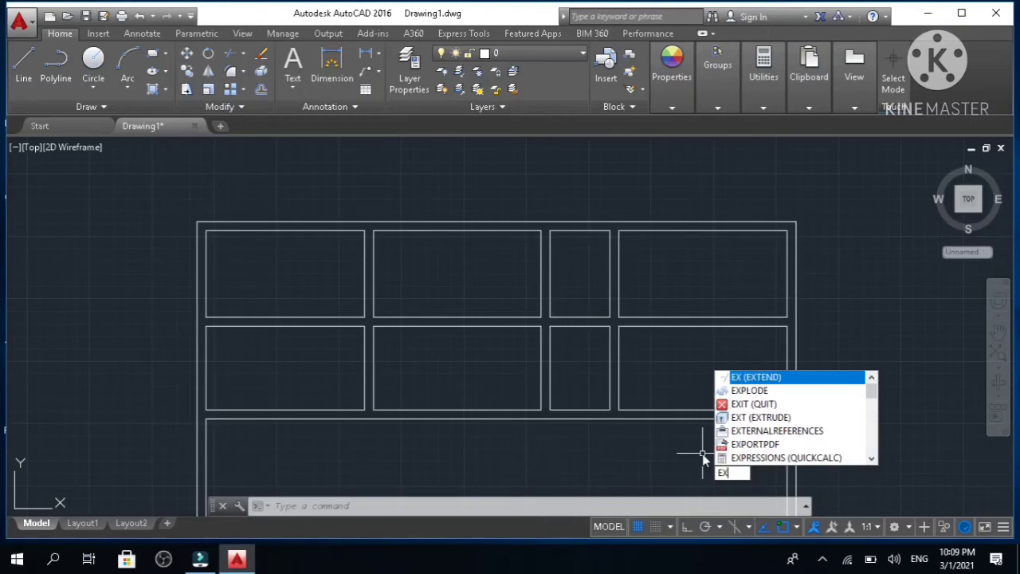
key("Return")
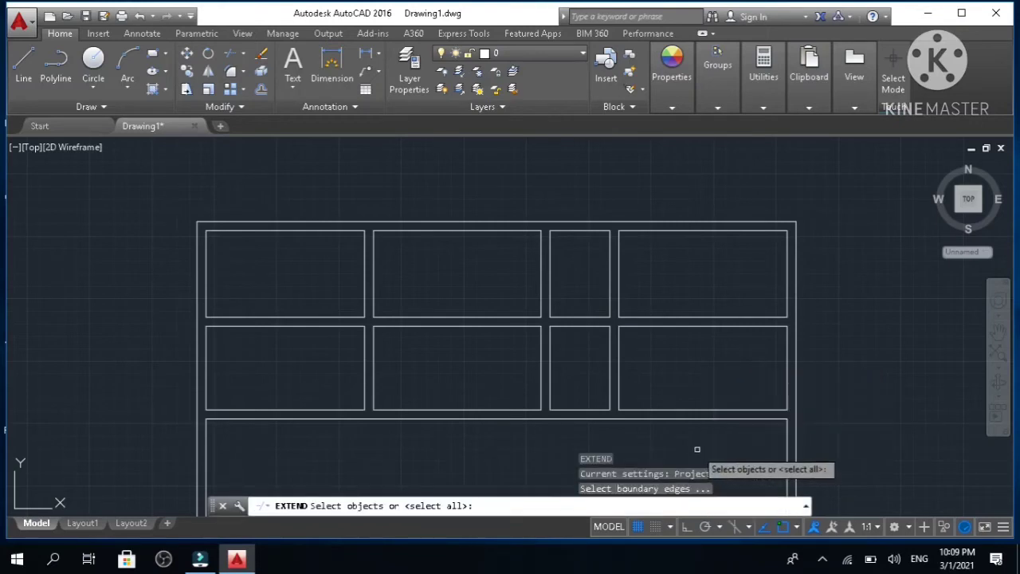
key("Return")
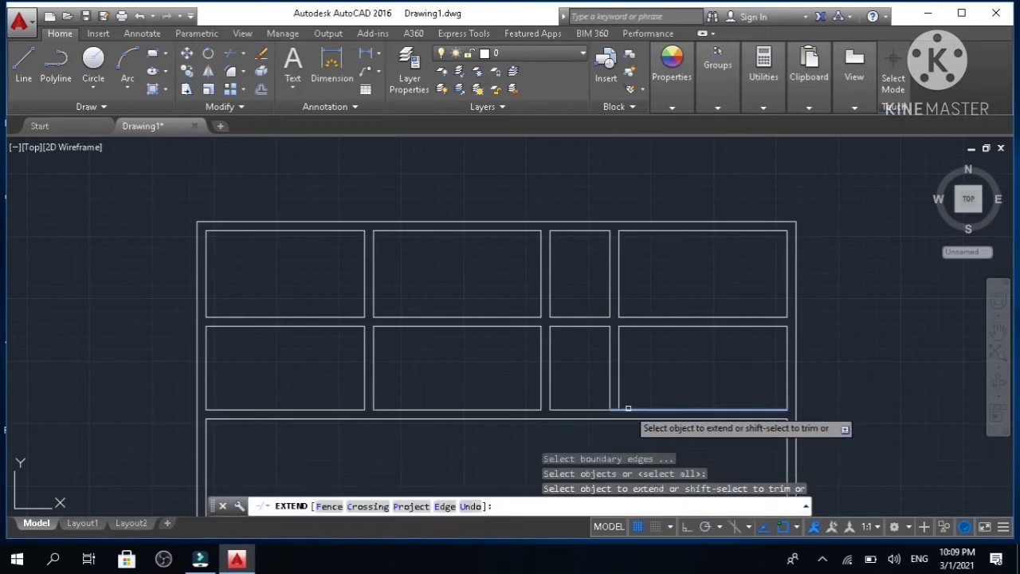
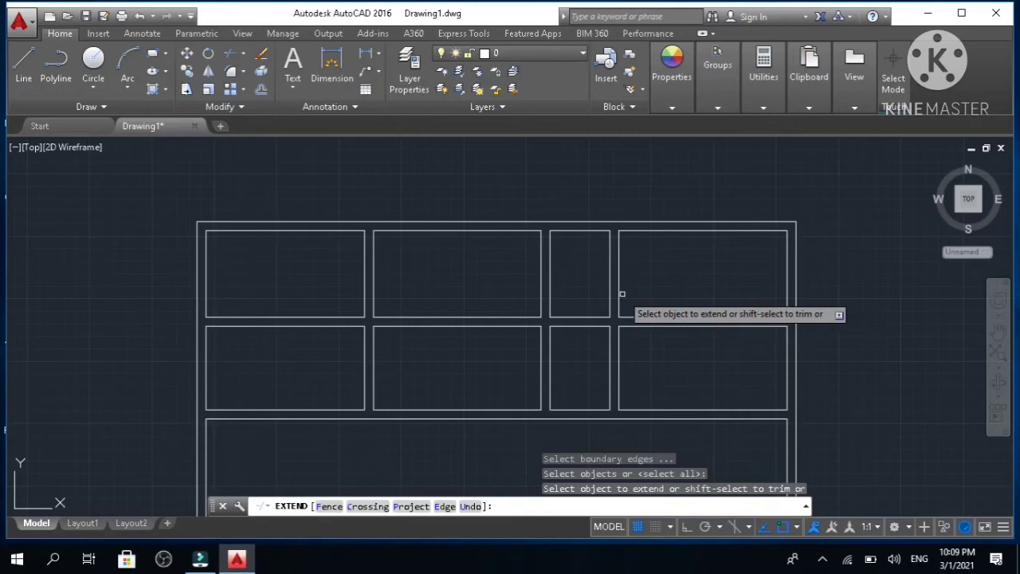
left_click(619, 295)
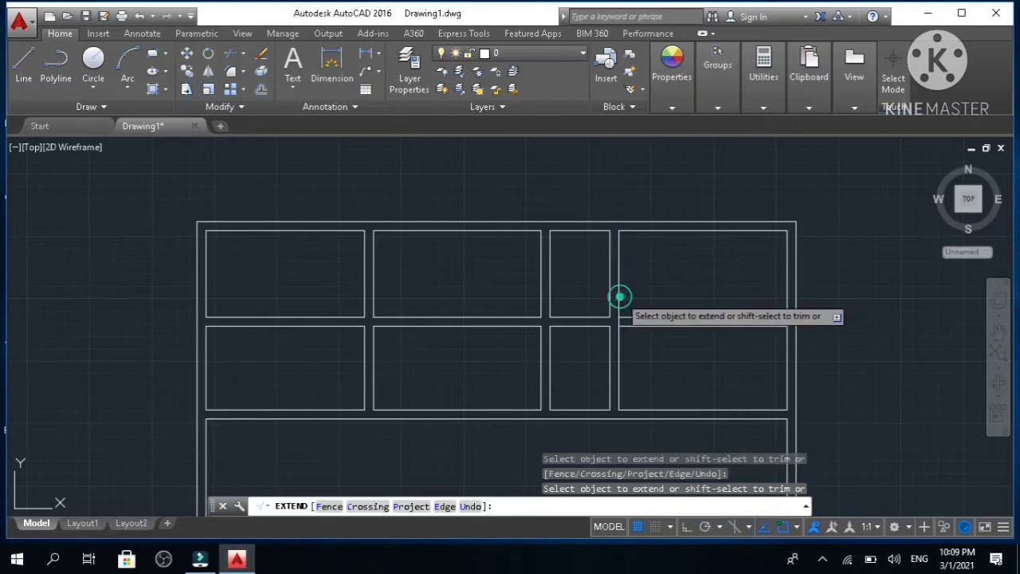
left_click(540, 351)
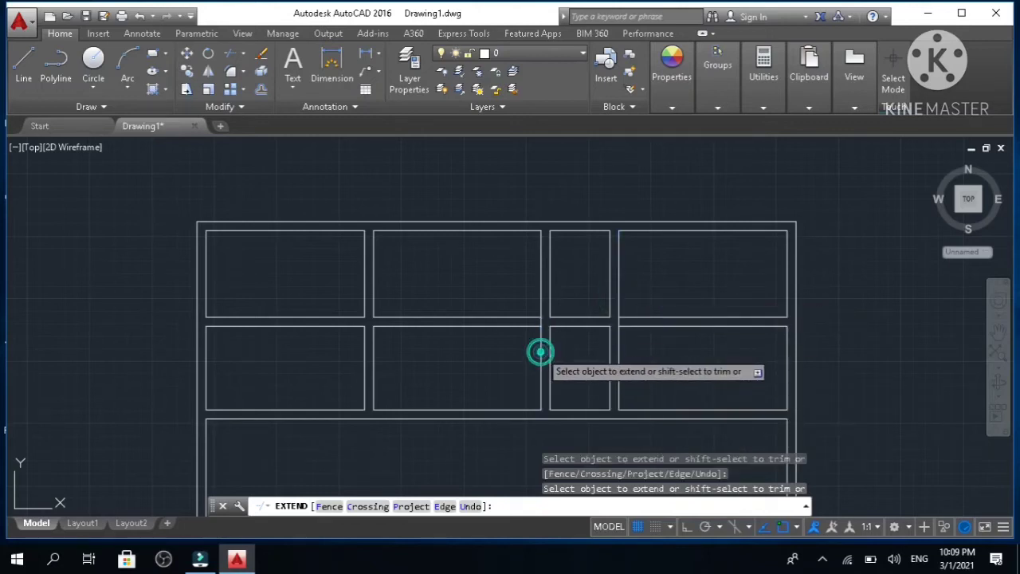
left_click(375, 354)
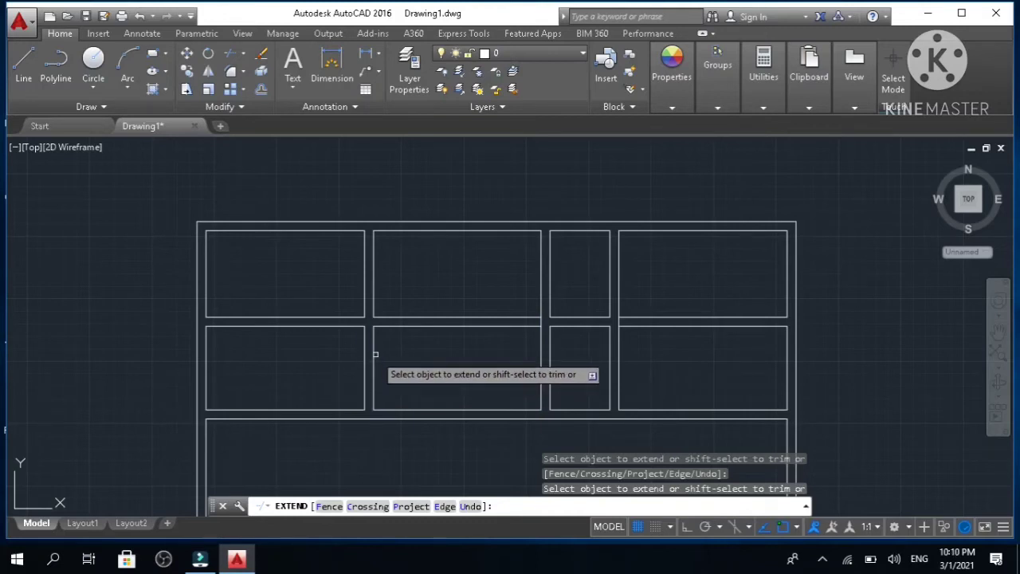
left_click(372, 355)
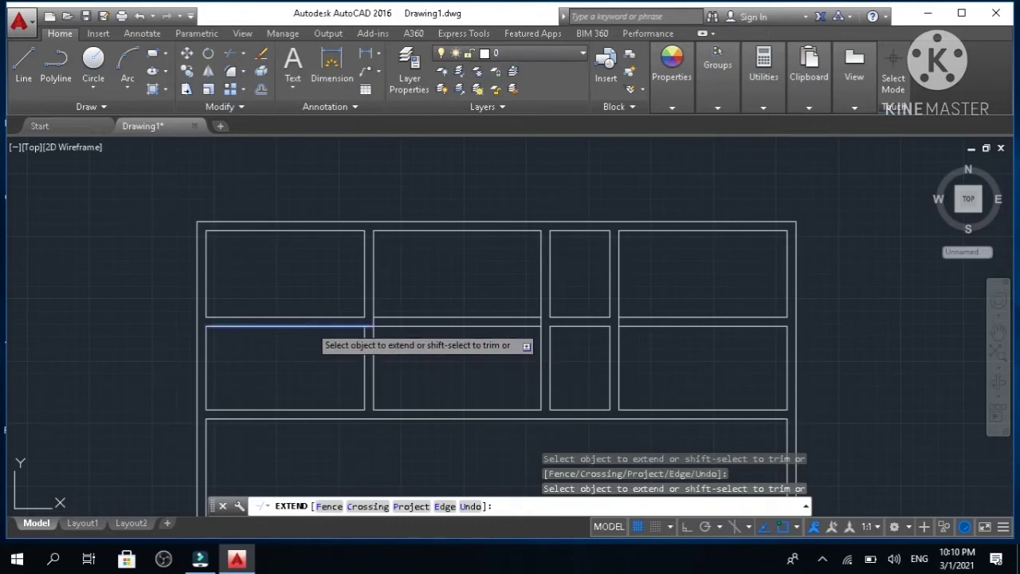
left_click(310, 326)
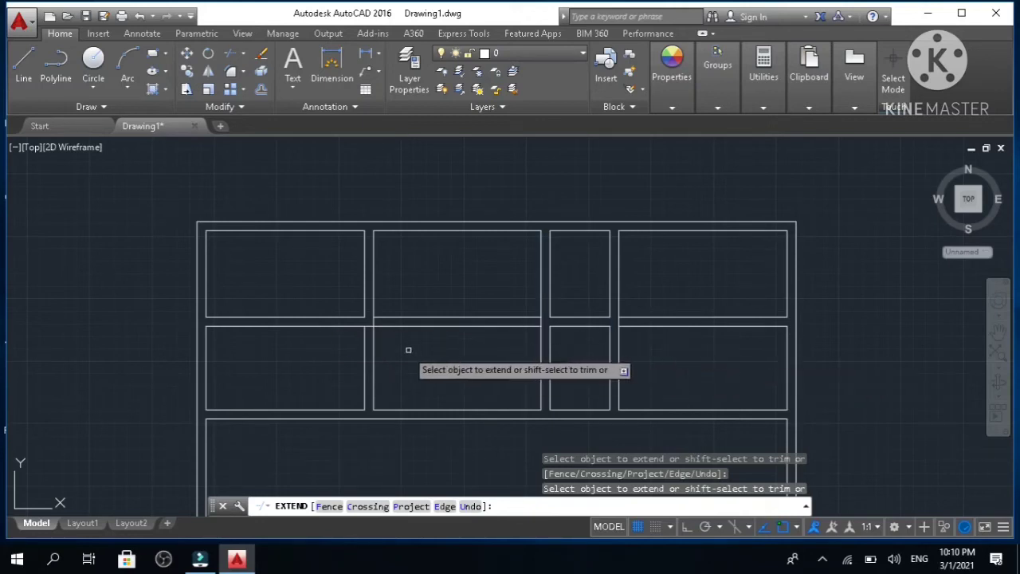
left_click(362, 290)
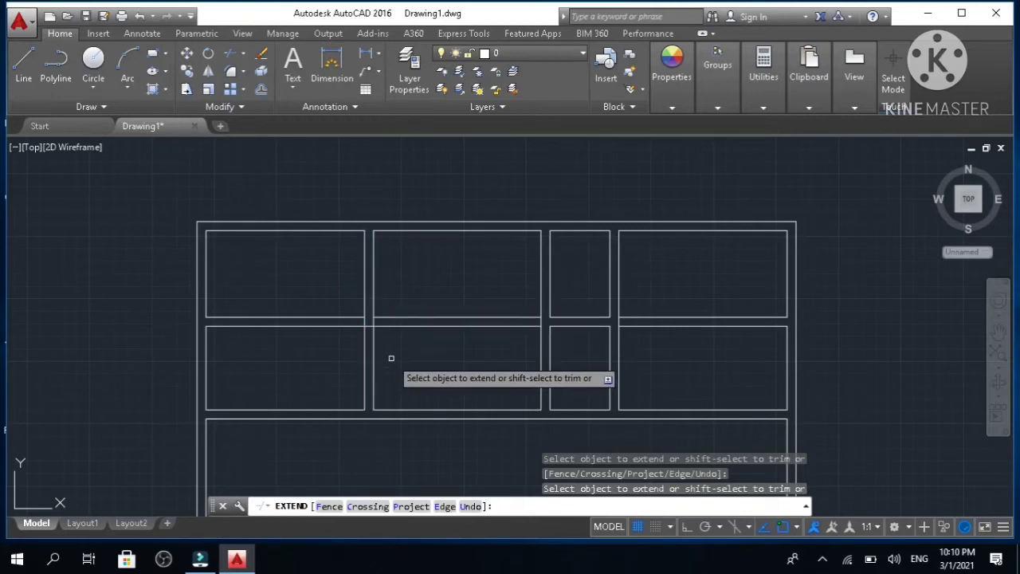
key("Escape")
key("Escape")
key("Escape")
key("Escape")
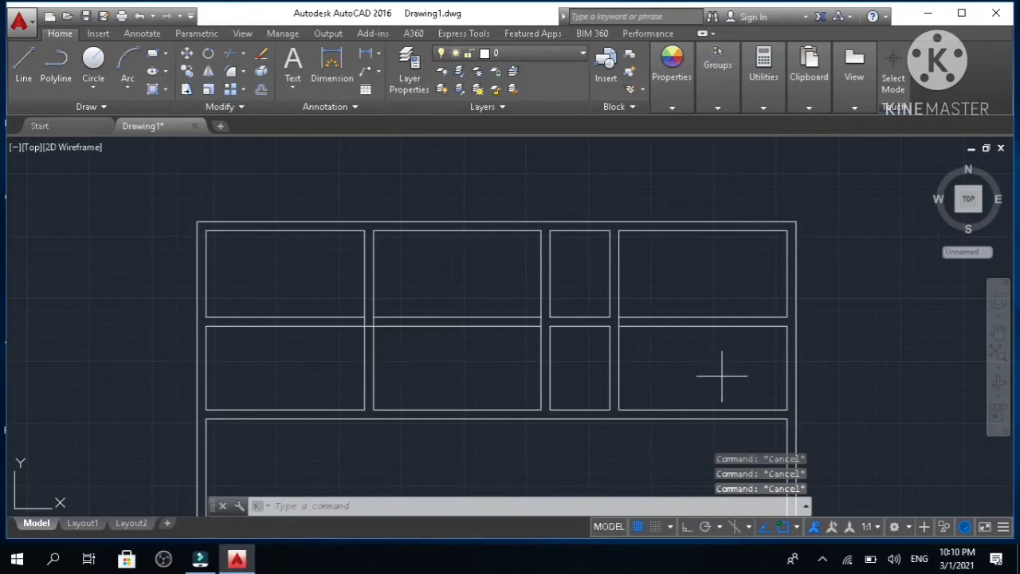
- Delete the double horizontal dividing-wall lines from the three large rooms, keeping those between the two small rooms
left_click_drag(722, 376, 689, 307)
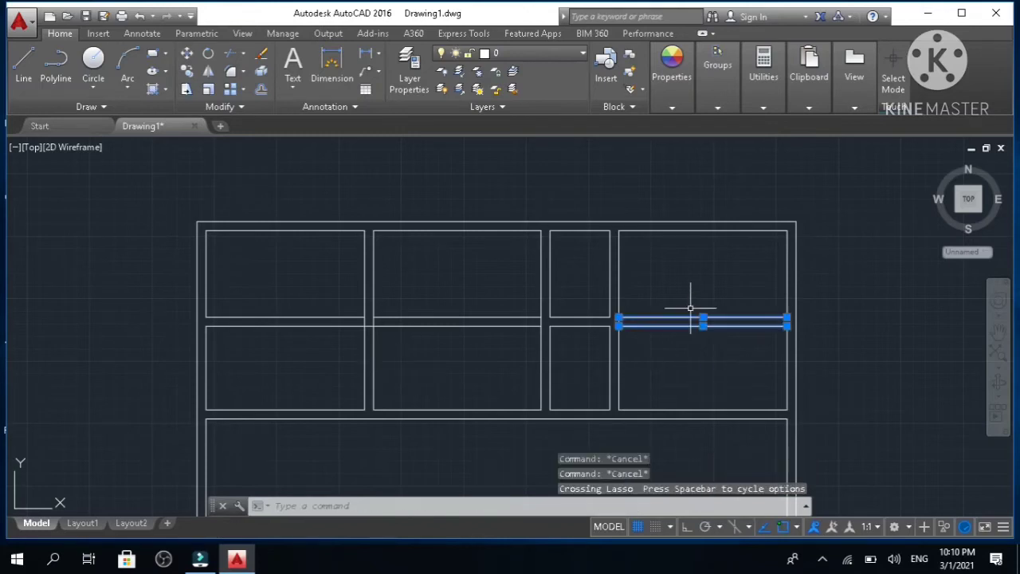
key("Delete")
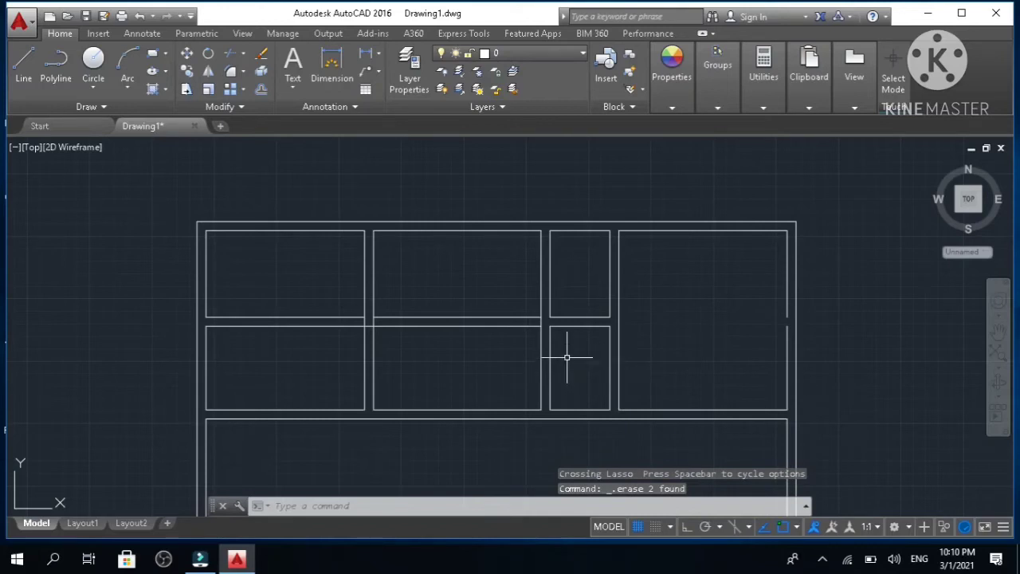
left_click_drag(465, 357, 457, 296)
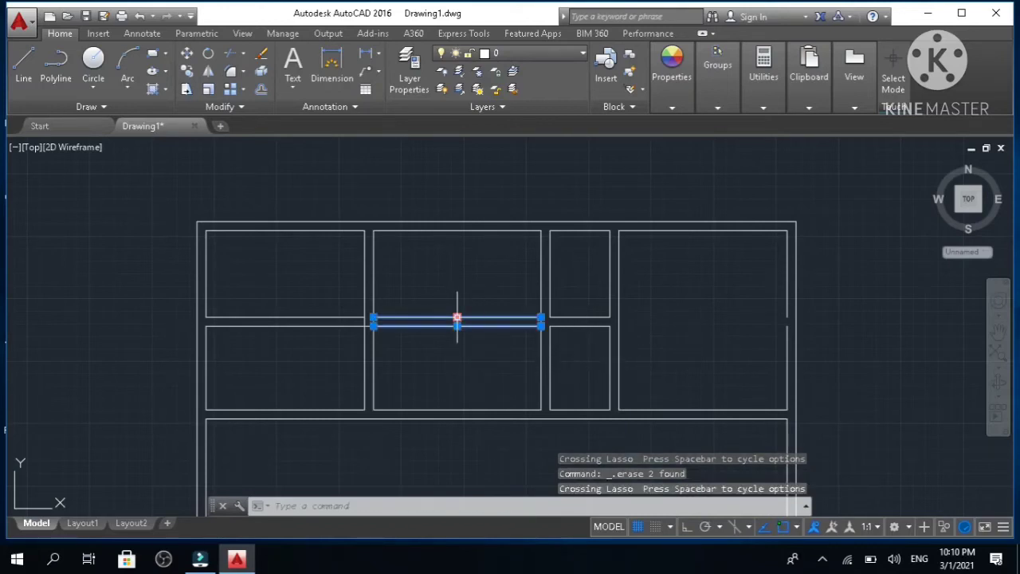
key("Delete")
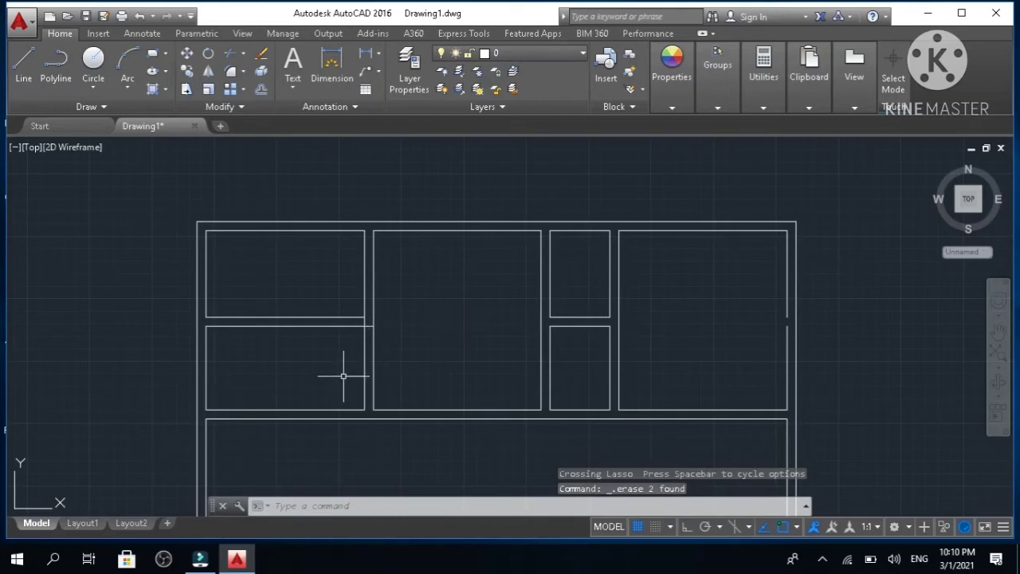
left_click_drag(342, 376, 341, 318)
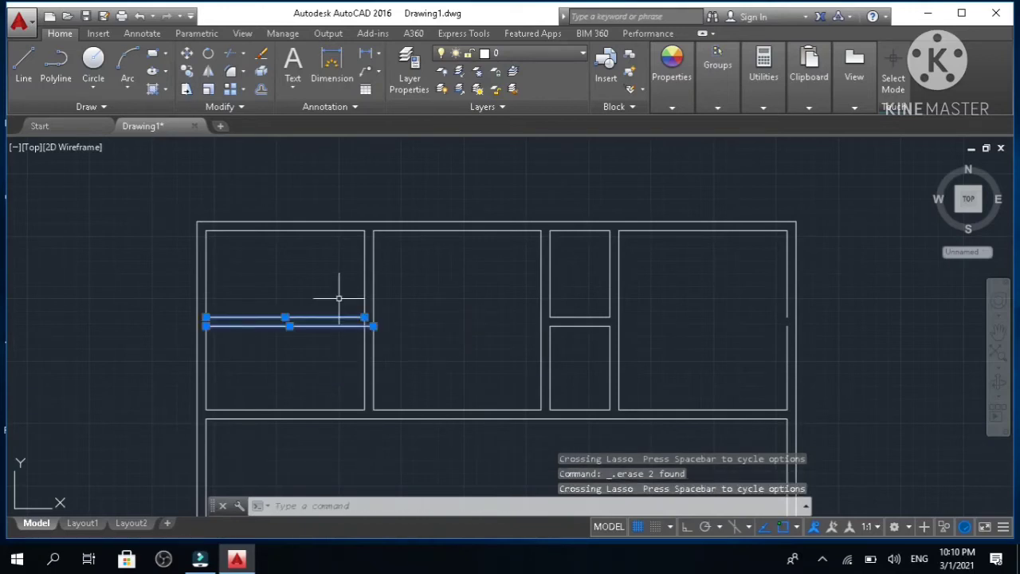
key("Delete")
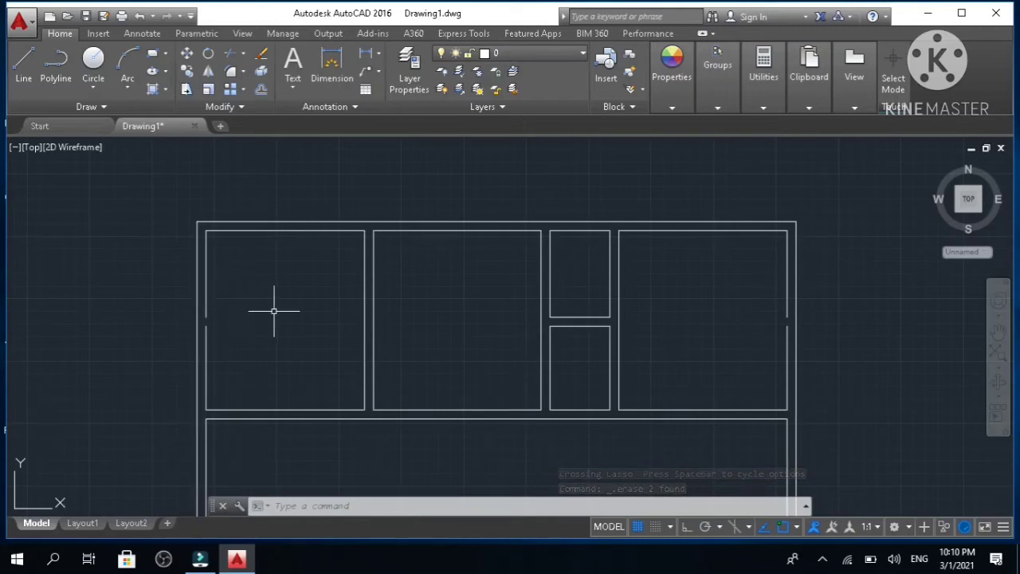
- Extend the inner lines of the left and right exterior walls to close the gaps where the dividing wall was removed
type("EX")
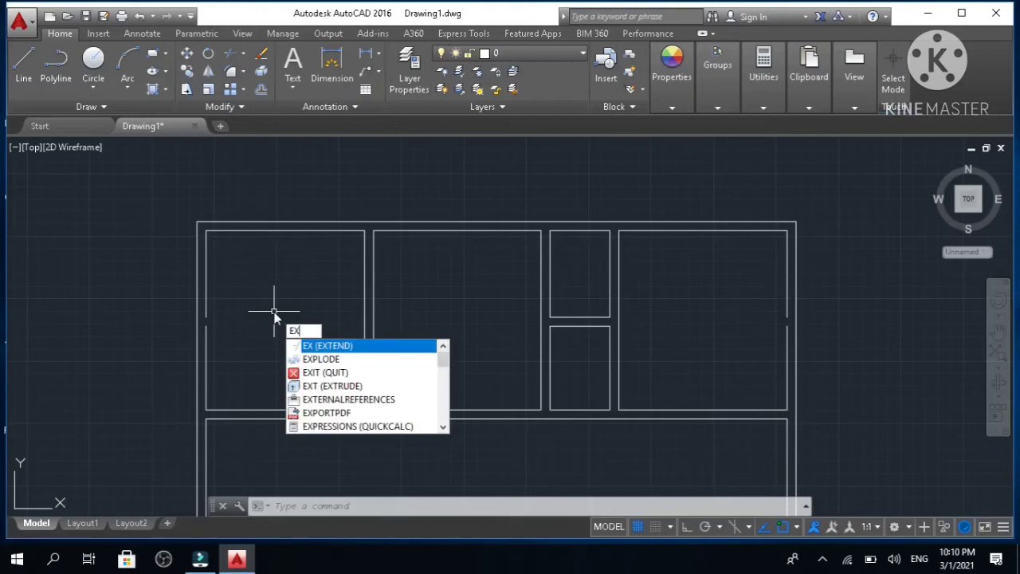
key("Return")
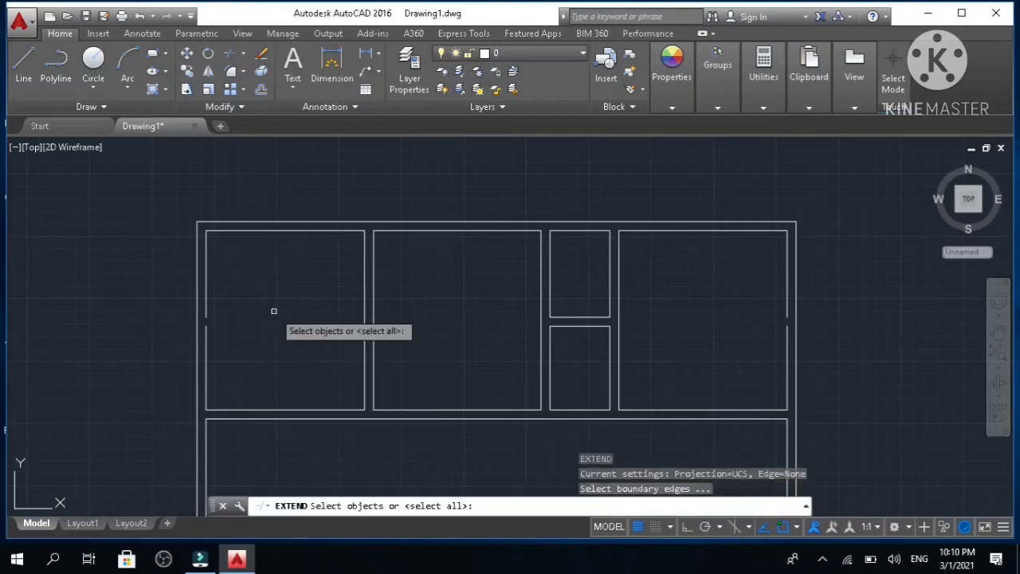
key("Return")
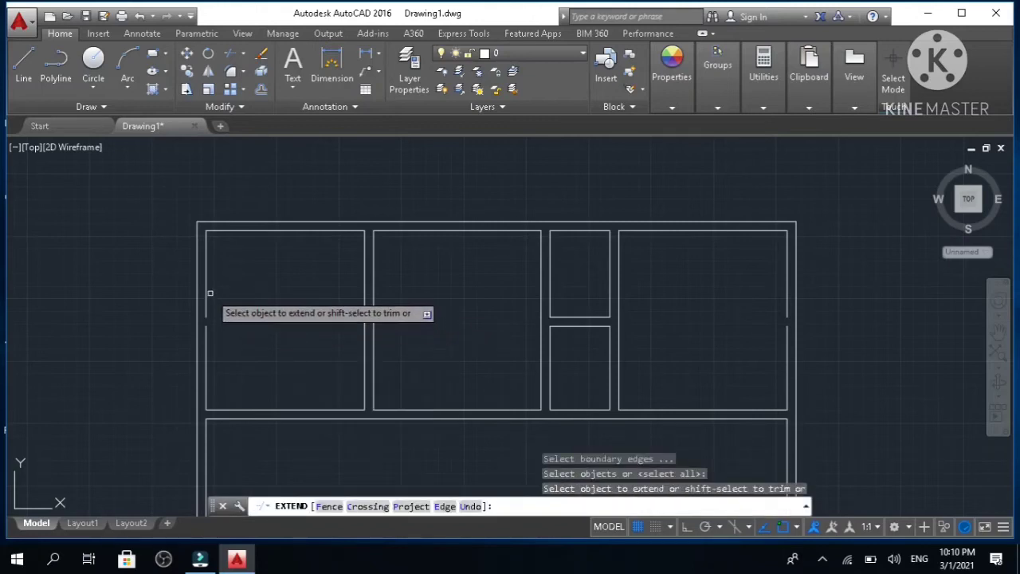
left_click(204, 296)
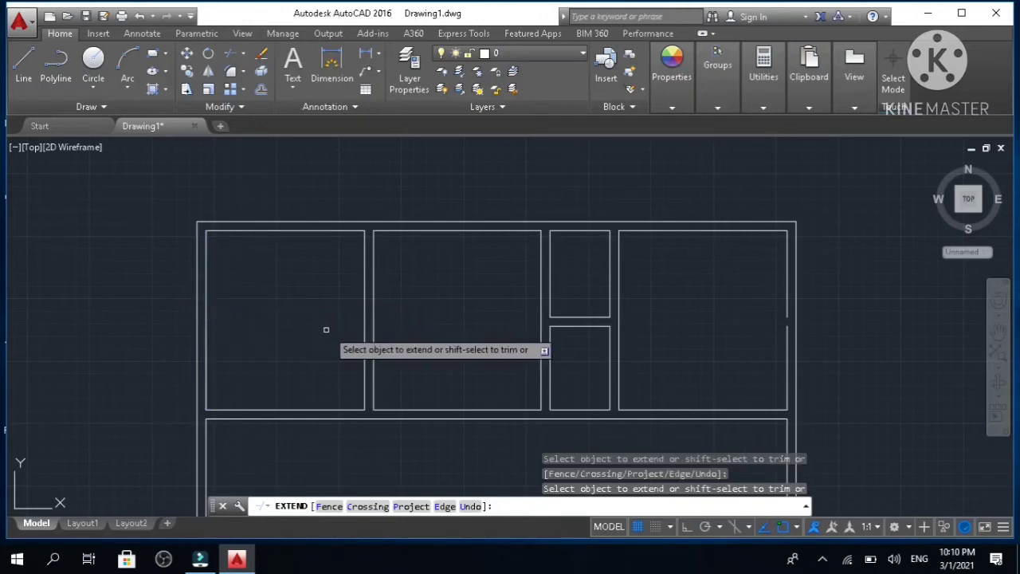
left_click(785, 295)
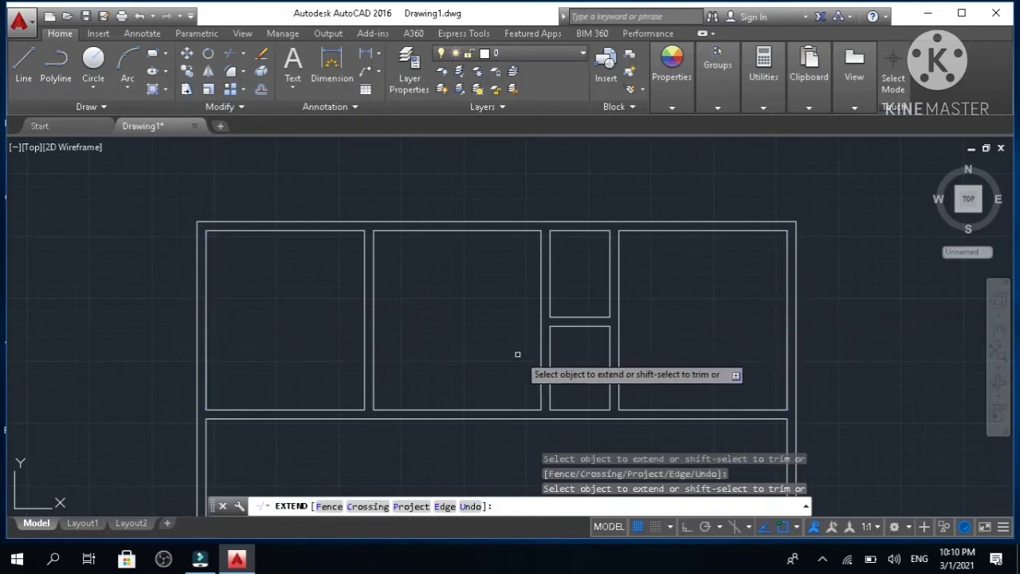
key("Escape")
key("Escape")
key("Escape")
key("Escape")
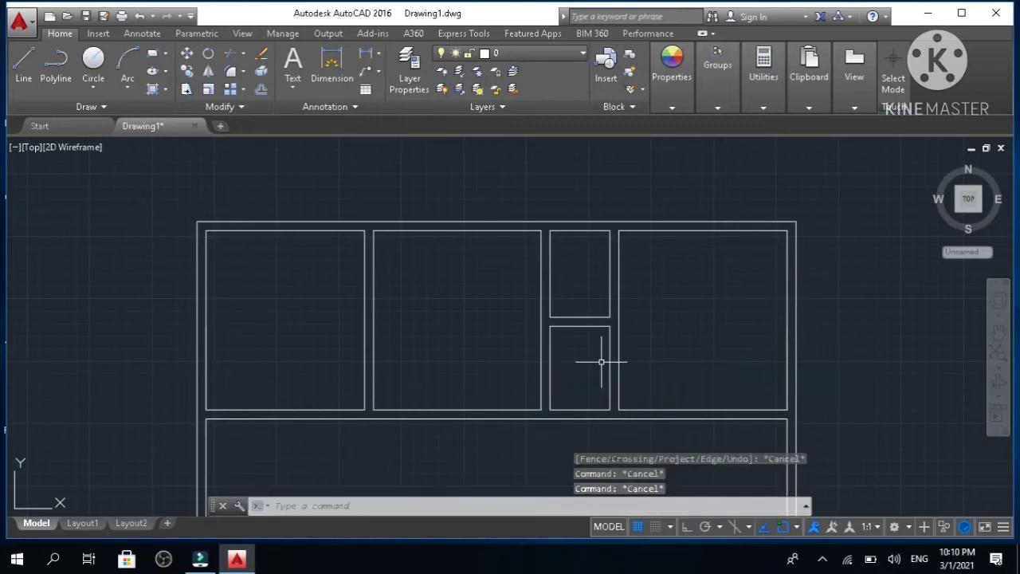
left_click(823, 560)
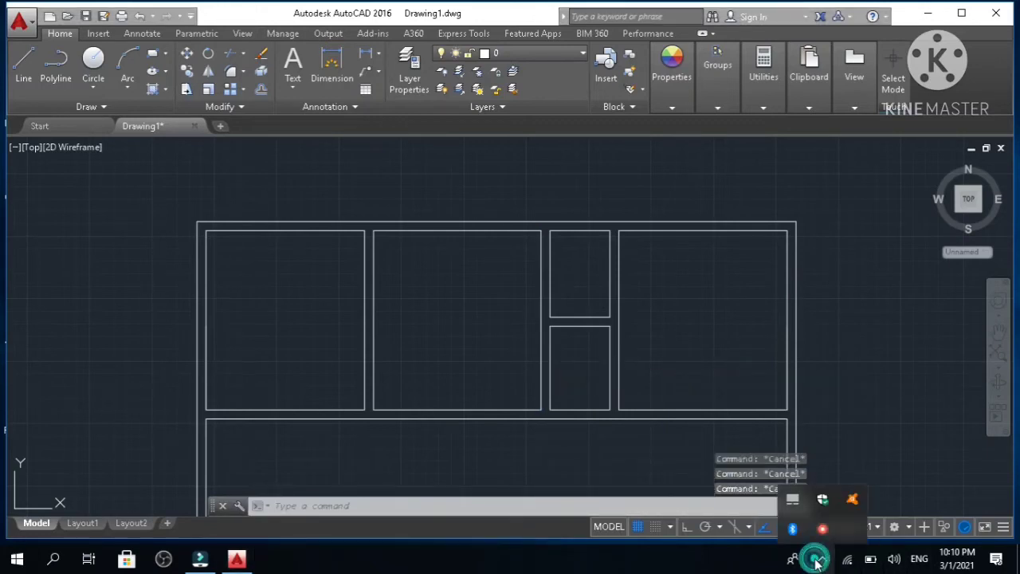
left_click(888, 333)
scroll(840, 378, "down", 2)
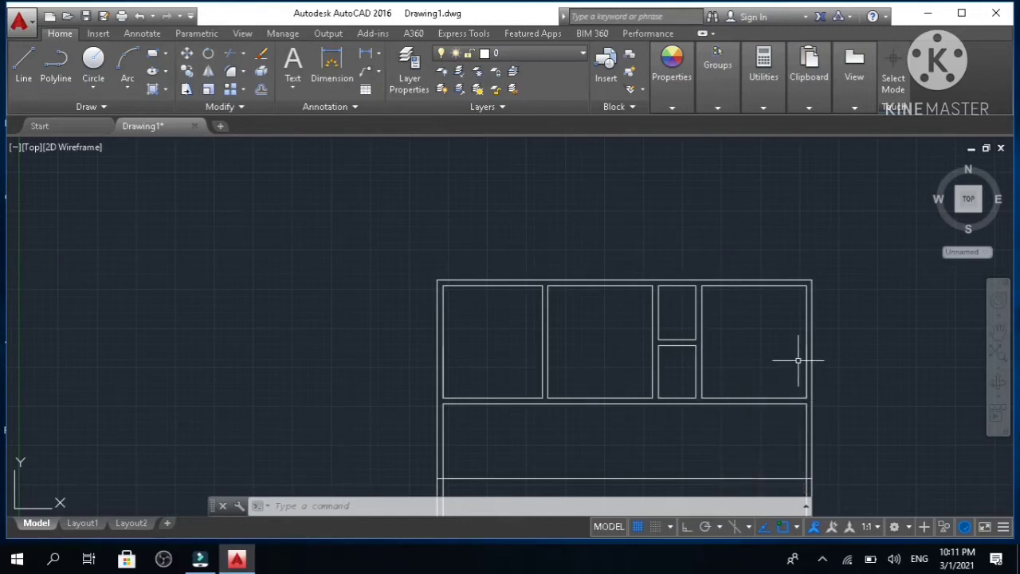
scroll(797, 396, "up", 2)
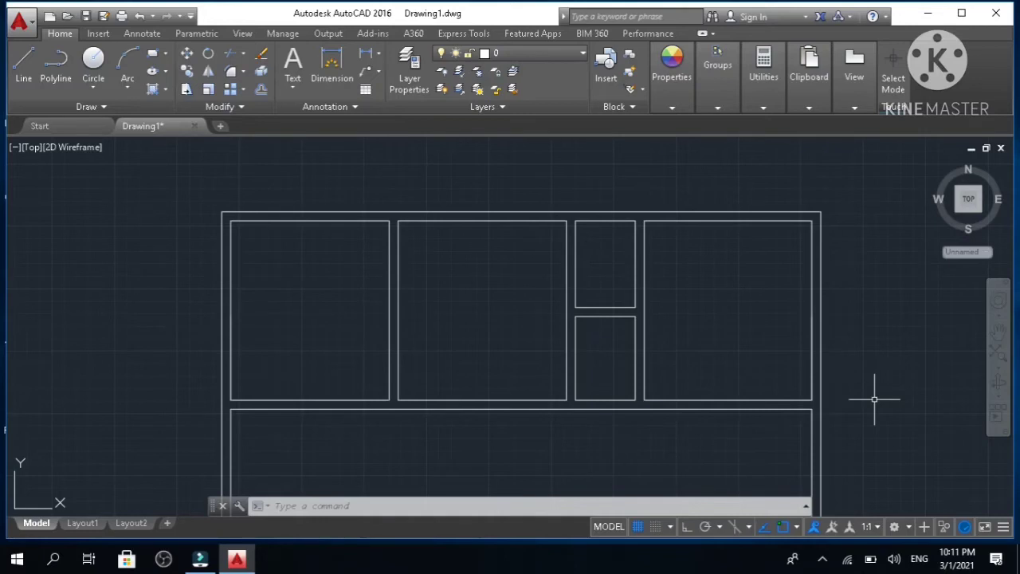
key("Escape")
key("Escape")
key("Escape")
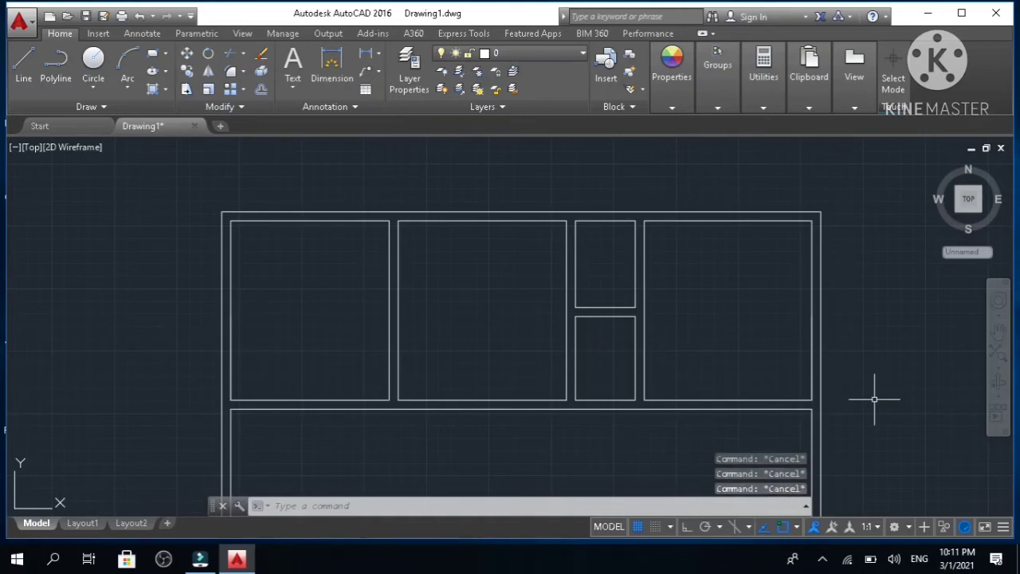
- Draw a line from the rightmost room's lower-right inner corner 6" left along the wall face, continuing about 3'-2" straight down across the wall
type("L")
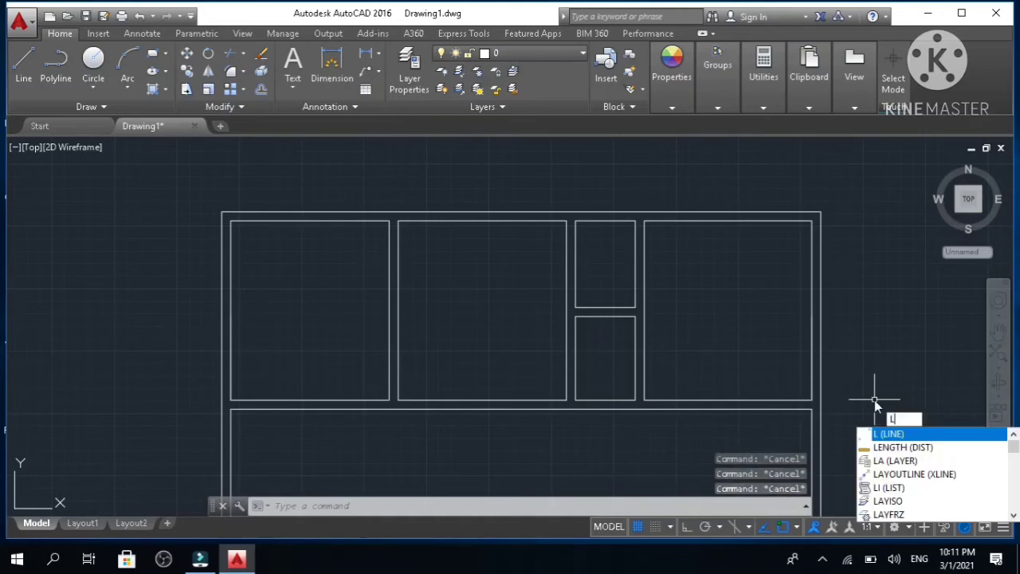
key("Return")
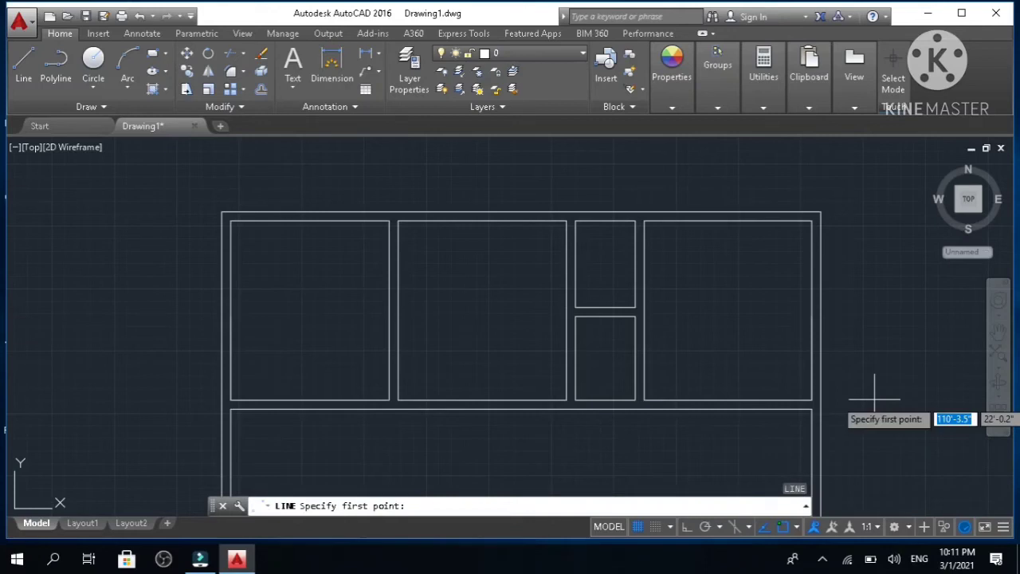
left_click(811, 400)
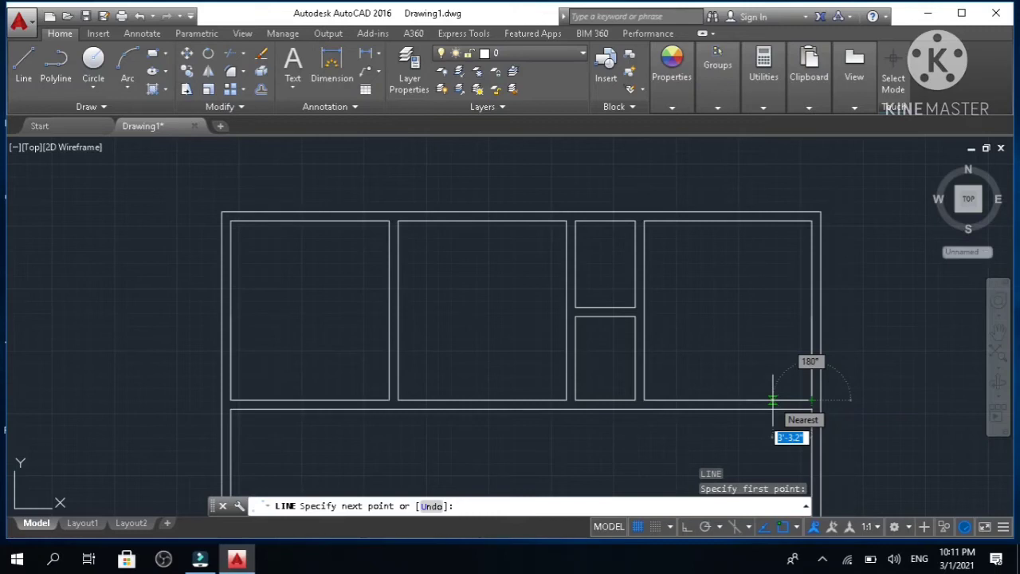
type("6")
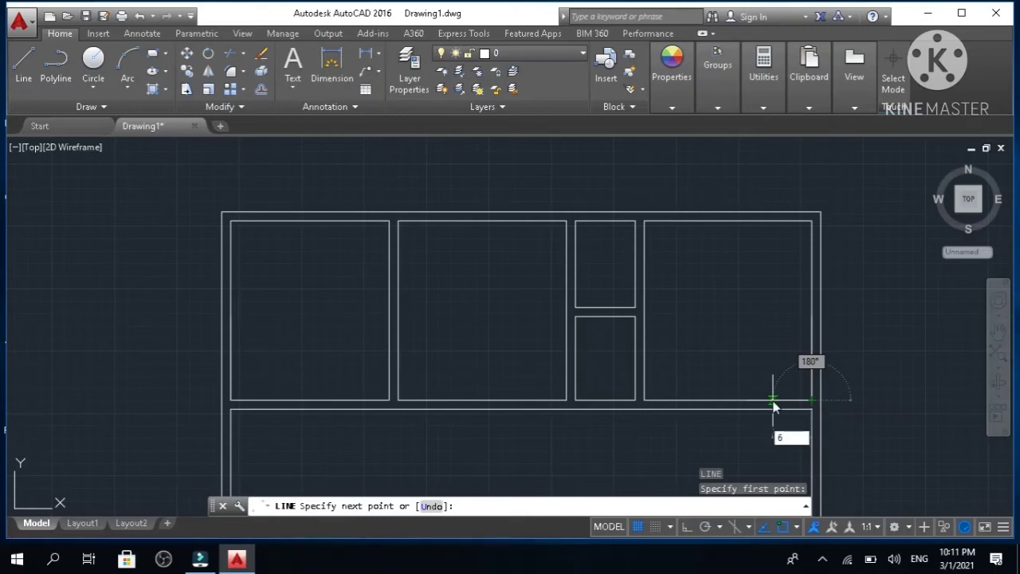
type("\"")
key("Return")
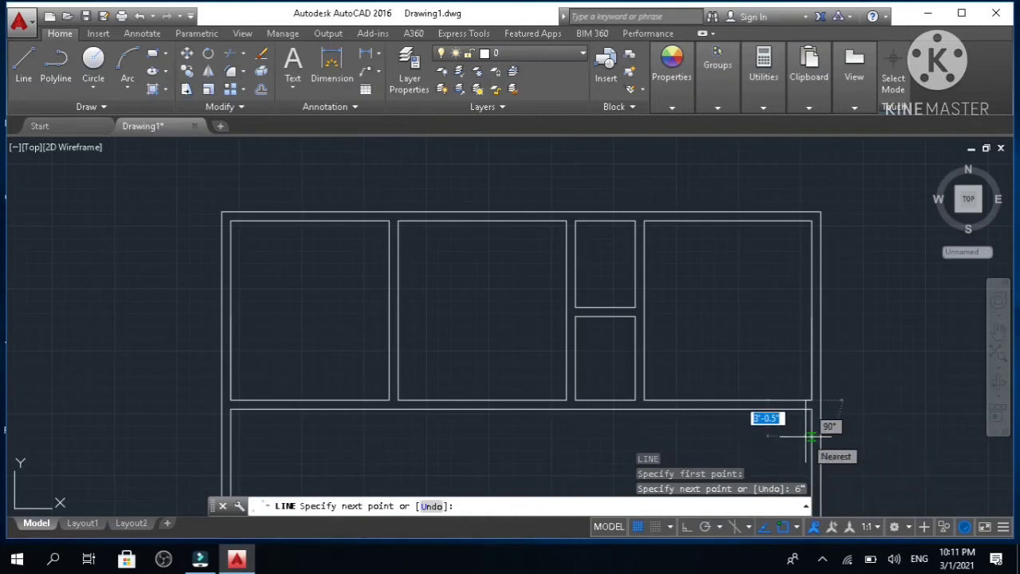
left_click(811, 437)
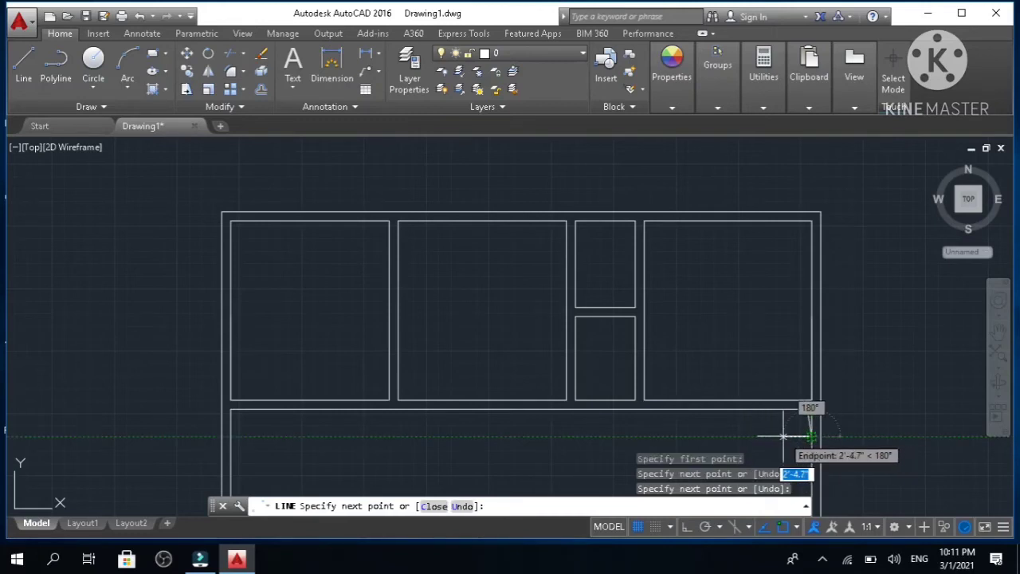
key("ctrl+z")
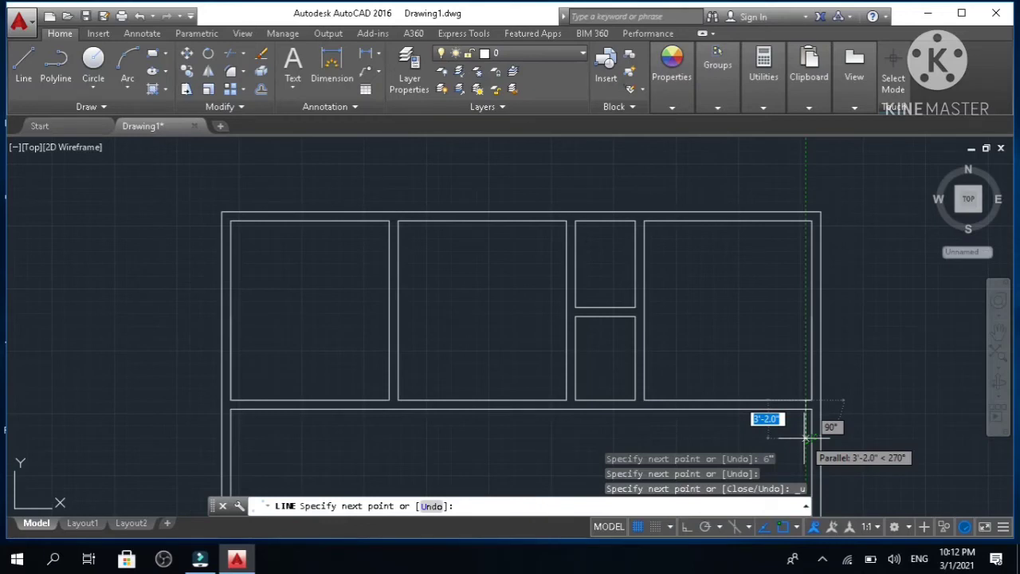
left_click(806, 437)
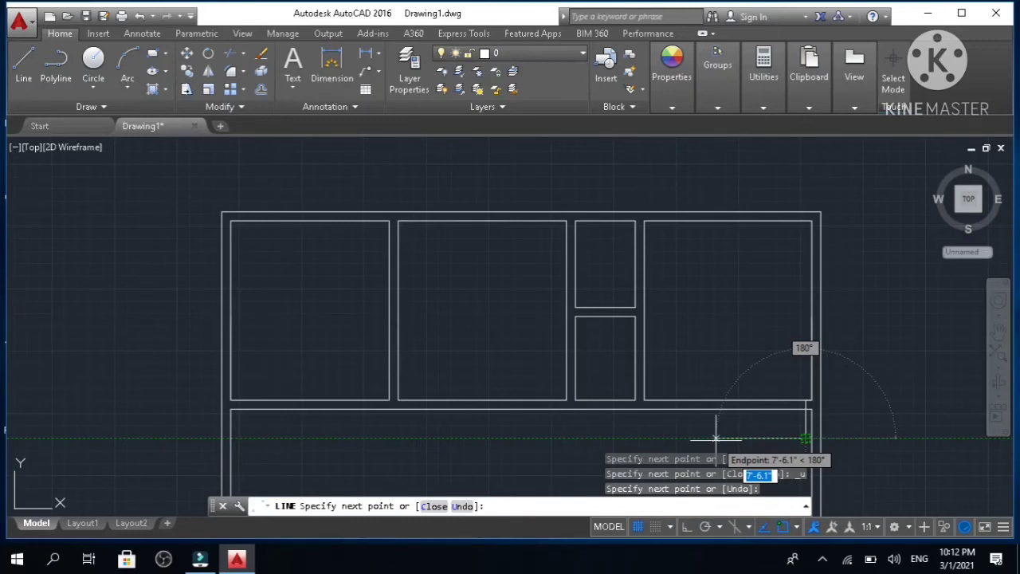
- Continue the line 4' to the left and straight up across the wall into the rightmost room, marking the doorway's other side
type("4")
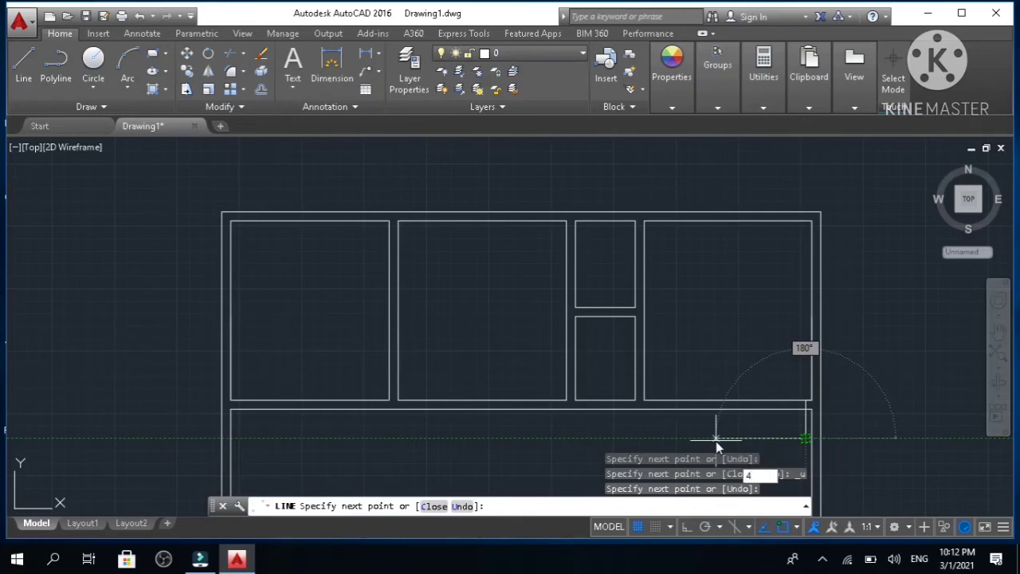
type("'")
key("Return")
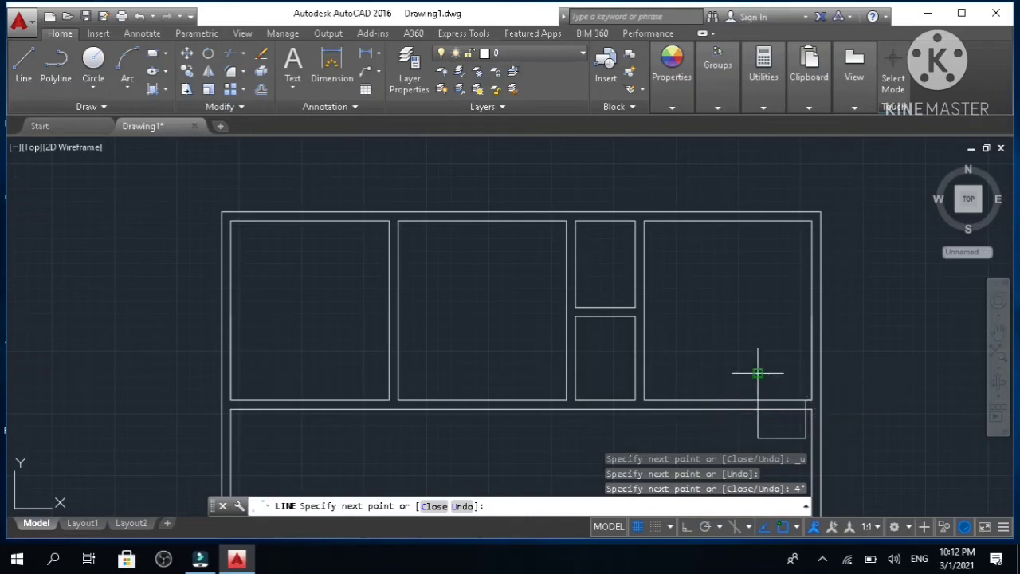
left_click(759, 373)
key("Escape")
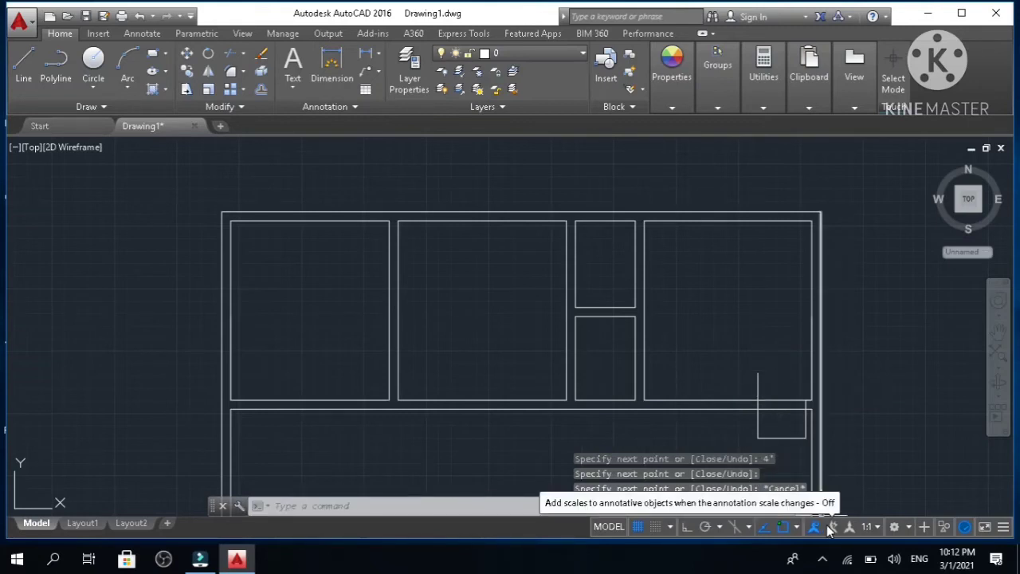
type("t")
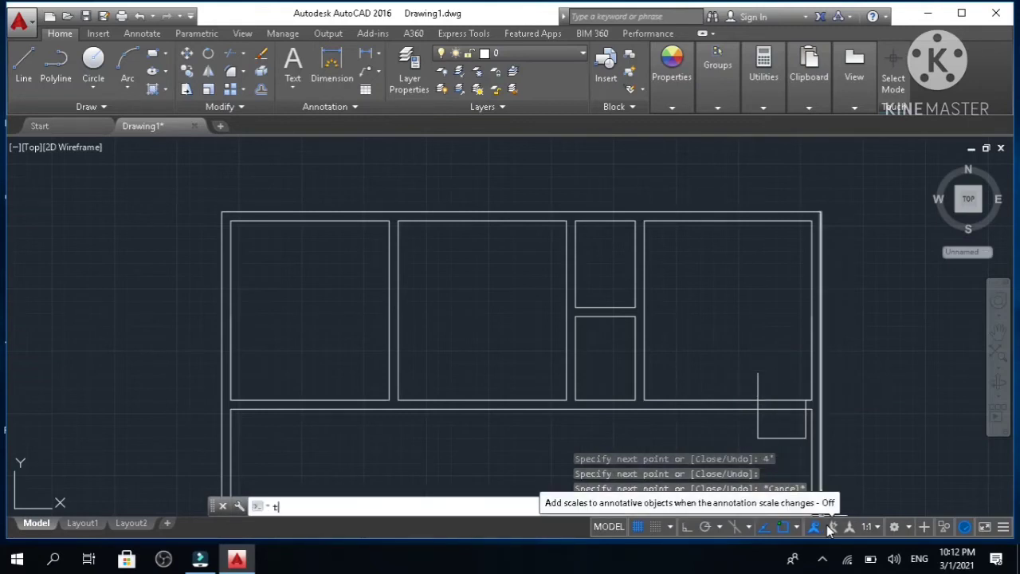
type("r")
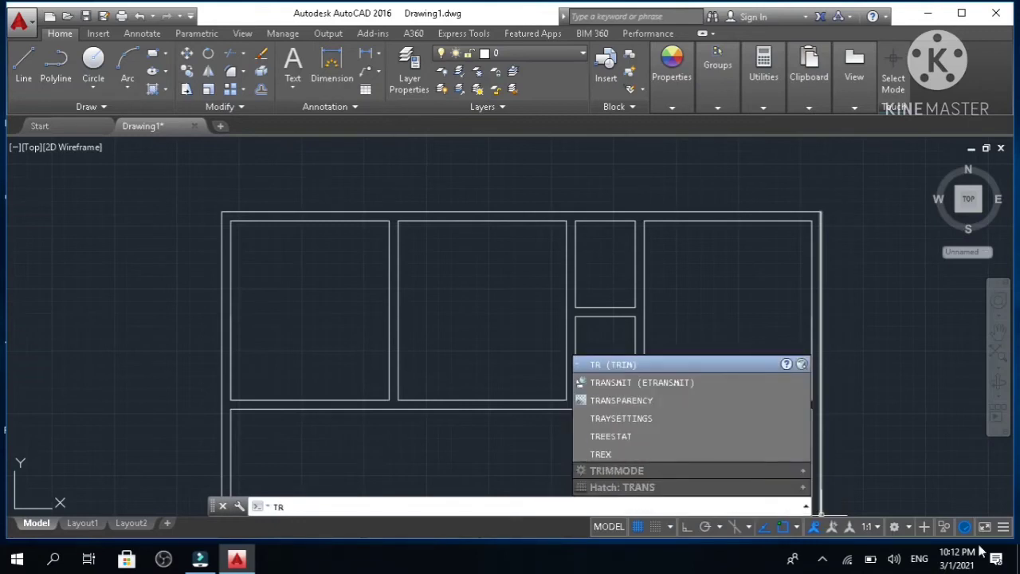
key("Return")
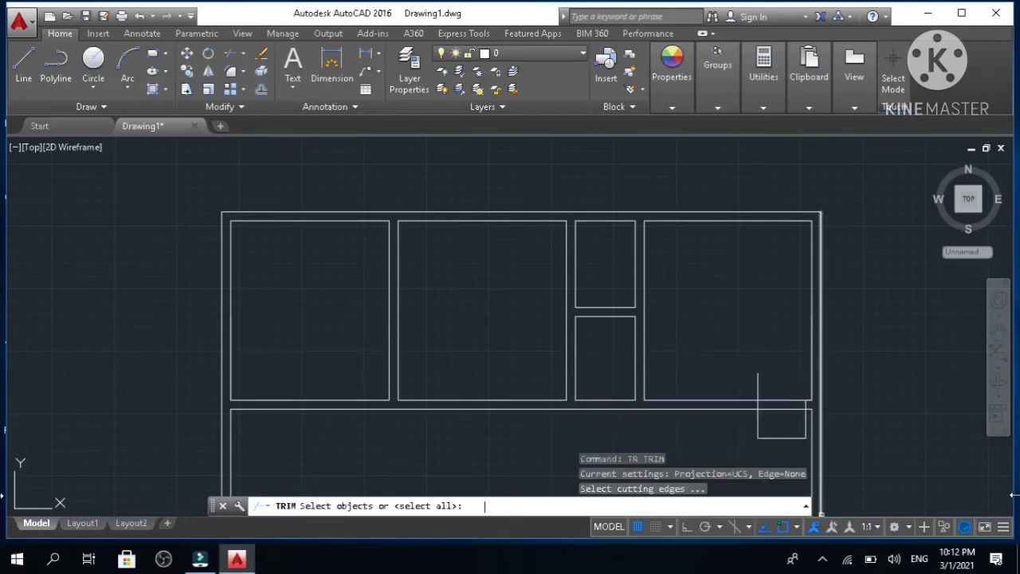
left_click(805, 427)
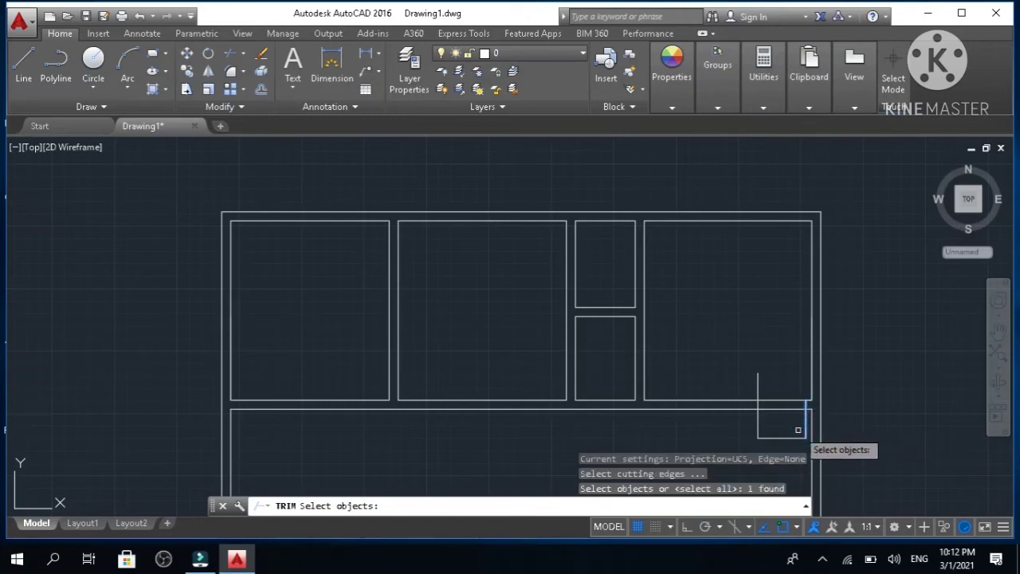
key("Return")
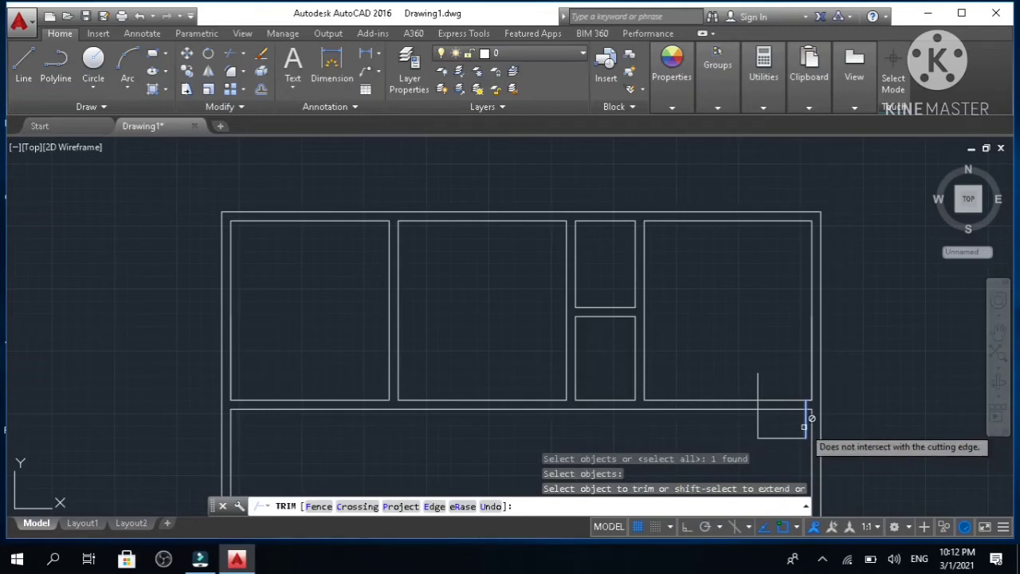
left_click(803, 425)
key("Escape")
key("Escape")
key("Escape")
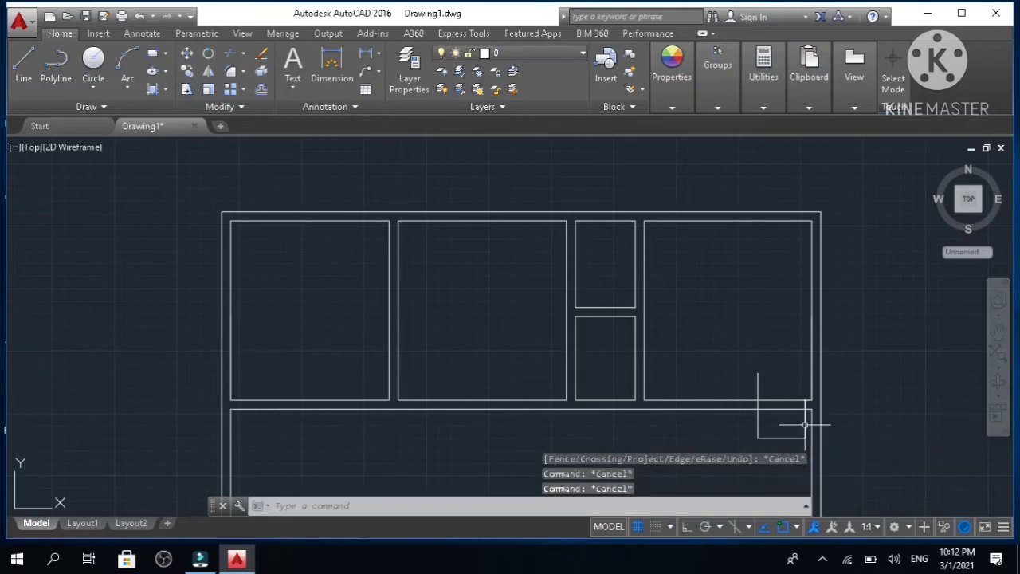
- Trim both jamb lines to the wall thickness and cut away the two wall faces between them to open the doorway
type("tr")
key("Return")
key("Return")
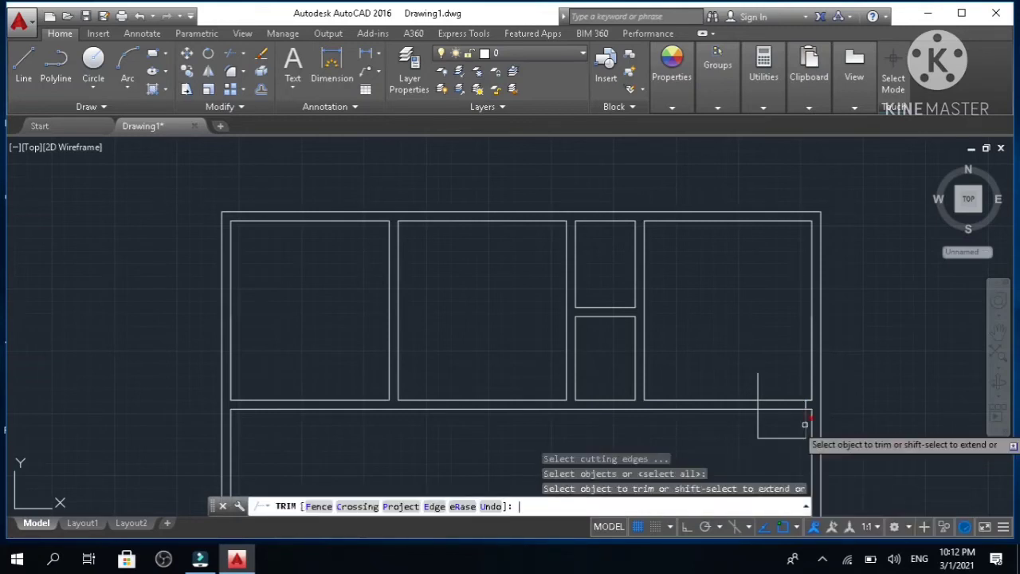
left_click(804, 424)
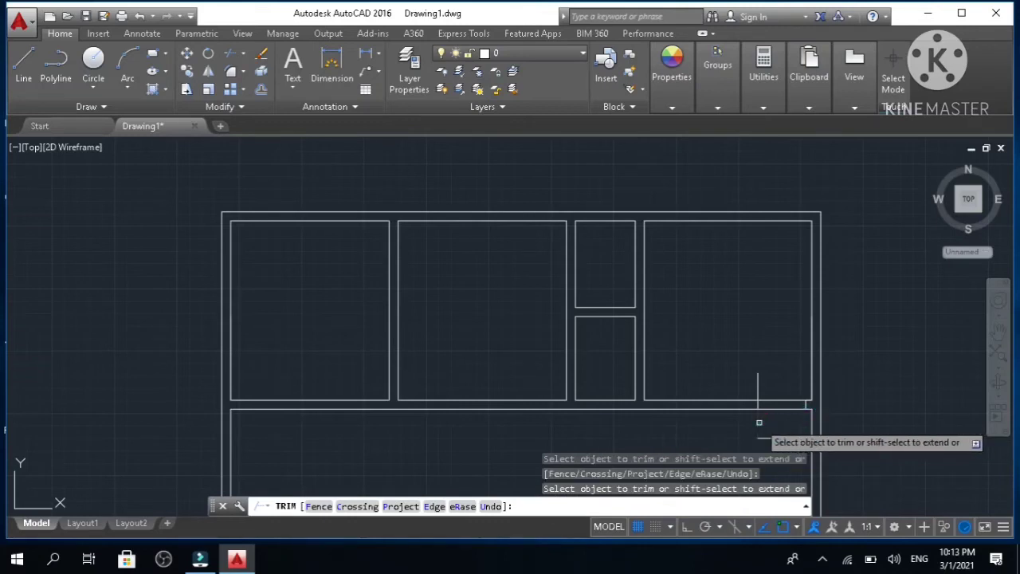
left_click(756, 380)
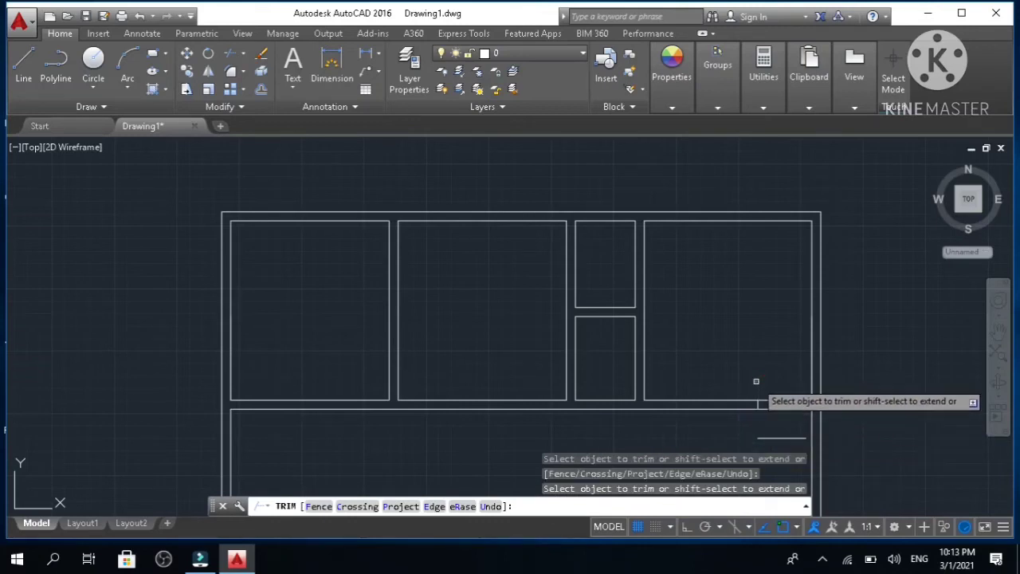
left_click(780, 421)
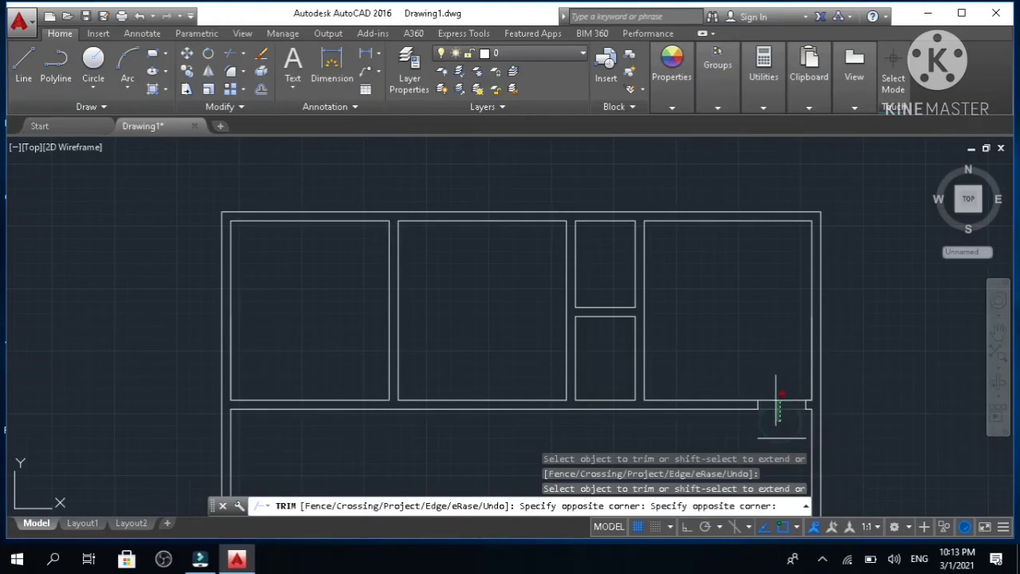
left_click(780, 394)
key("Escape")
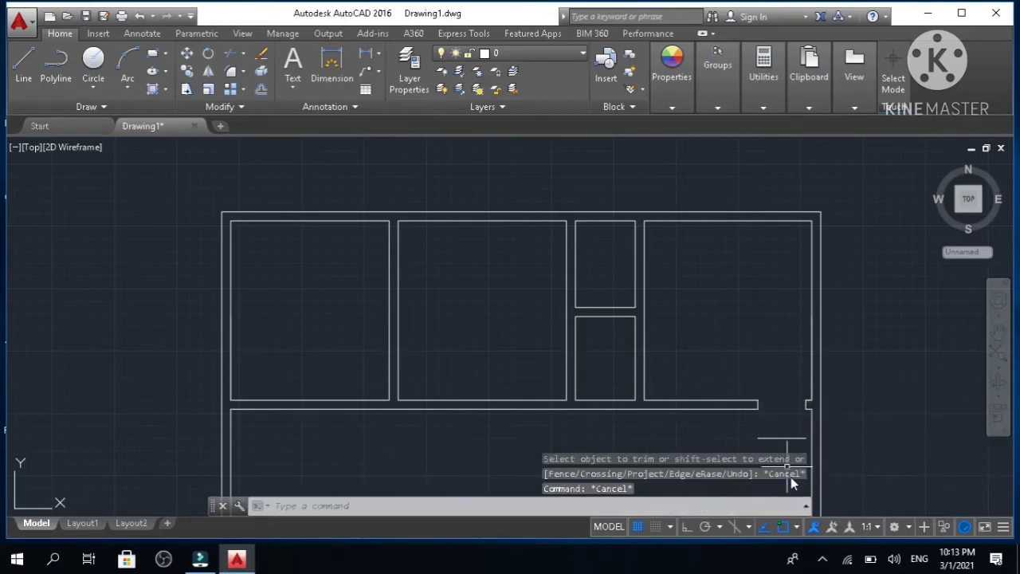
key("Escape")
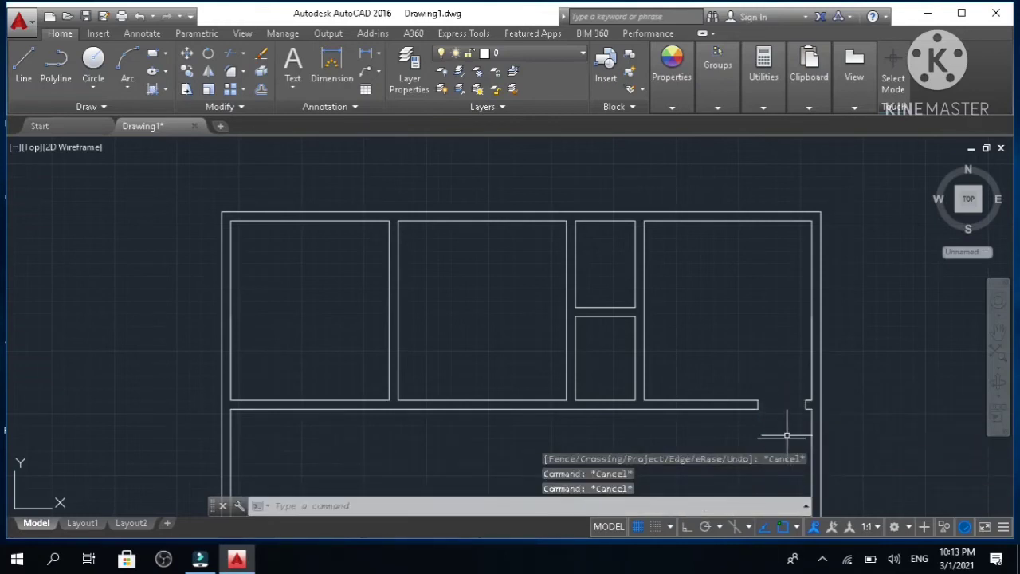
- Delete the leftover 4' horizontal construction line below the doorway
left_click(785, 436)
key("Delete")
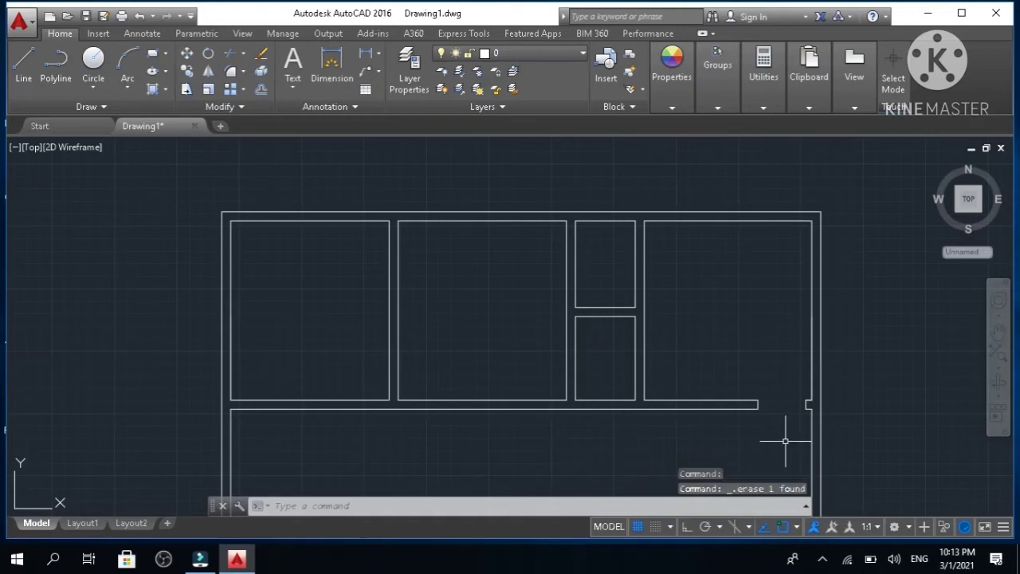
key("Escape")
key("Escape")
key("Escape")
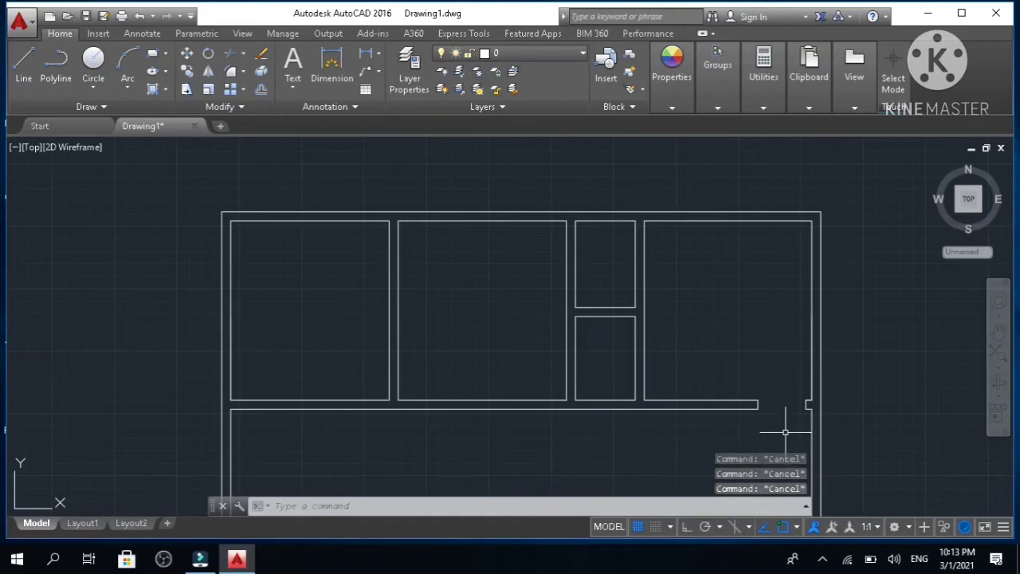
- Draw a vertical door-leaf line a little over 3' long, upward from the upper corner of the doorway's right jamb
scroll(785, 432, "up", 4)
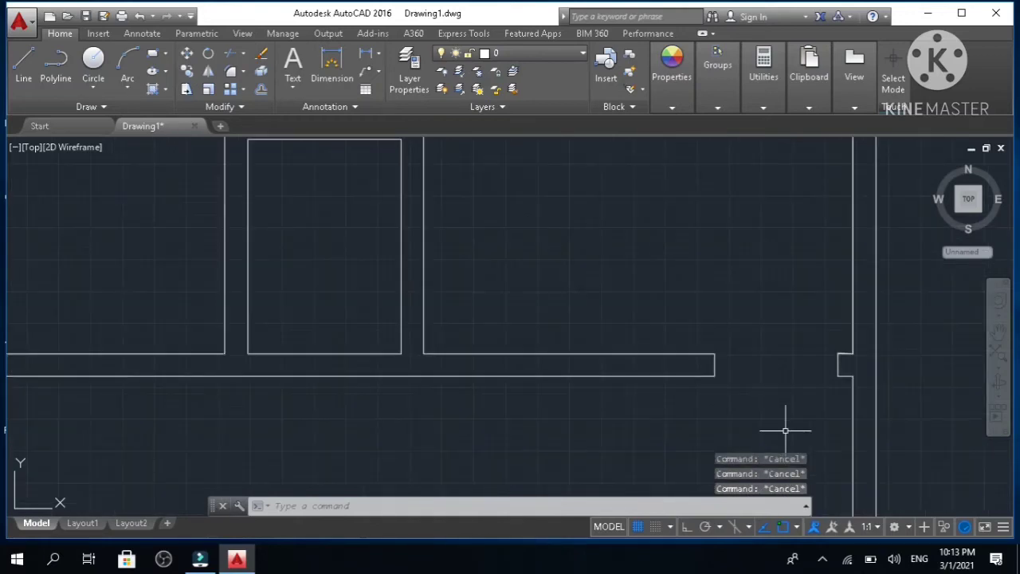
middle_click_drag(808, 419, 676, 437)
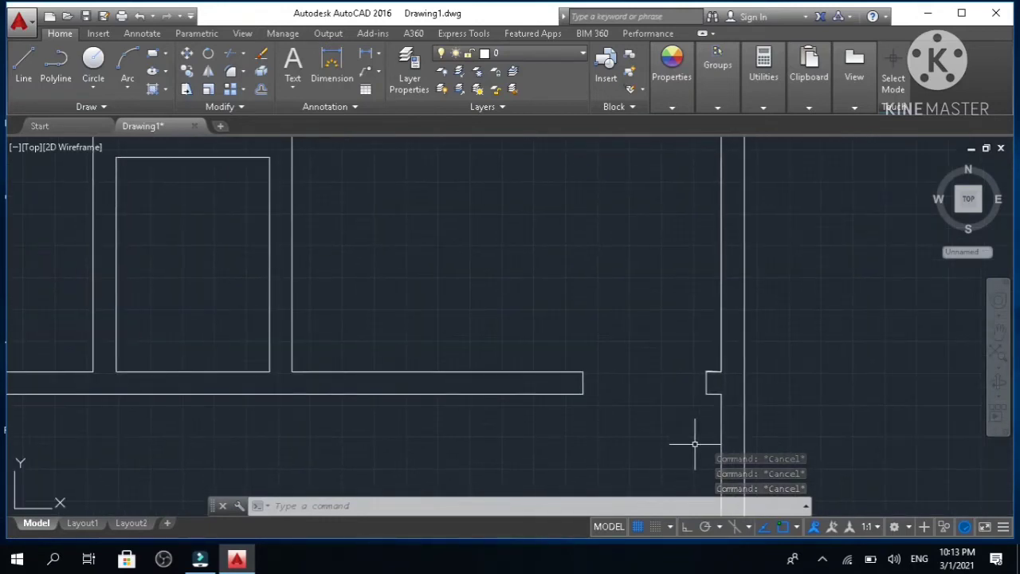
type("l")
key("Return")
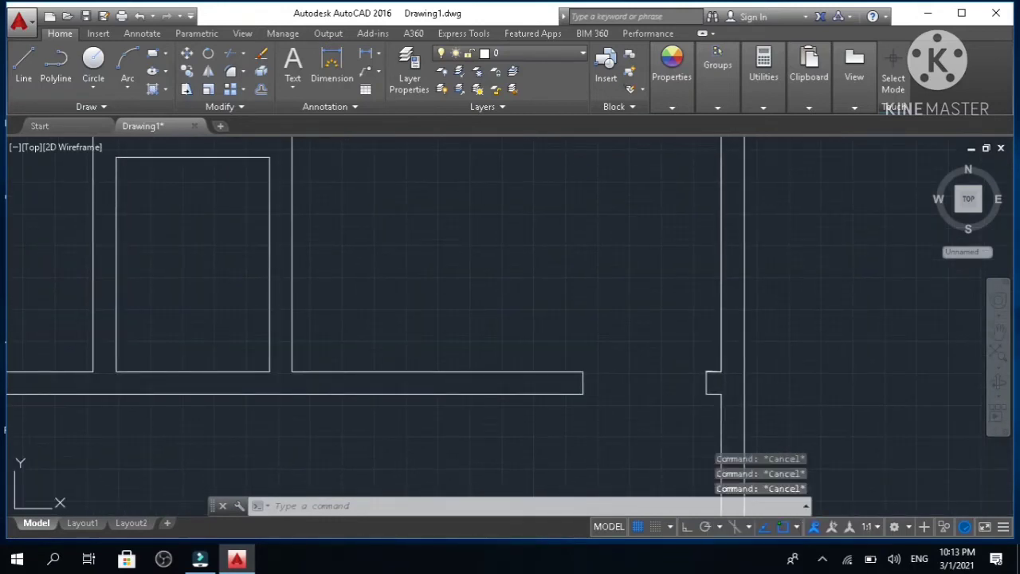
left_click(707, 371)
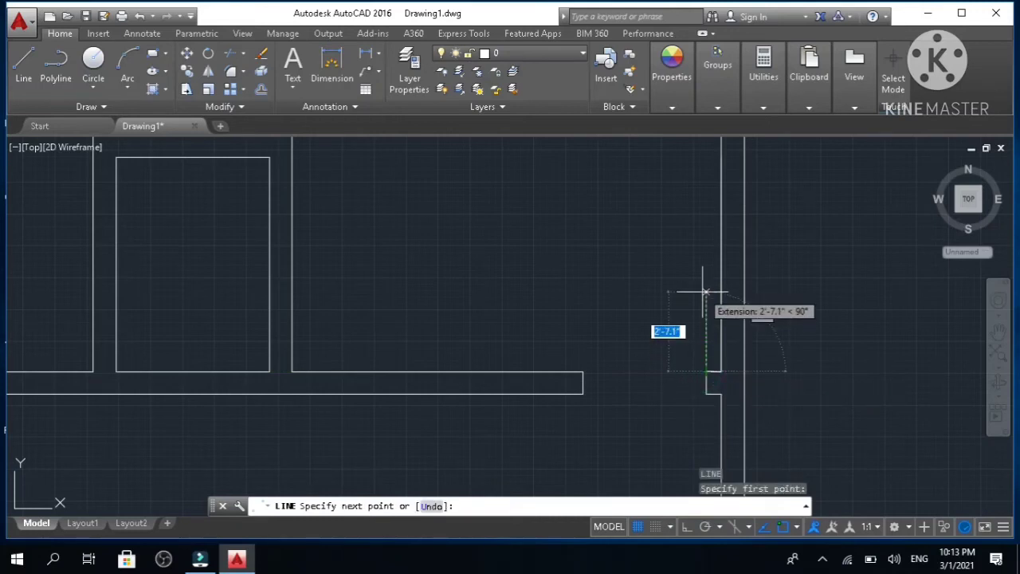
type("3")
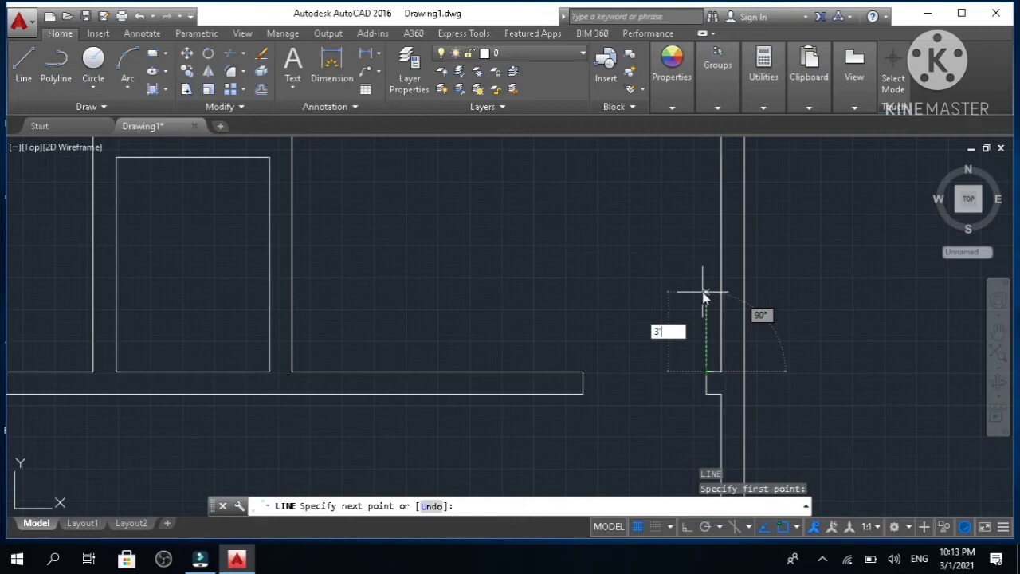
key("Return")
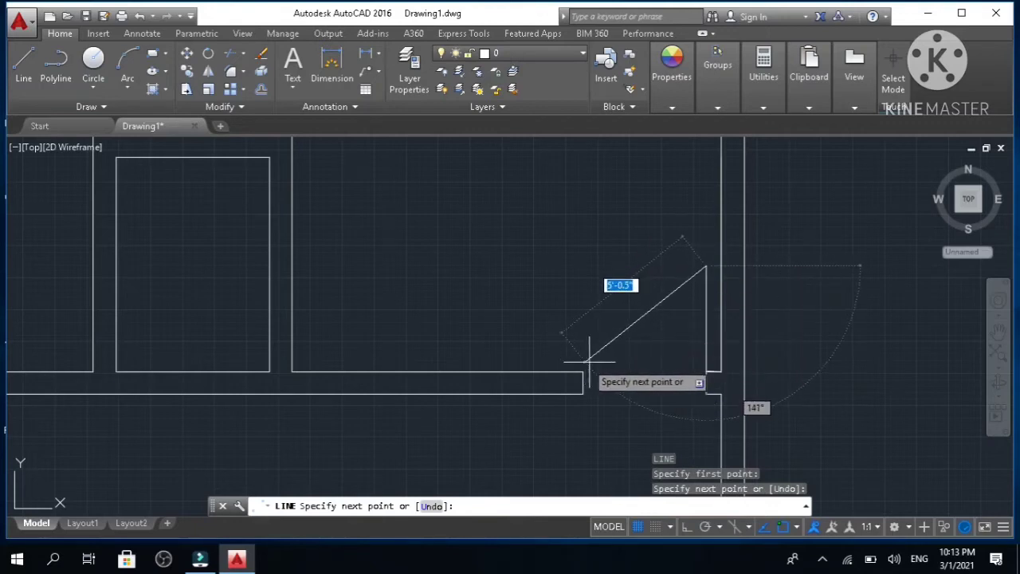
key("Escape")
key("Escape")
key("Escape")
key("Escape")
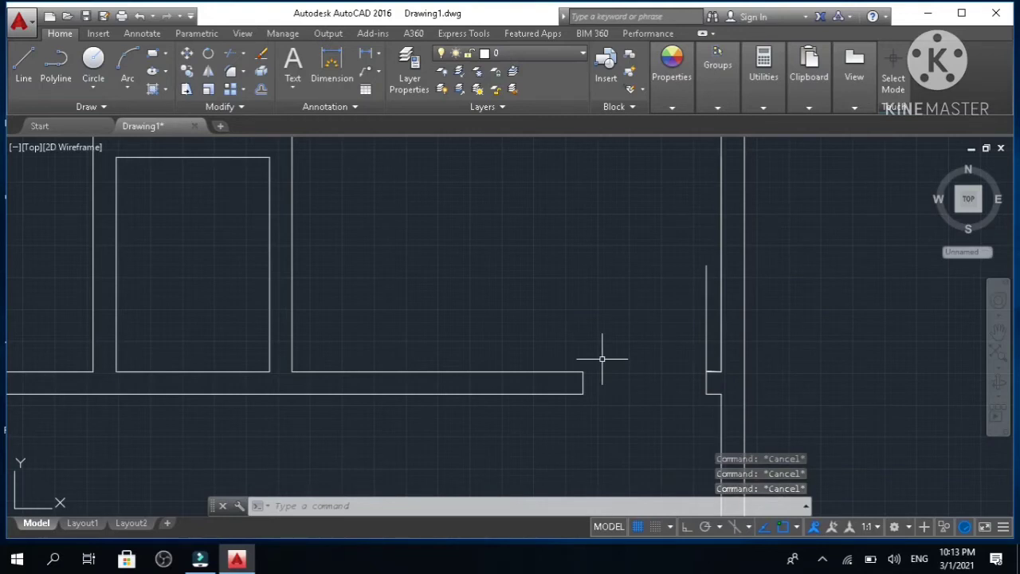
- Draw a three-point door-swing arc from the leaf's free end through the left jamb's upper corner, ending just below the wall
type("A")
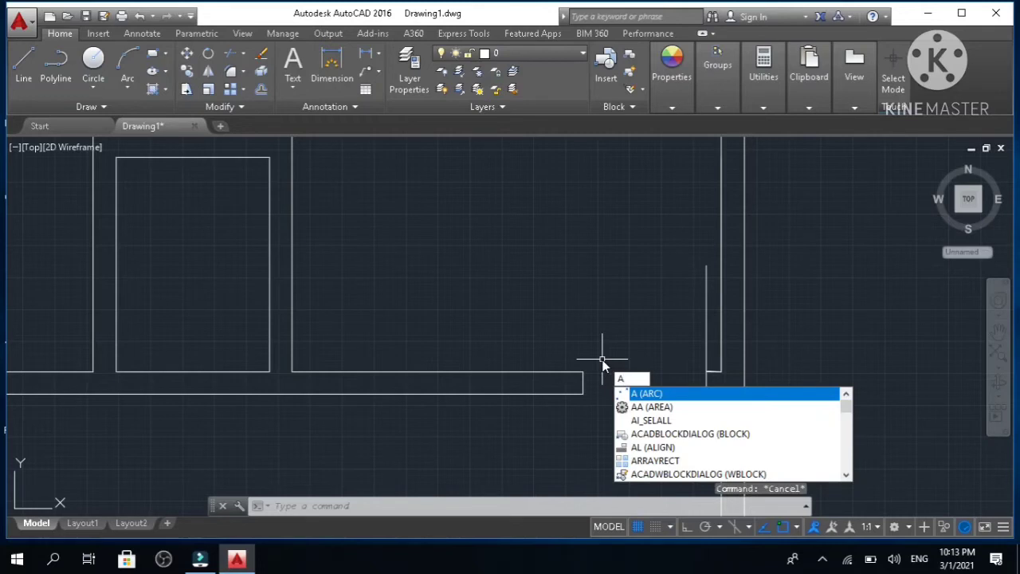
key("Return")
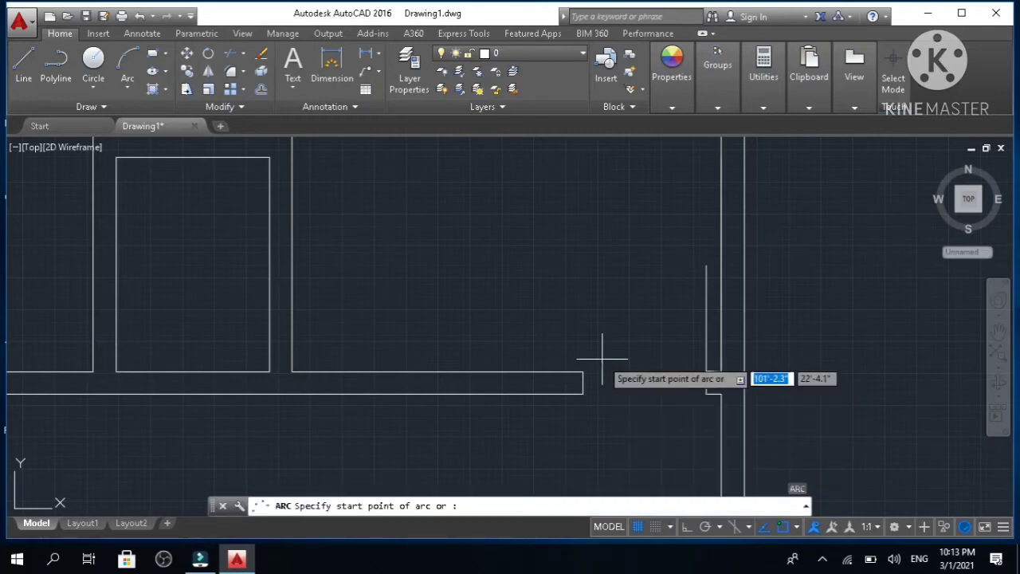
left_click(705, 266)
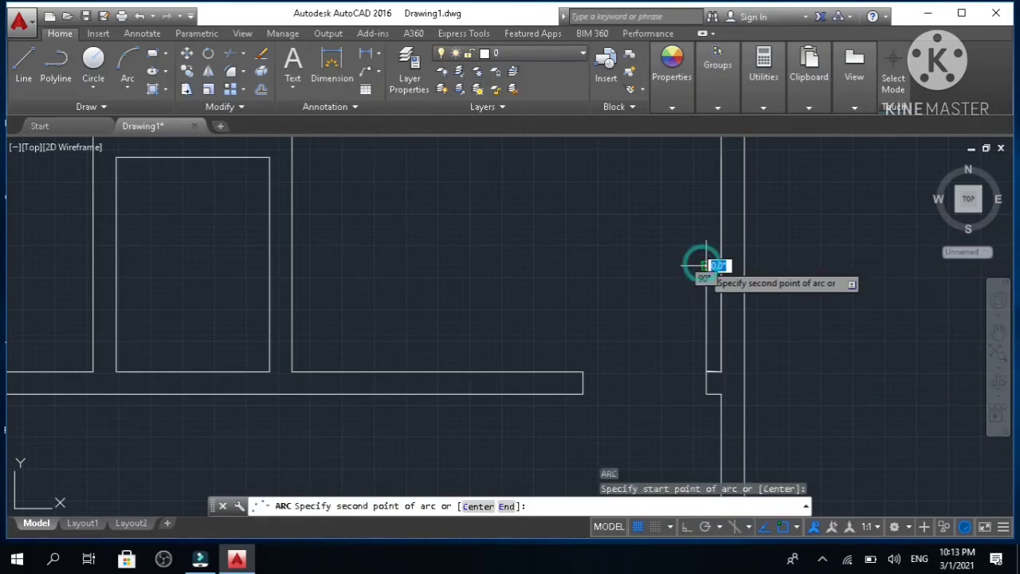
left_click(582, 371)
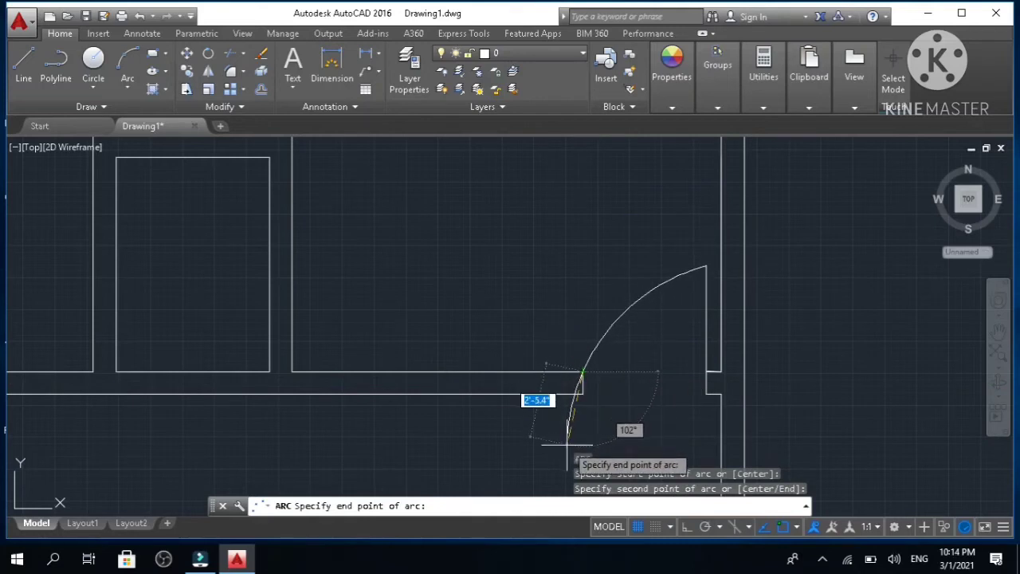
left_click(567, 444)
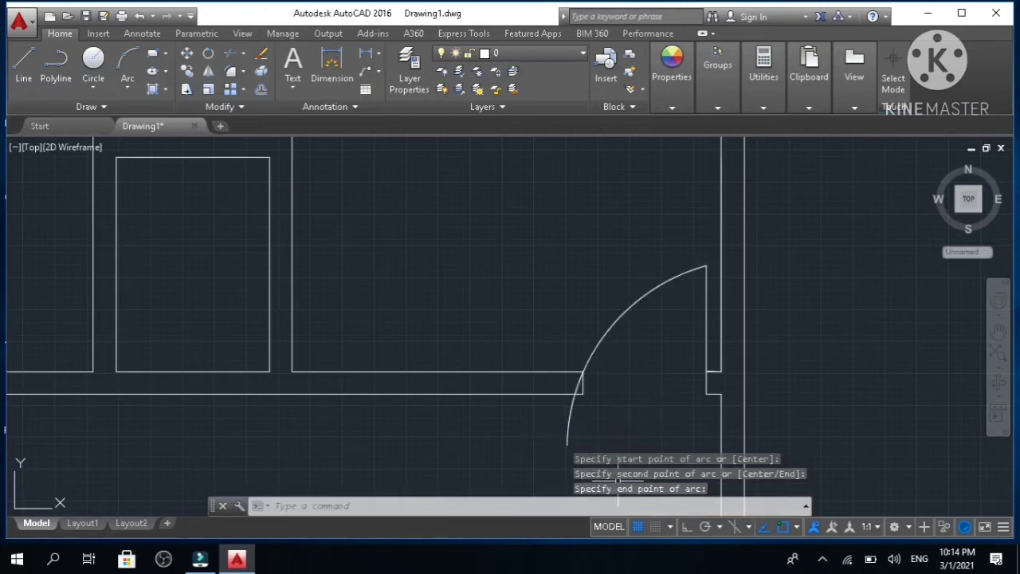
scroll(632, 418, "up", 5)
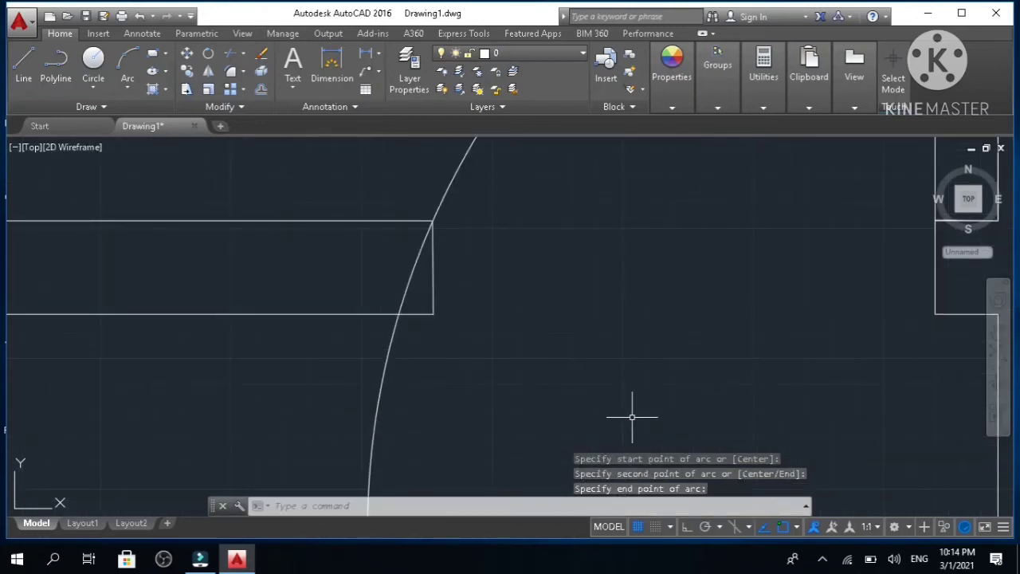
scroll(631, 415, "down", 4)
key("Escape")
key("Escape")
key("Escape")
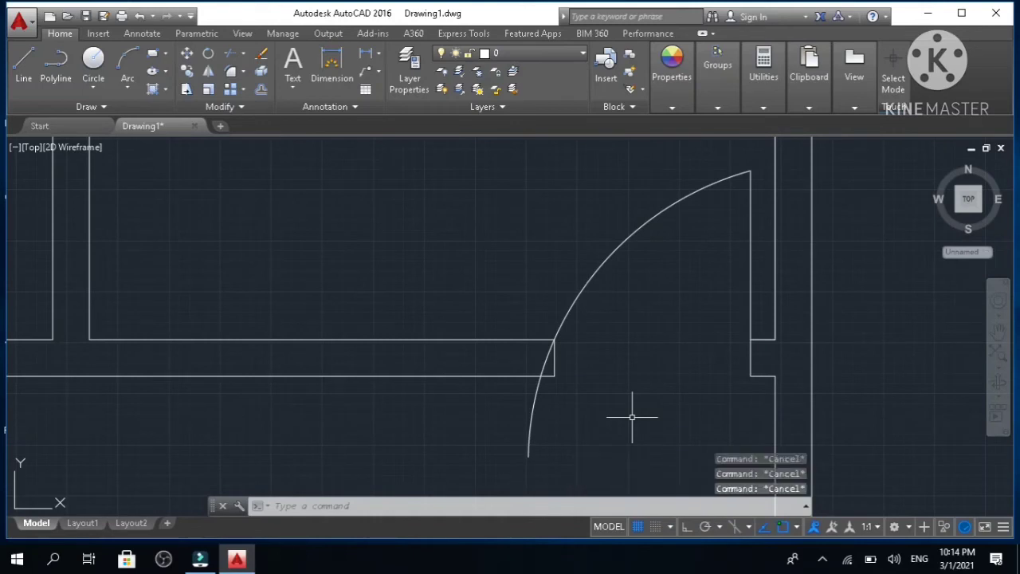
- Trim away the parts of the swing arc that run through and below the wall past the left jamb's upper corner
type("TR")
key("Return")
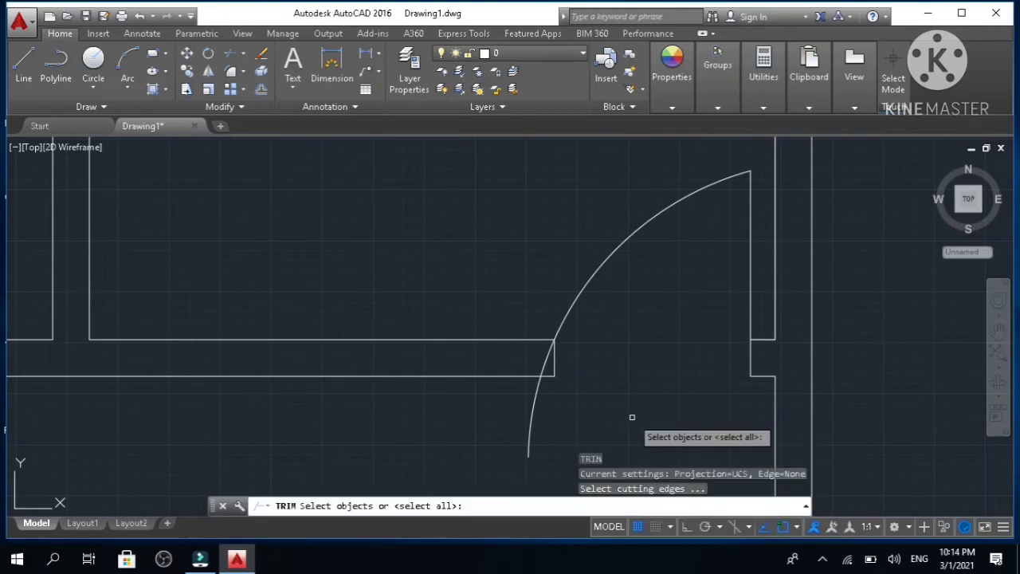
key("Return")
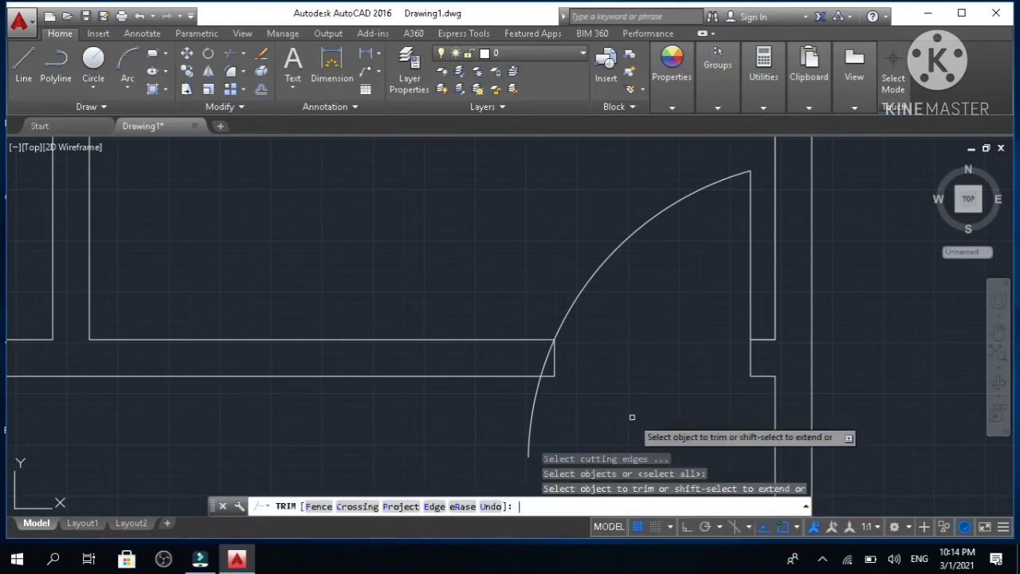
left_click(532, 422)
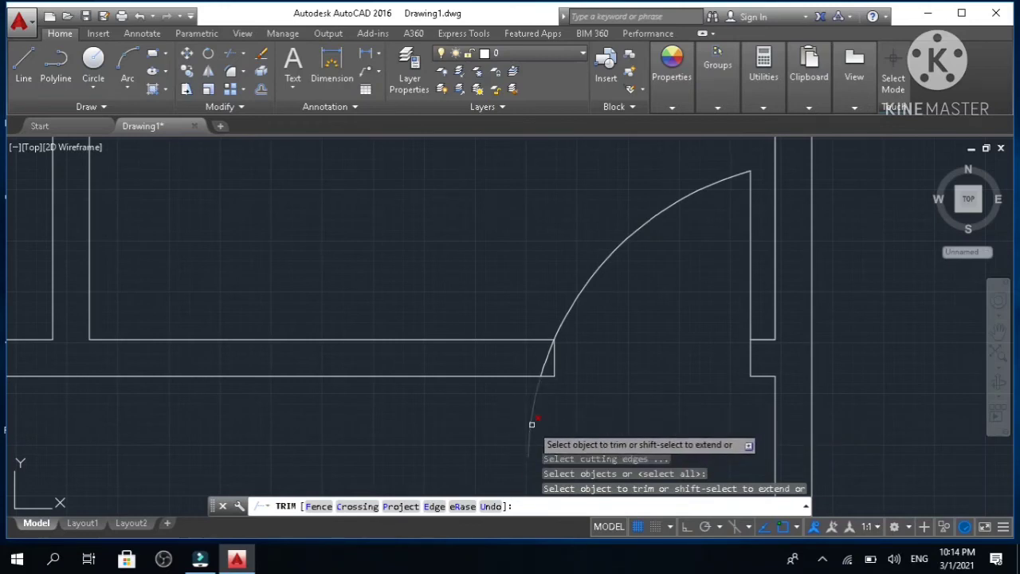
left_click(548, 358)
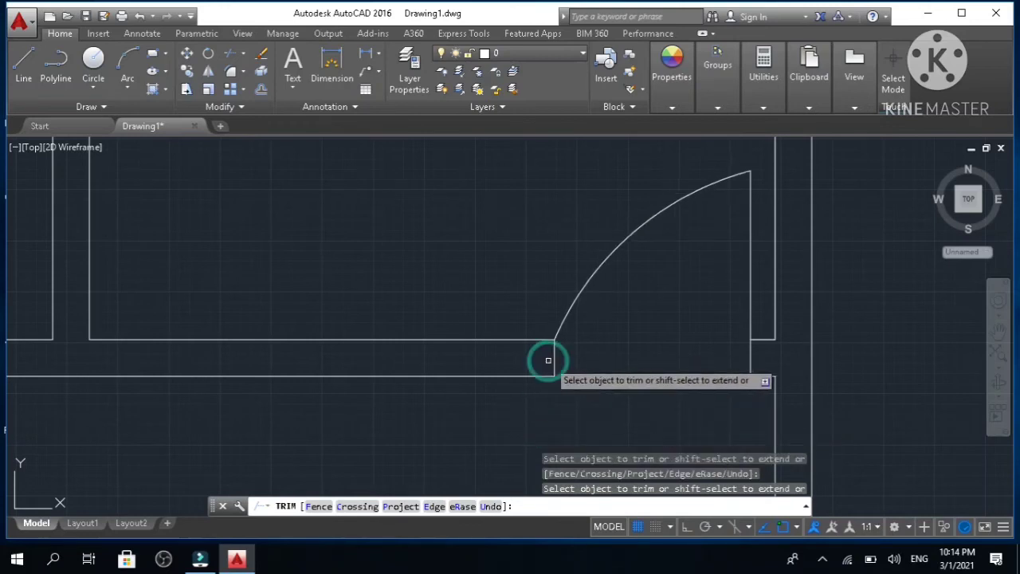
scroll(548, 361, "down", 6)
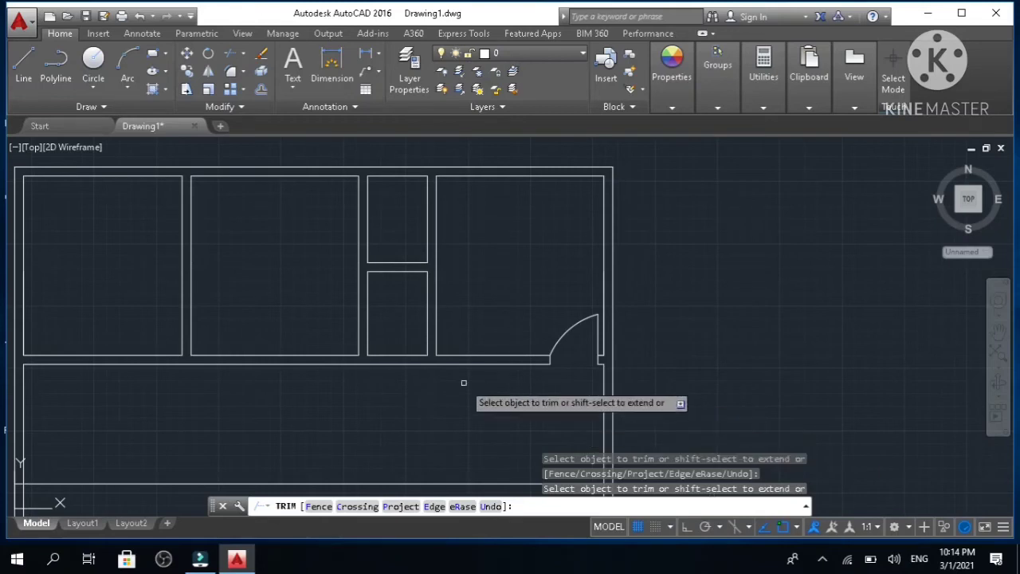
scroll(424, 369, "down", 2)
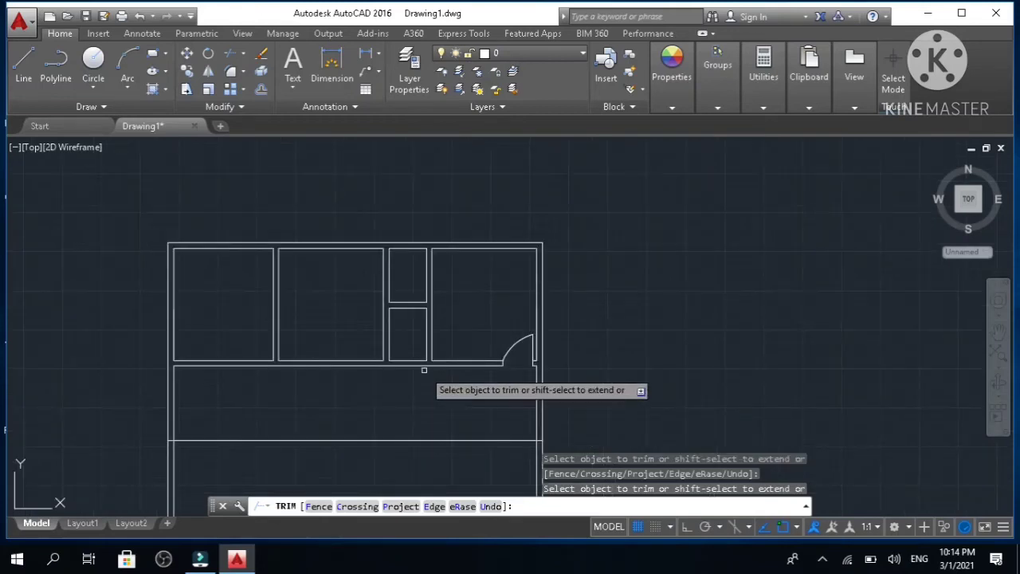
key("Escape")
key("Escape")
key("Escape")
key("Escape")
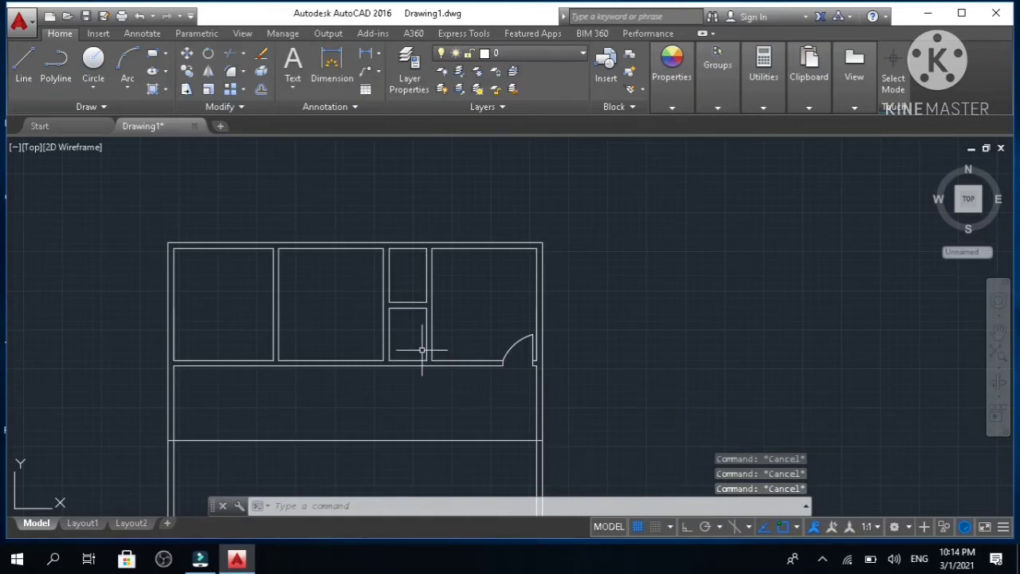
left_click(823, 560)
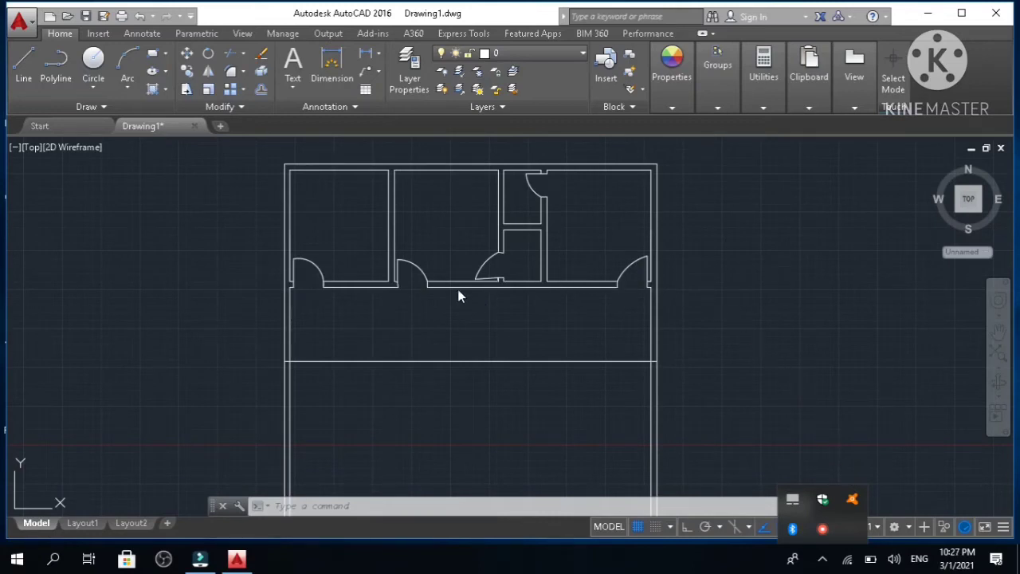
scroll(455, 258, "up", 2)
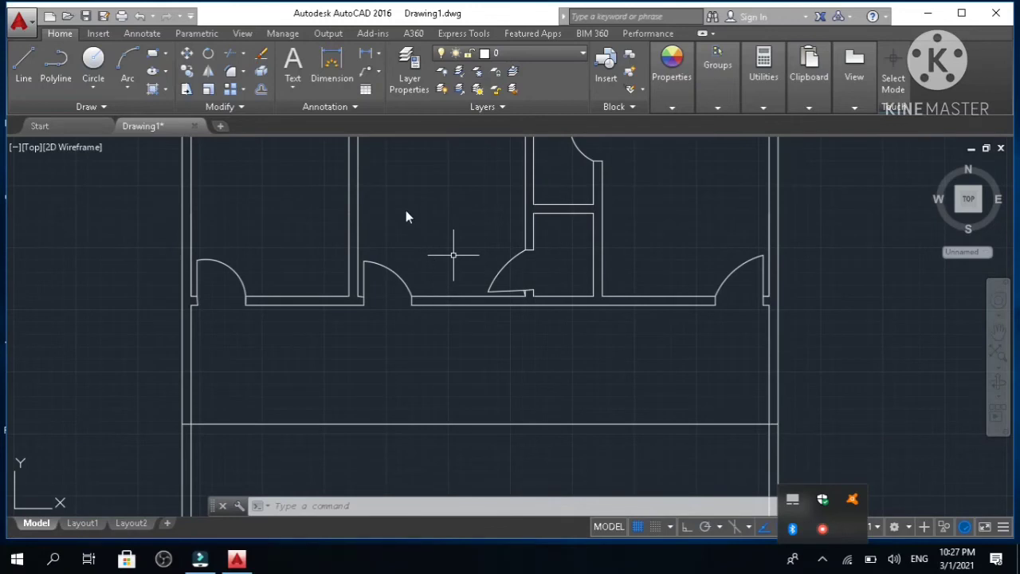
middle_click_drag(395, 216, 395, 311)
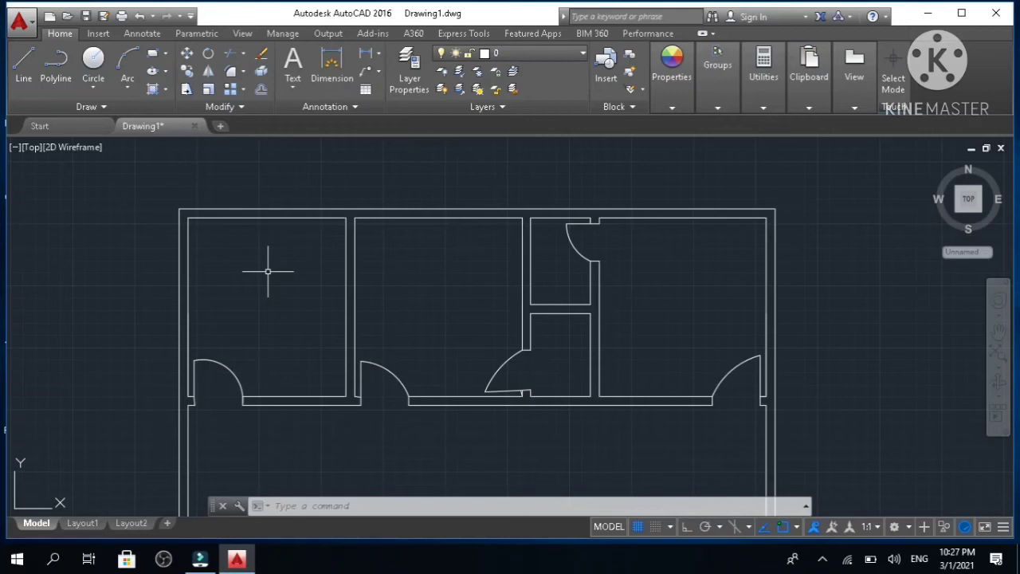
- Try to label the leftmost room "room1" with single-line text 1' high and no rotation
type("T")
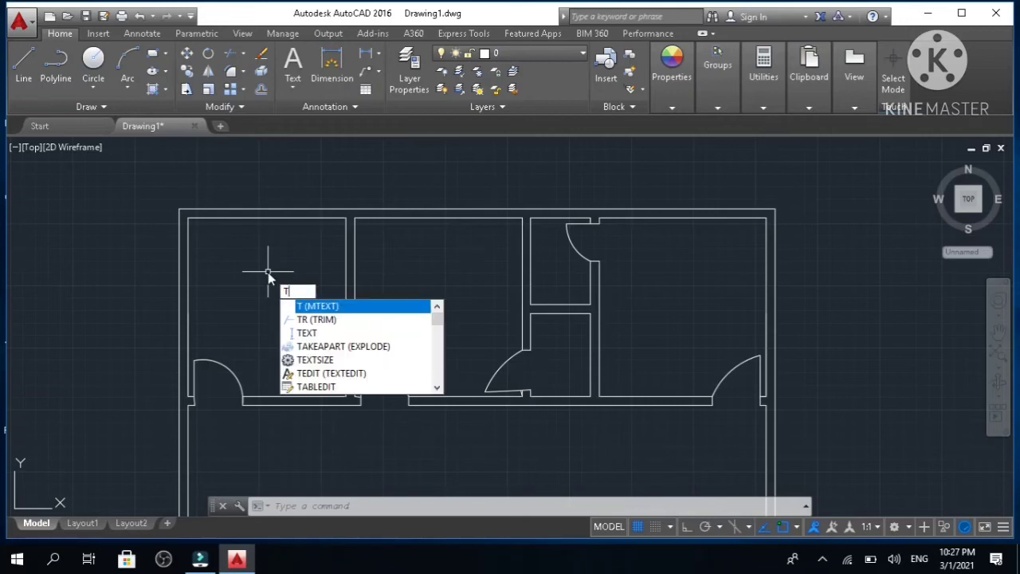
type("E")
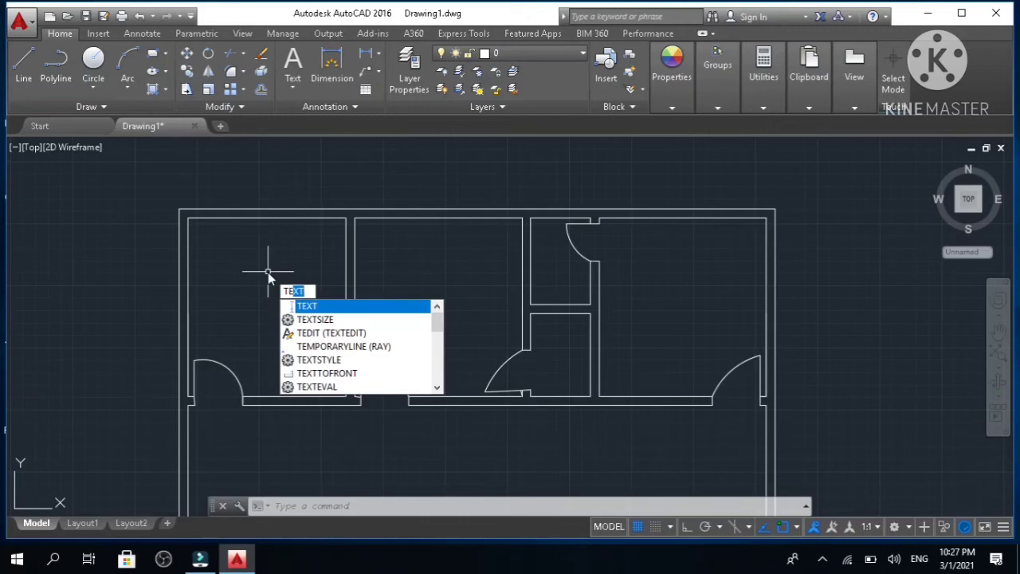
key("Return")
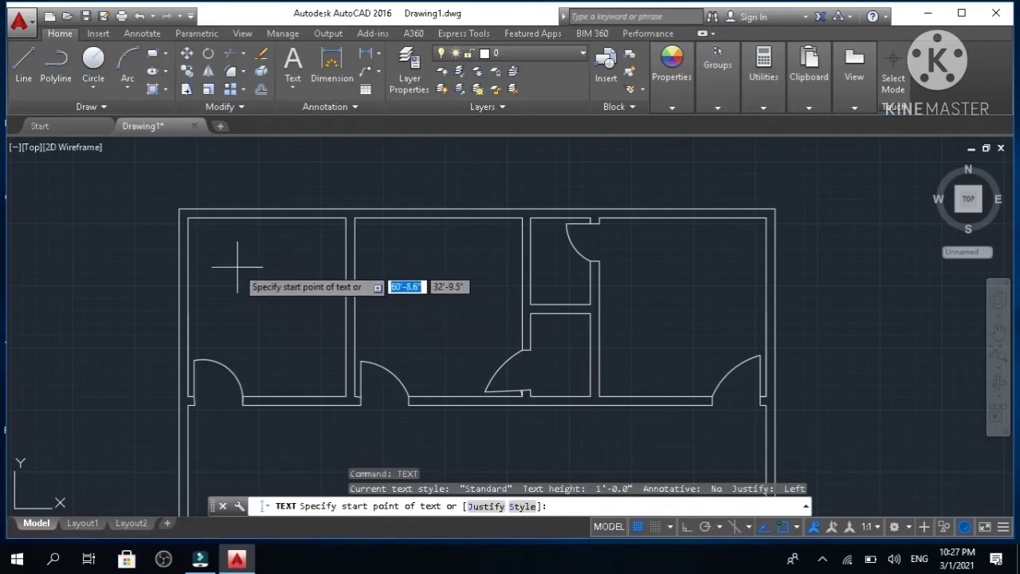
left_click(213, 260)
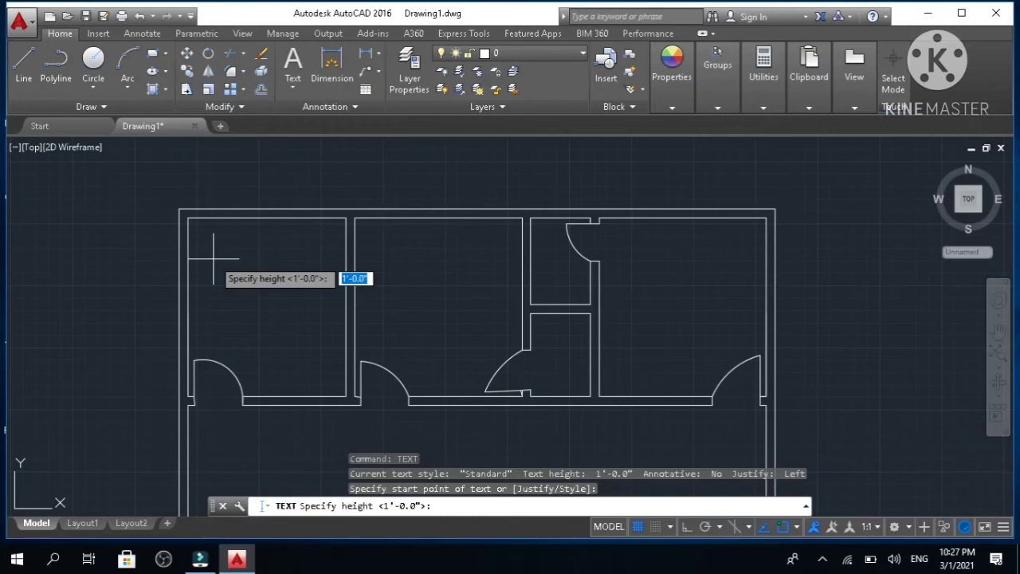
type("2'")
key("BackSpace")
type("1'")
key("Return")
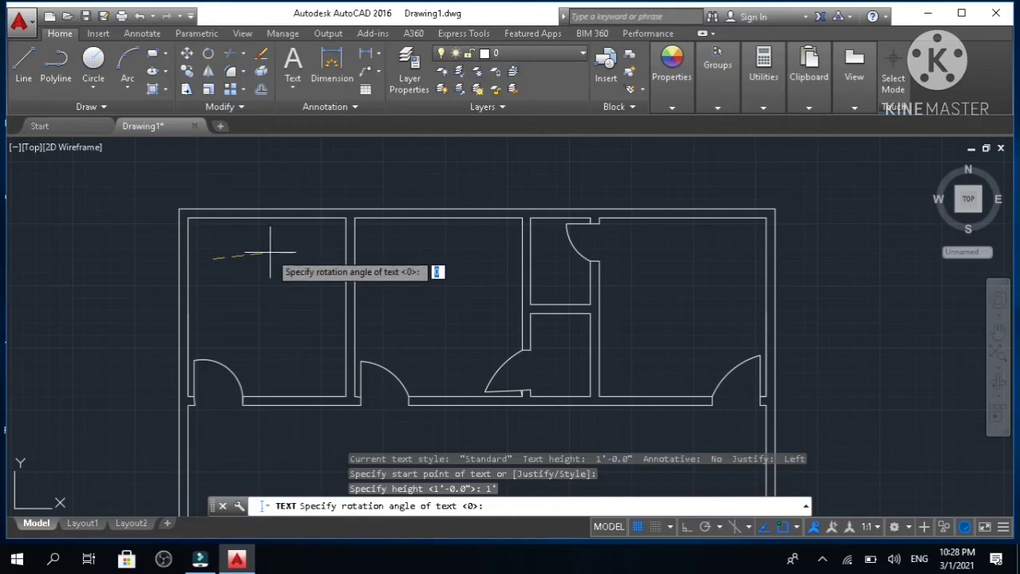
key("Return")
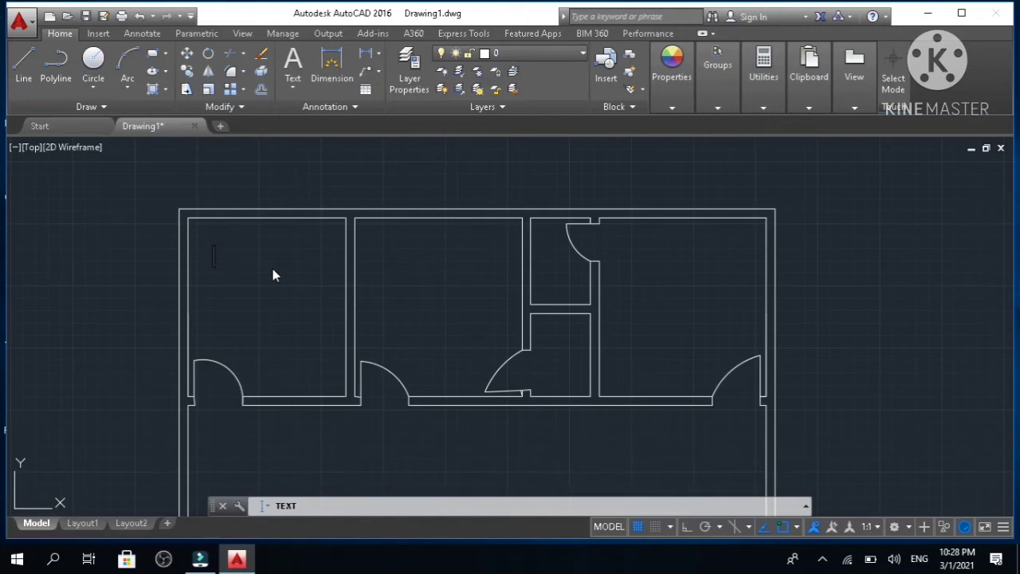
type("room1")
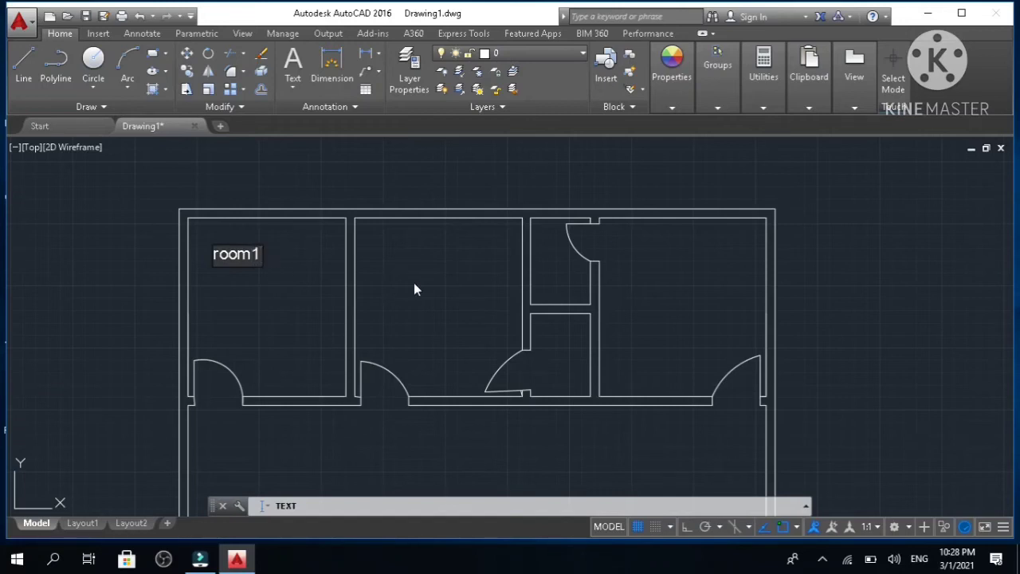
key("Escape")
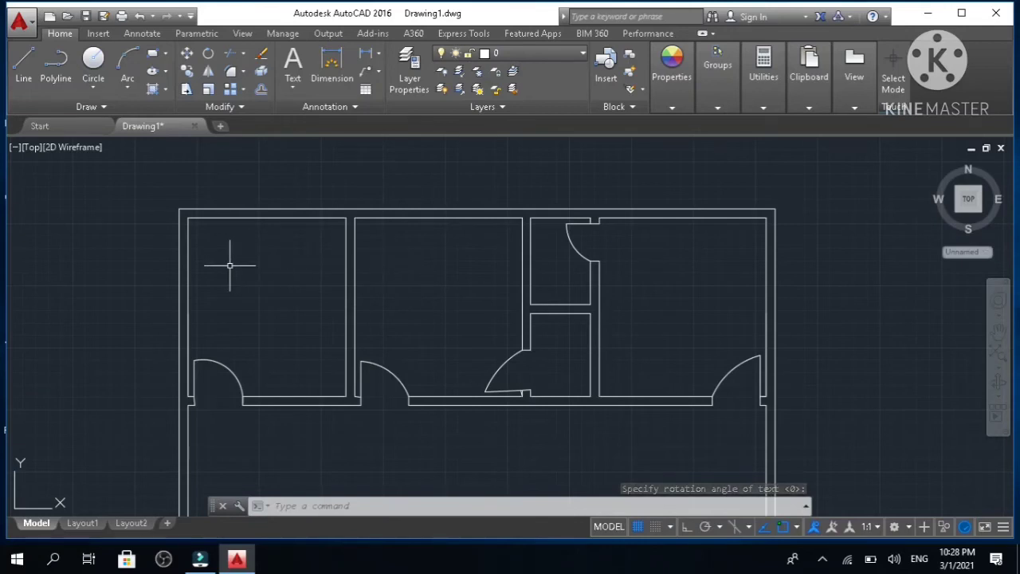
- Place the single-line text "room1" in the upper part of the leftmost room, with 1' height and 0 rotation
type("T")
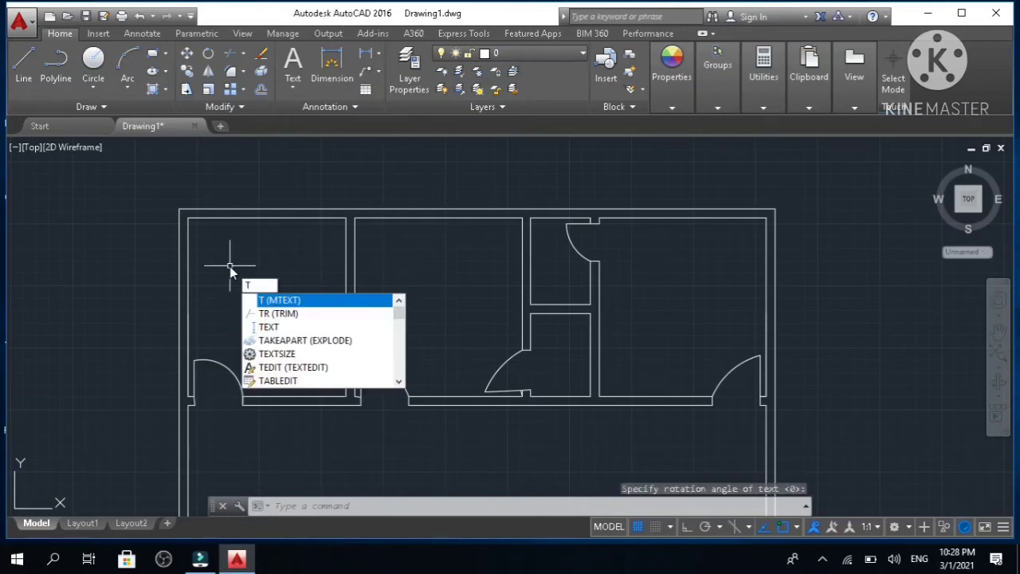
type("EXT")
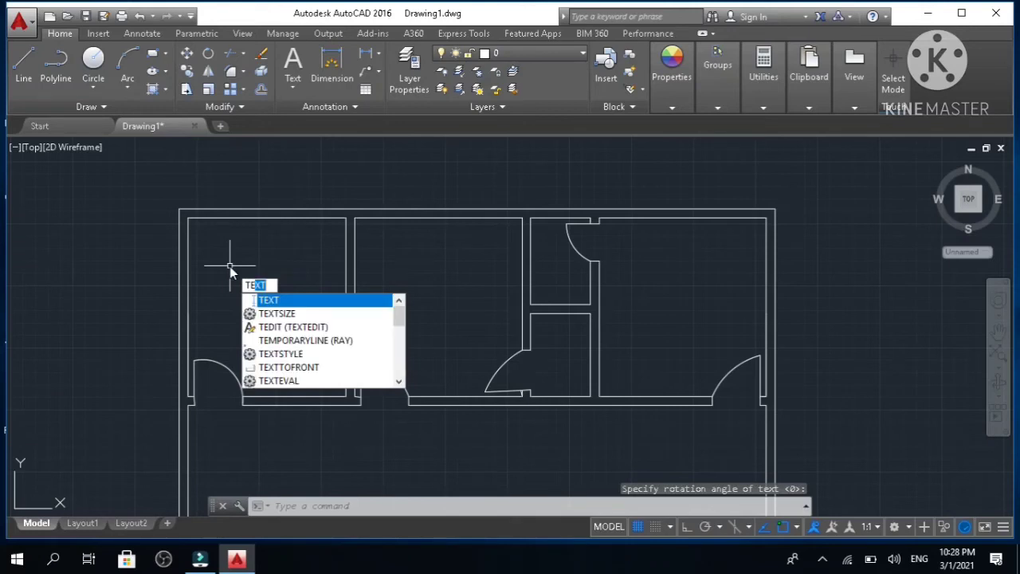
key("Return")
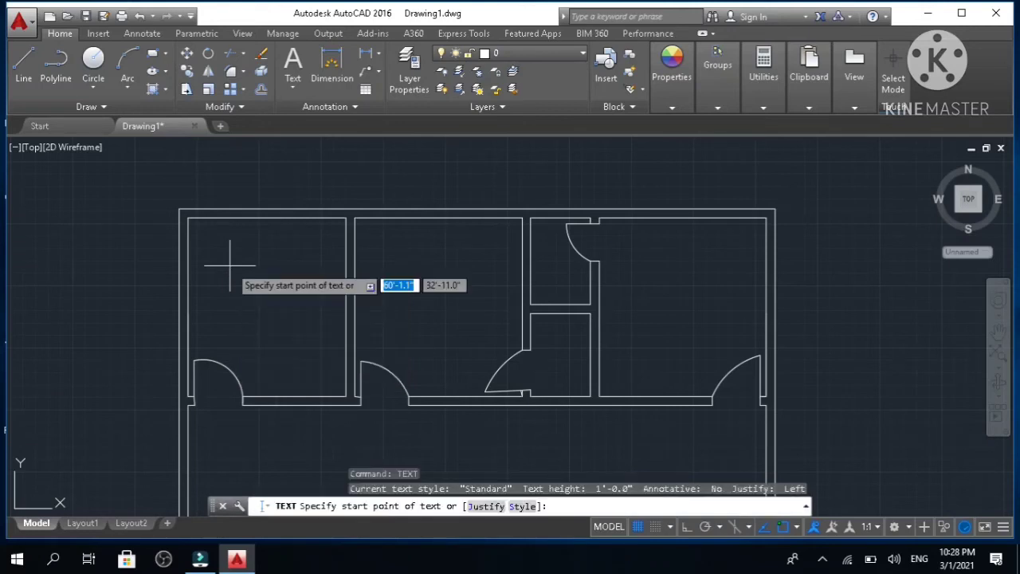
left_click(224, 261)
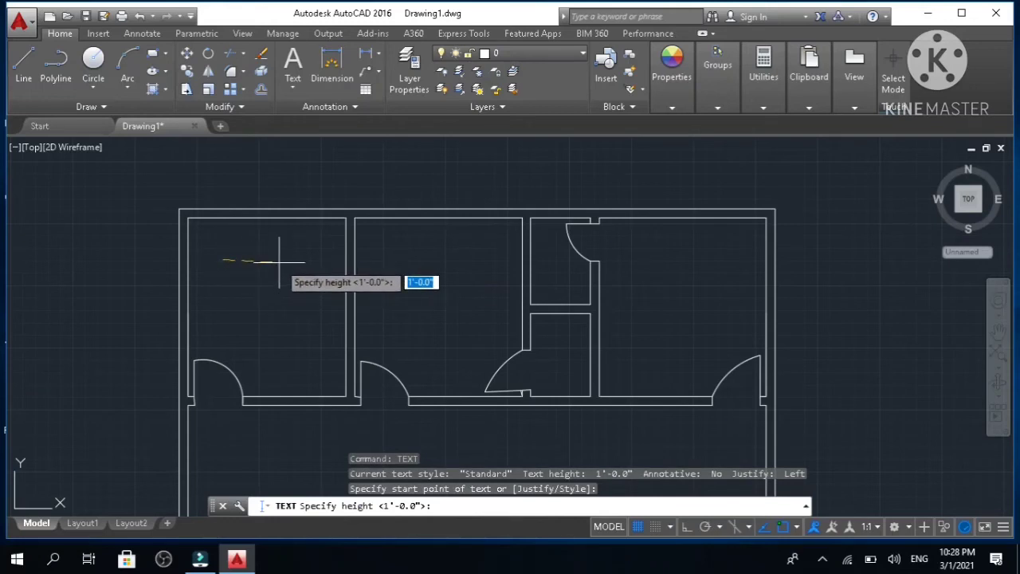
key("Return")
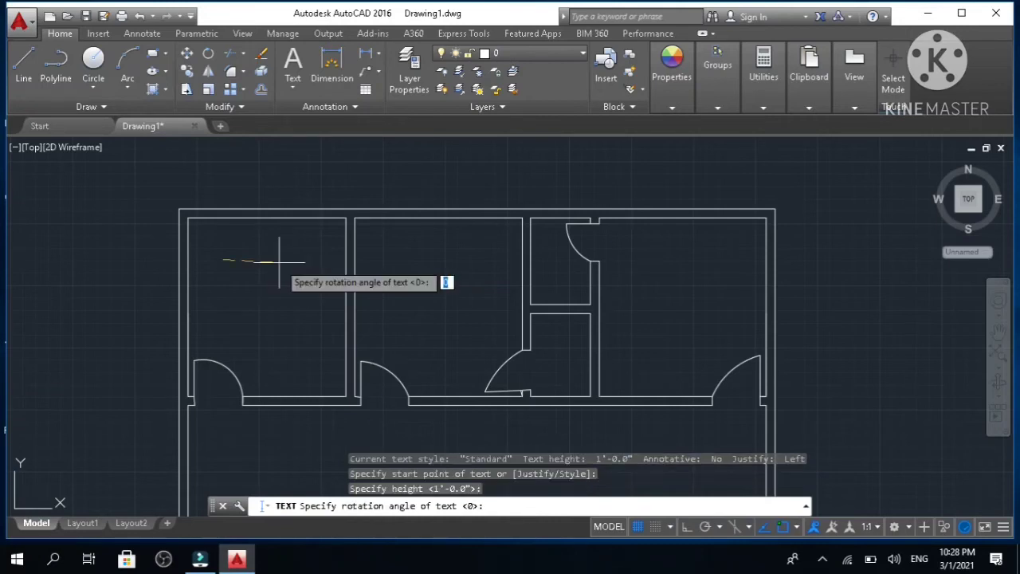
key("Return")
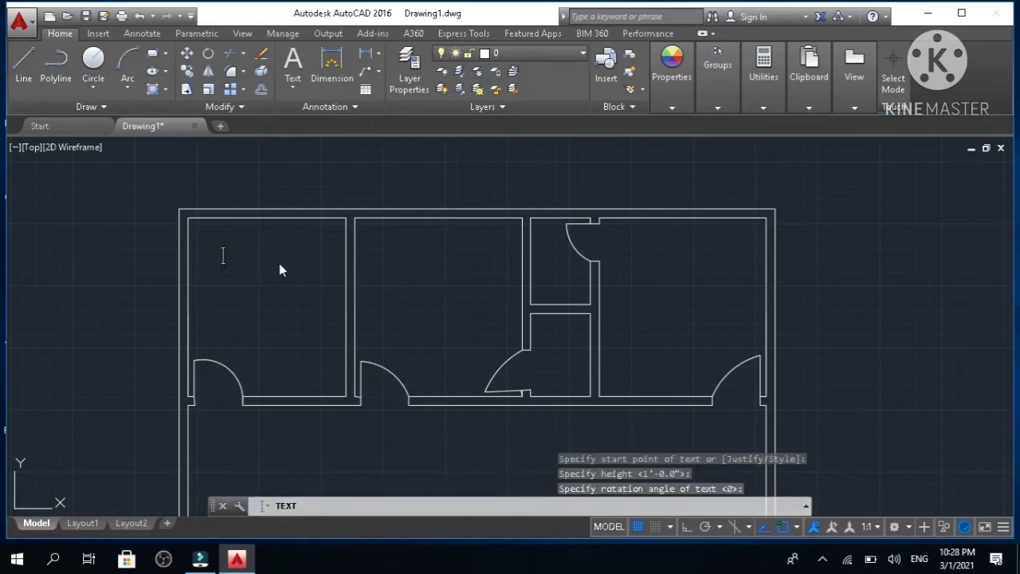
type("roo")
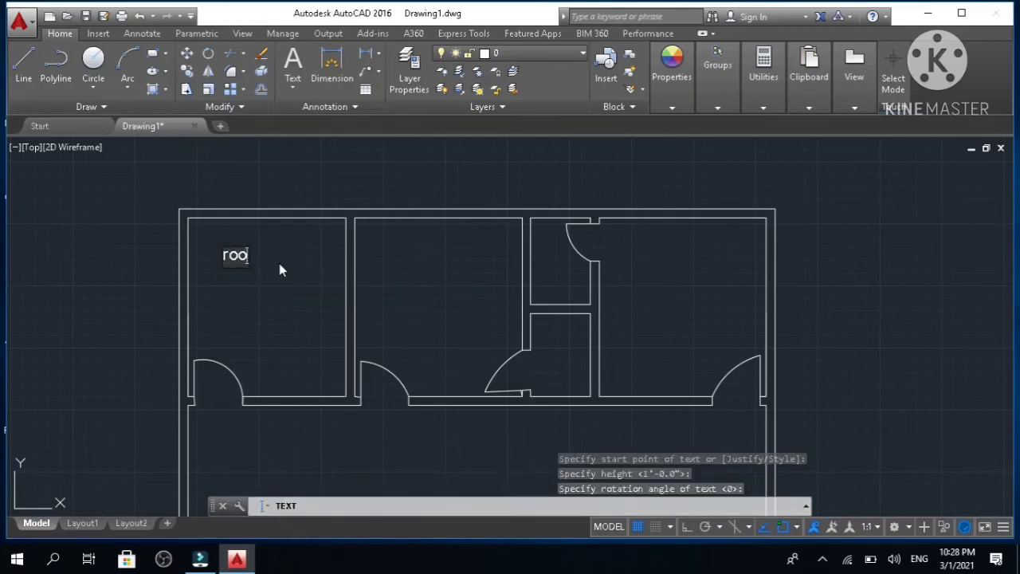
type("m1")
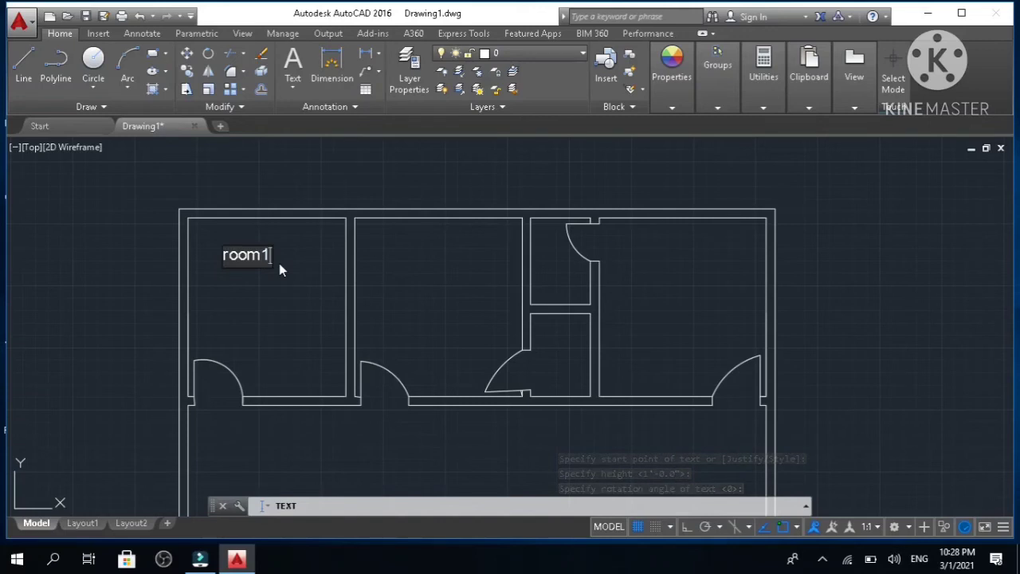
left_click(288, 294)
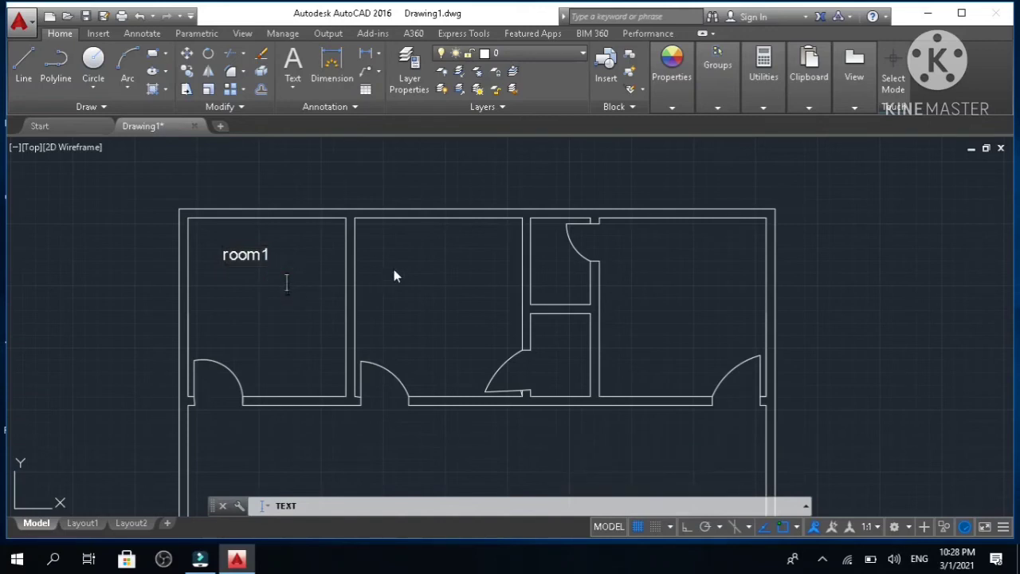
key("Escape")
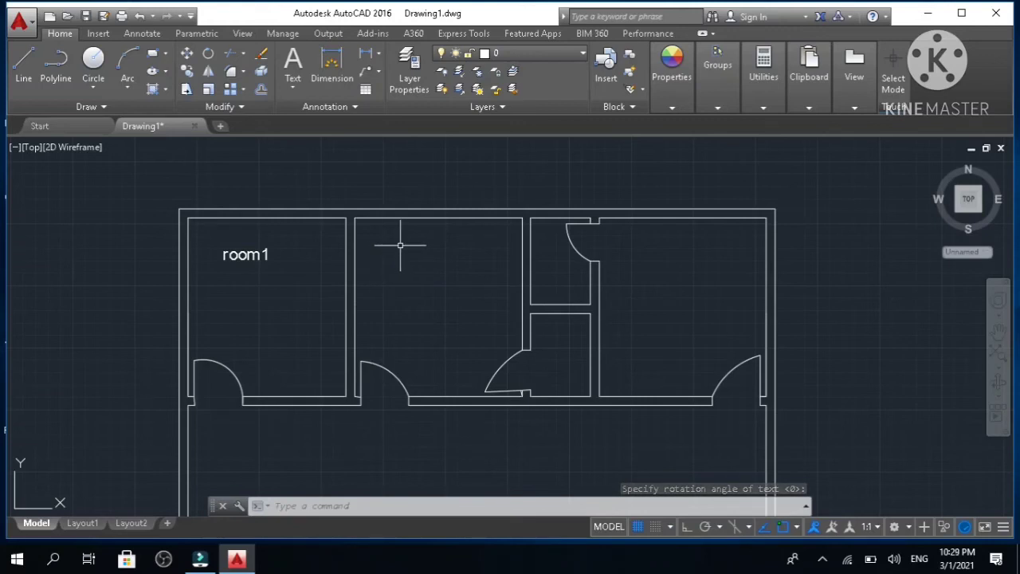
- Place the single-line text "room2" in the upper part of the second room, with 1' height and 0 rotation
type("Tex")
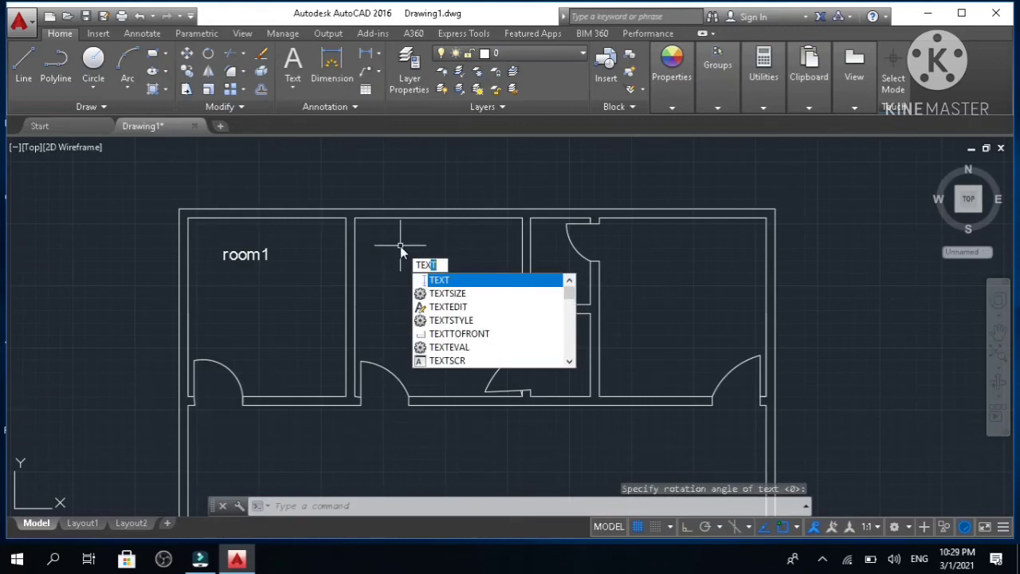
key("Return")
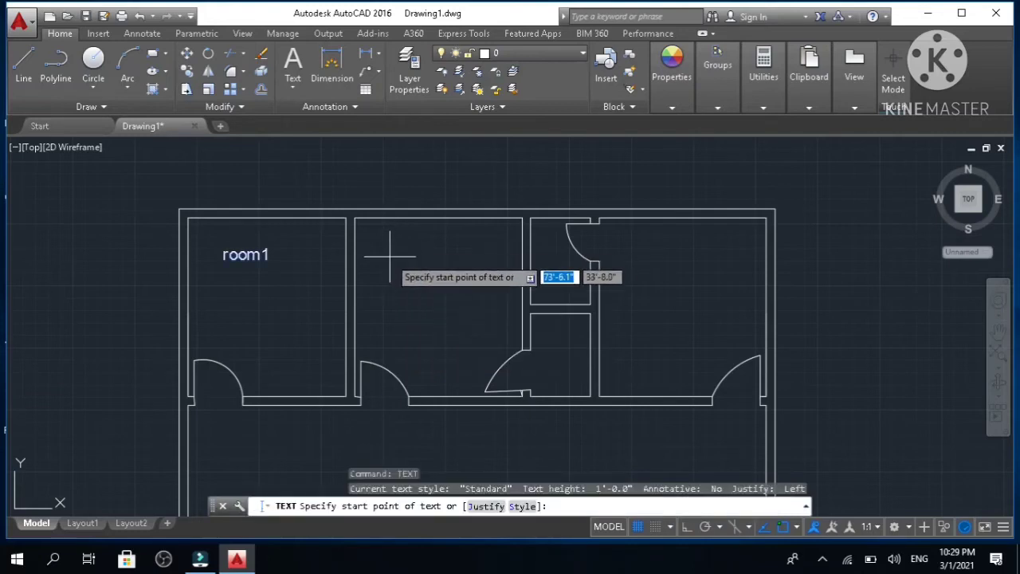
left_click(383, 257)
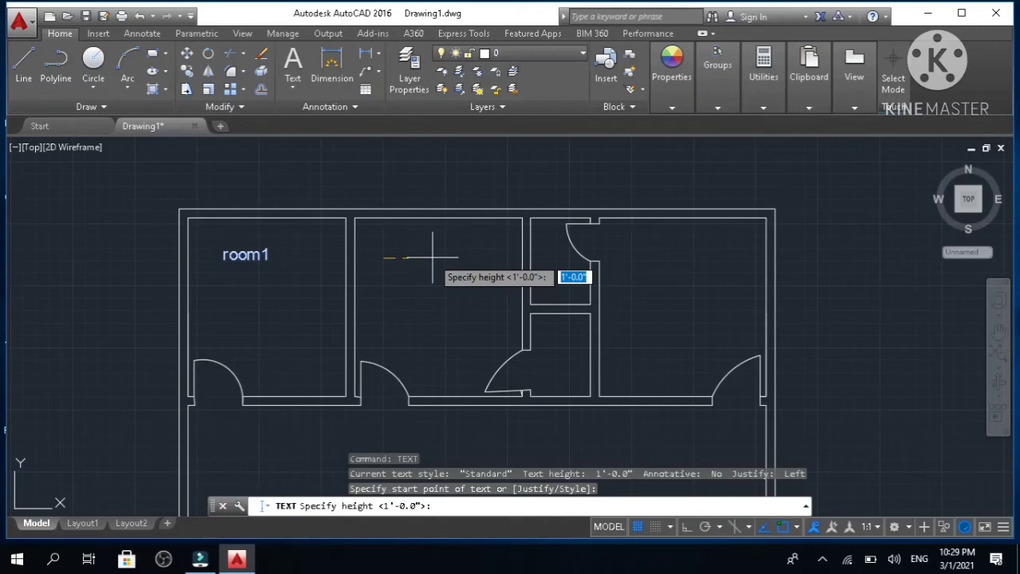
key("Return")
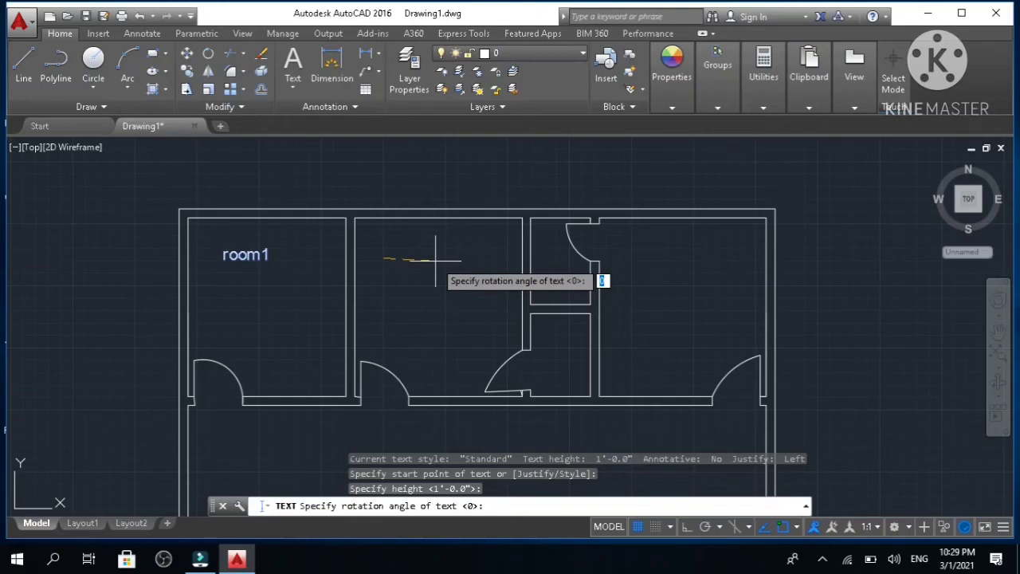
key("Return")
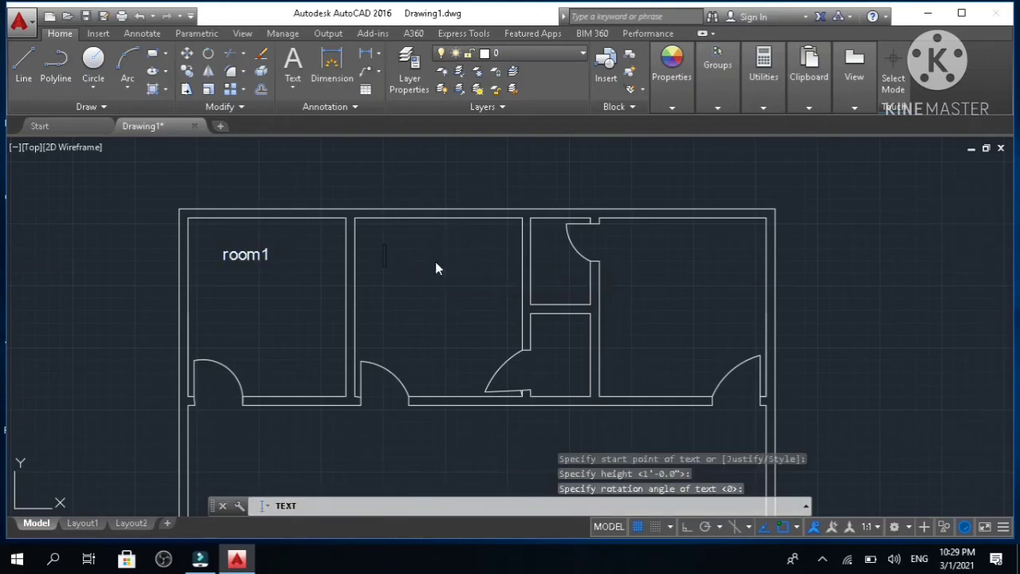
type("room2")
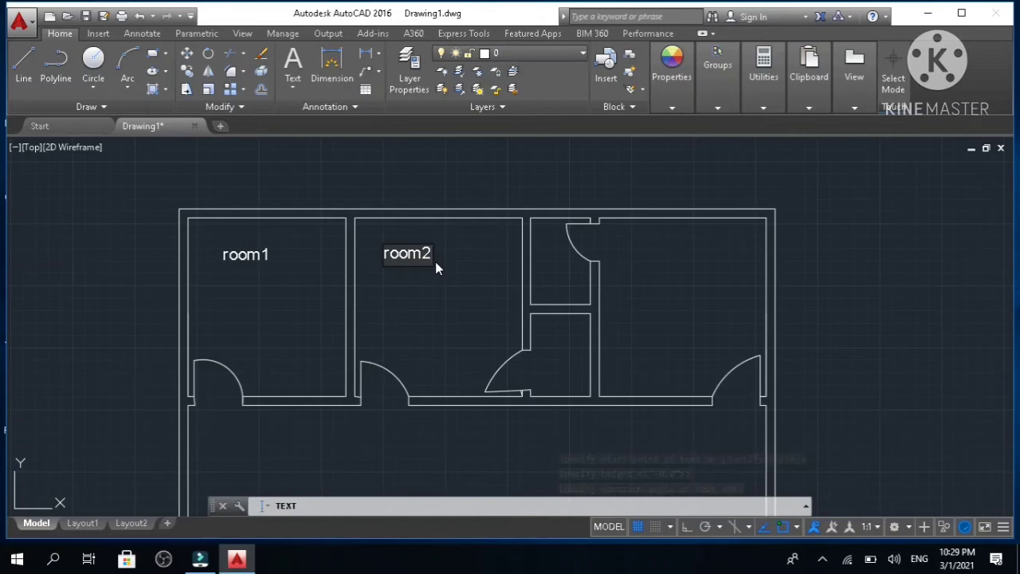
left_click(470, 296)
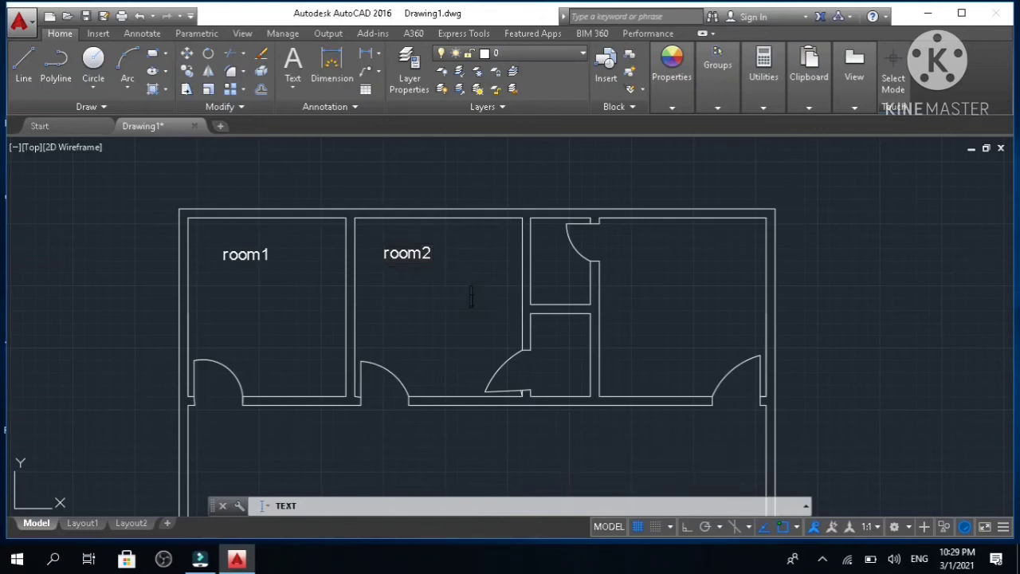
key("Escape")
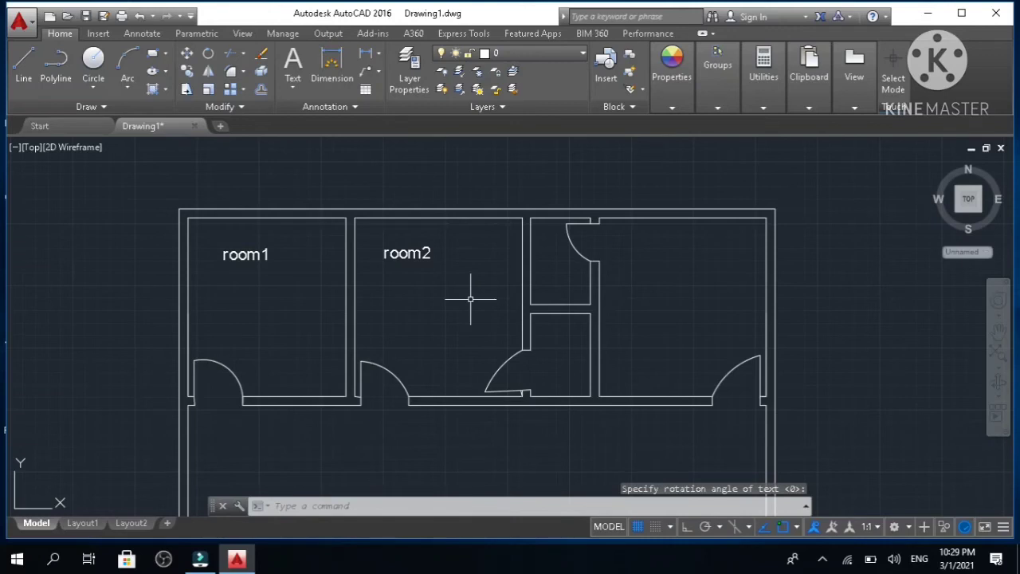
- Place the single-line text "B1" in the upper small room between room2 and the rightmost room, with 1' height and 0 rotation
type("te")
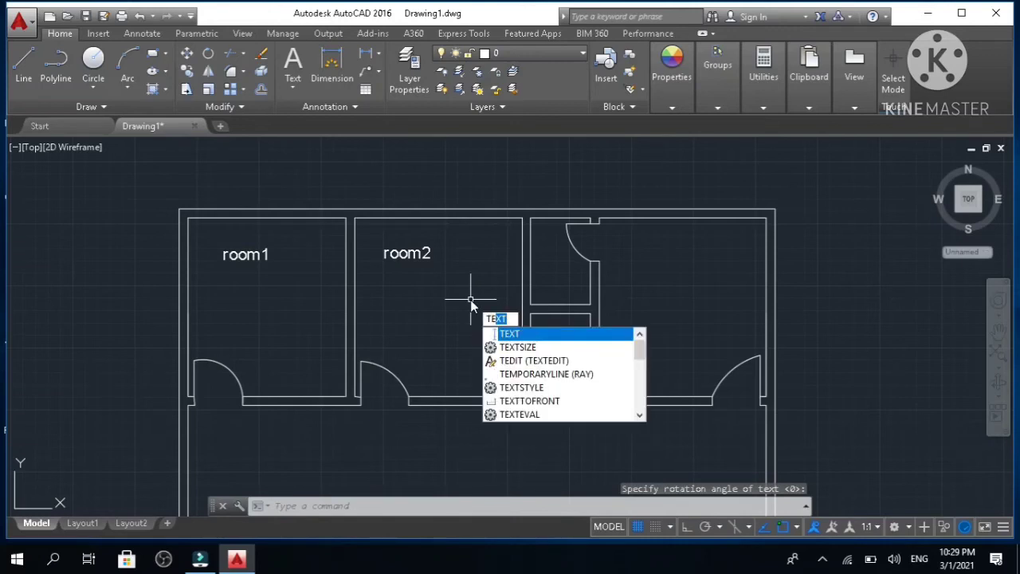
key("Return")
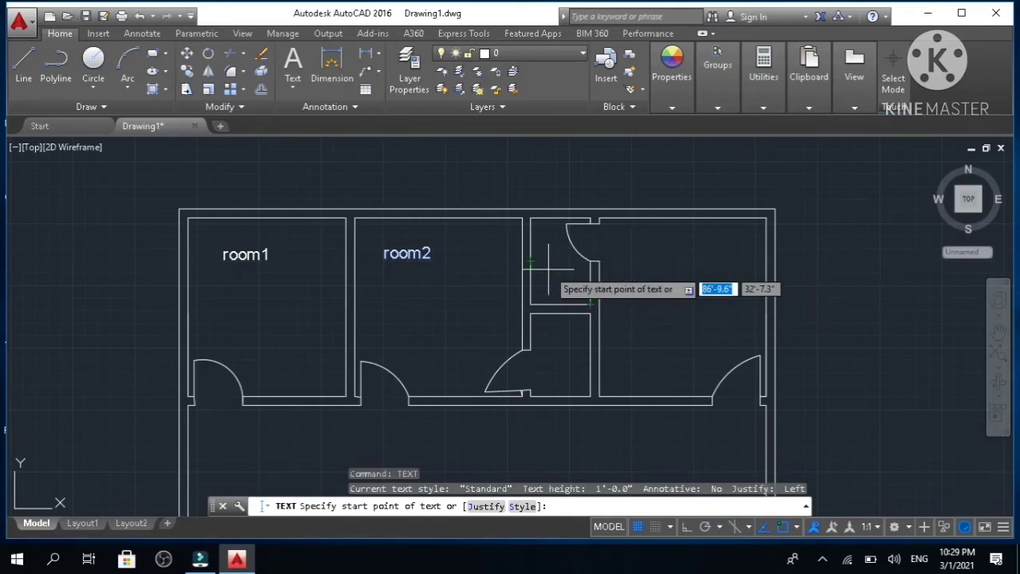
left_click(548, 270)
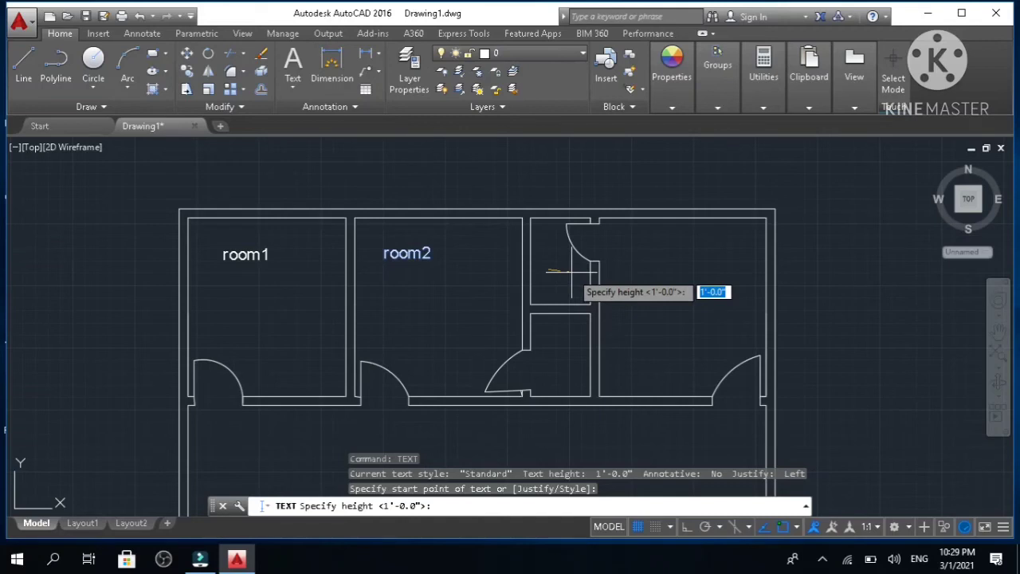
key("Return")
key("Return")
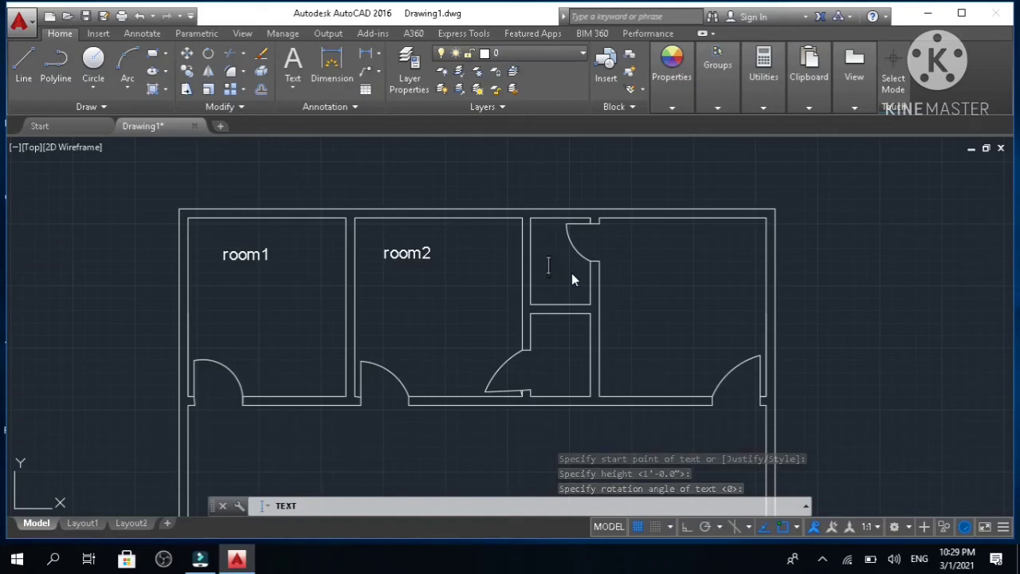
type("b")
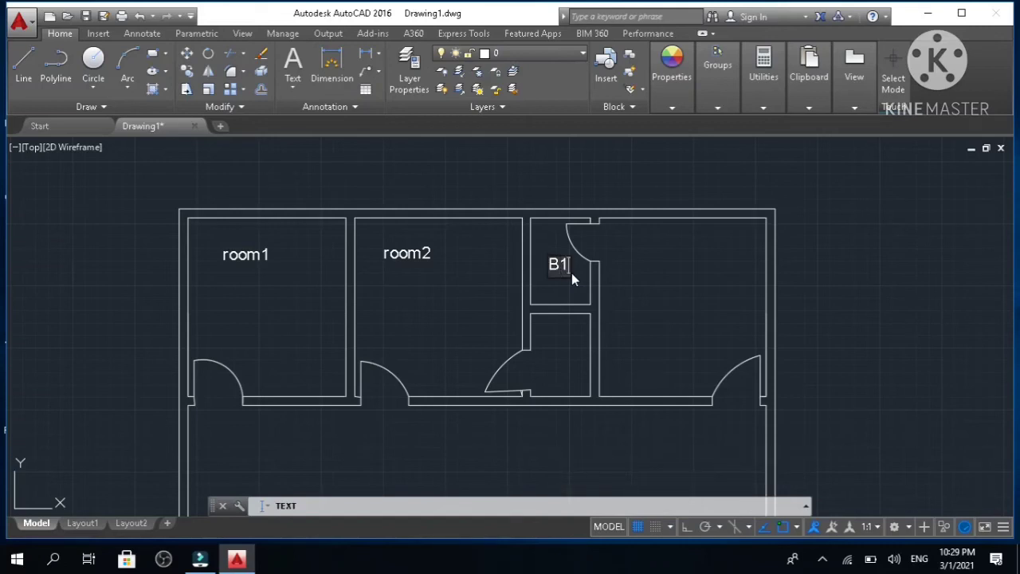
- Add the labels "room3" in the rightmost room and "B1" in the lower small room, using the same text settings
left_click(670, 275)
type("room")
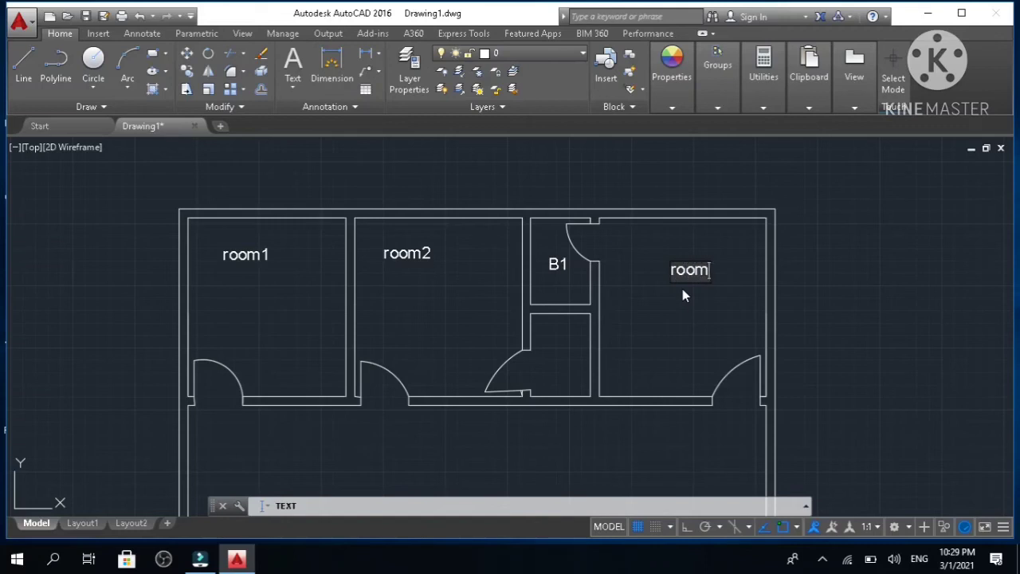
type("3")
left_click(547, 343)
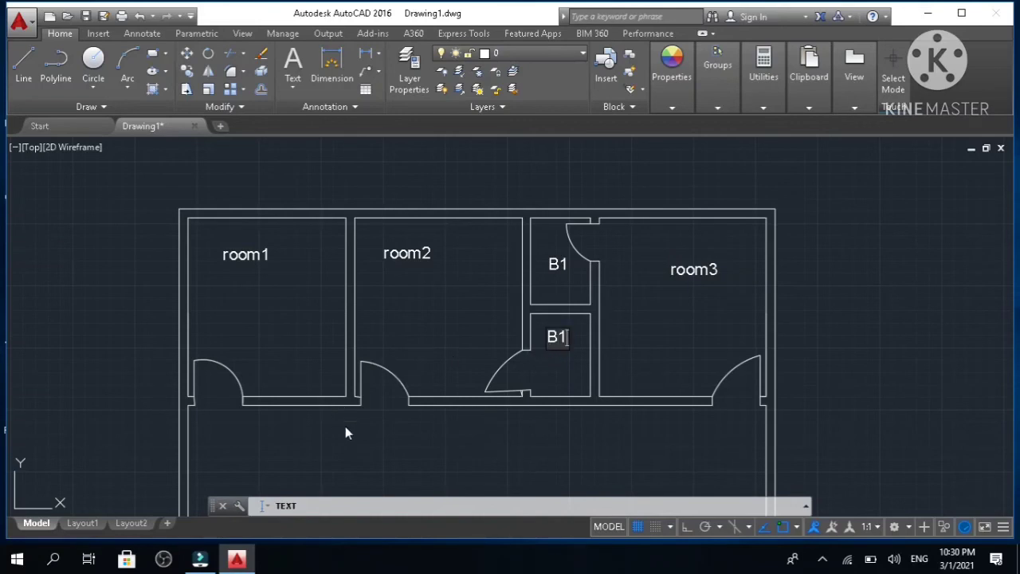
- Label the wide space below the row of rooms "veranda" and end the text command
scroll(351, 425, "down", 2)
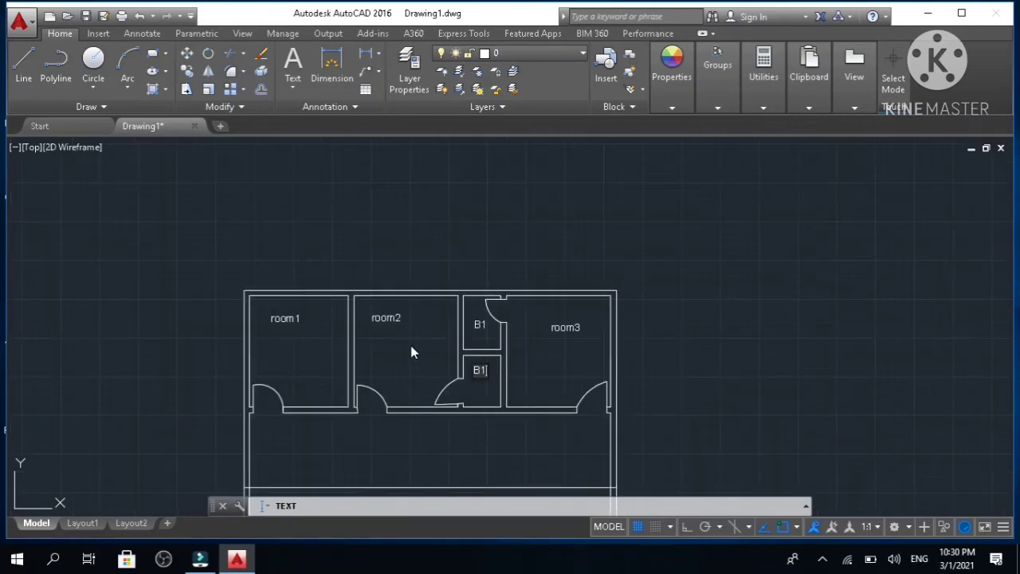
left_click(390, 447)
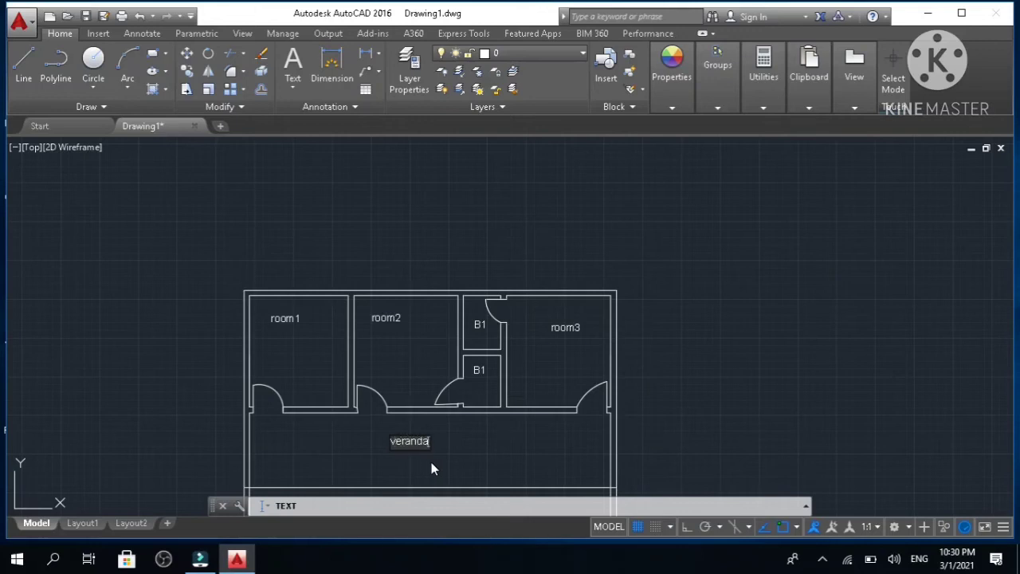
left_click(489, 451)
scroll(491, 450, "down", 2)
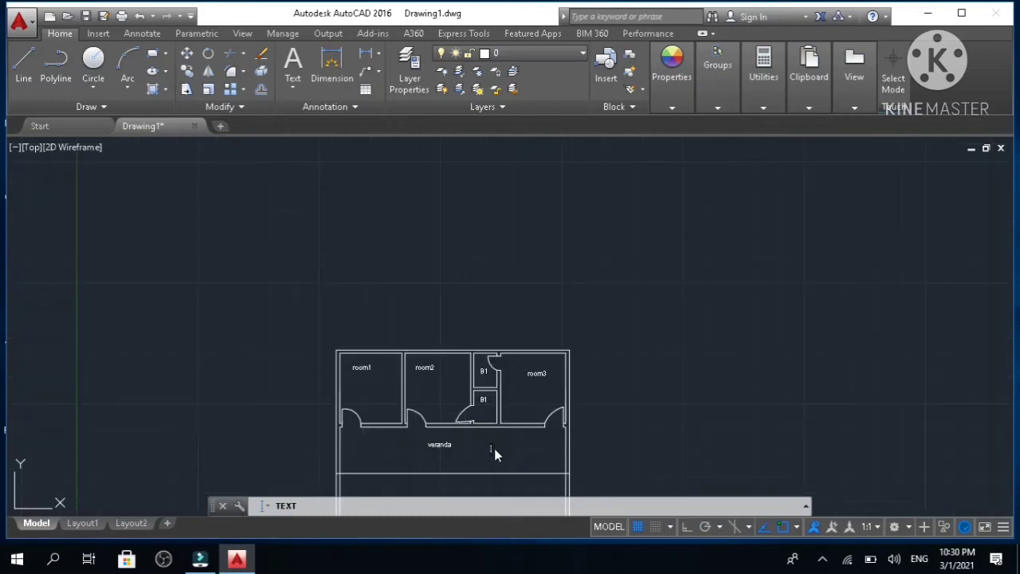
key("Escape")
key("Escape")
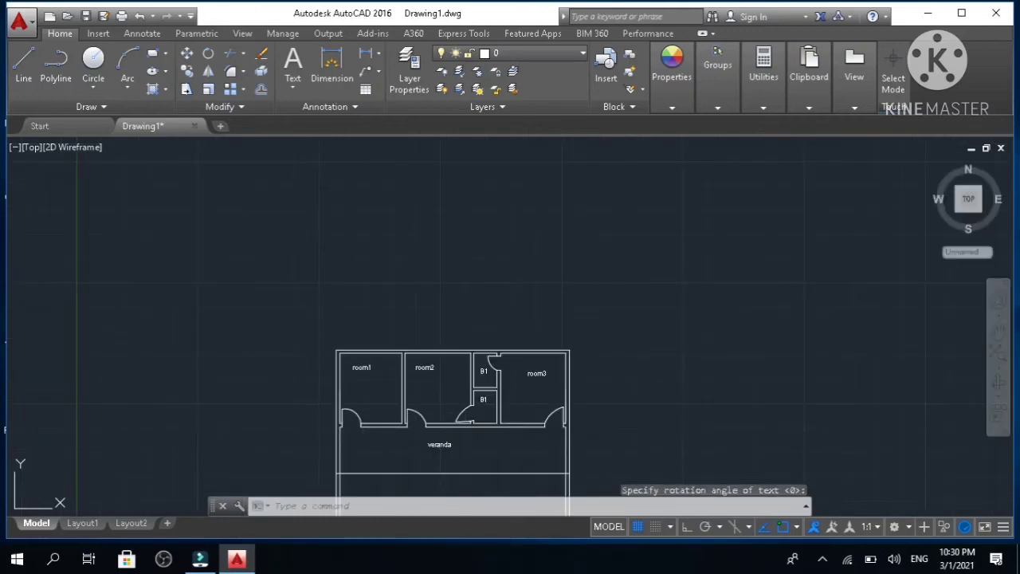
key("Escape")
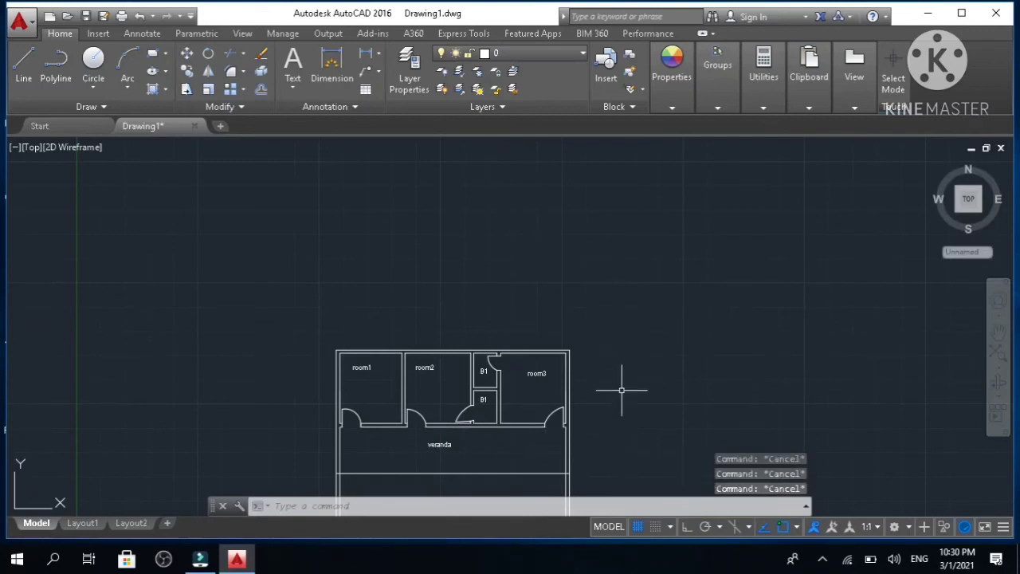
scroll(620, 405, "up", 2)
mouse_move(621, 405)
middle_mouse_down()
mouse_move(644, 311)
mouse_move(752, 216)
middle_mouse_up()
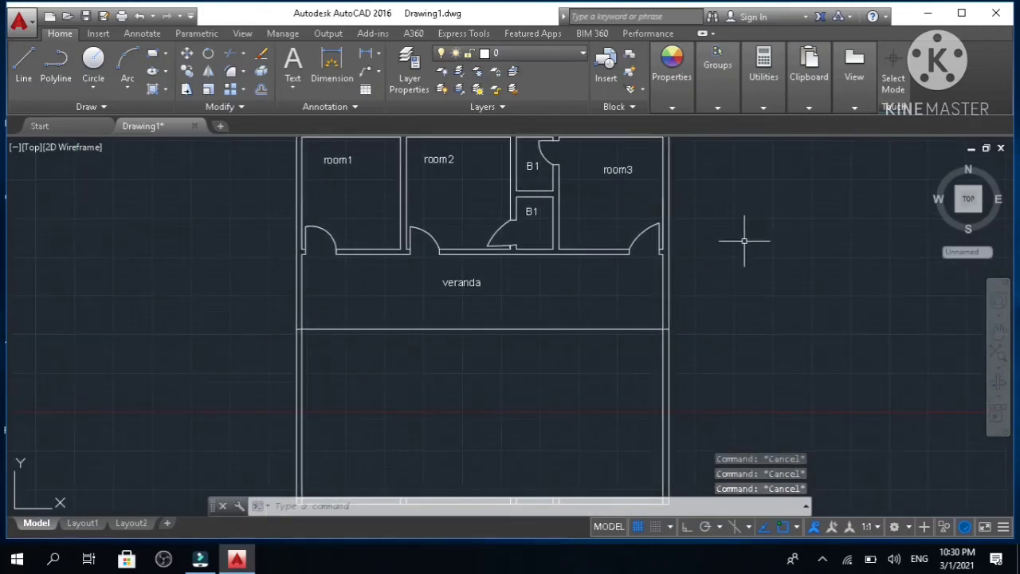
scroll(705, 261, "down", 2)
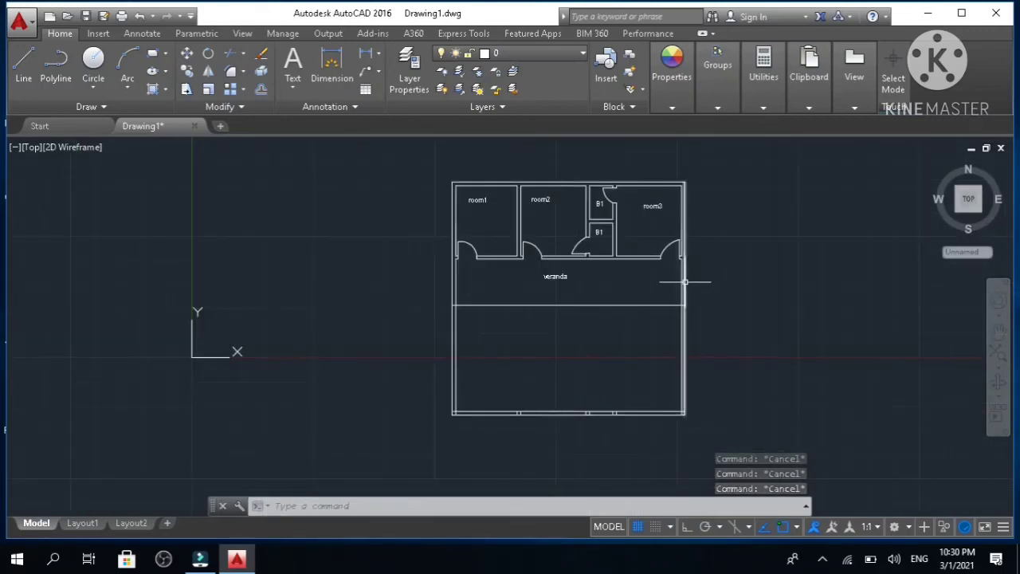
left_click(824, 560)
left_click(826, 568)
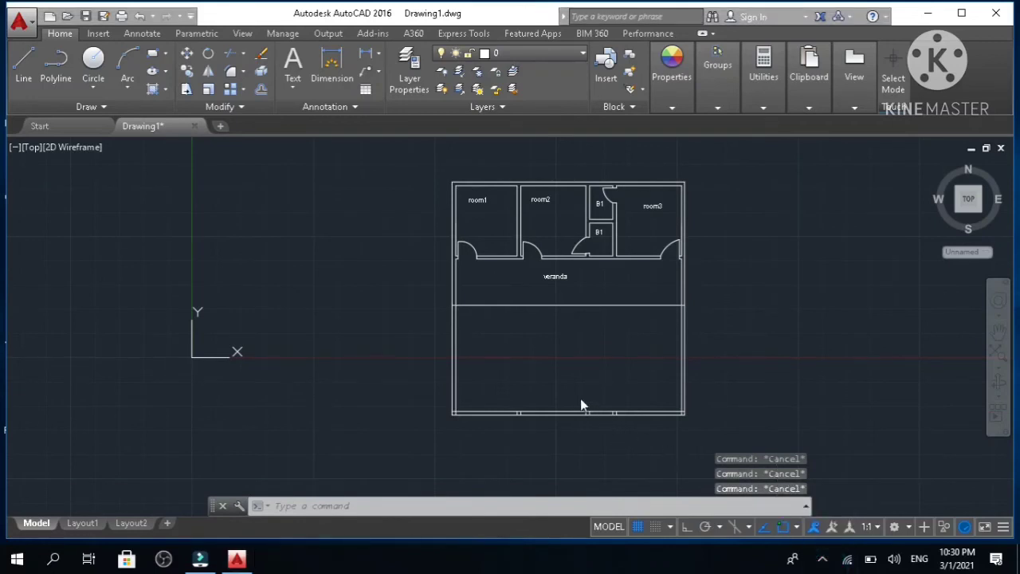
- Trim the inner wall lines that overrun into the wall thickness at the plan's lower-right exterior corner
scroll(579, 386, "up", 4)
scroll(792, 398, "up", 2)
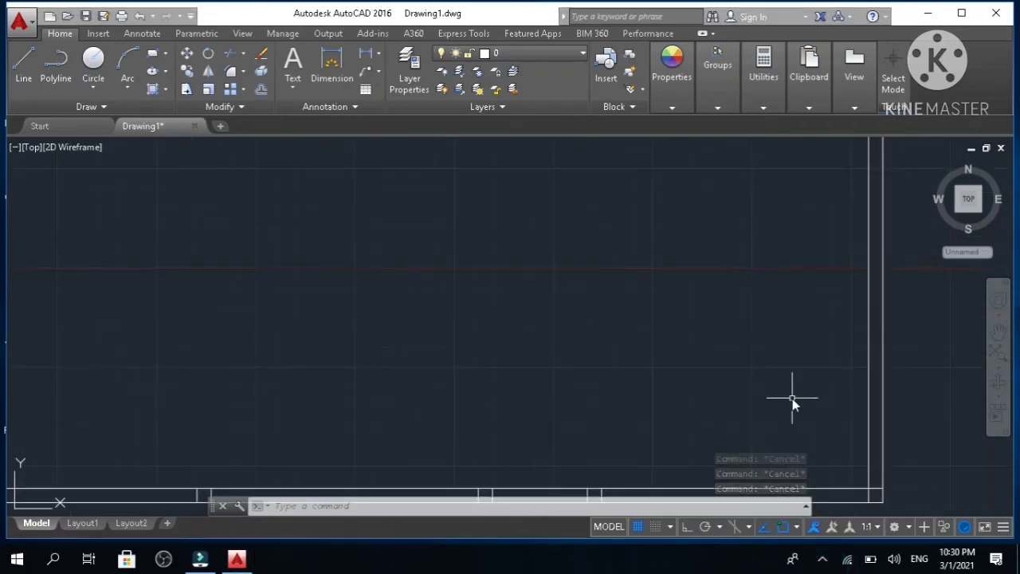
scroll(683, 360, "down", 3)
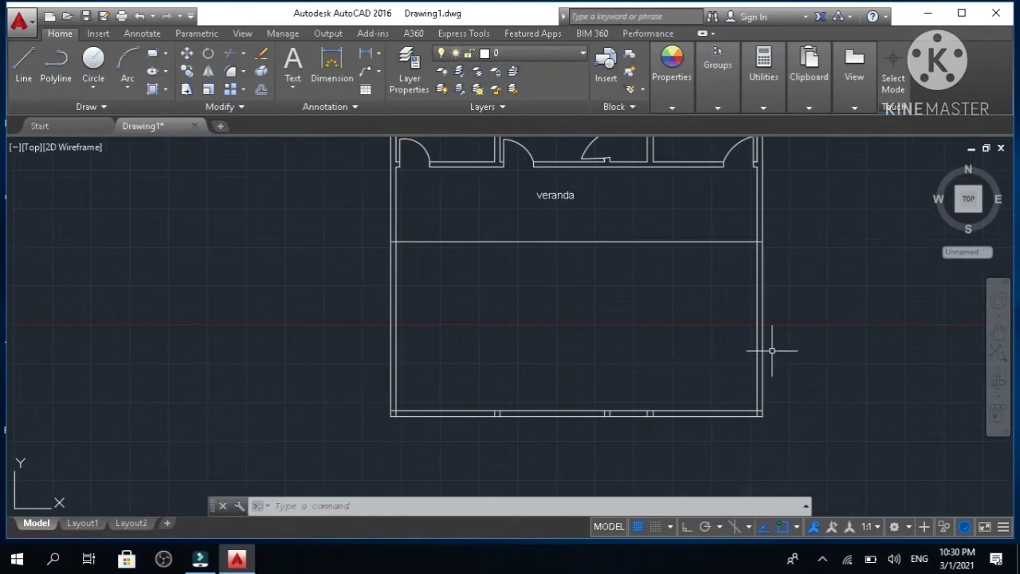
scroll(731, 359, "up", 2)
scroll(780, 468, "up", 1)
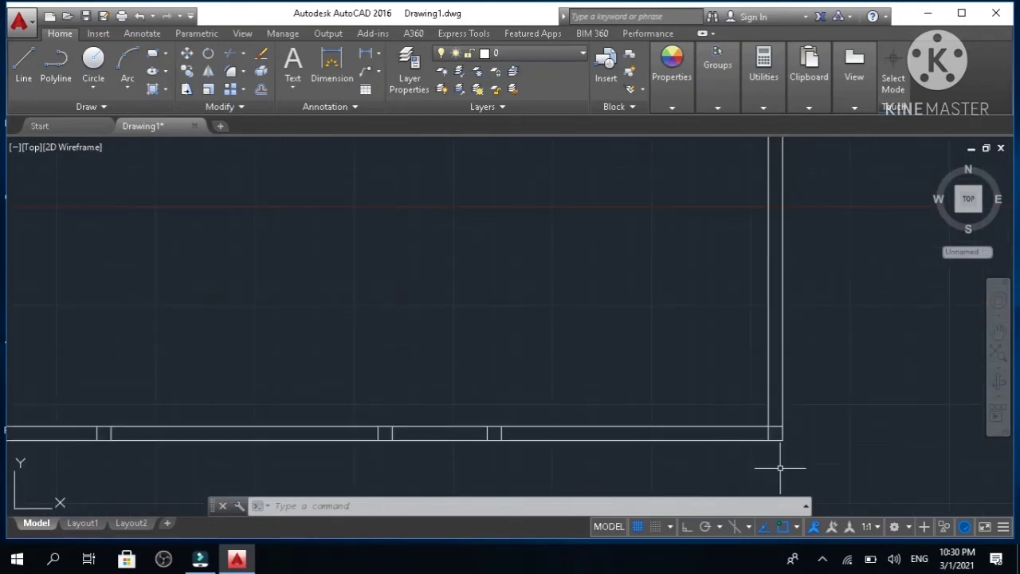
type("tr")
key("Return")
key("Return")
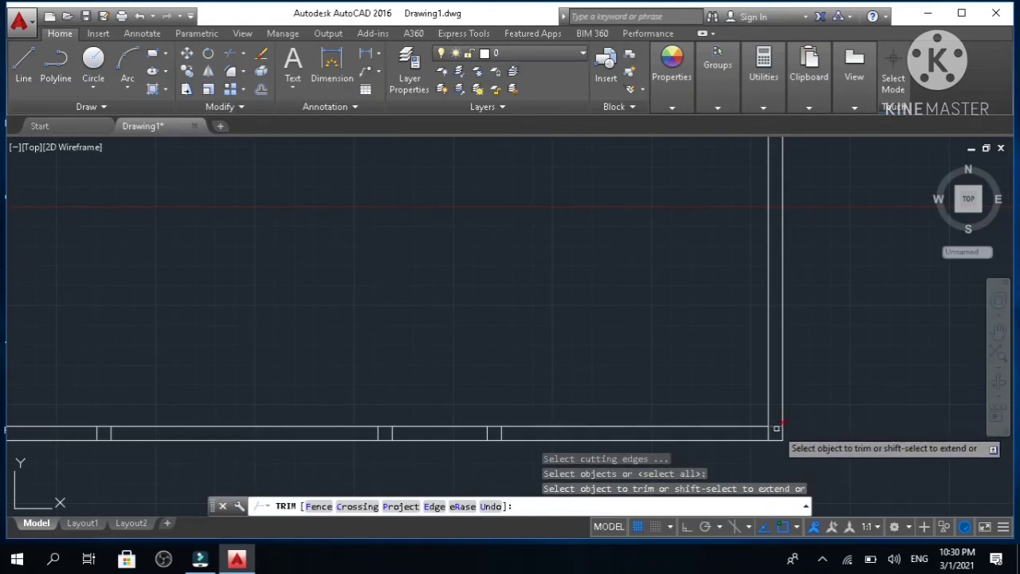
left_click(776, 429)
left_click(767, 428)
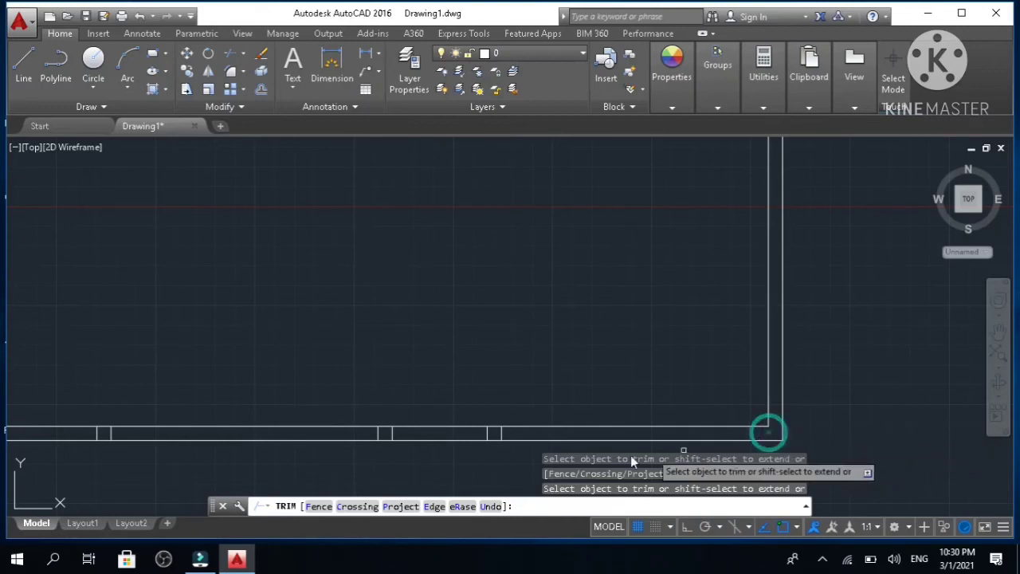
left_click(502, 430)
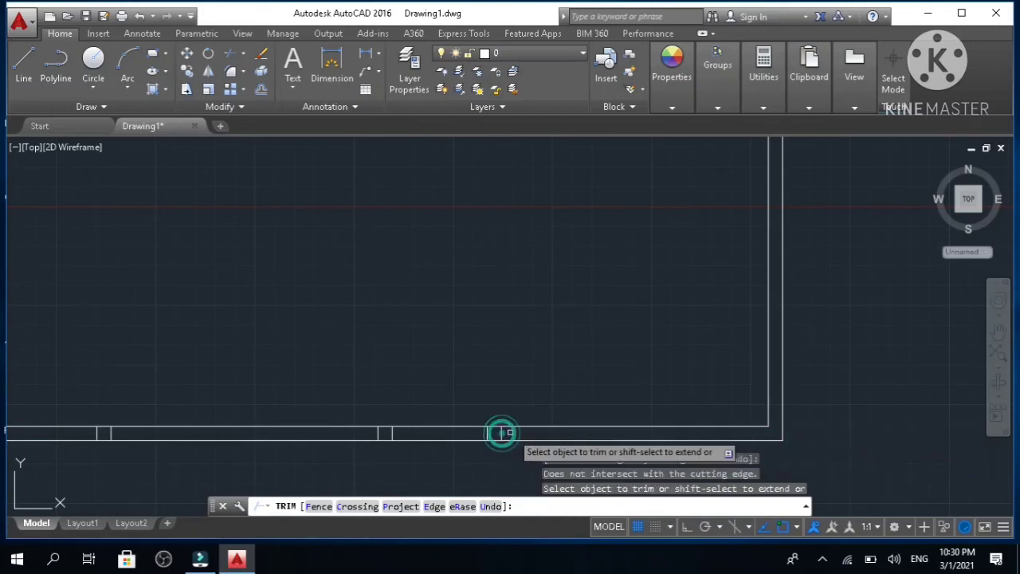
key("Escape")
key("Escape")
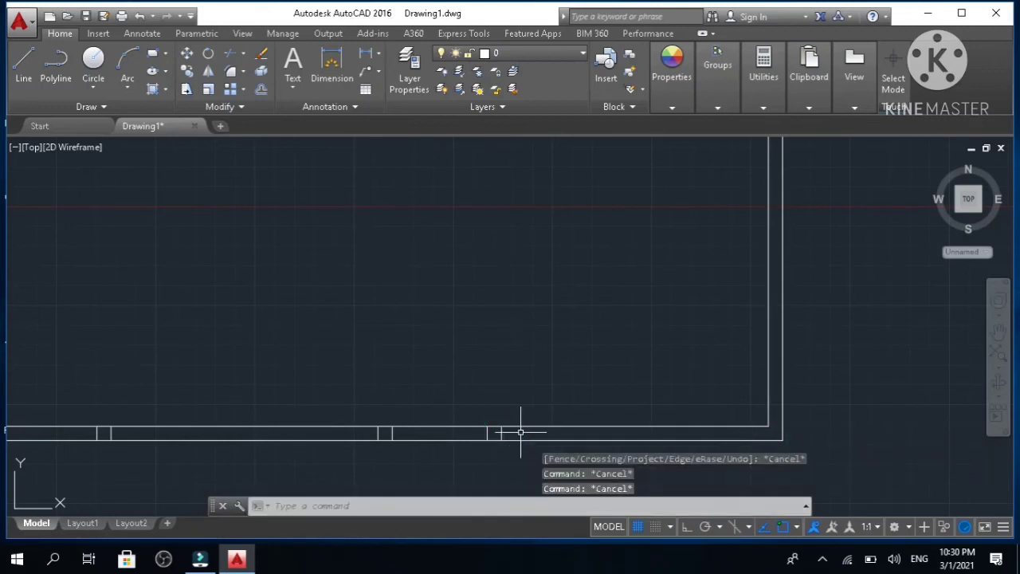
- Erase the three pairs of short leftover partition lines crossing the bottom exterior wall
left_click_drag(519, 430, 361, 432)
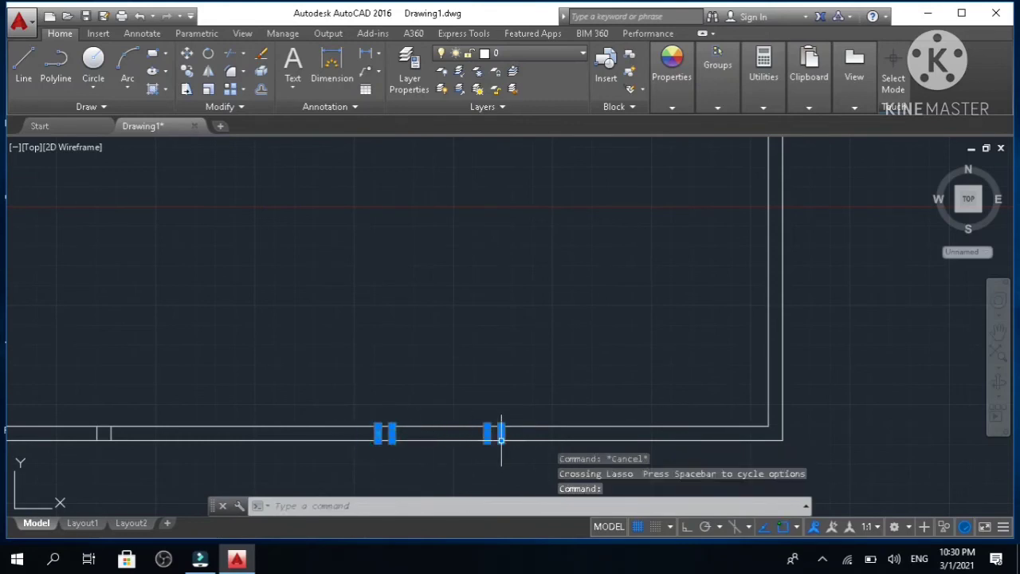
mouse_move(500, 439)
key("Delete")
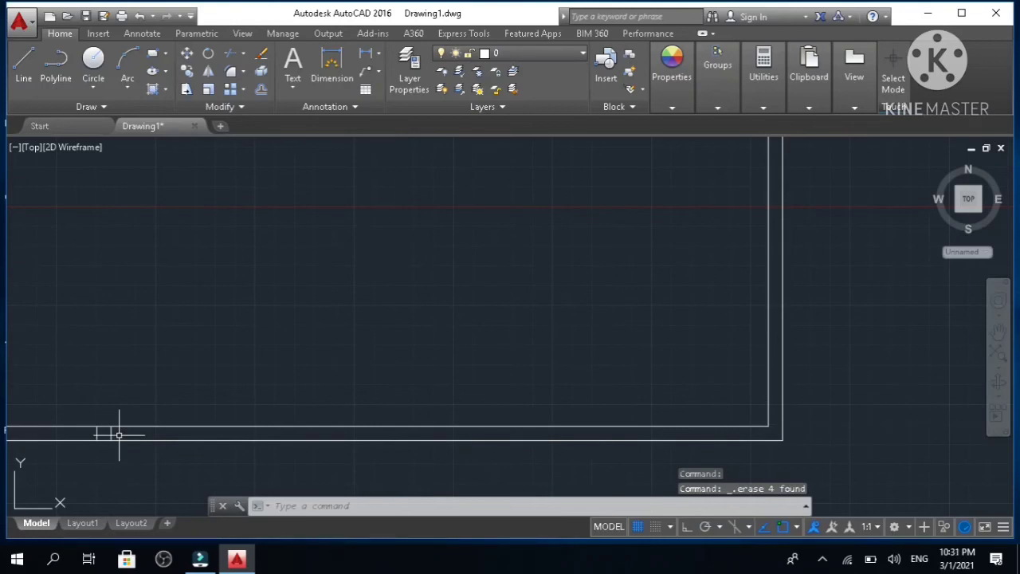
left_click_drag(114, 428, 90, 435)
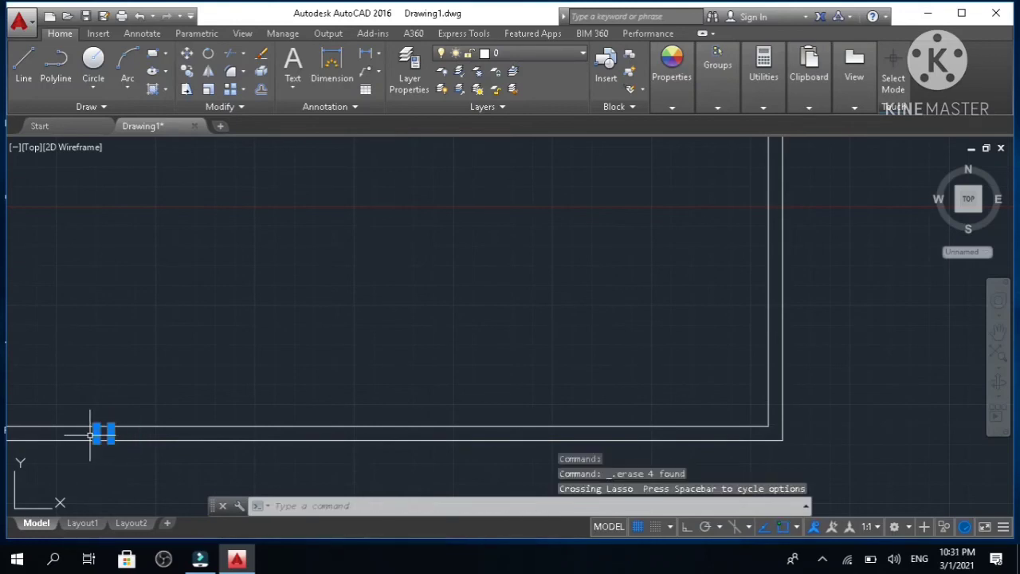
key("Delete")
scroll(307, 474, "down", 4)
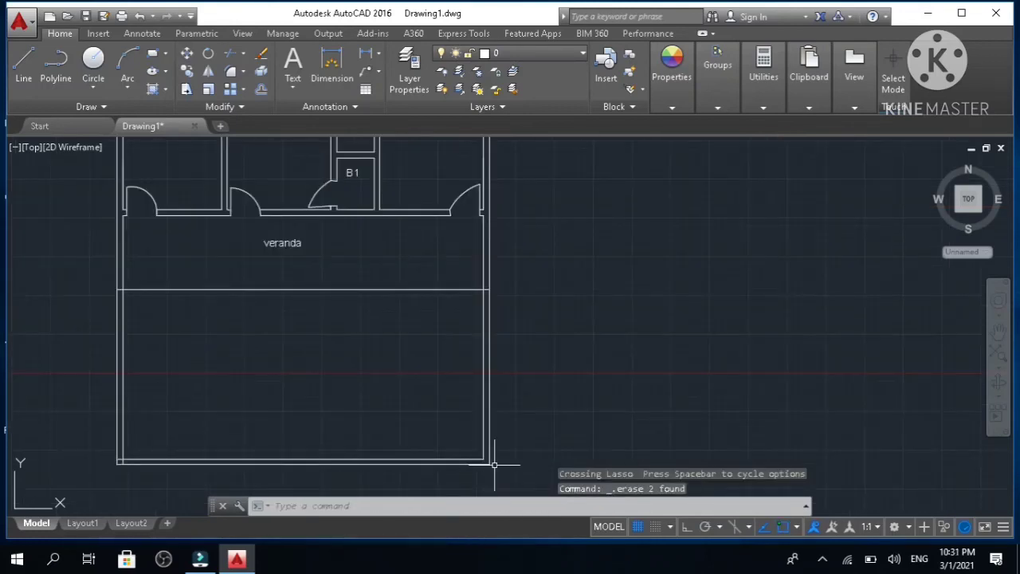
scroll(494, 464, "up", 3)
scroll(422, 445, "up", 1)
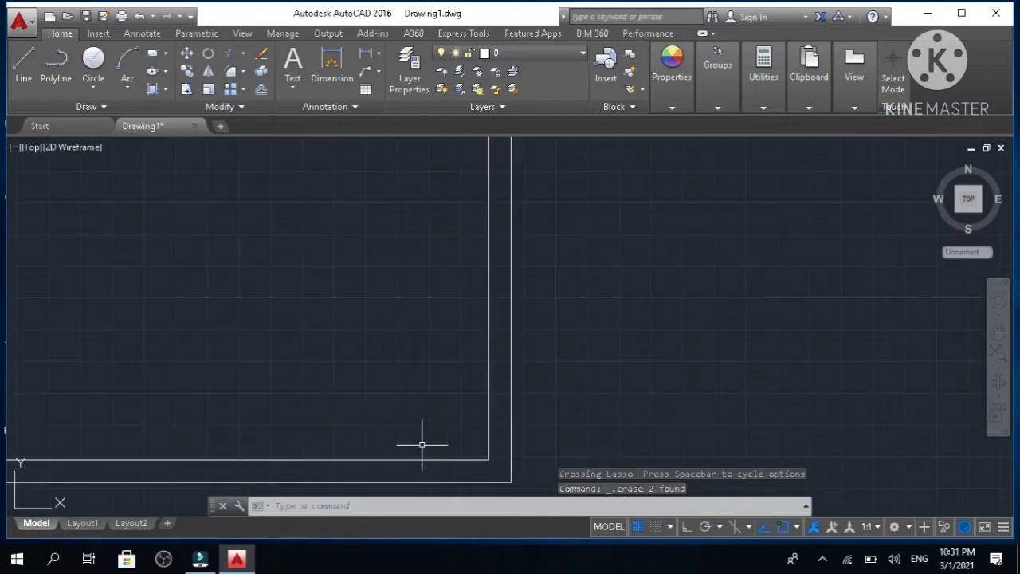
- From the inner lower-right wall corner, draw a 2' line segment leftward along the inner line of the bottom wall
scroll(421, 444, "down", 2)
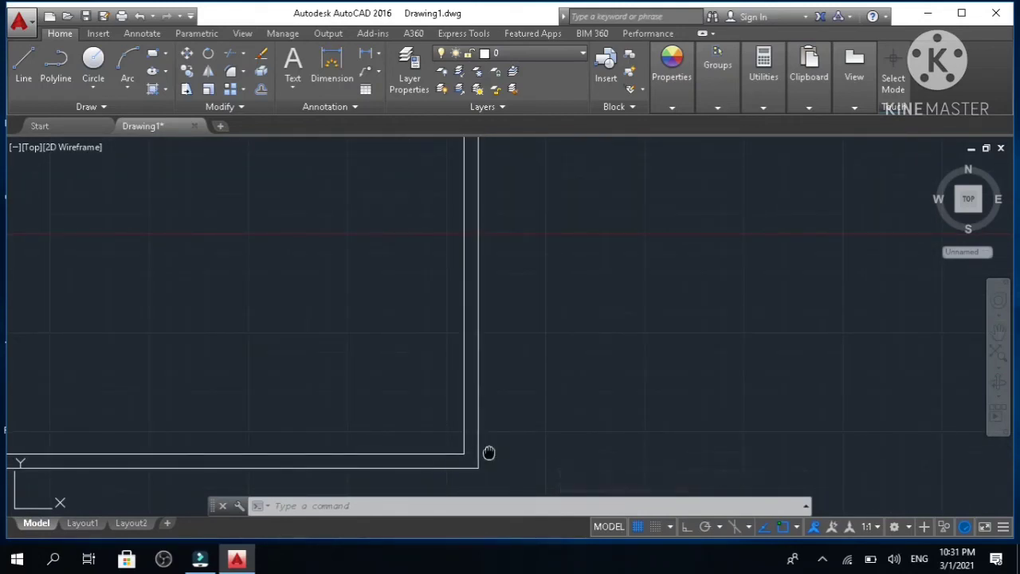
middle_click_drag(488, 453, 558, 405)
scroll(558, 405, "up", 2)
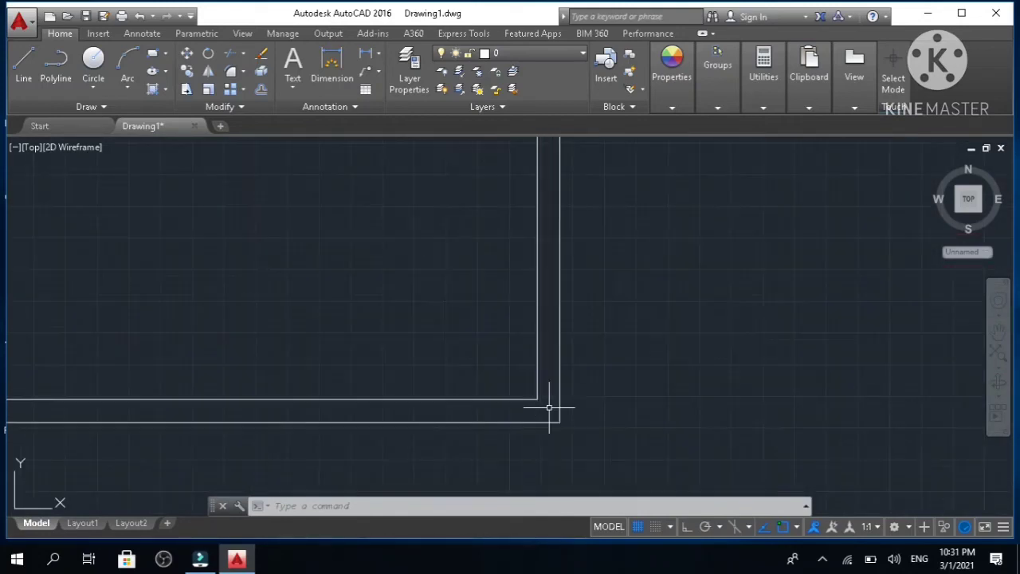
scroll(549, 408, "up", 3)
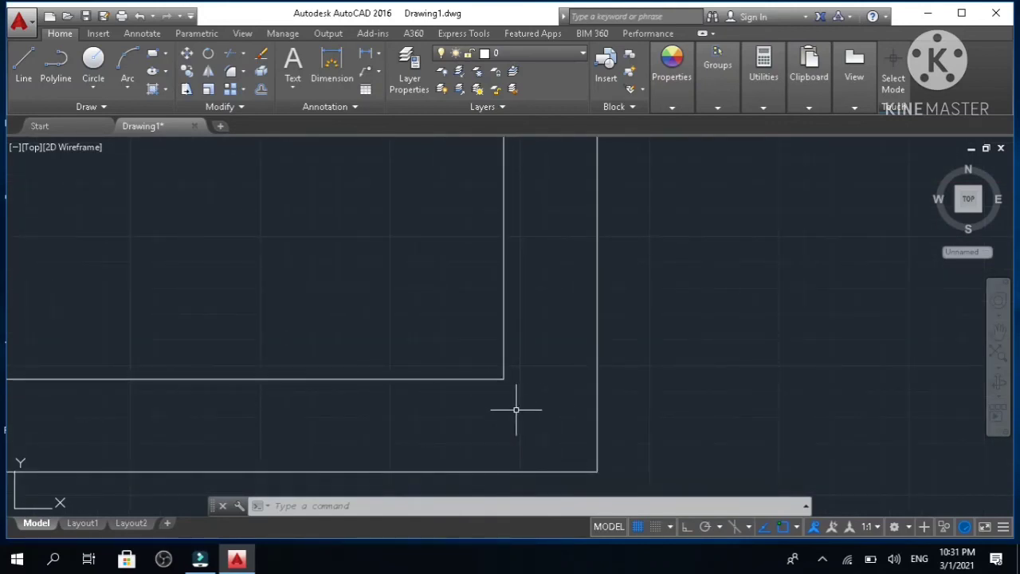
type("L")
key("Return")
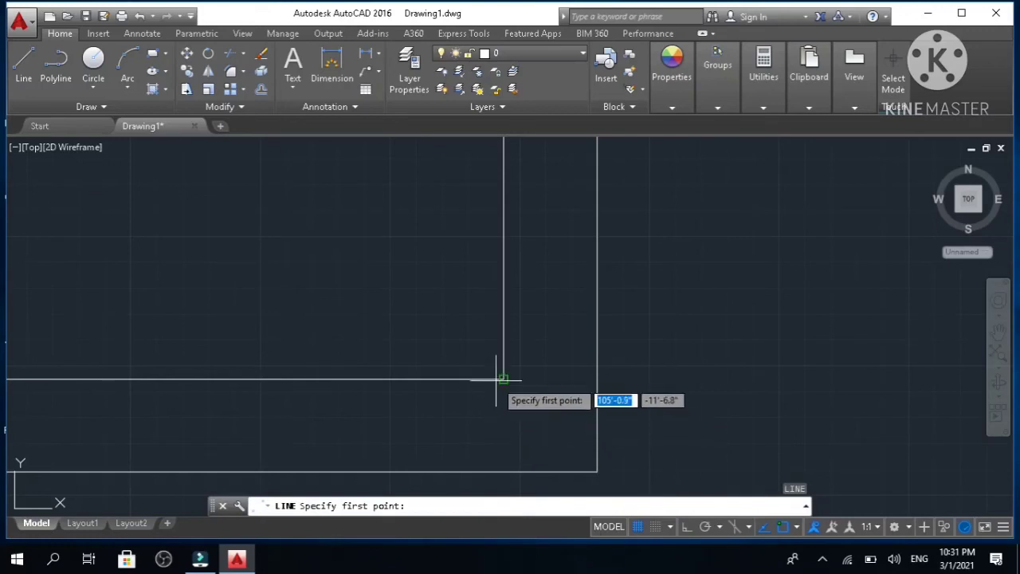
left_click(503, 379)
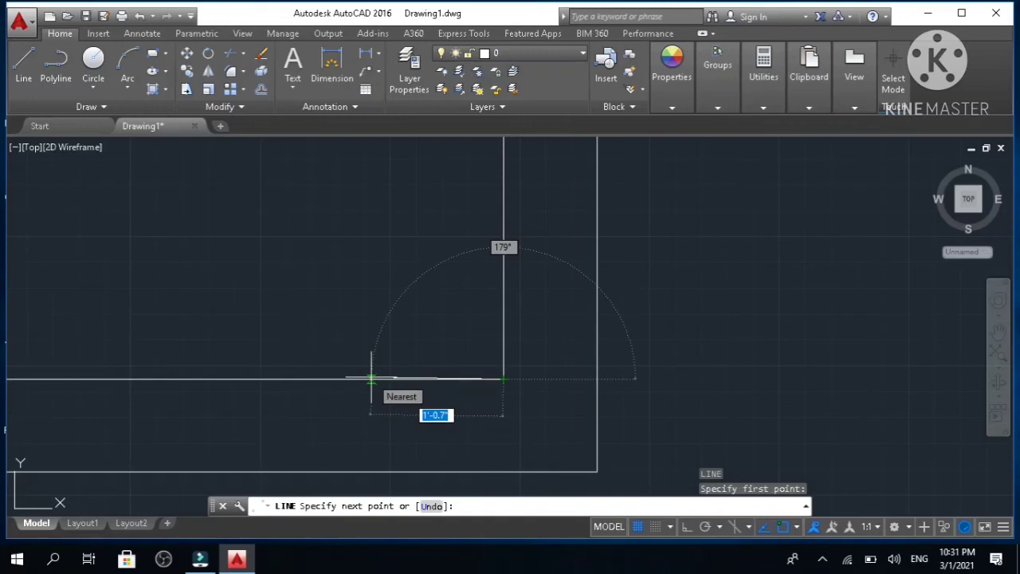
type("2")
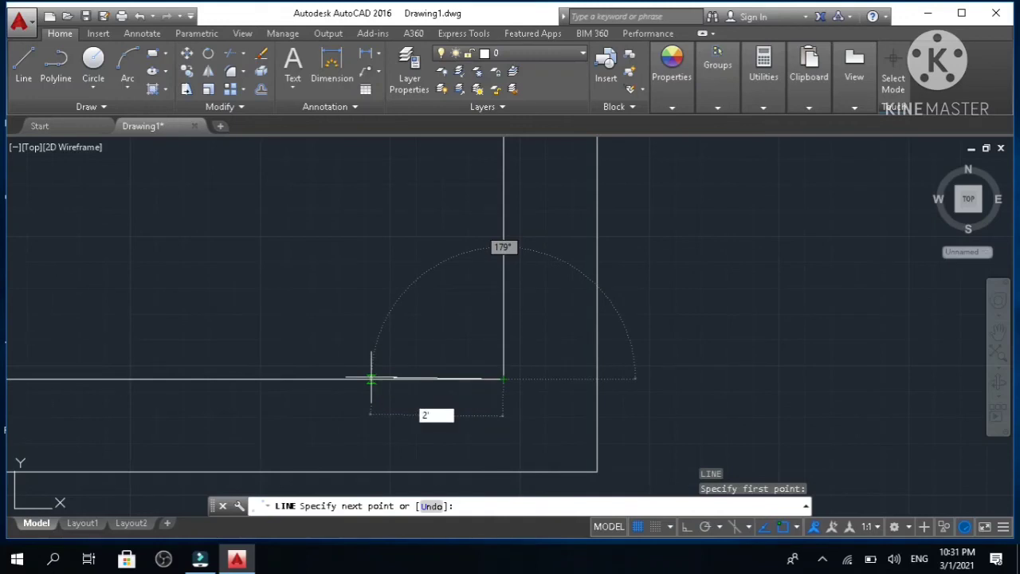
key("Return")
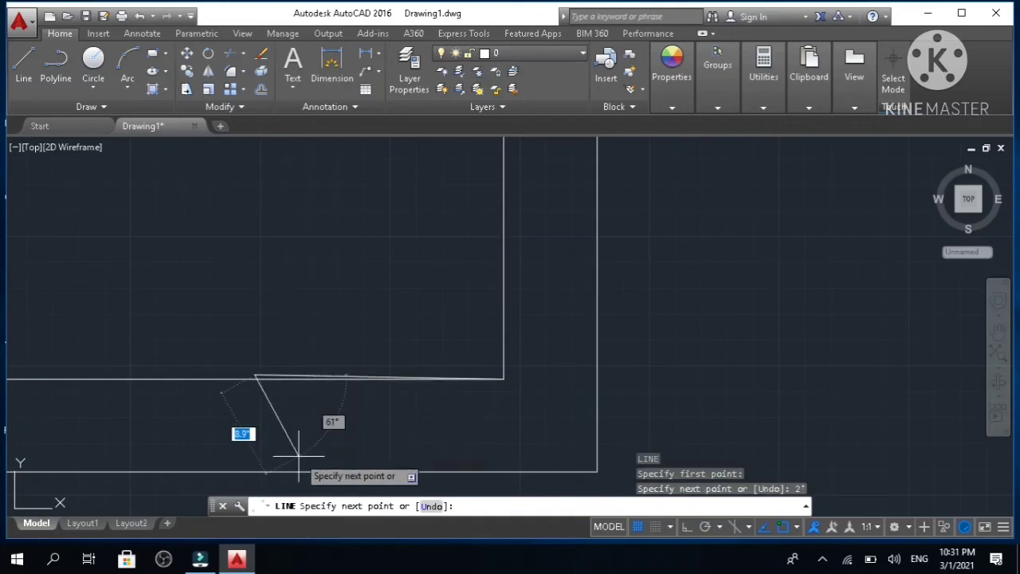
key("ctrl+z")
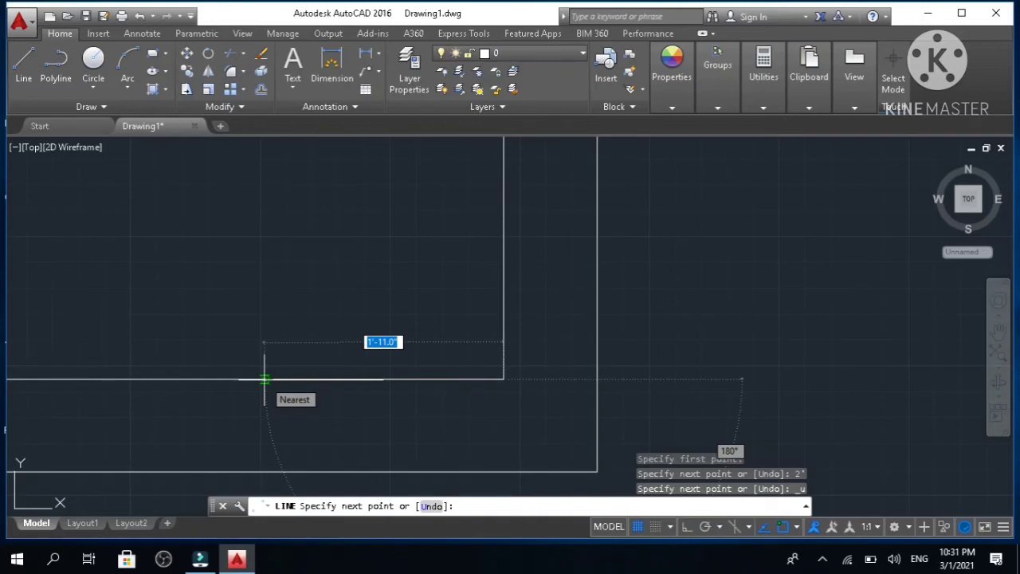
type("2")
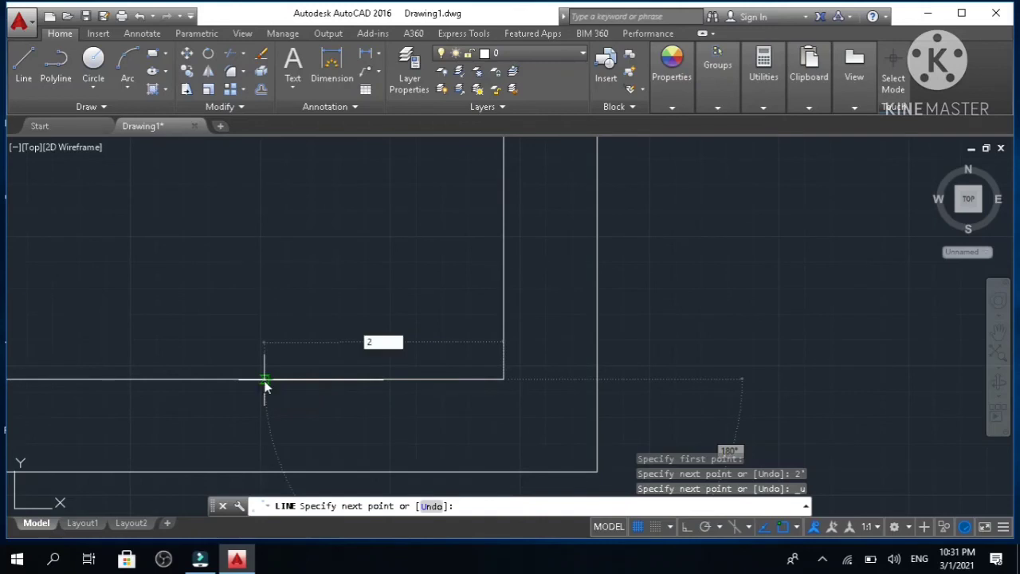
key("Return")
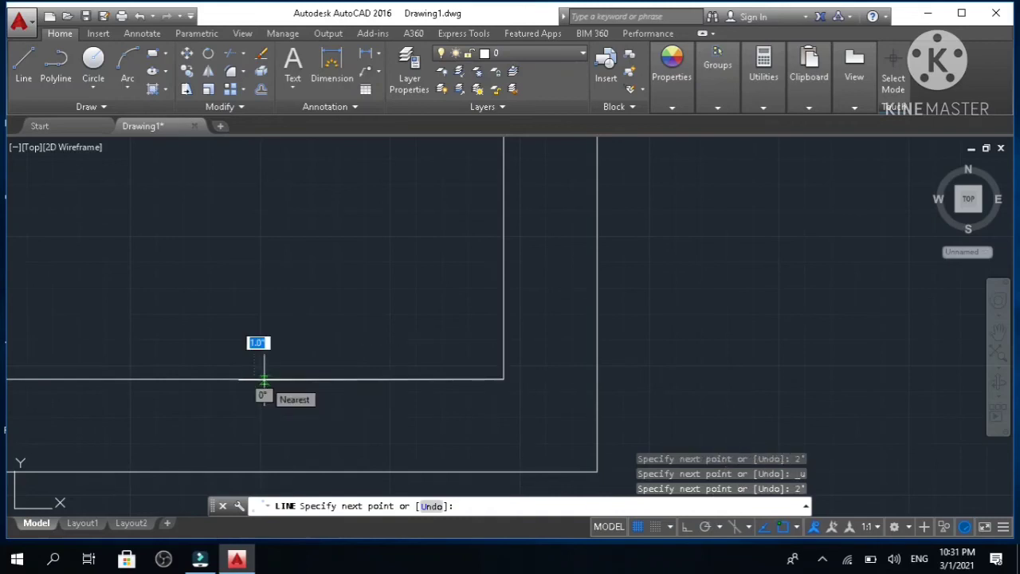
- Continue the line about 1'-7.4" straight down past the outer wall line, then 8' leftward to mark the opening's width
scroll(165, 469, "down", 2)
scroll(165, 468, "down", 2)
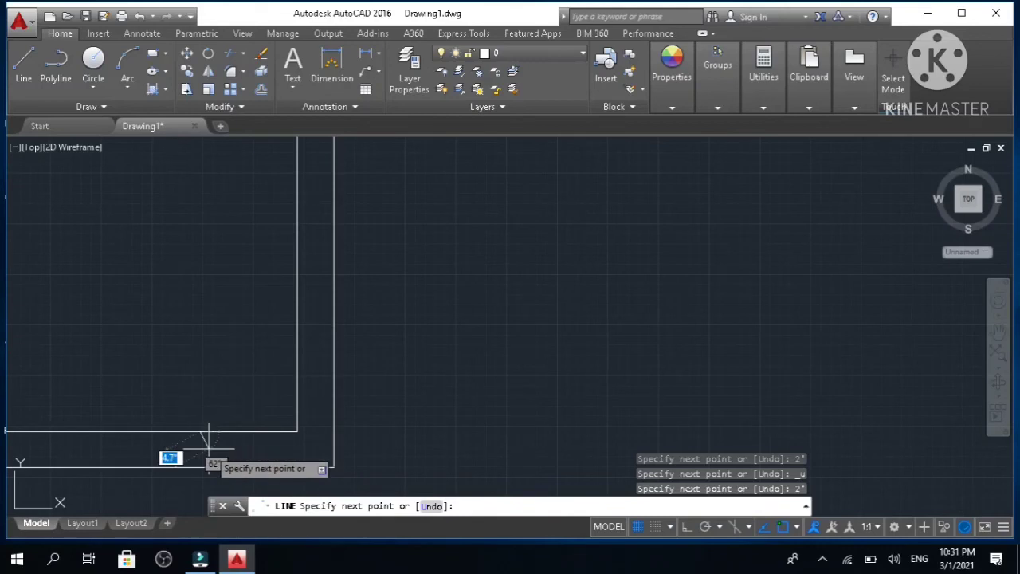
middle_click_drag(206, 442, 280, 216)
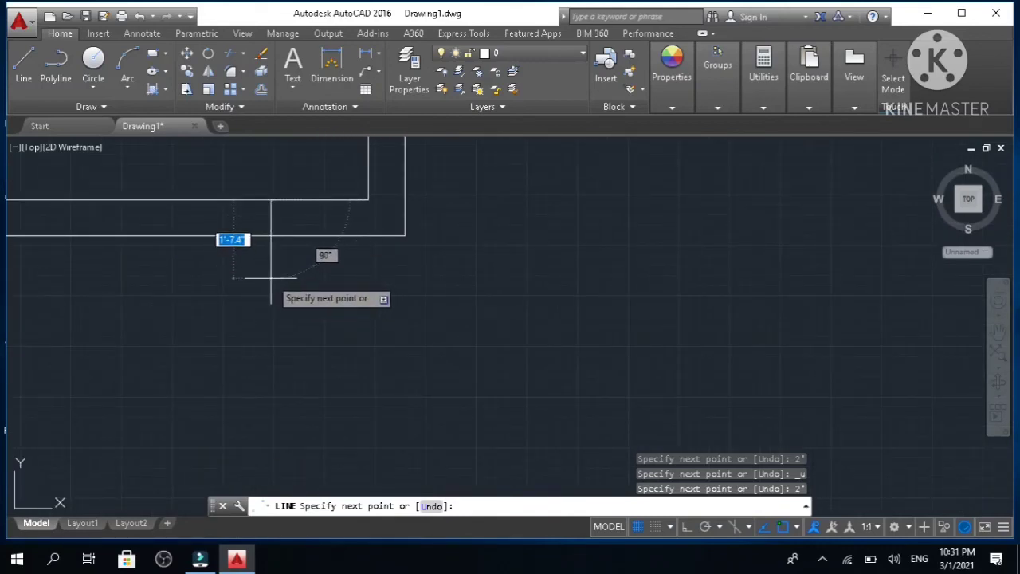
left_click(271, 278)
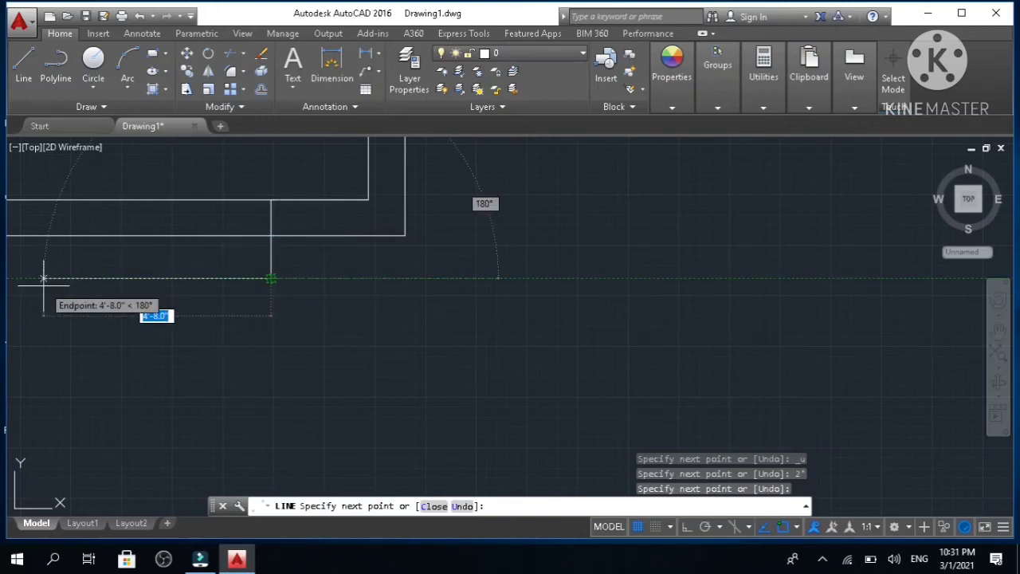
type("8")
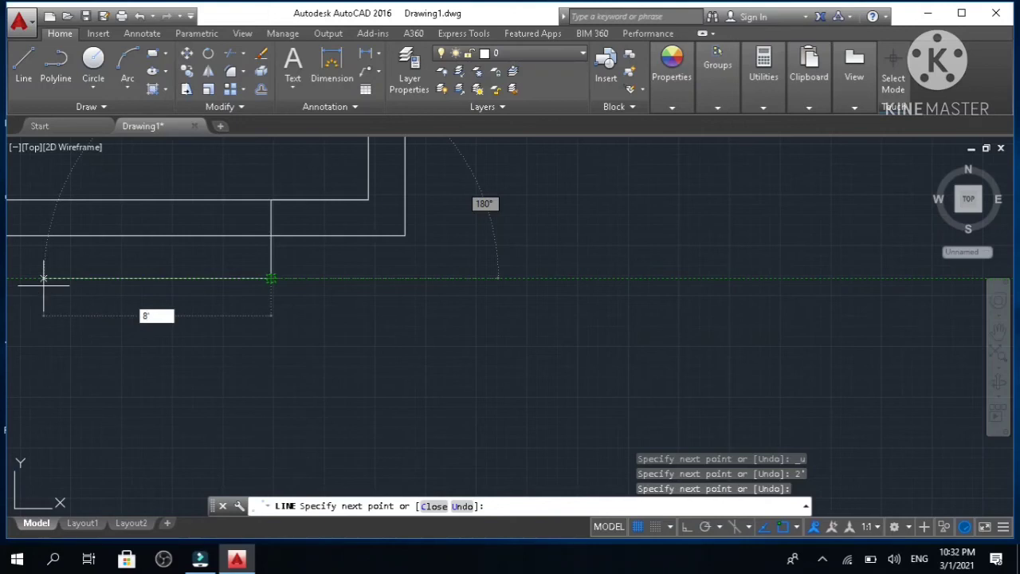
type("'")
key("Return")
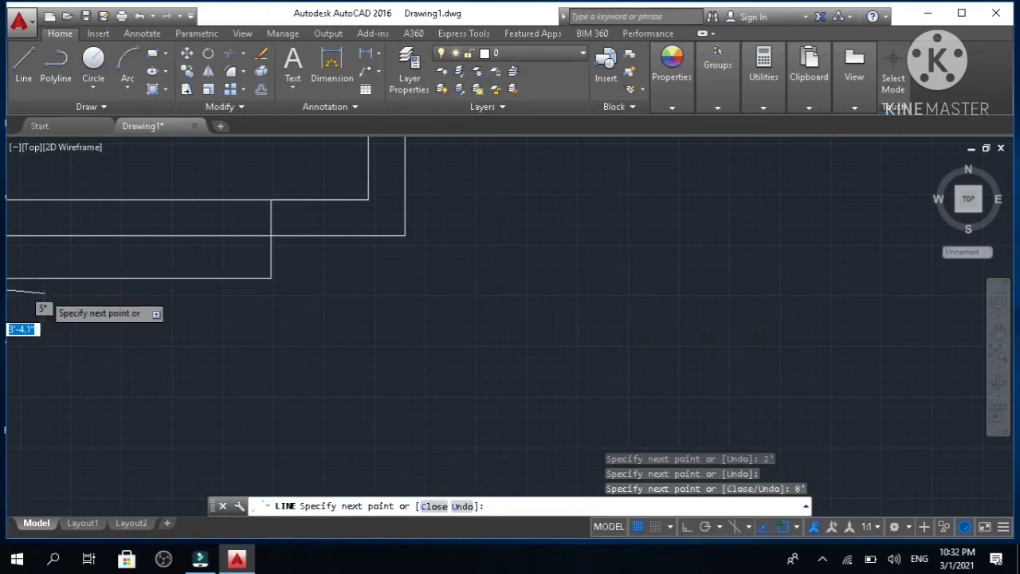
- Draw a vertical segment upward from the 8' line's left end across both bottom wall lines, and end the line command
scroll(45, 294, "down", 3)
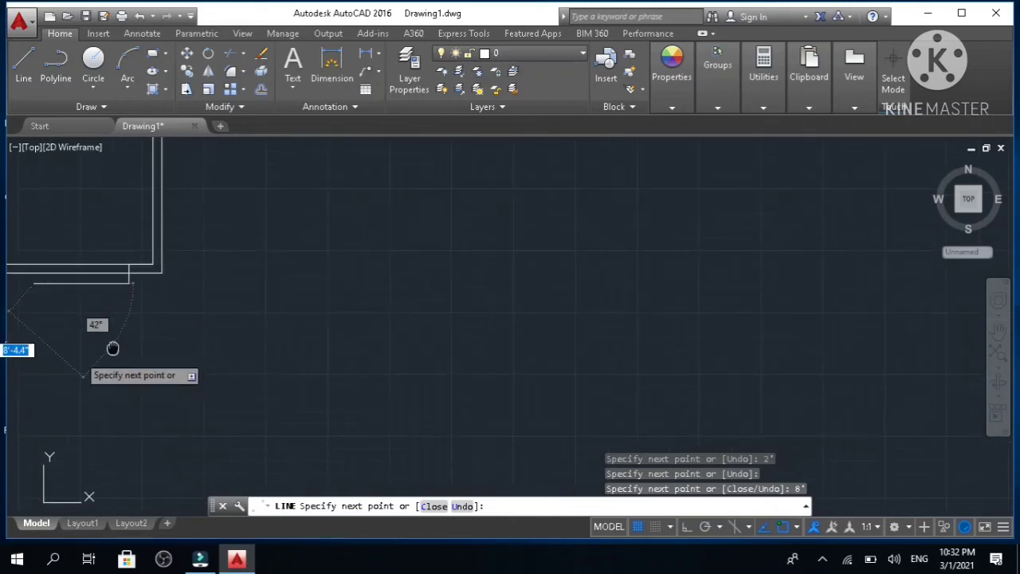
middle_click_drag(82, 345, 629, 407)
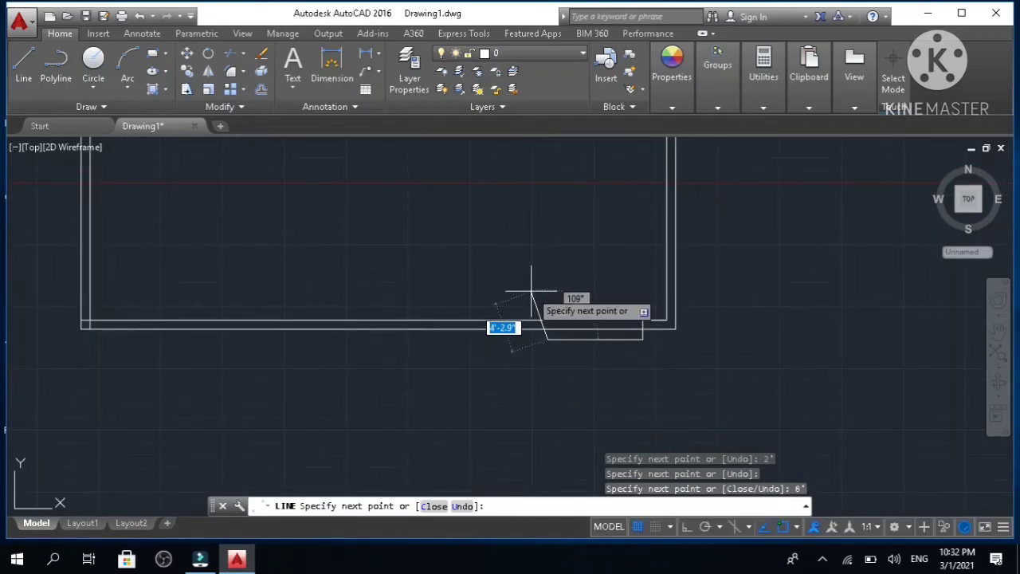
left_click(548, 237)
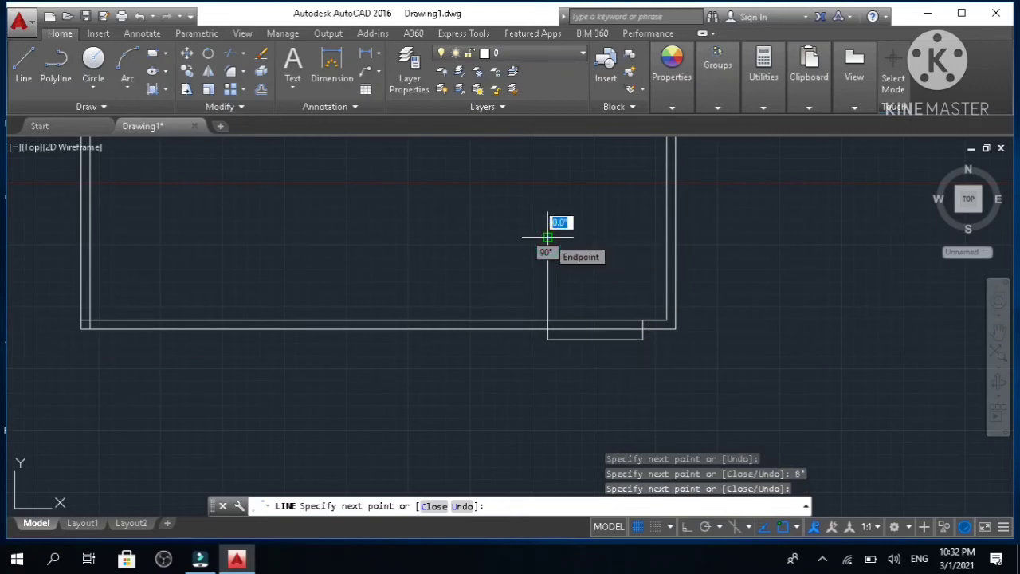
key("Escape")
- Trim both bottom wall lines between the opening's two sides and the left side line's overrun inside the plan
type("tr")
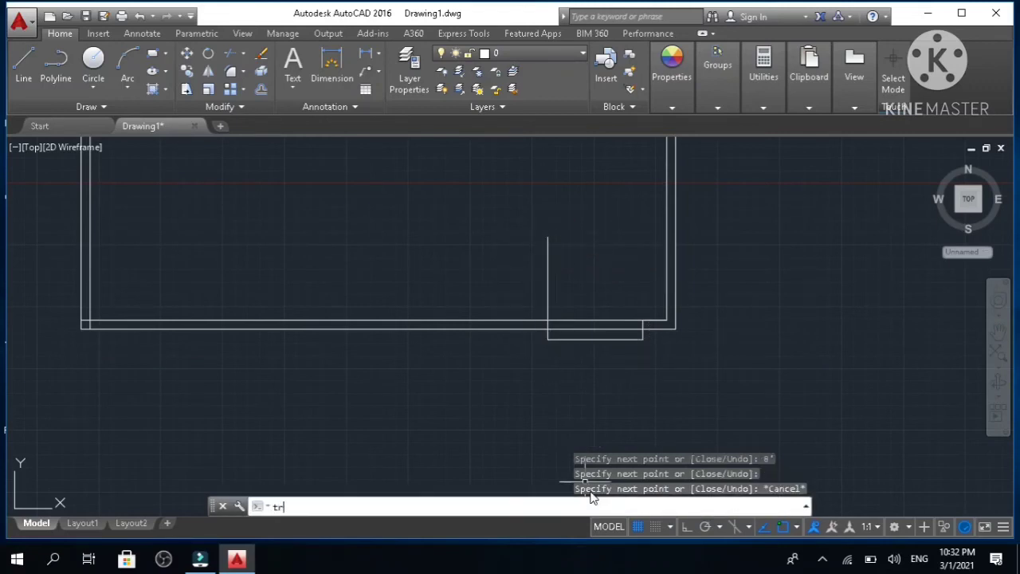
key("Return")
key("Return")
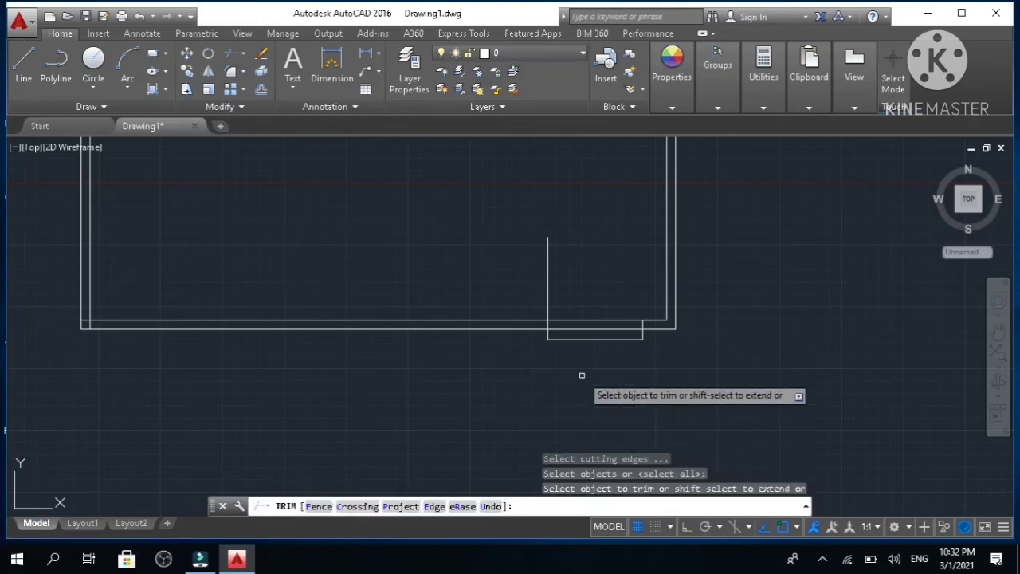
left_click(580, 360)
left_click(582, 302)
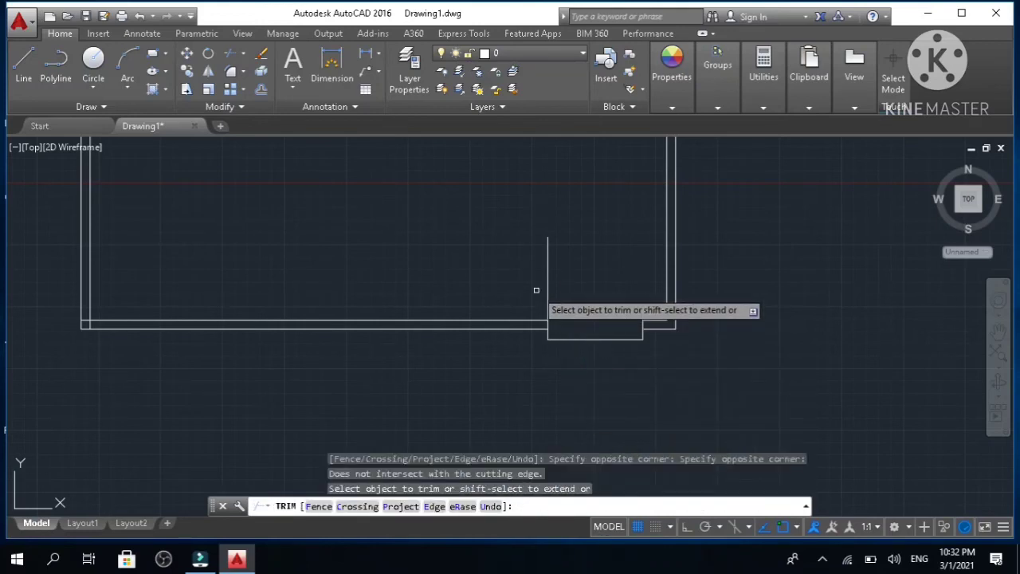
left_click(548, 280)
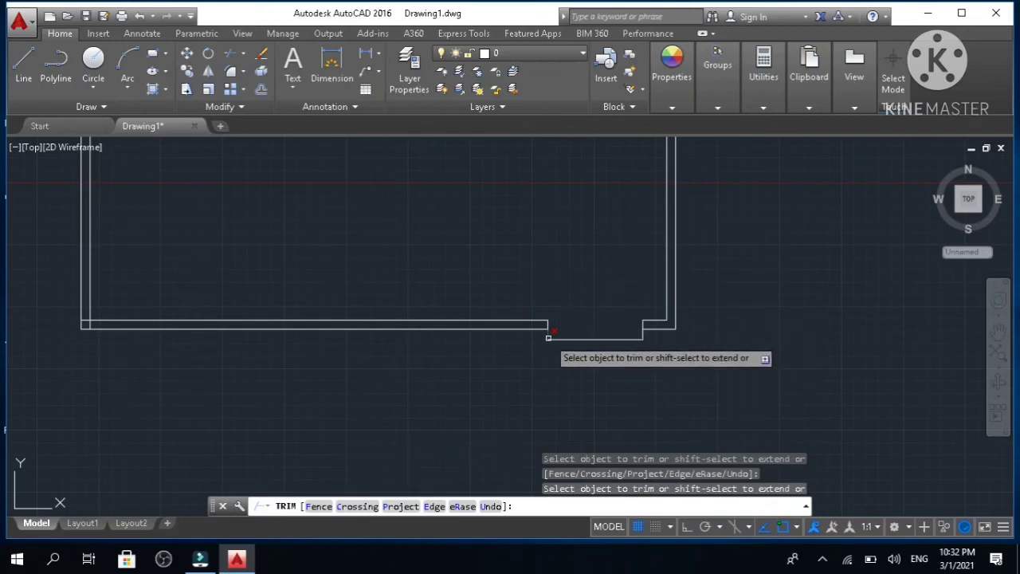
- Trim the two side-line overruns below the bottom wall and erase the leftover 8' line beneath the opening
left_click(547, 337)
left_click(642, 334)
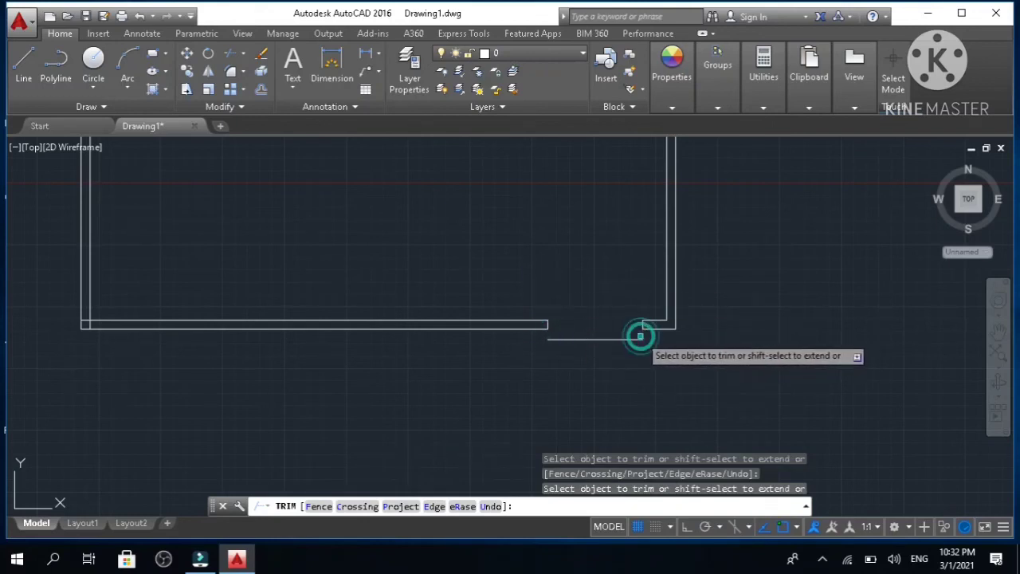
key("Escape")
key("Escape")
key("Escape")
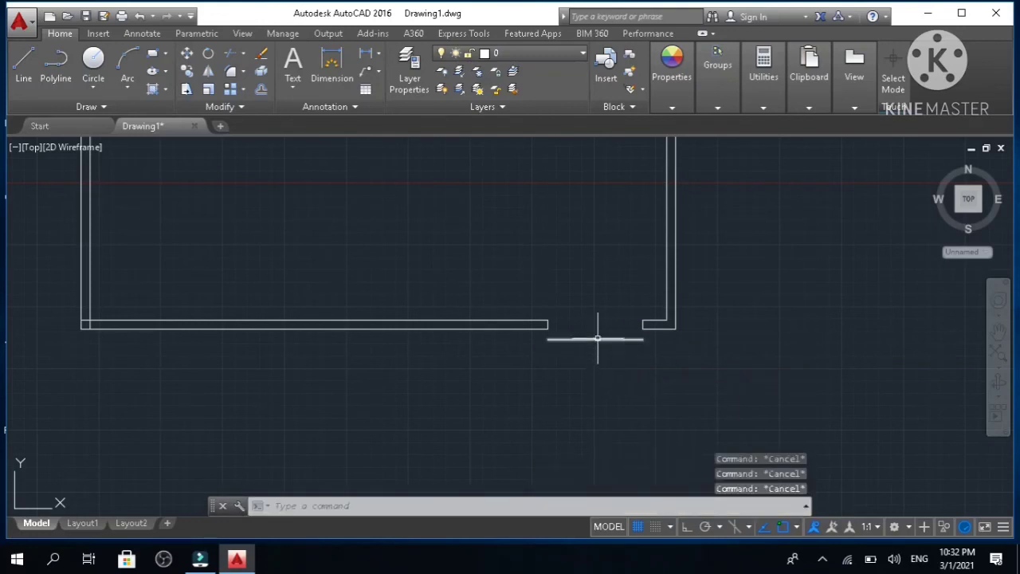
left_click(595, 340)
key("Delete")
scroll(597, 354, "up", 4)
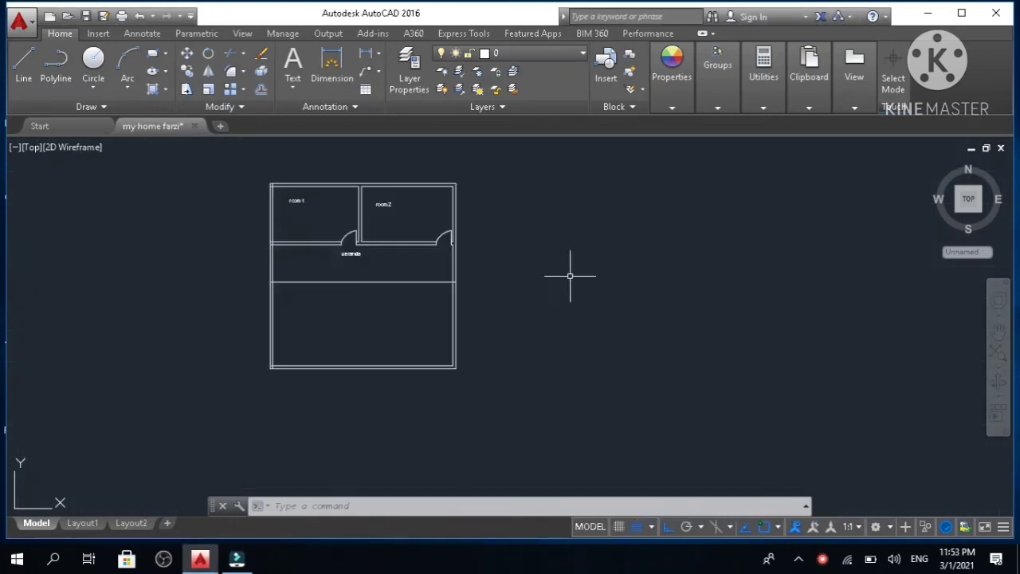
scroll(460, 367, "up", 2)
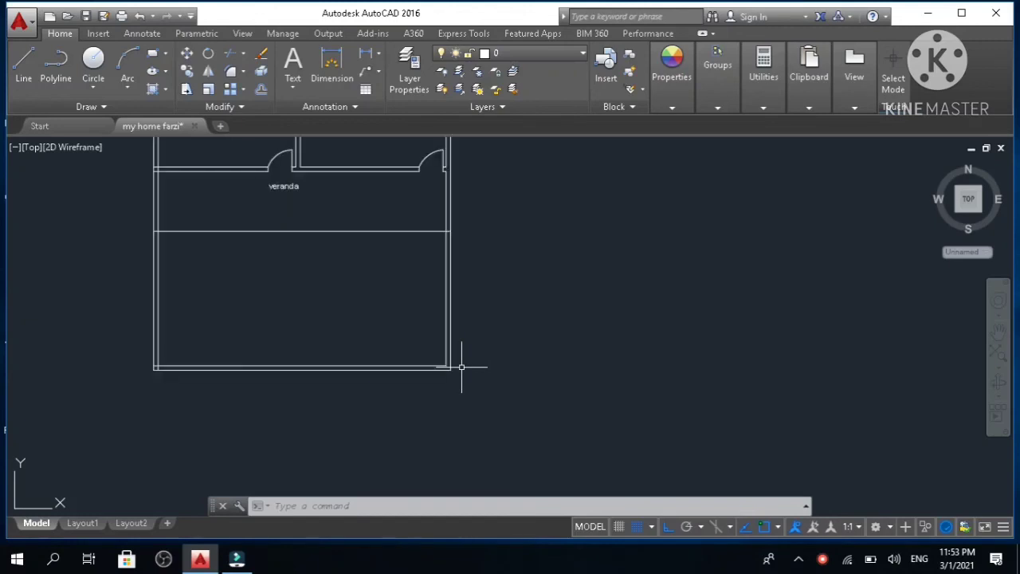
scroll(433, 342, "down", 2)
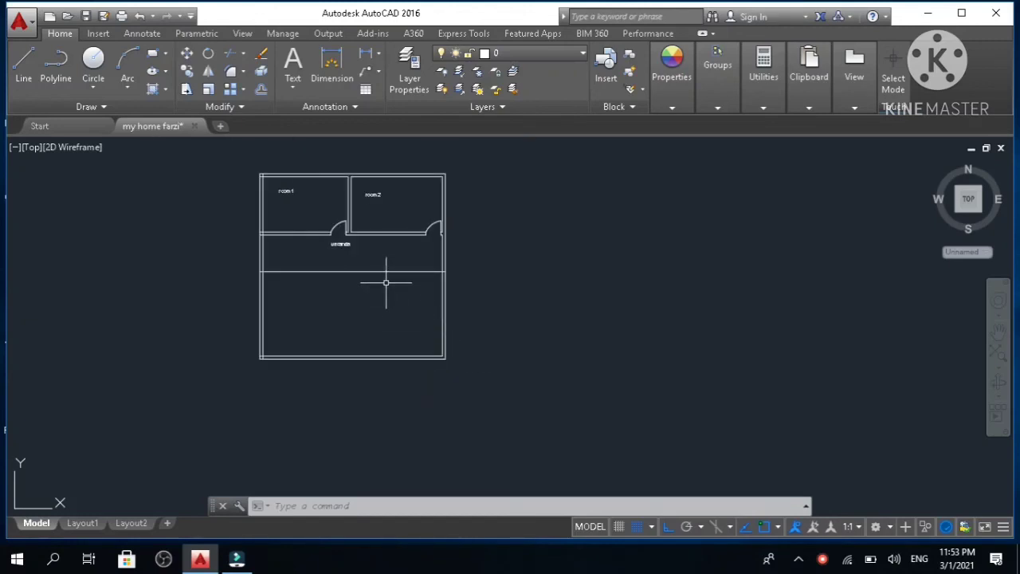
middle_click_drag(352, 279, 395, 337)
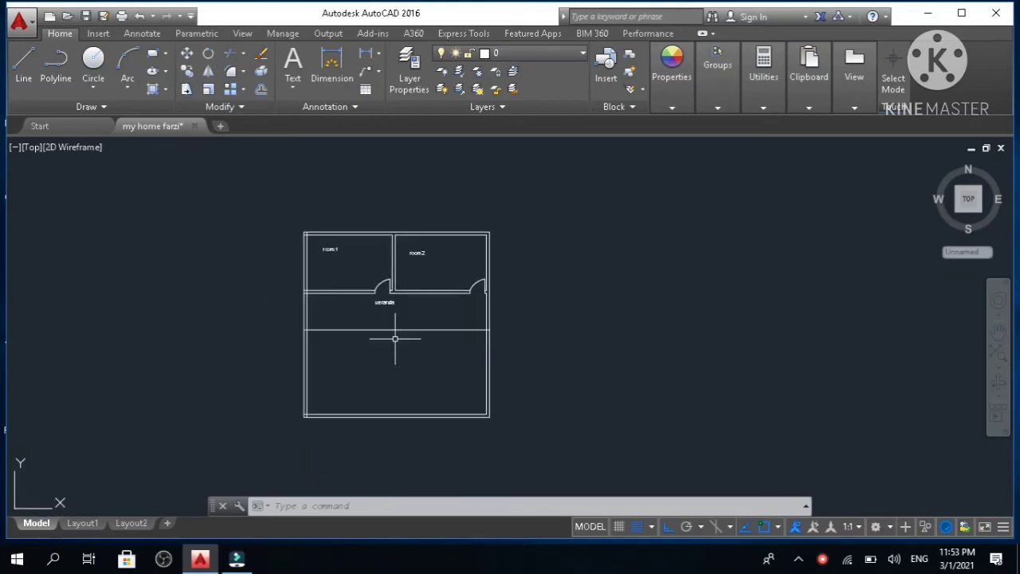
scroll(394, 339, "up", 4)
scroll(395, 339, "down", 2)
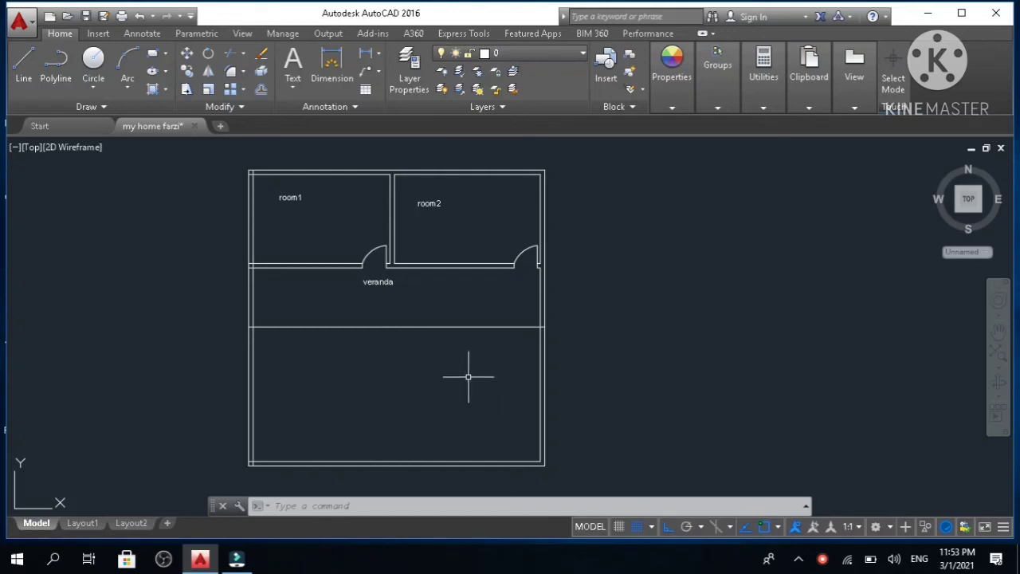
middle_click_drag(468, 376, 430, 366)
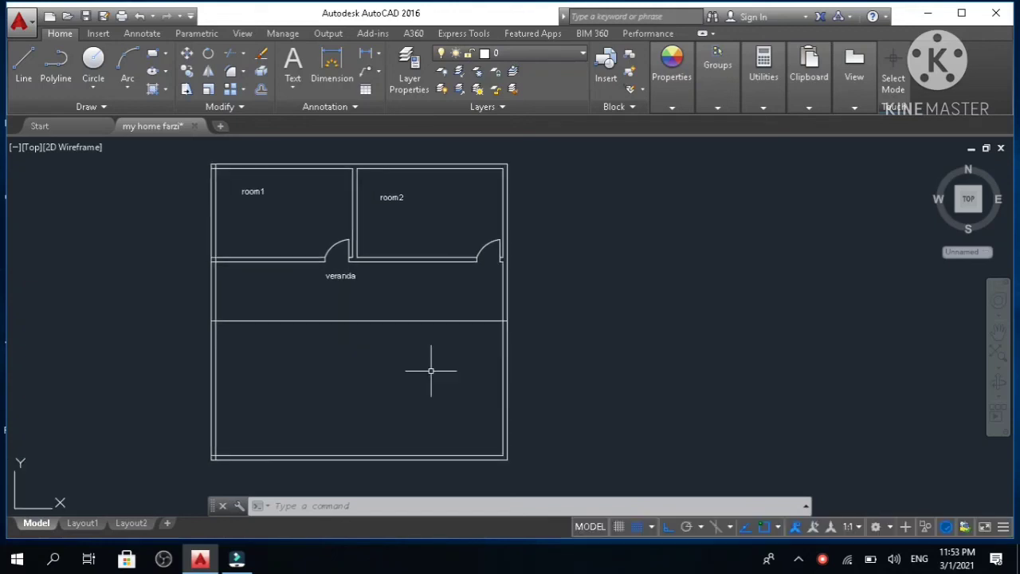
- Draw a line from the inner bottom-right wall corner 2' leftward, then about 1'-10.5" straight down past the outer wall line
scroll(456, 412, "up", 5)
middle_click_drag(458, 411, 430, 321)
scroll(513, 413, "up", 1)
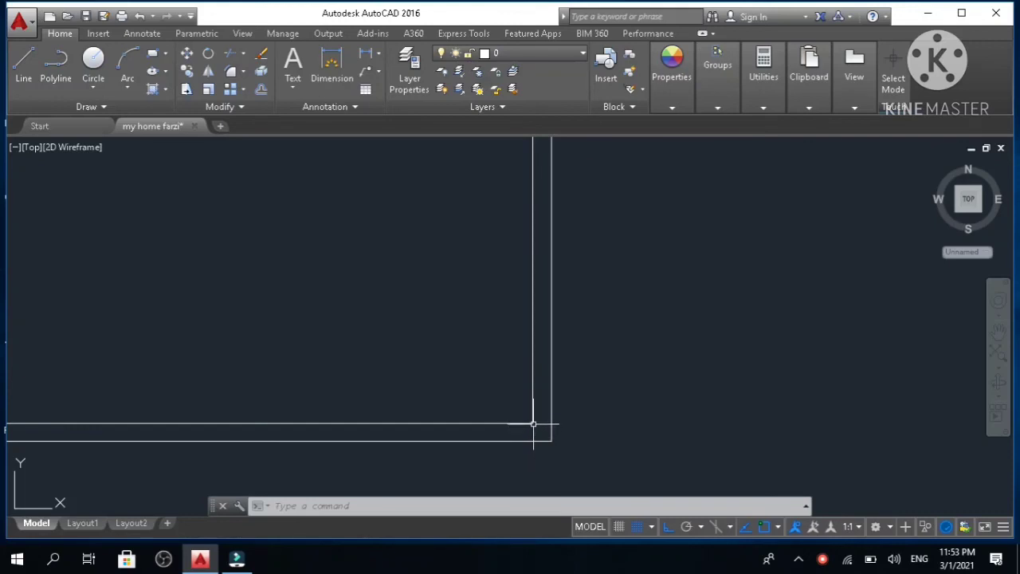
type("l")
key("Return")
left_click(532, 423)
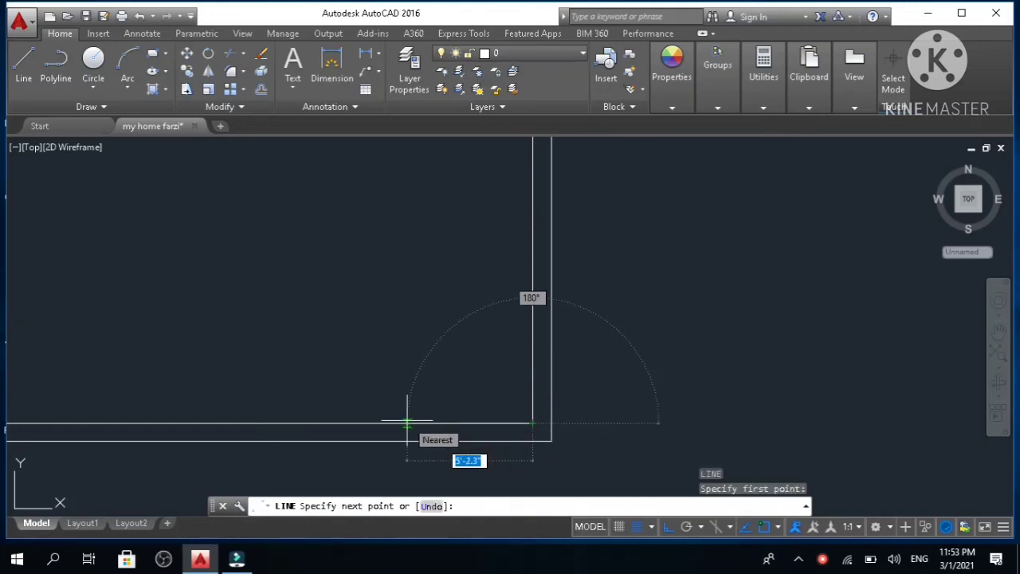
type("2")
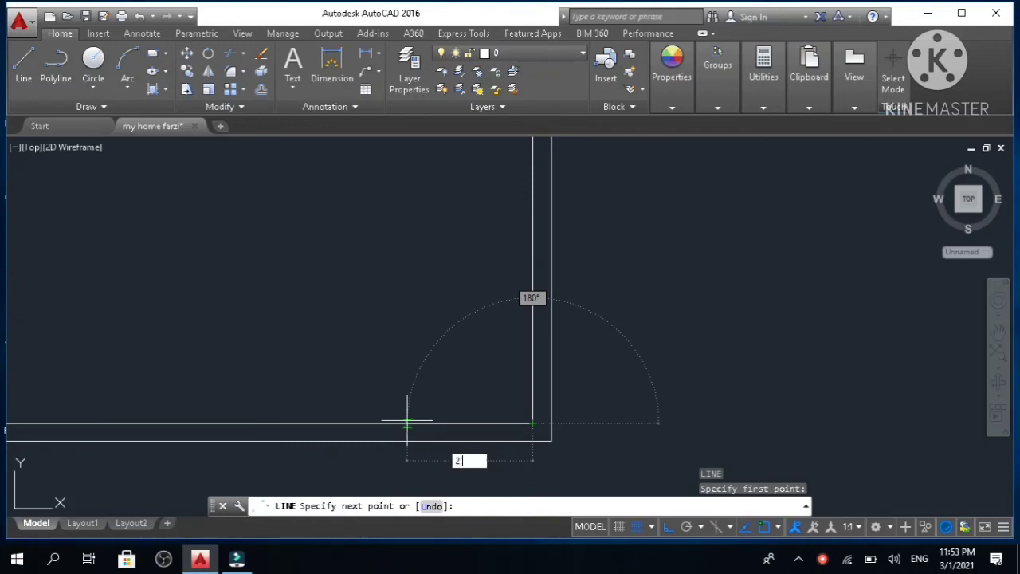
key("Return")
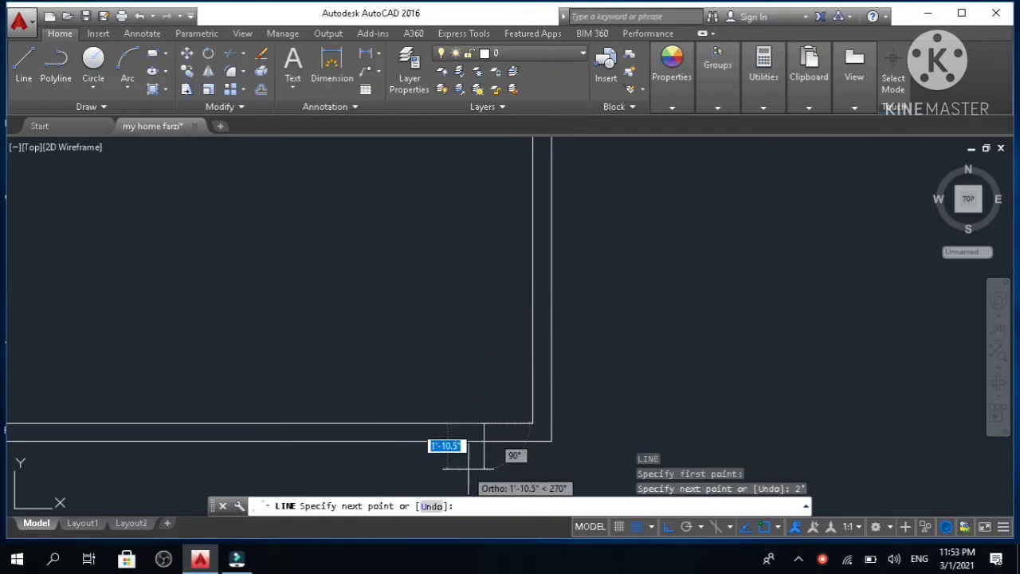
left_click(484, 468)
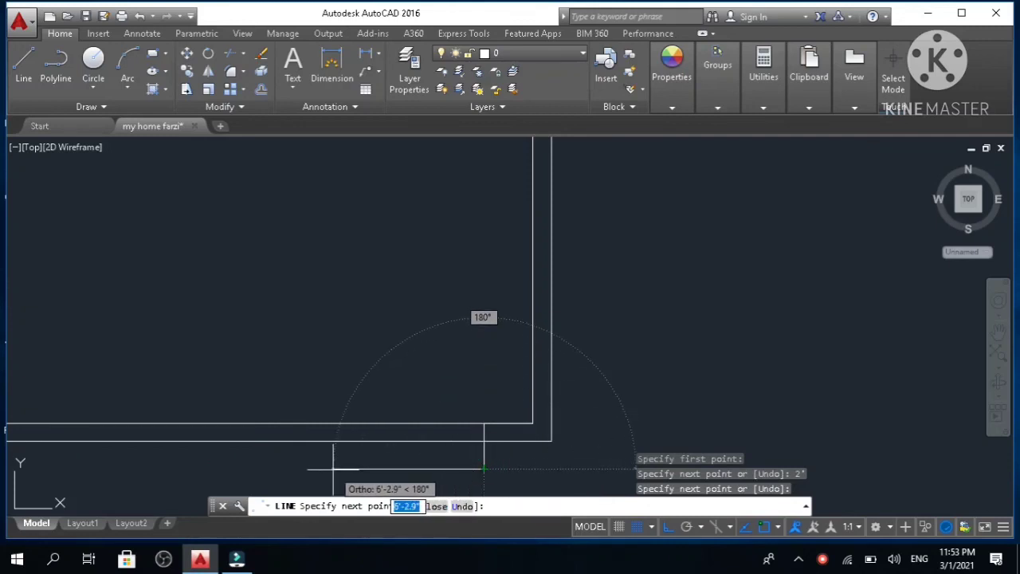
- Continue the line 8' leftward, then straight up across both bottom wall lines, and end the line command
type("8'")
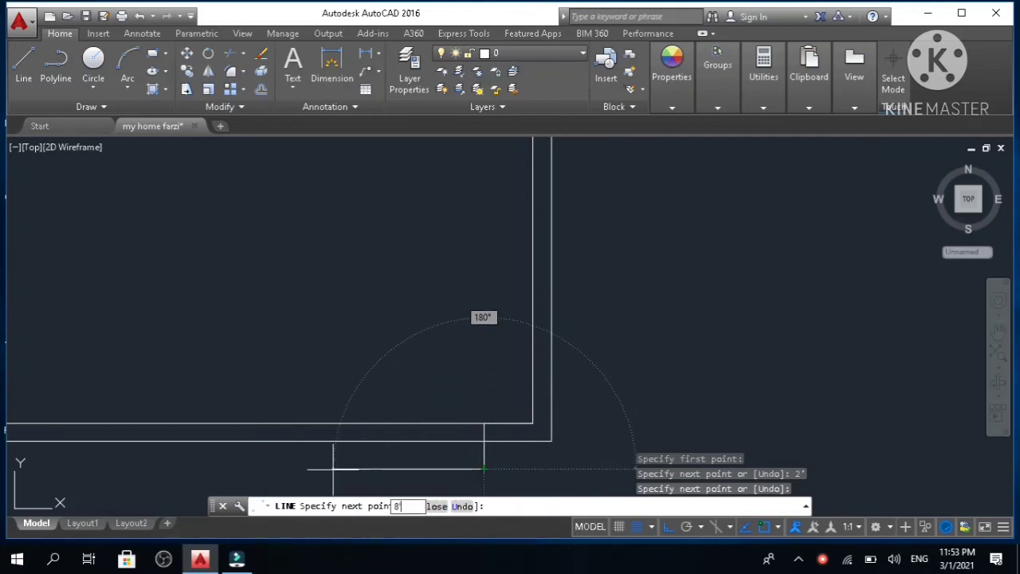
key("Return")
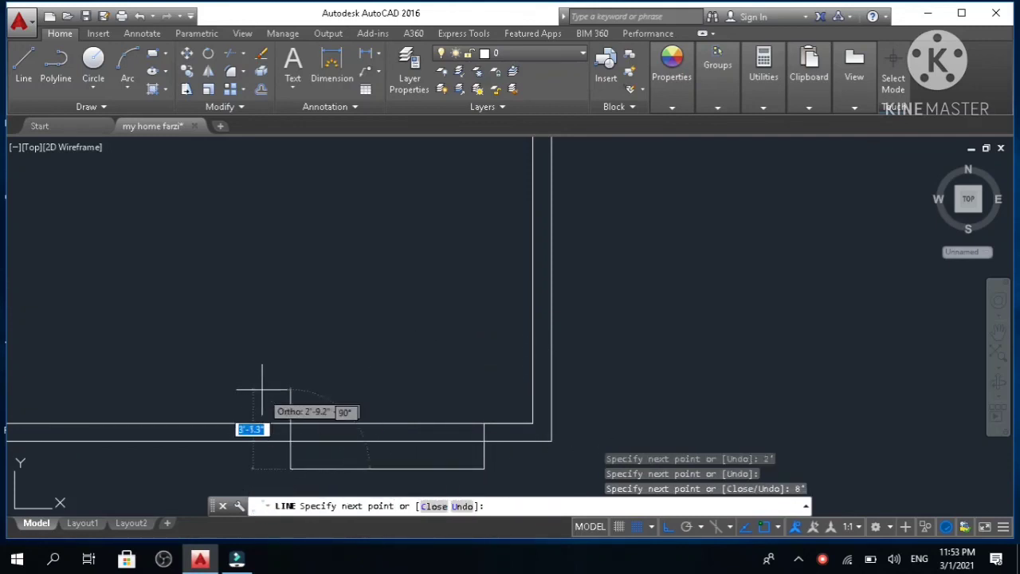
left_click(272, 362)
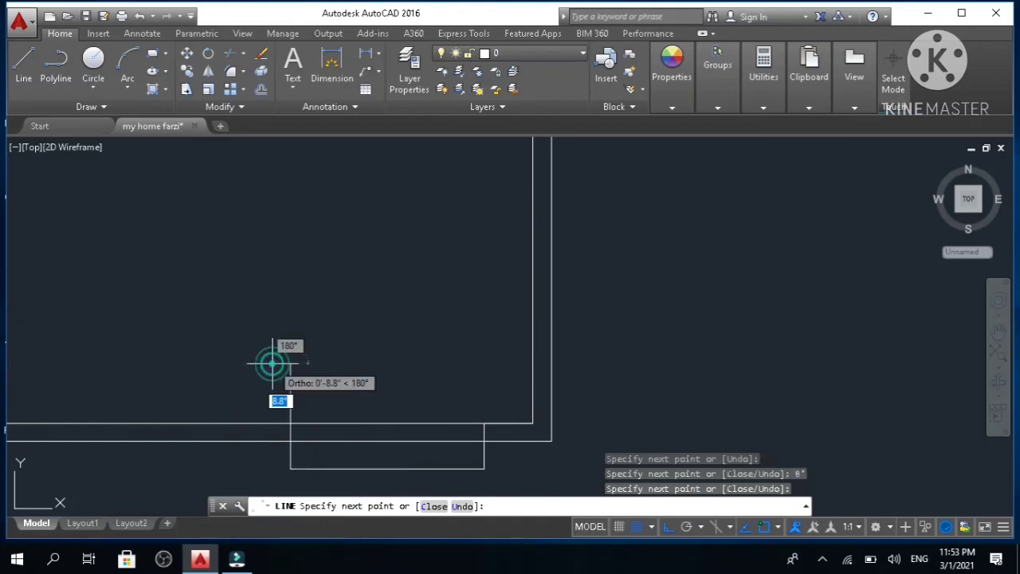
key("Escape")
key("Escape")
key("Escape")
key("Escape")
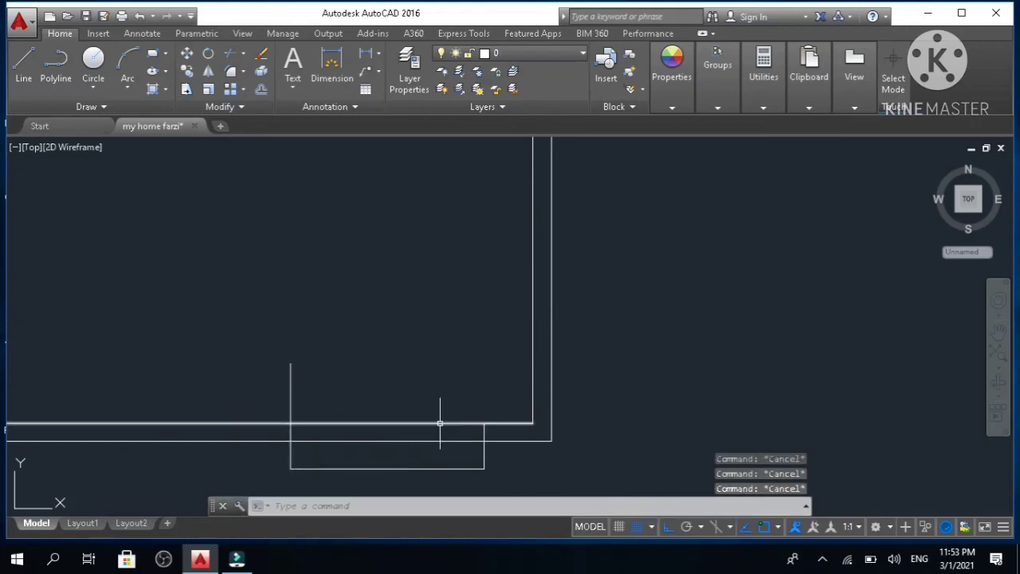
- Trim the right side line's overrun below the bottom wall and both wall lines between the opening's two sides
type("l")
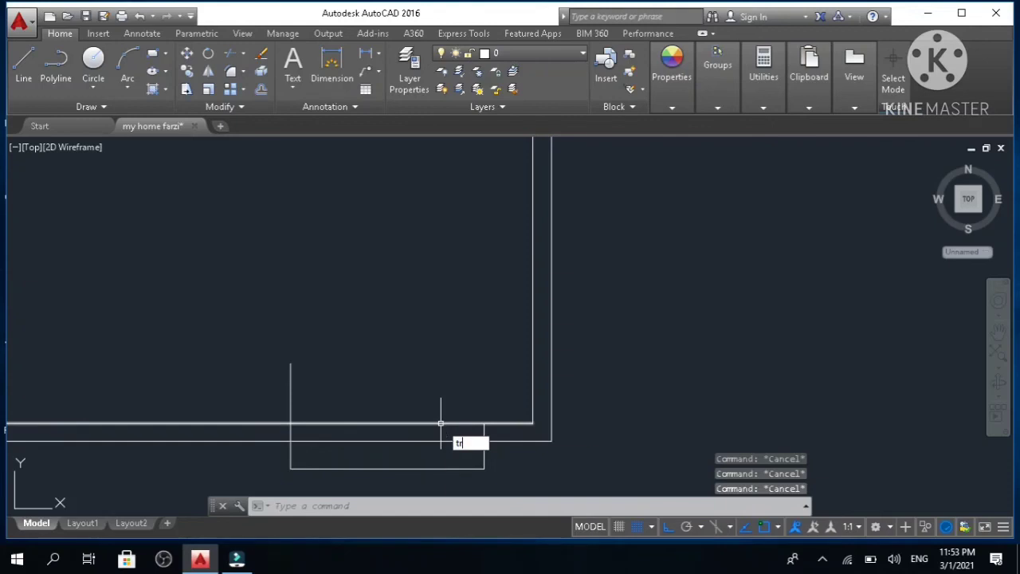
type("r")
key("Return")
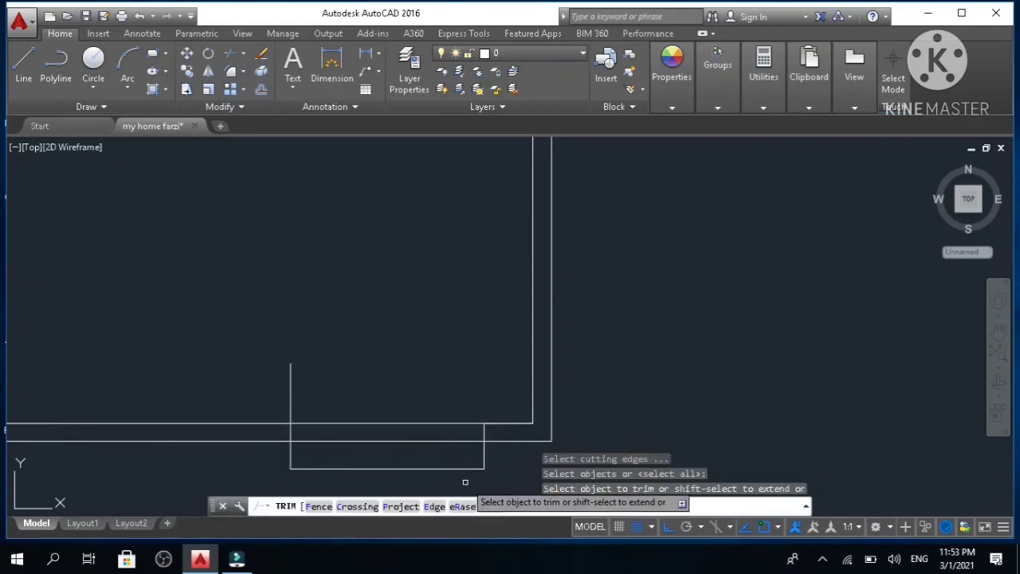
left_click(501, 459)
left_click(442, 447)
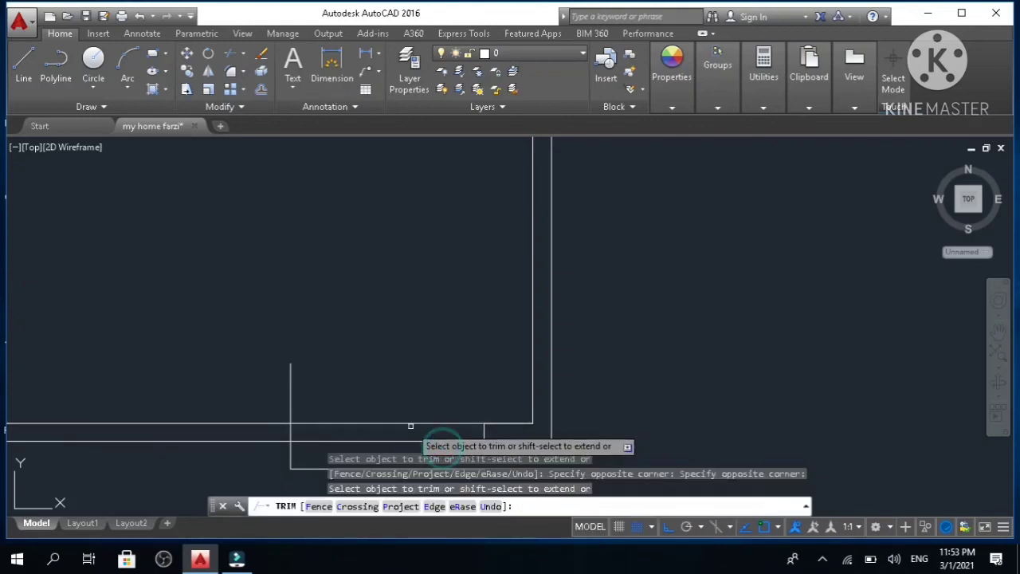
left_click(412, 441)
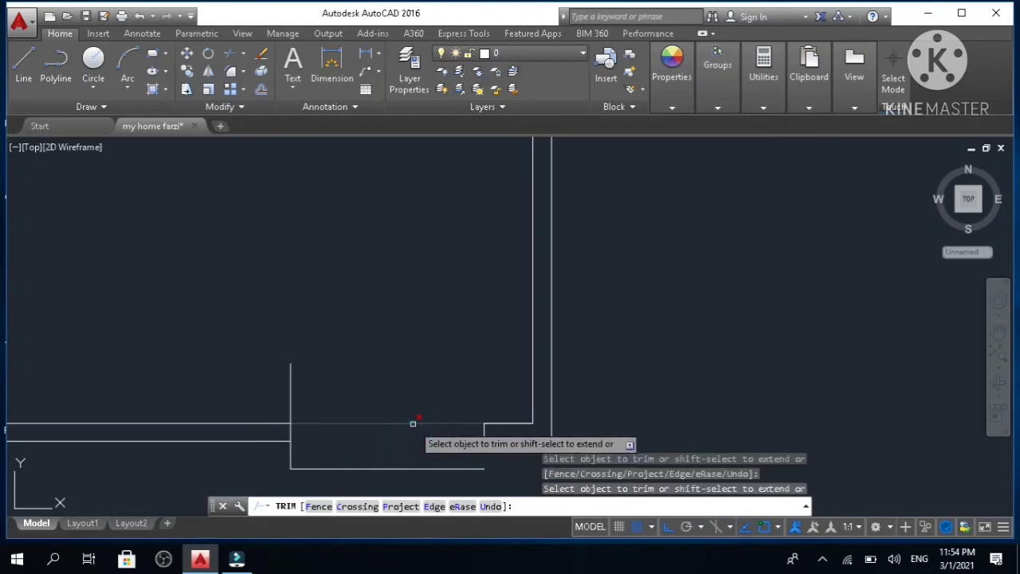
left_click(412, 422)
- Trim the left side line's overruns above and below the bottom wall, and erase the leftover 8' line beneath the opening
left_click(290, 400)
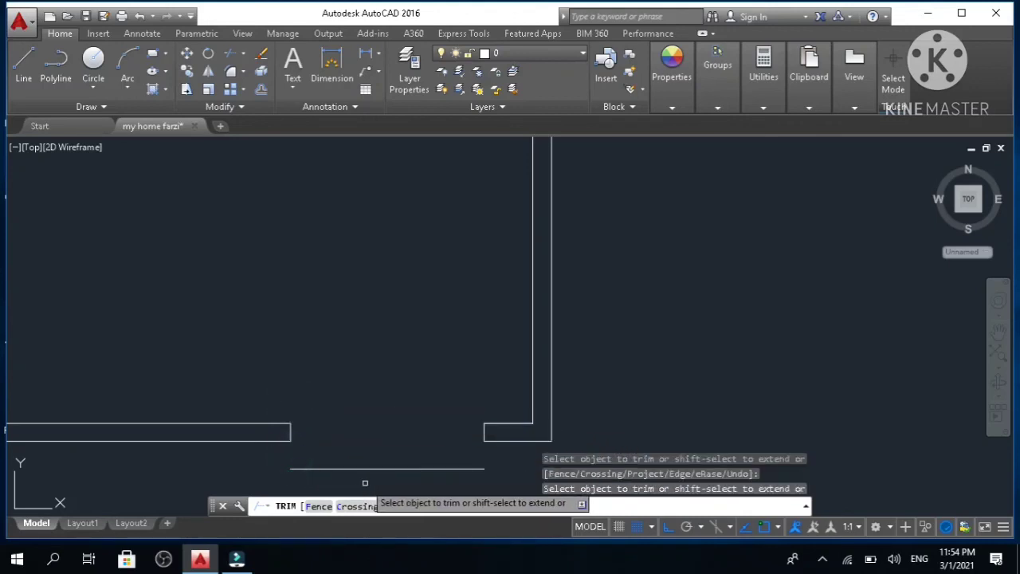
key("Escape")
key("Escape")
key("Escape")
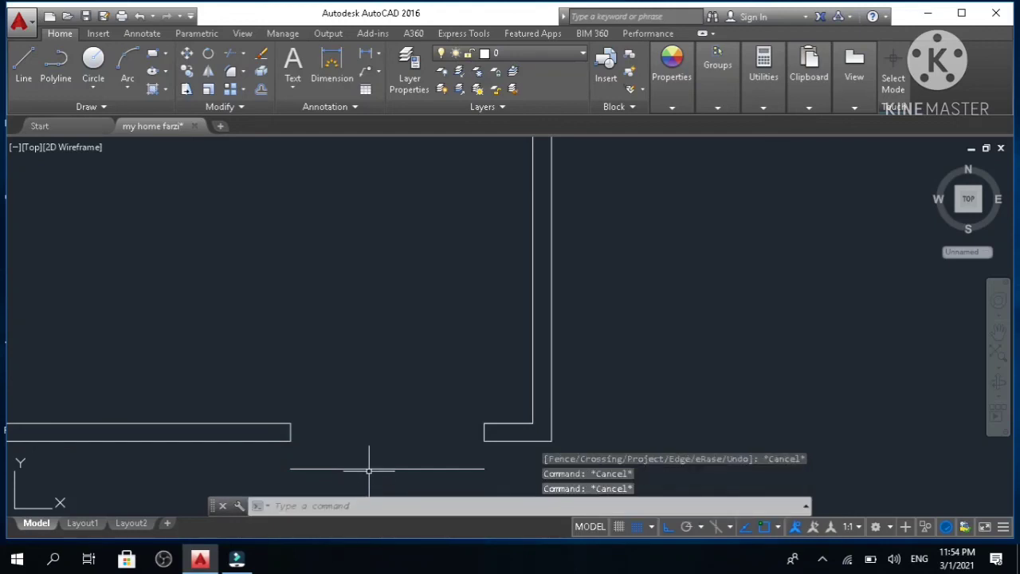
left_click(369, 468)
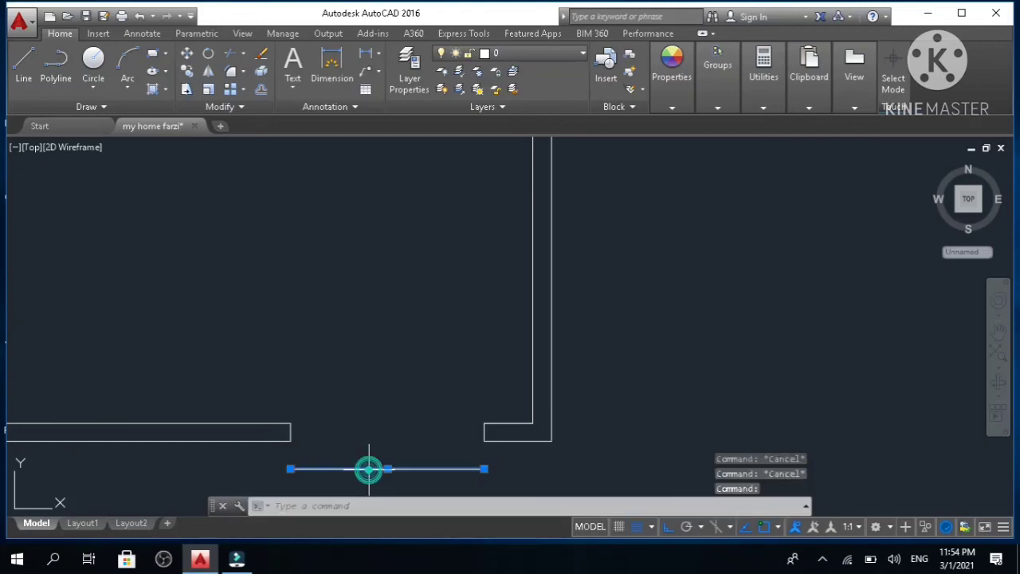
key("Delete")
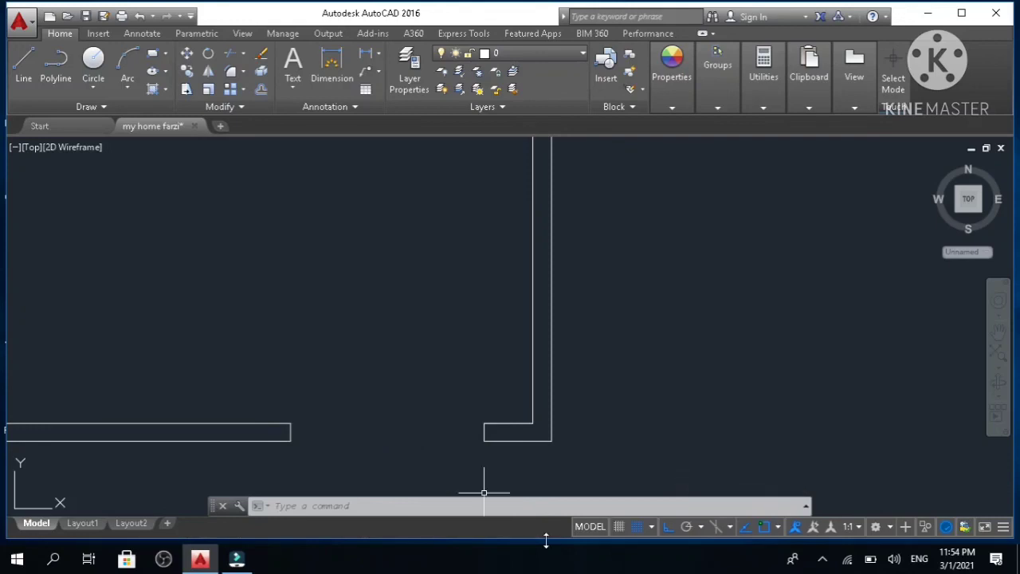
left_click(822, 558)
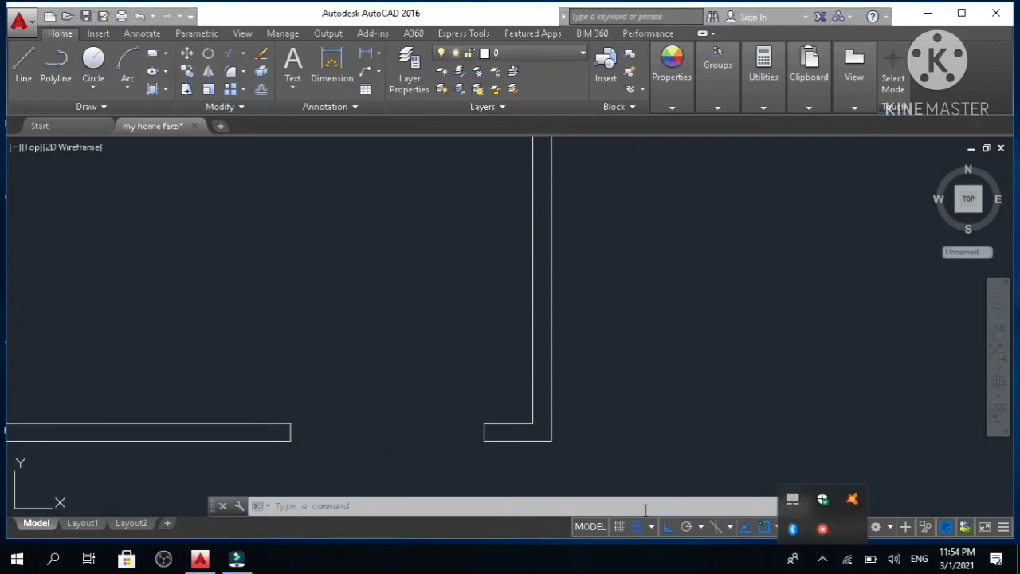
left_click(478, 456)
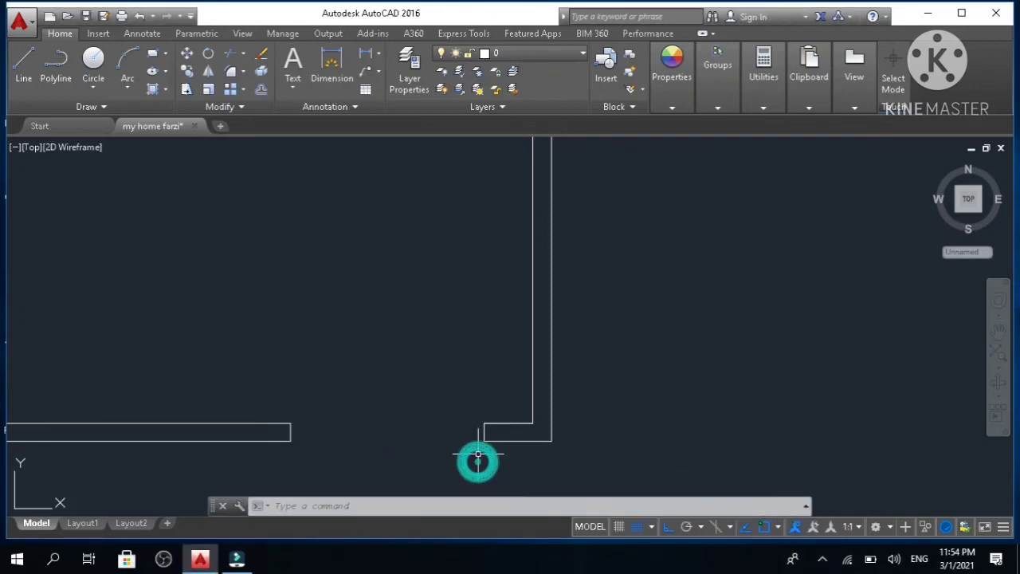
- Offset the opening's right side line 4' to the left to mark the middle of the opening
type("o")
key("Return")
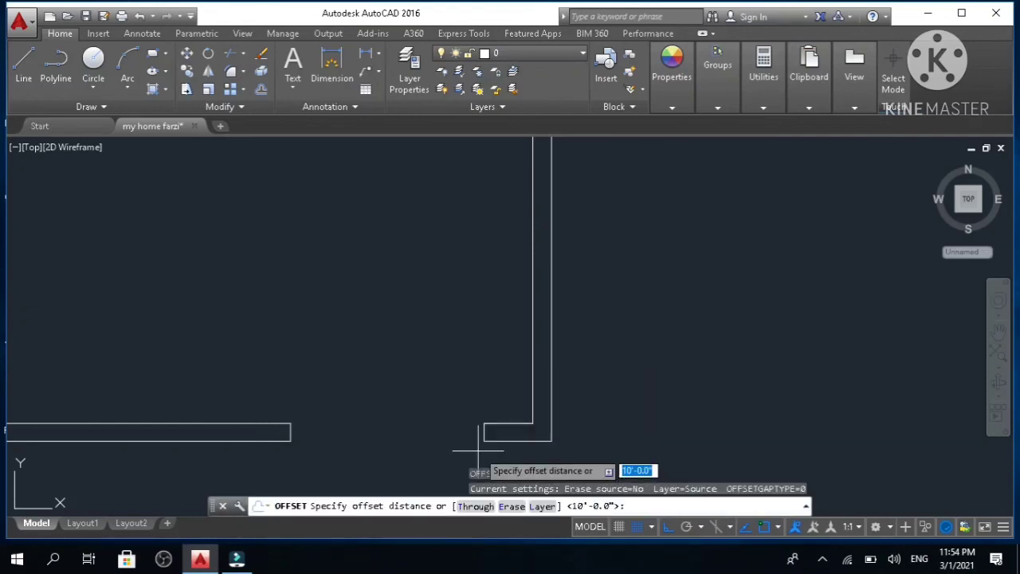
type("4'")
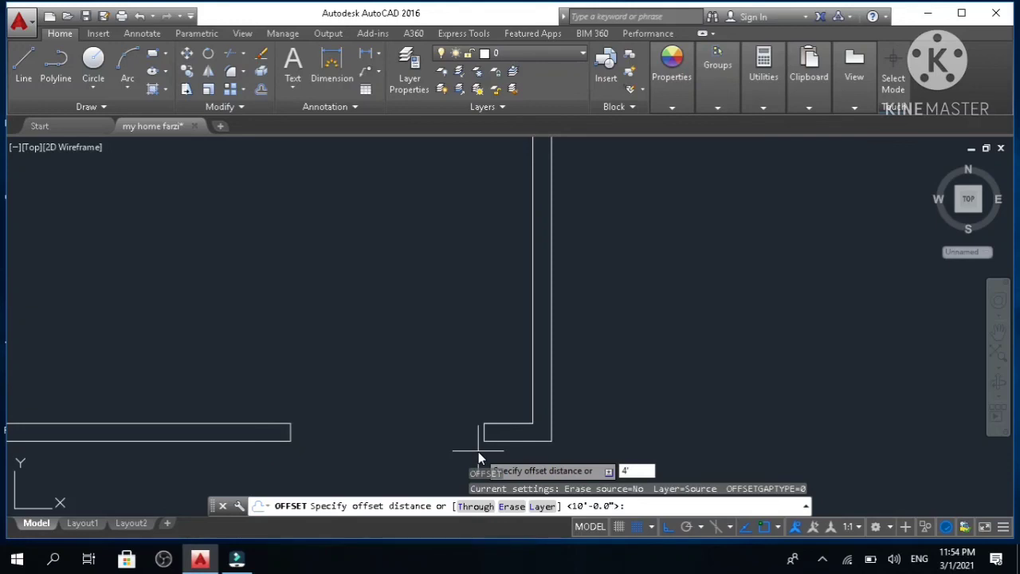
key("Return")
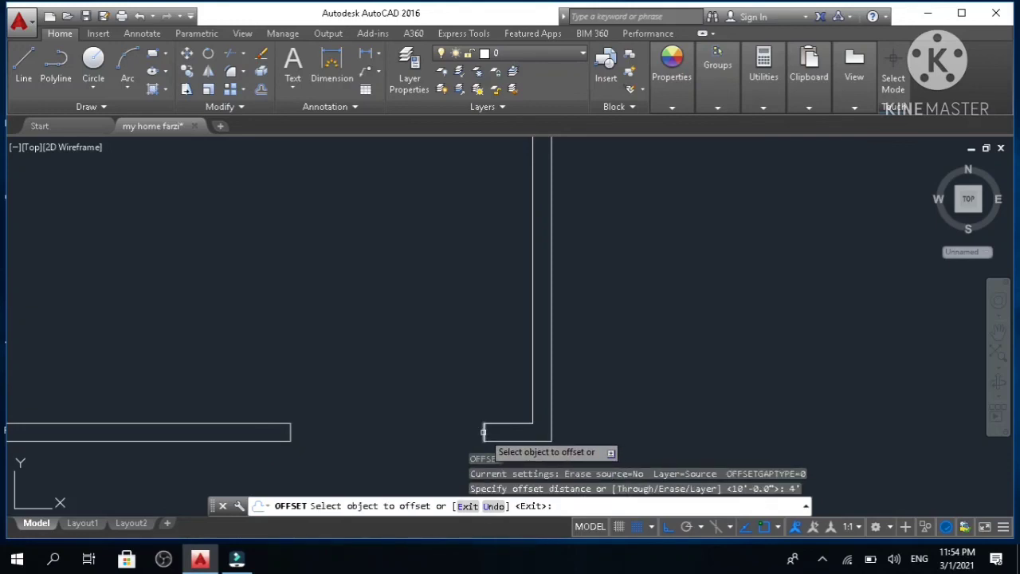
left_click(483, 432)
left_click(450, 431)
key("Escape")
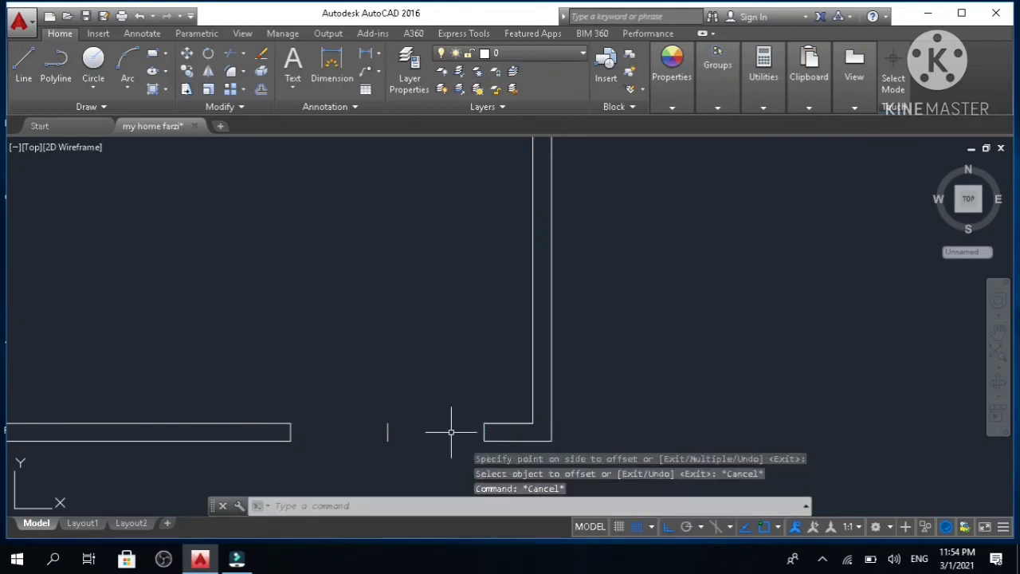
key("Escape")
key("Escape")
type("a")
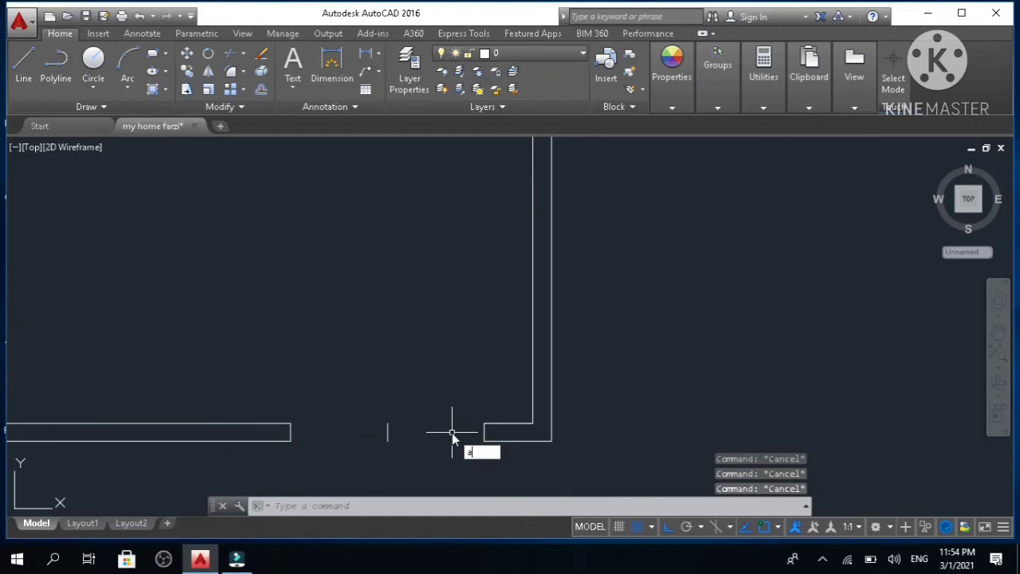
key("Return")
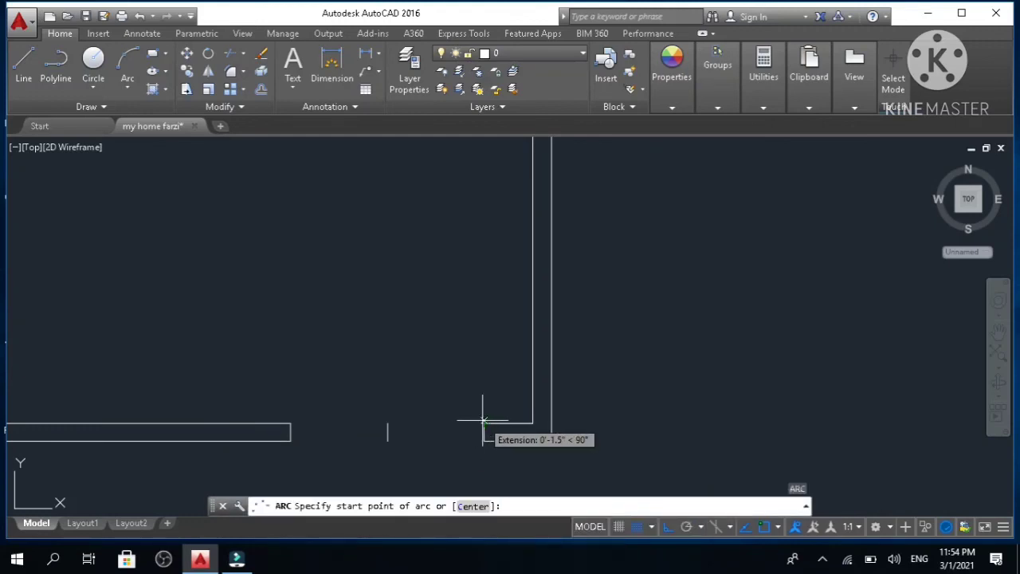
key("Escape")
key("Escape")
key("Escape")
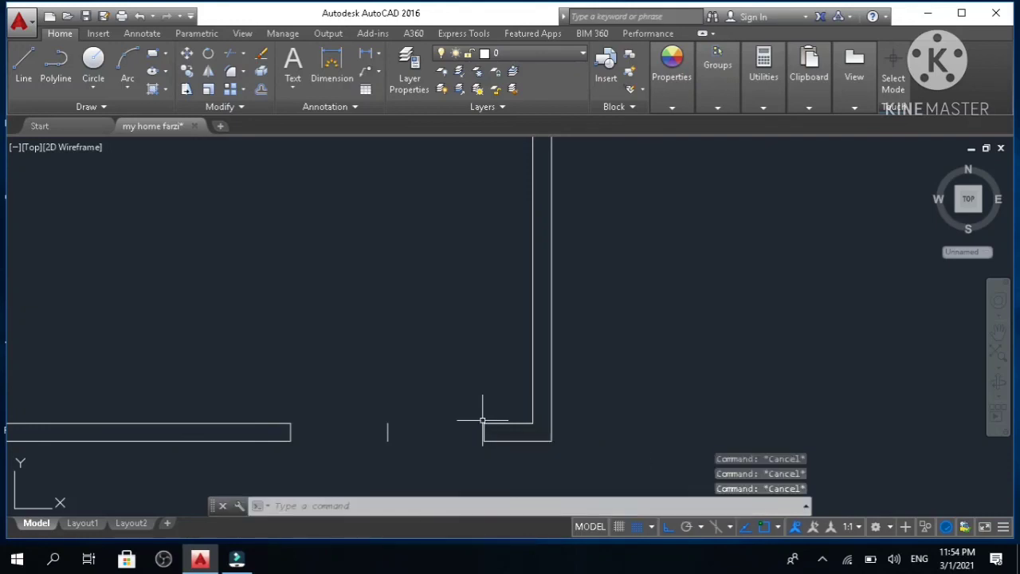
- Draw a 5' vertical line upward from the inner corner at the opening's right side
type("l")
key("Return")
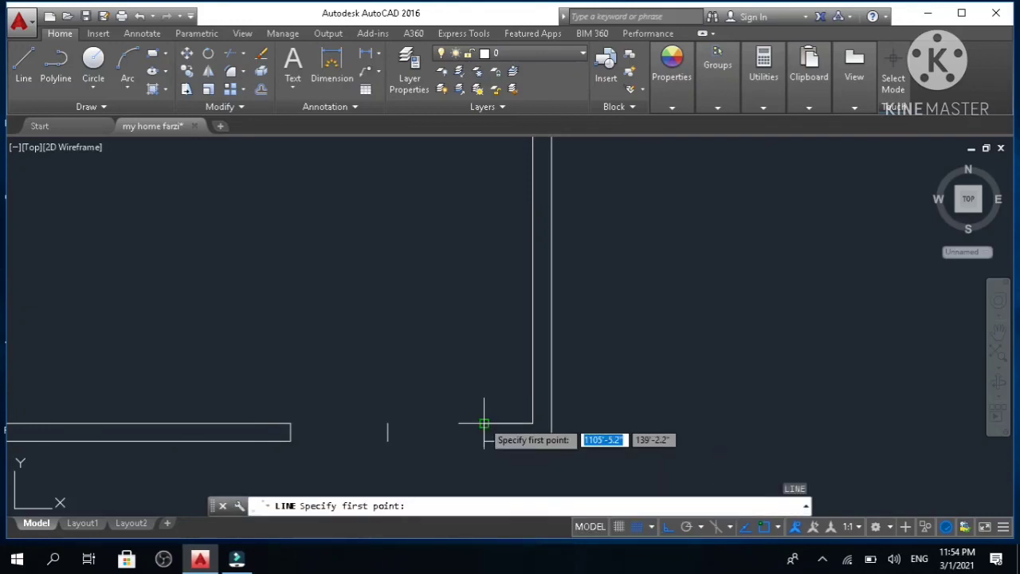
left_click(483, 422)
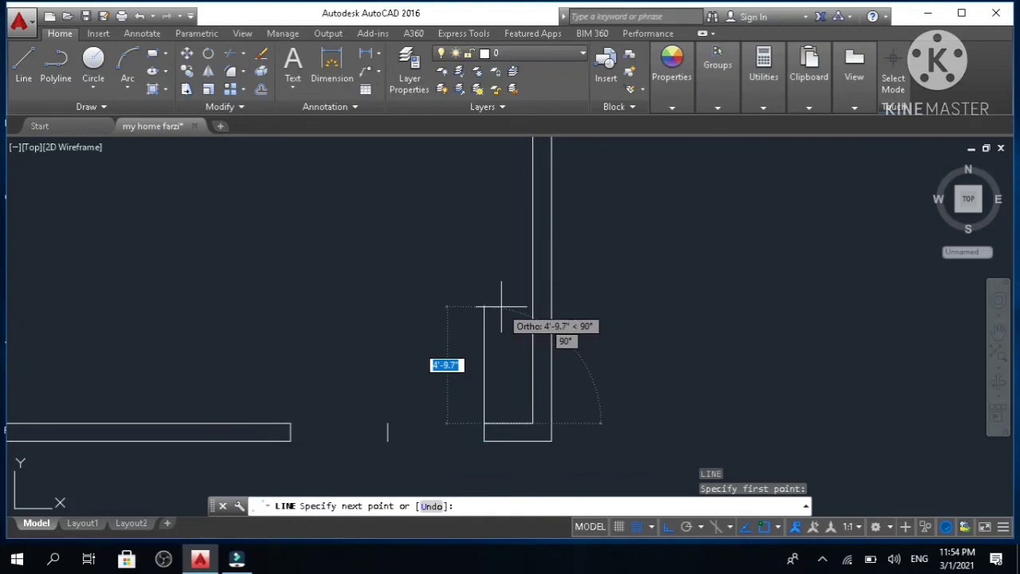
type("5")
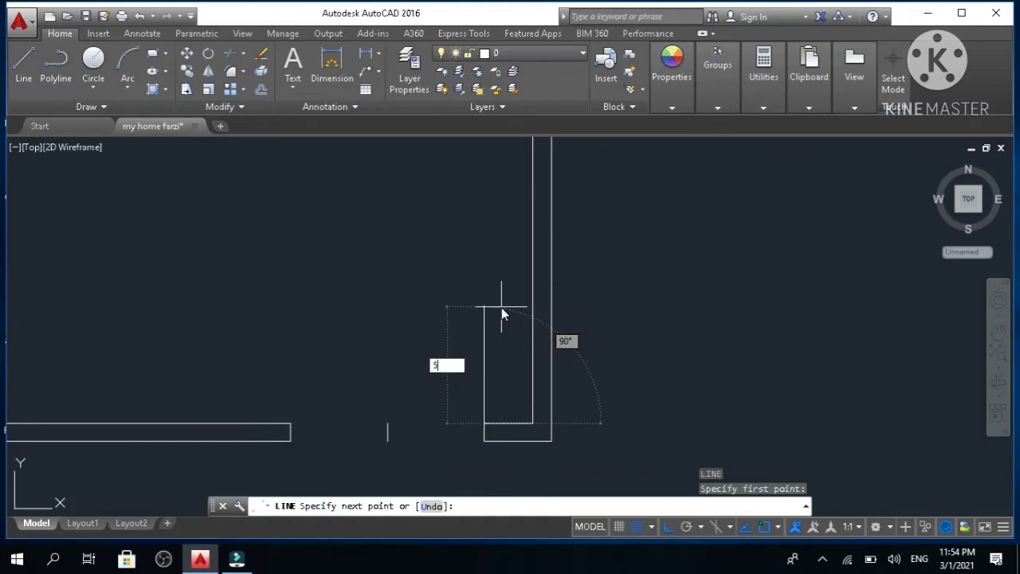
type("'")
key("Return")
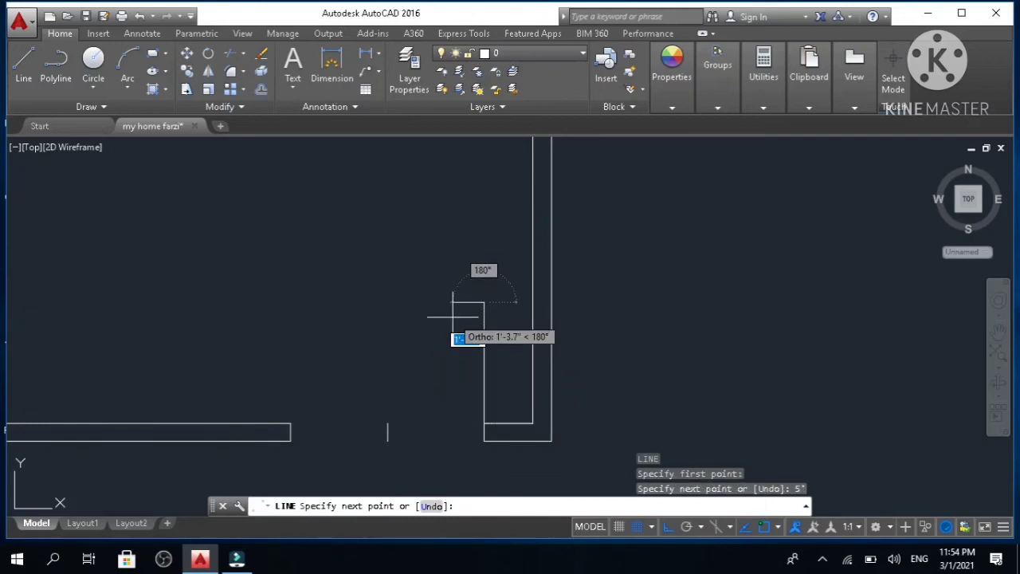
key("Escape")
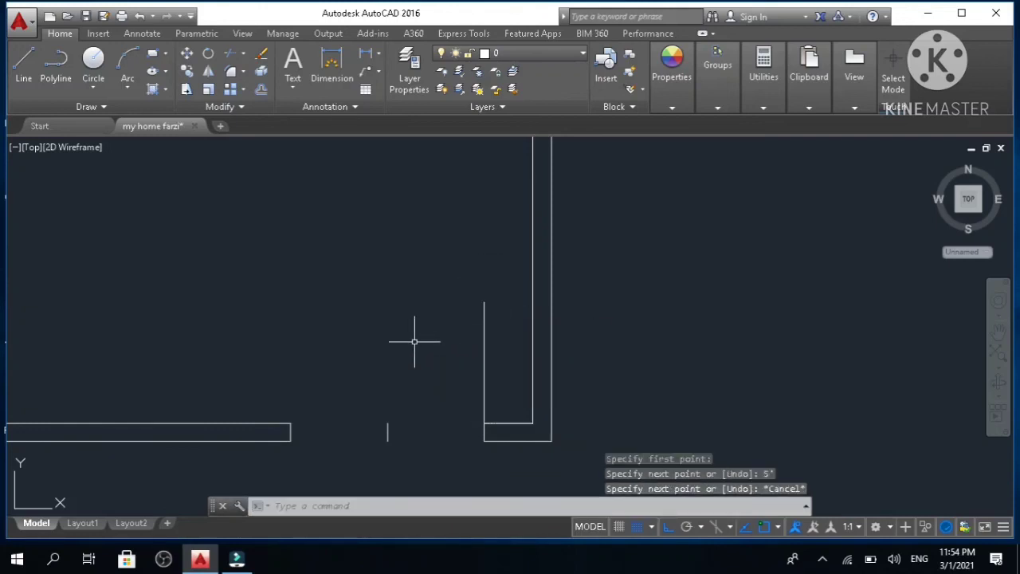
- Draw a 5' vertical line upward from the inner corner at the opening's left side
key("Return")
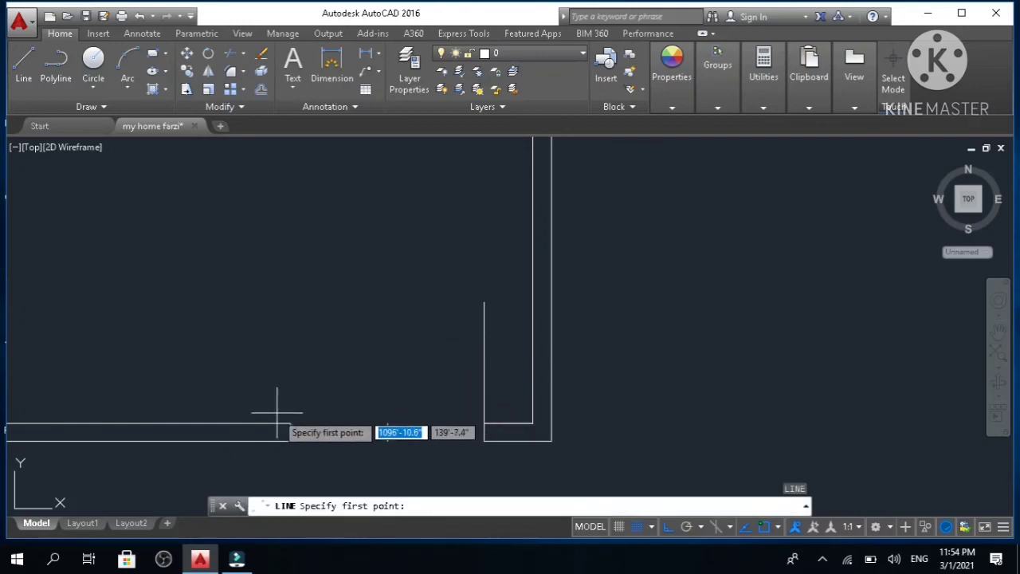
left_click(289, 422)
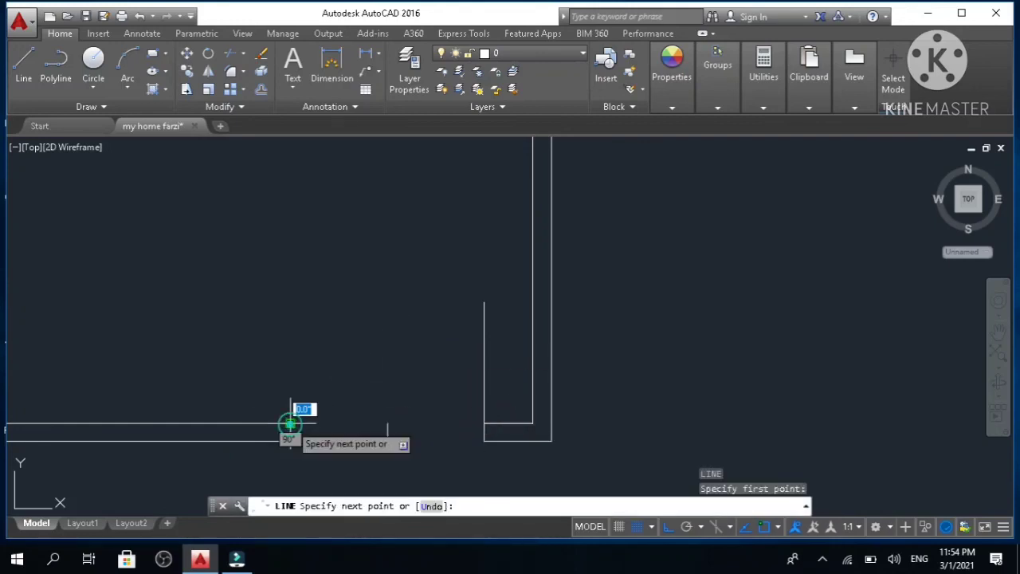
type("5")
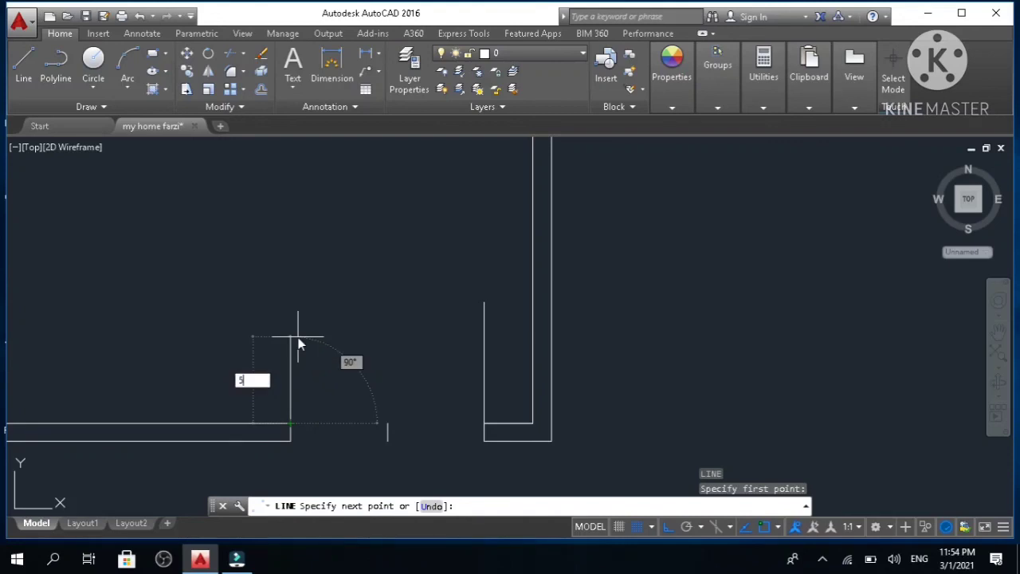
key("Return")
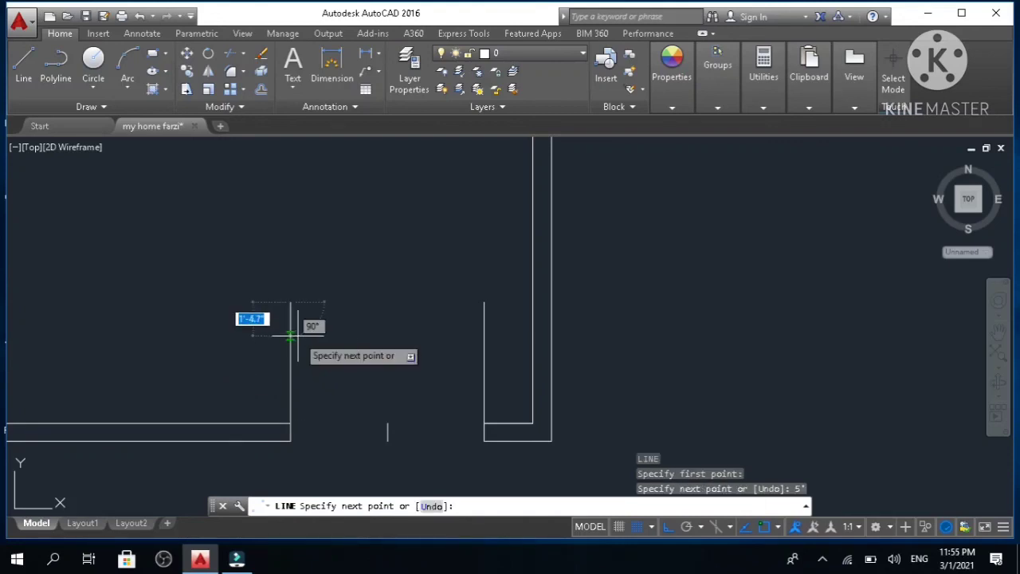
key("Escape")
key("Return")
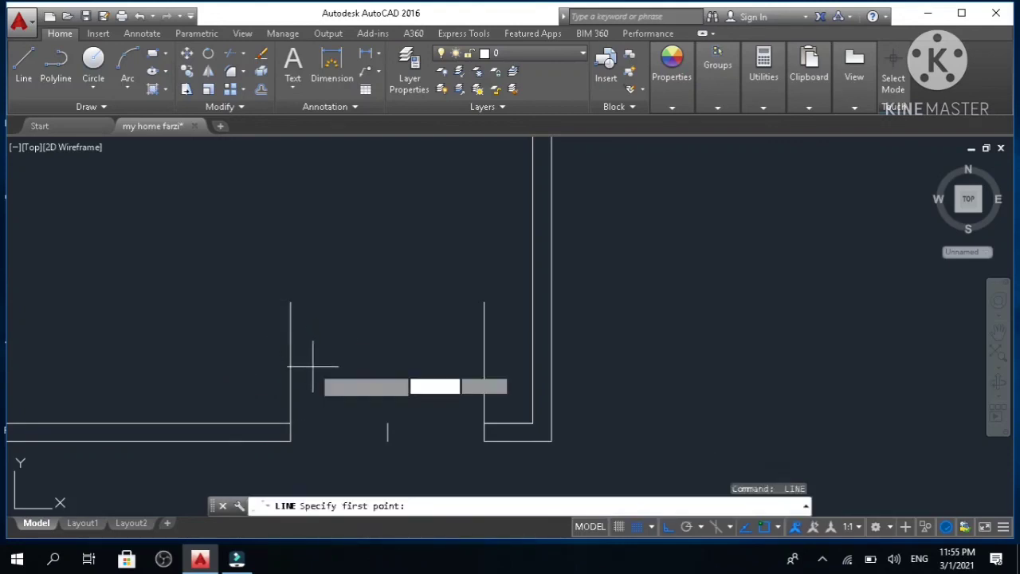
left_click(312, 366)
key("Escape")
key("Escape")
key("Escape")
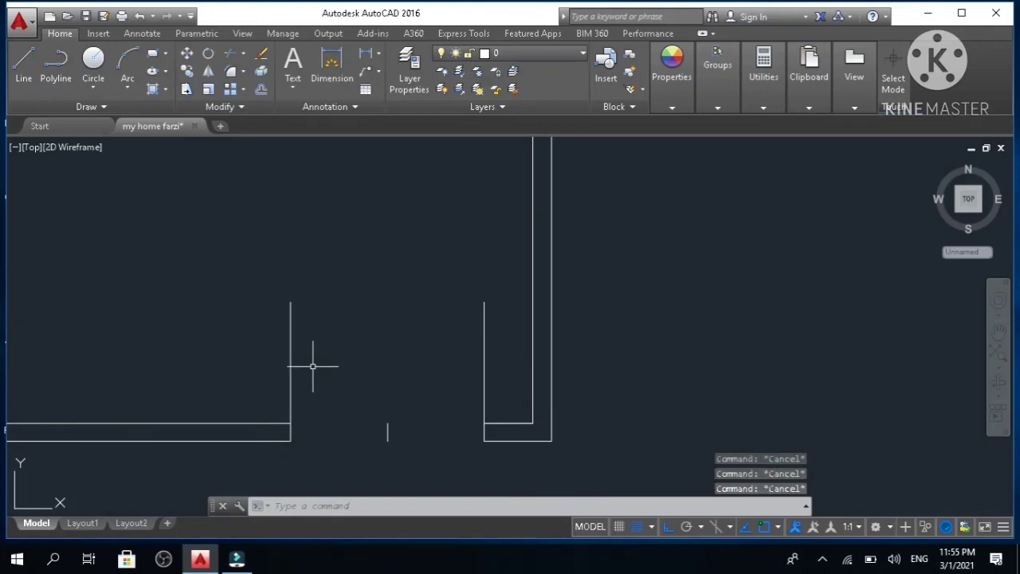
- Draw a three-point arc from the top of the opening's right 5' line through the middle mark's upper end, ending below the wall
type("a")
key("Return")
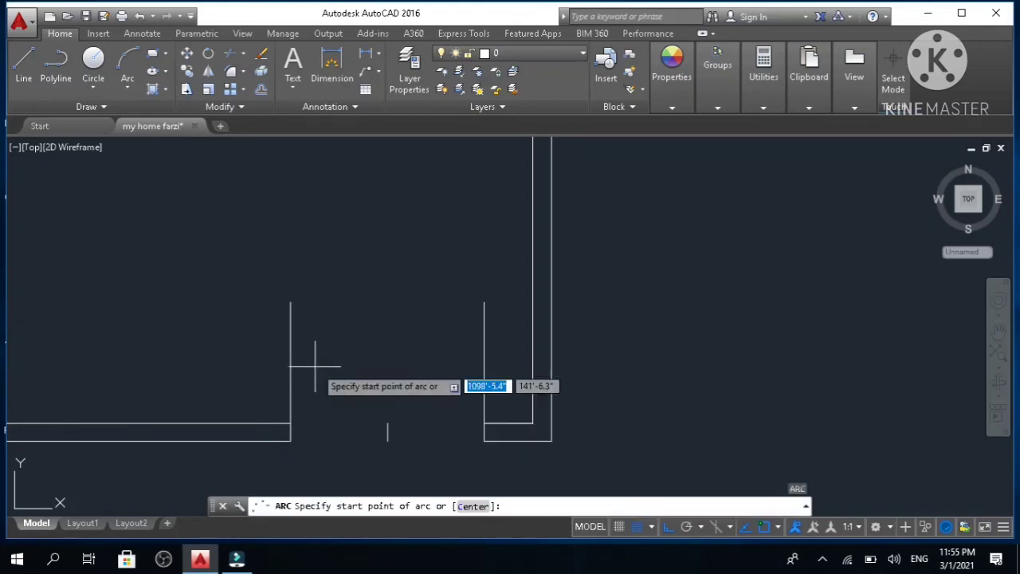
left_click(483, 303)
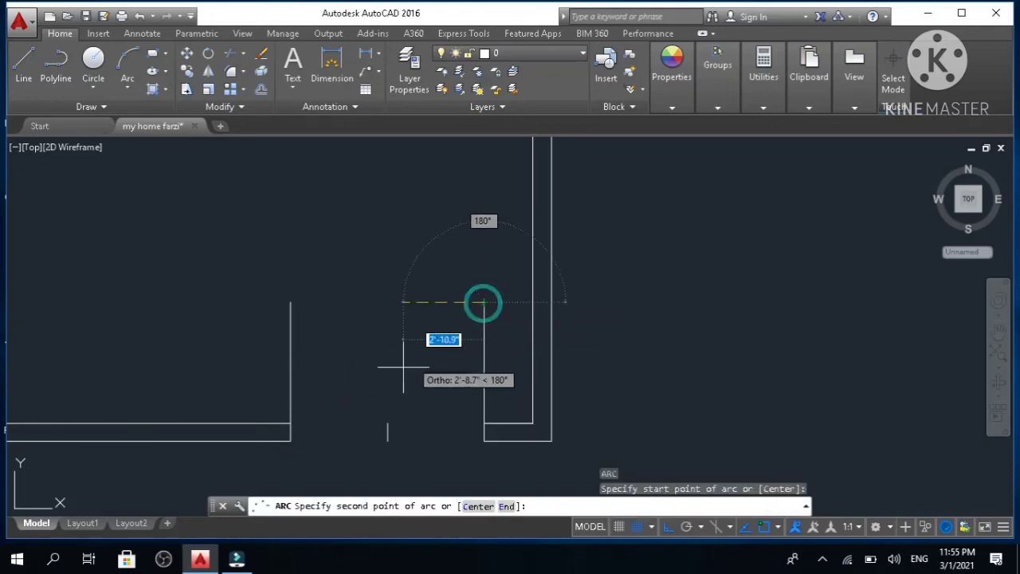
left_click(385, 423)
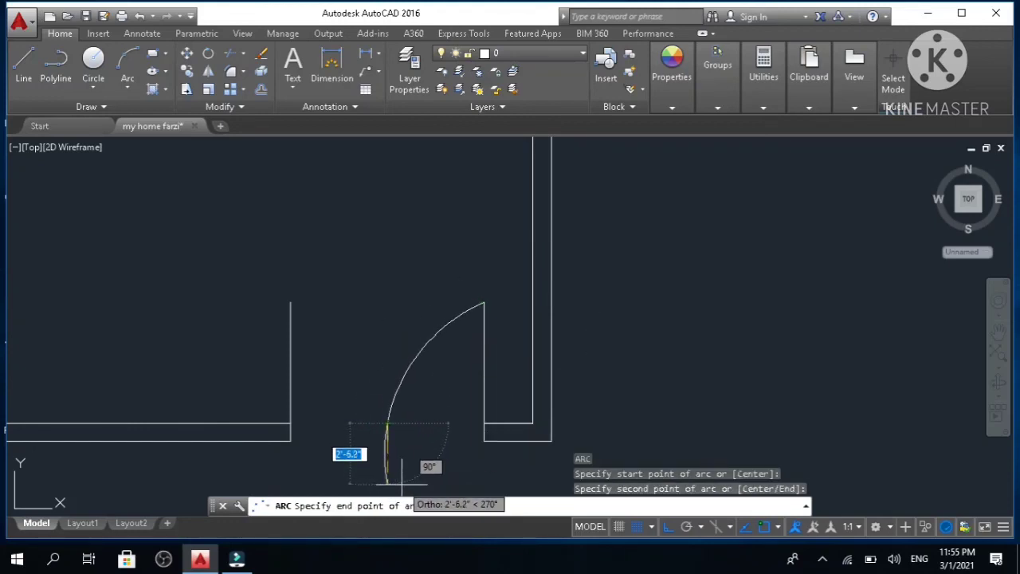
left_click(383, 463)
key("Escape")
key("Escape")
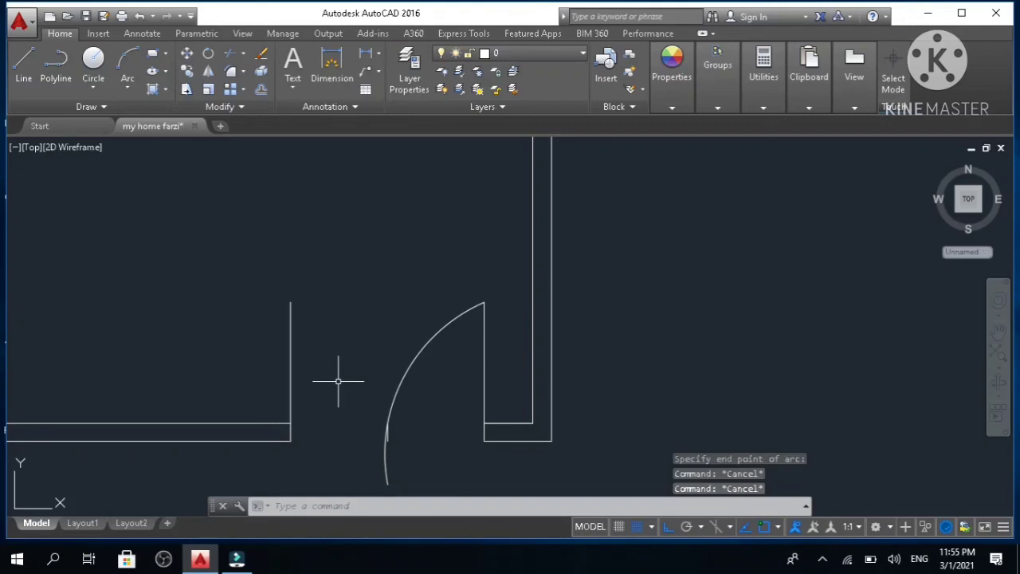
- Draw a mirrored three-point arc from the top of the opening's left 5' line through the middle mark's upper end to below the wall
type("a")
key("Return")
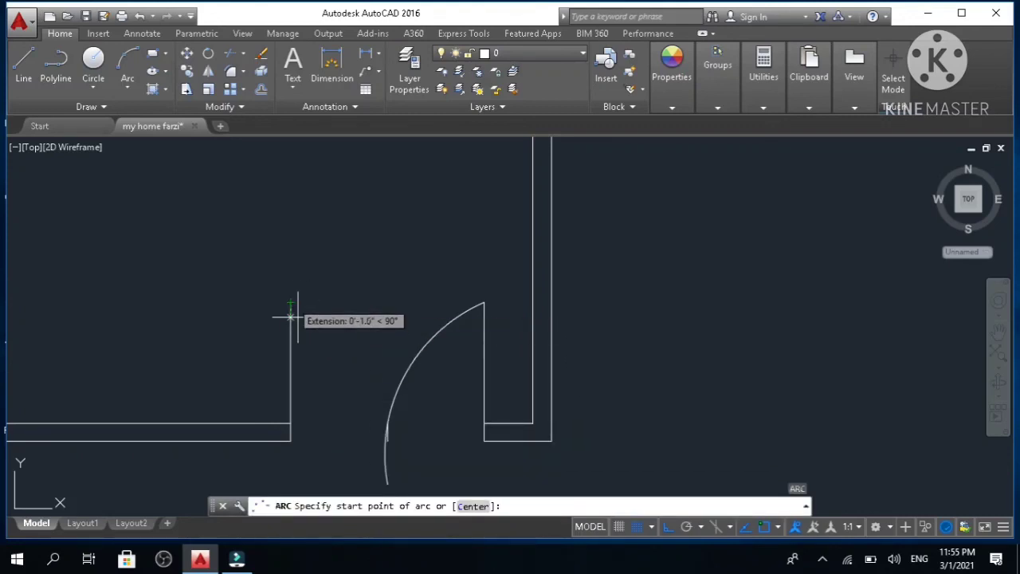
left_click(290, 302)
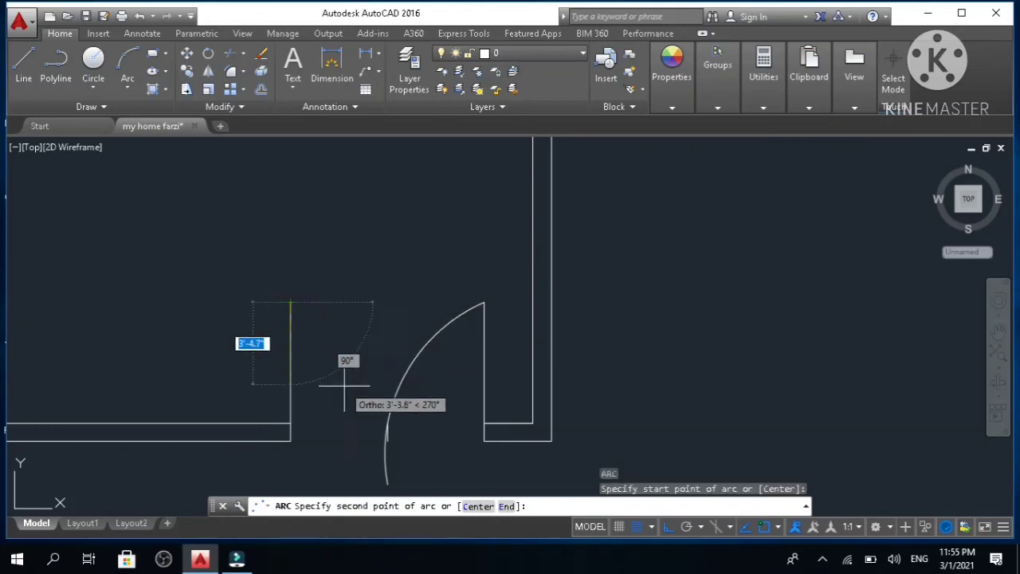
left_click(387, 423)
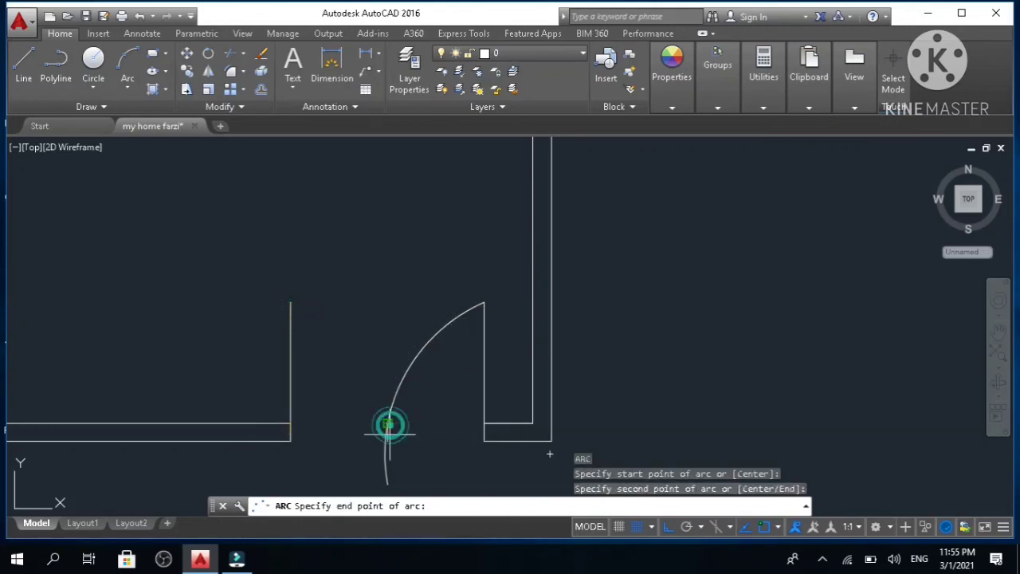
left_click(366, 476)
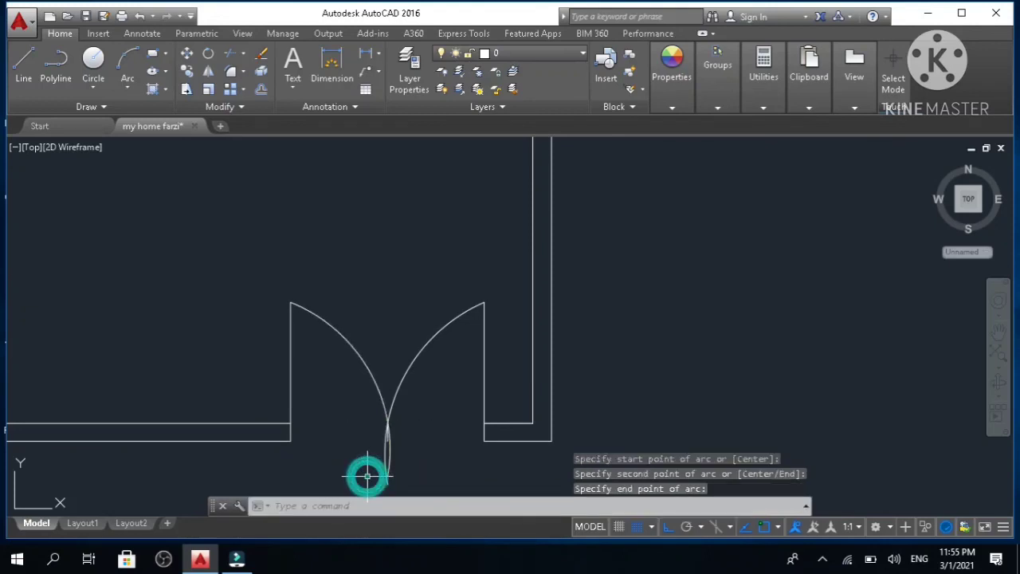
key("Escape")
key("Escape")
key("Escape")
- Trim both door arcs' tails that overrun below the point where they meet at the middle mark
scroll(366, 477, "down", 1)
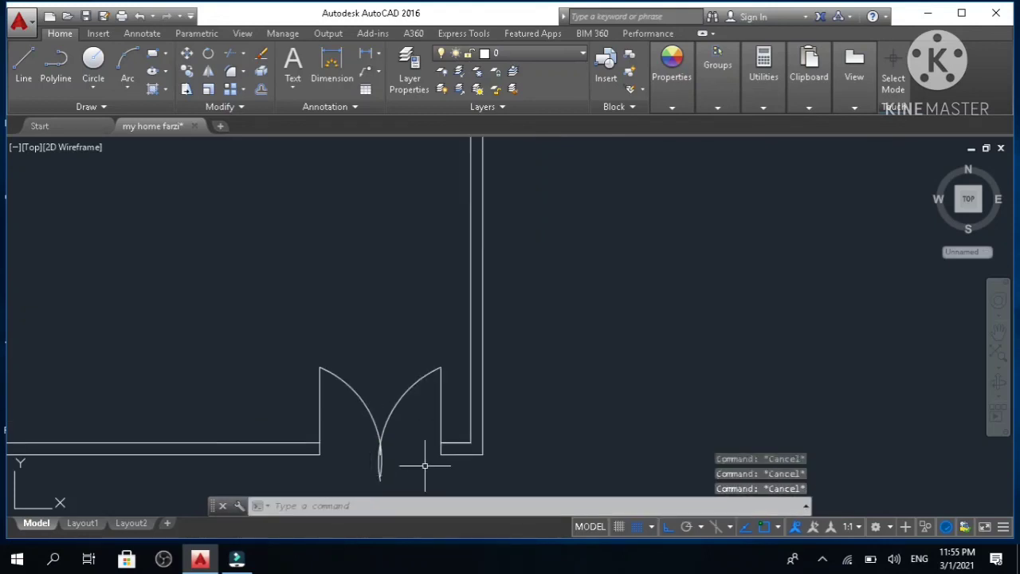
middle_click_drag(426, 465, 439, 437)
scroll(436, 434, "up", 4)
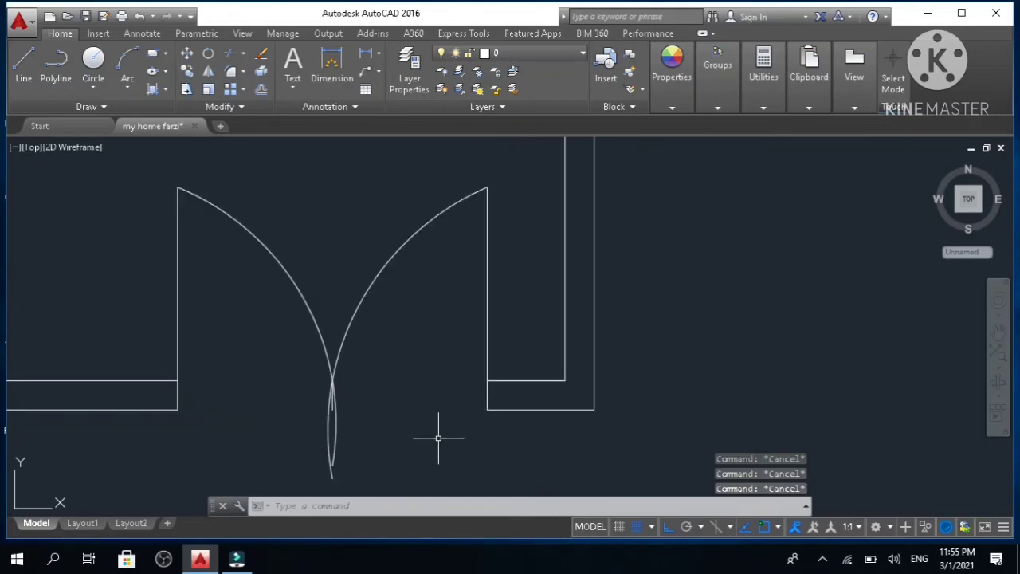
type("tr")
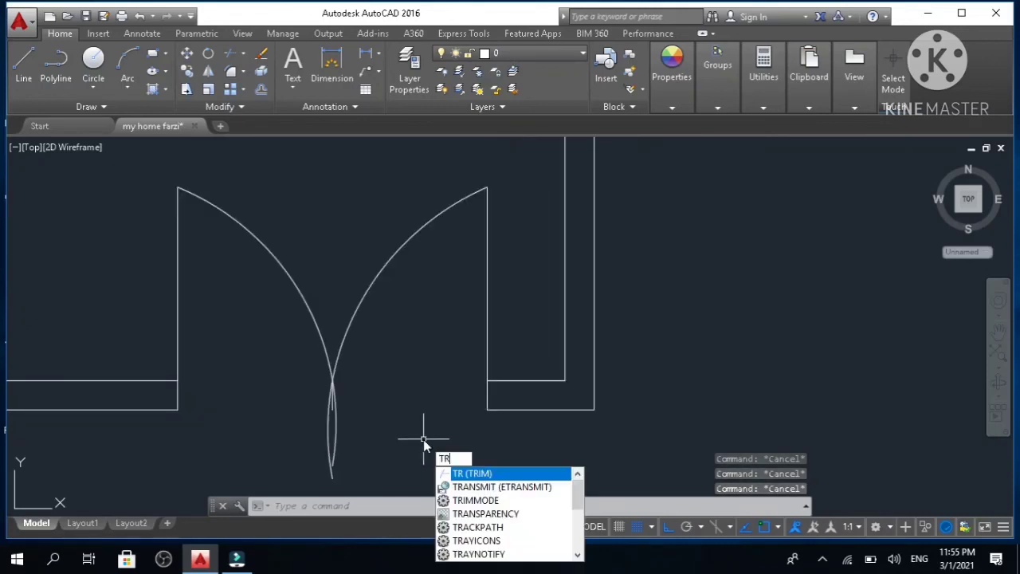
key("Return")
key("Return")
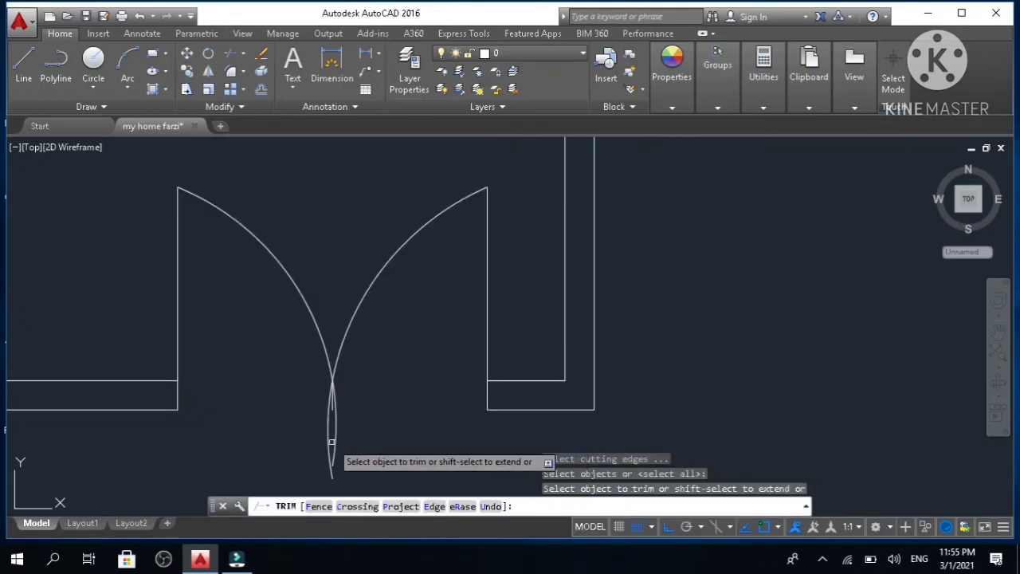
left_click(332, 443)
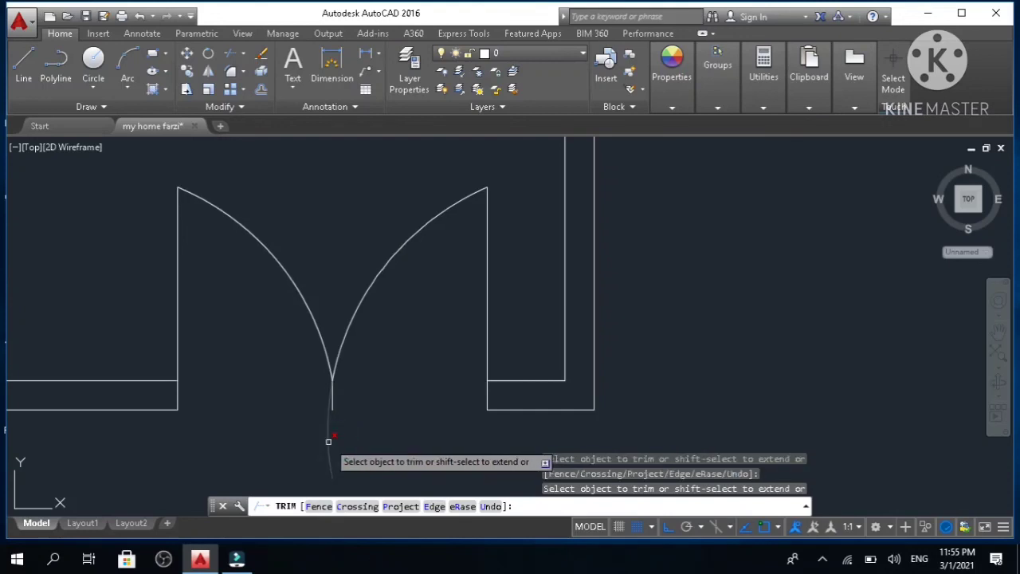
scroll(326, 441, "down", 10)
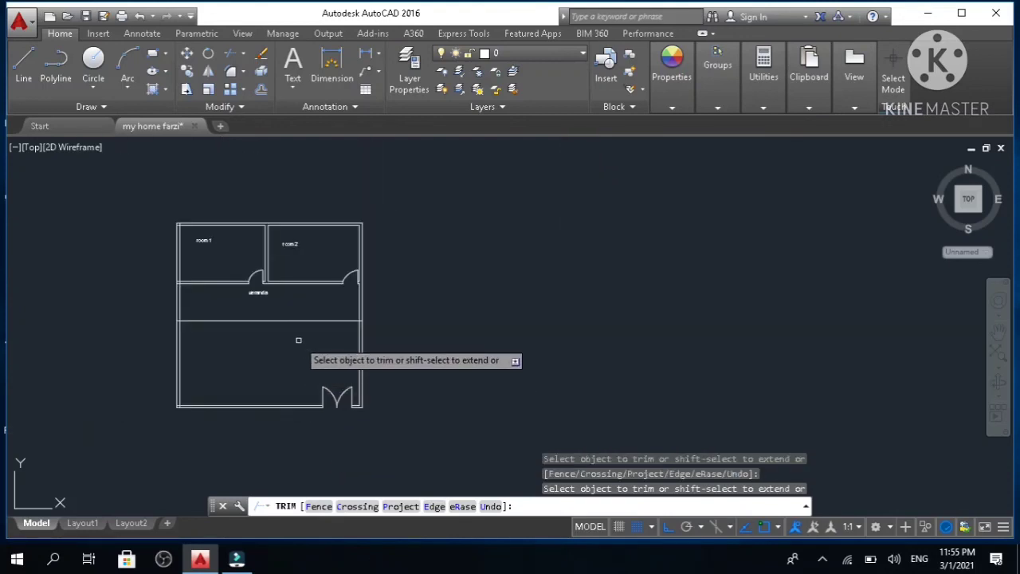
scroll(298, 340, "up", 2)
scroll(298, 340, "up", 4)
scroll(298, 340, "down", 4)
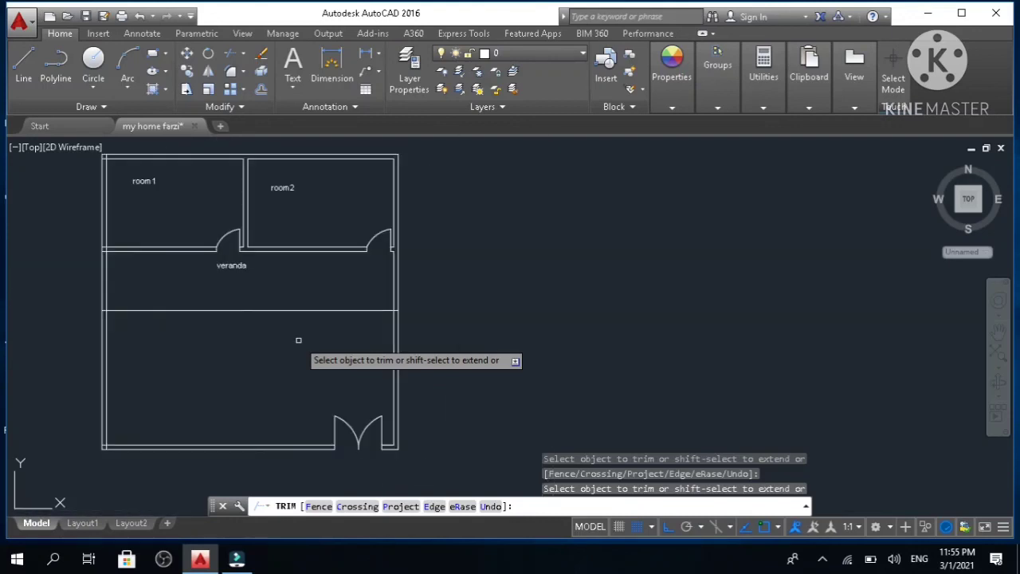
key("Escape")
key("Escape")
key("Escape")
key("Escape")
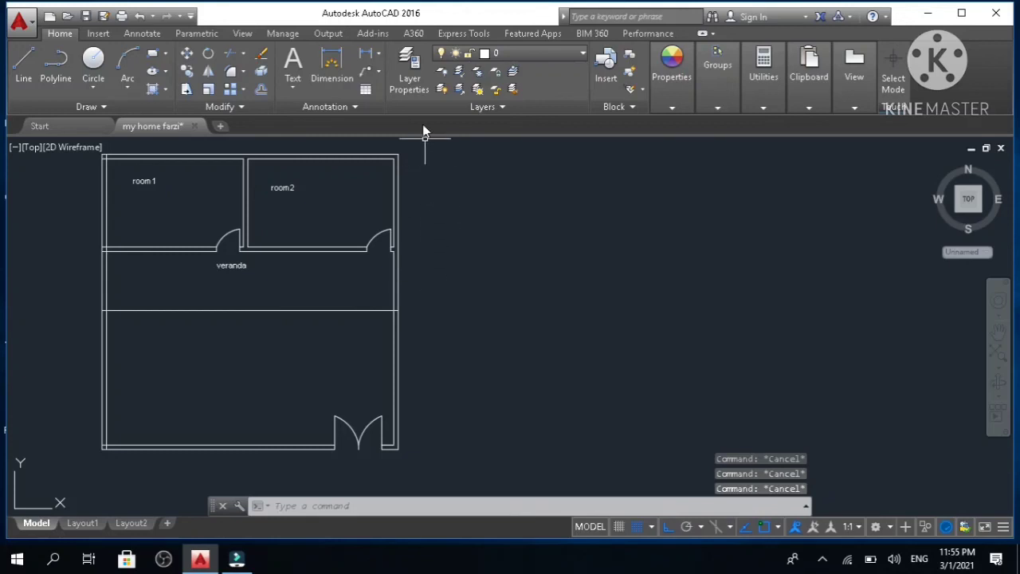
- Create a new layer named door with index color 14
left_click(411, 62)
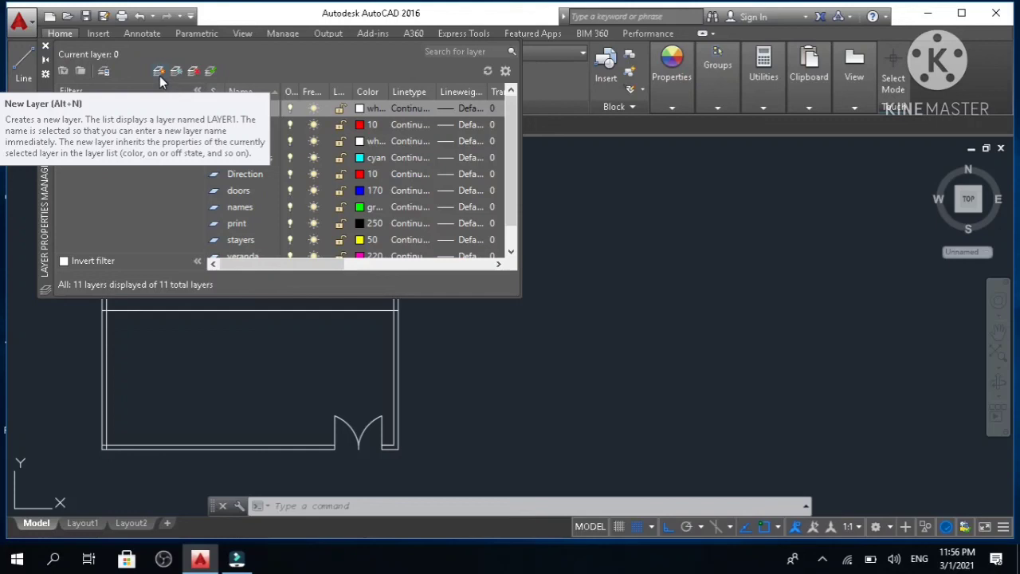
left_click(159, 74)
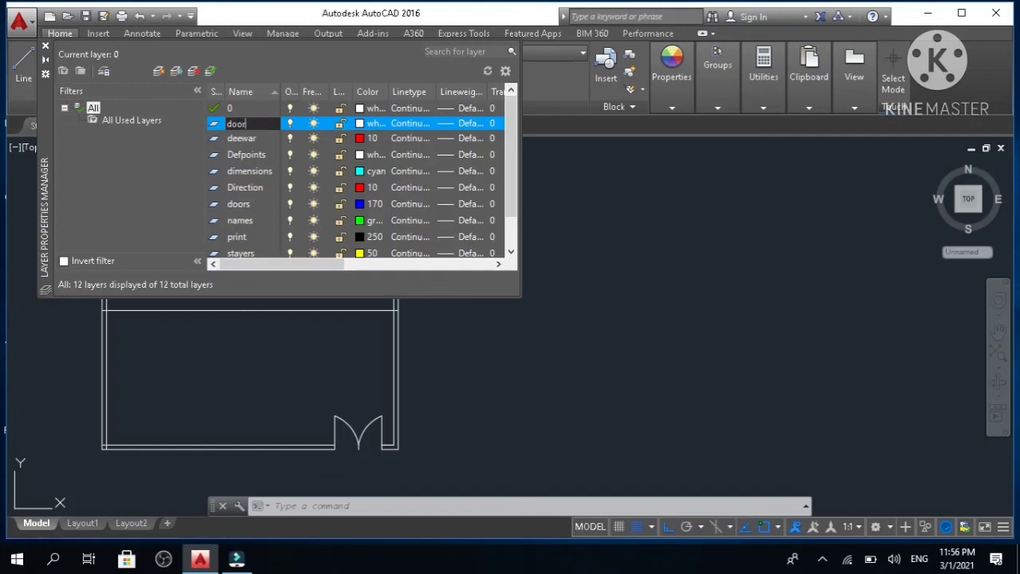
left_click(359, 129)
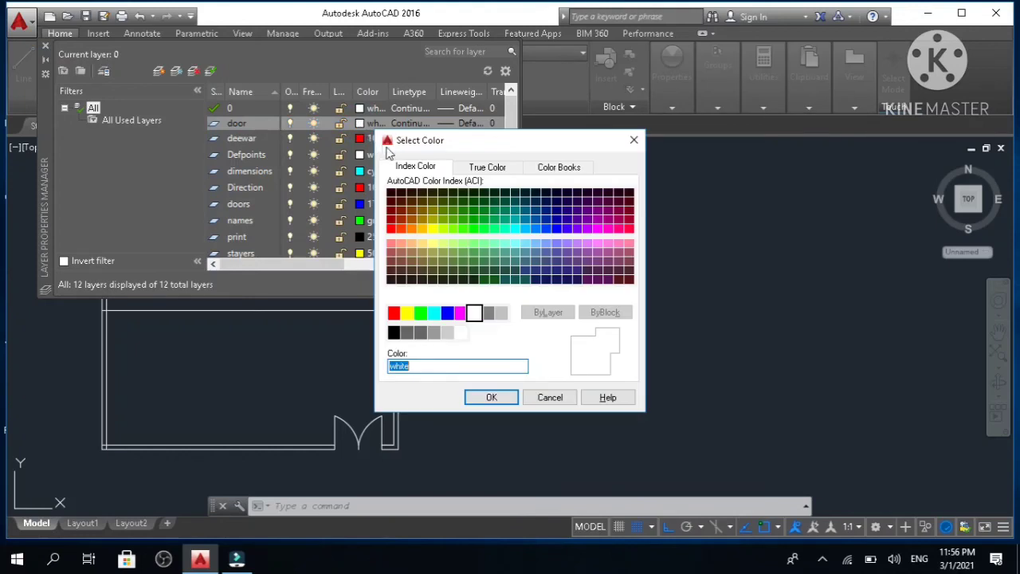
left_click(392, 210)
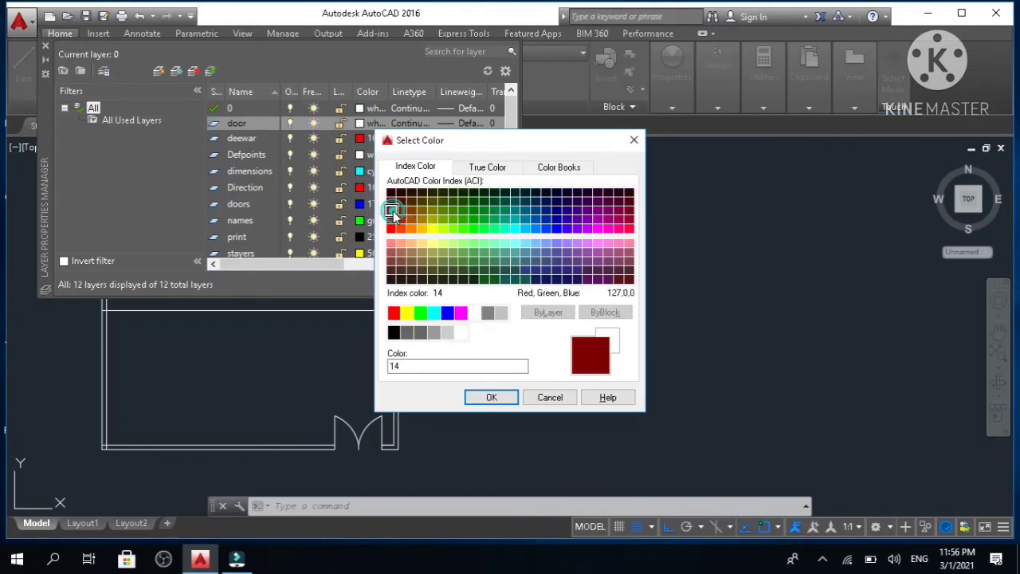
left_click(497, 399)
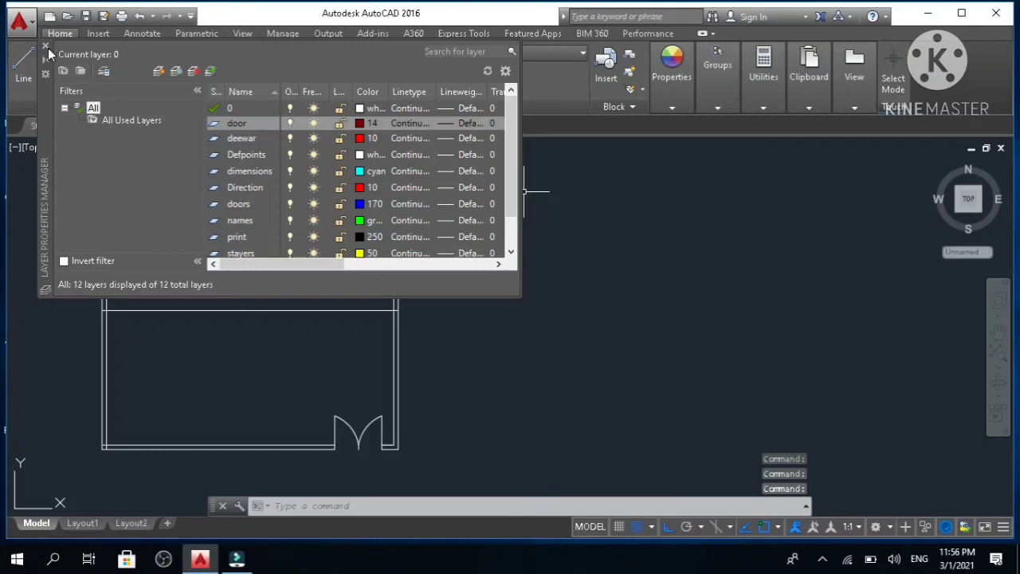
left_click(45, 46)
- Move the arcs and leaf lines of both room doors and the bottom-wall double door onto the door layer
scroll(194, 260, "up", 2)
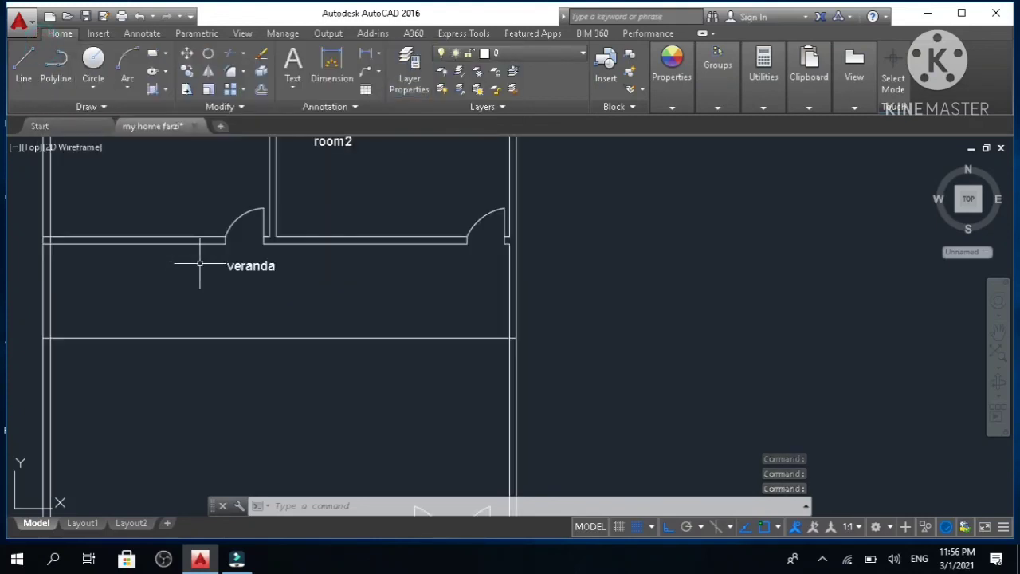
left_click(481, 216)
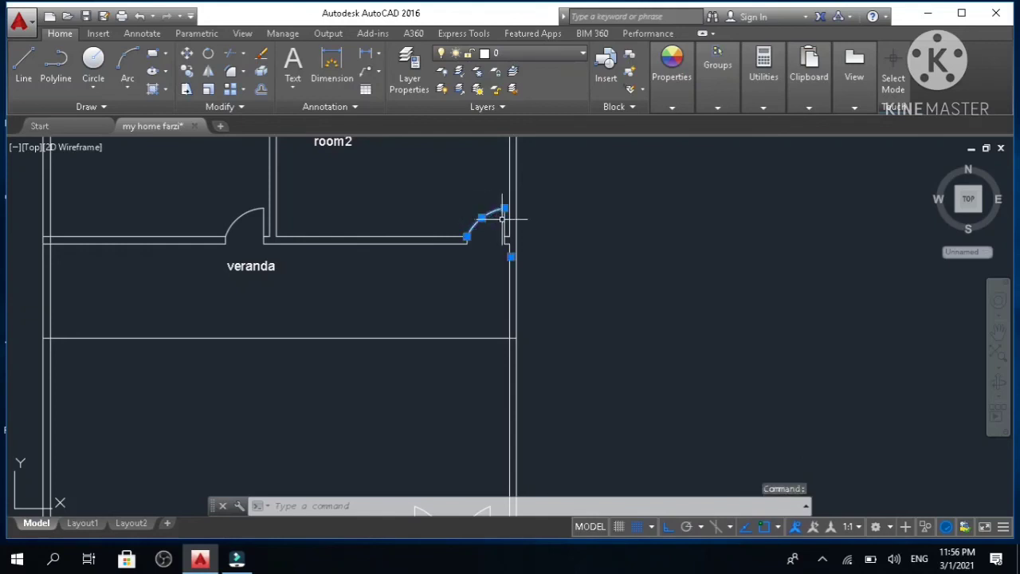
left_click(504, 220)
scroll(490, 268, "down", 3)
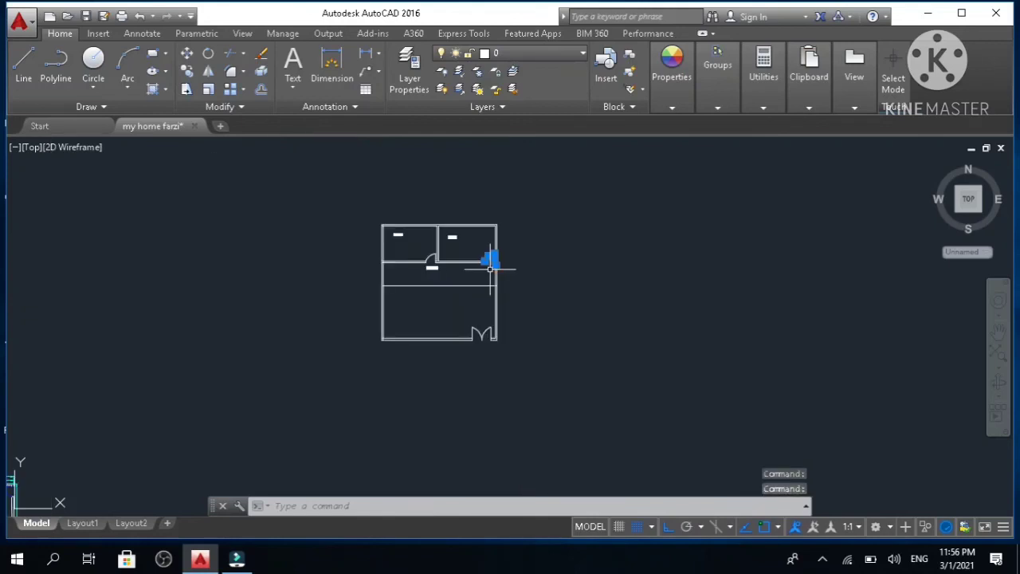
scroll(498, 317, "up", 3)
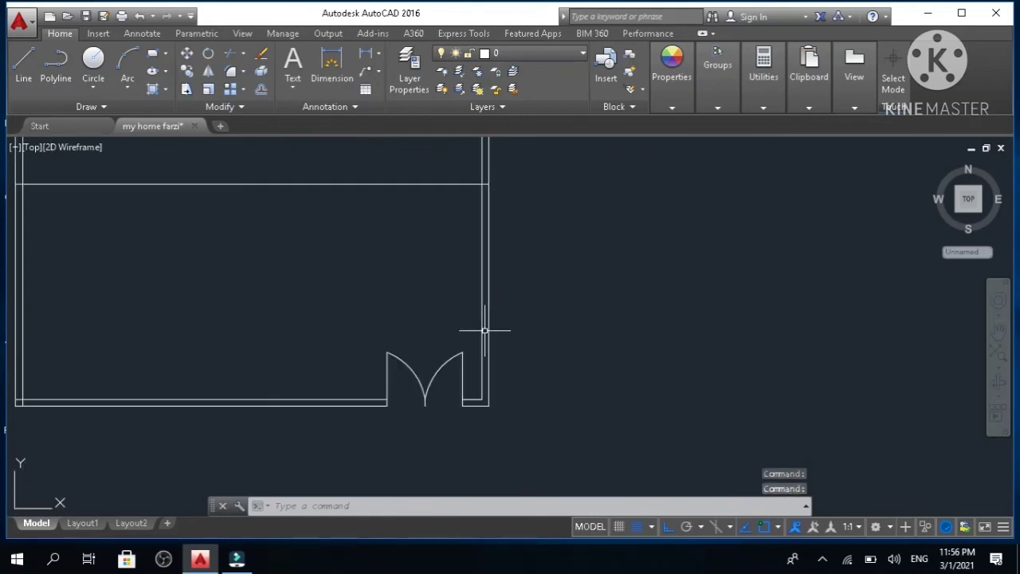
left_click(462, 365)
left_click(443, 367)
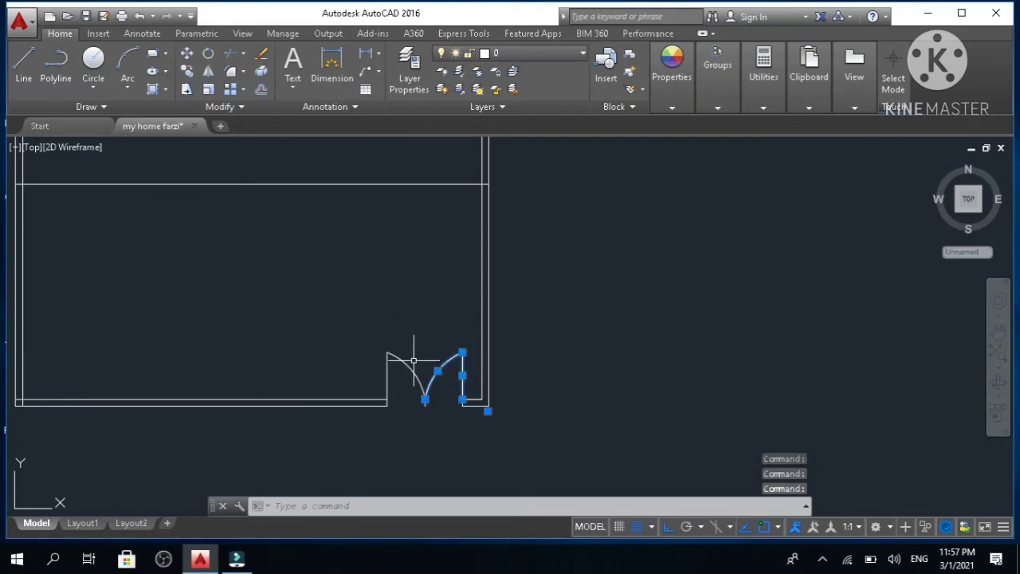
left_click(407, 366)
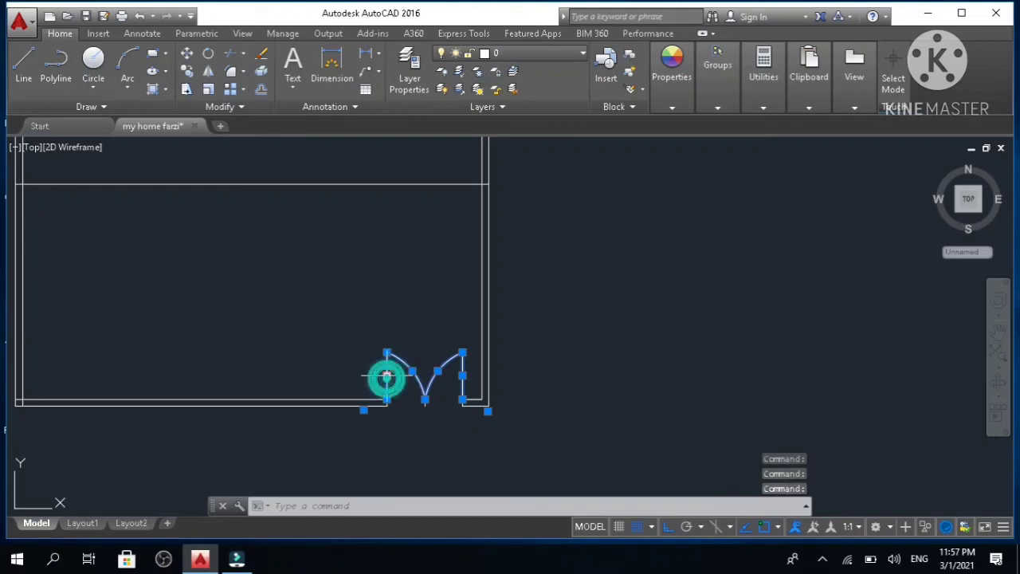
scroll(387, 377, "down", 8)
scroll(348, 303, "up", 4)
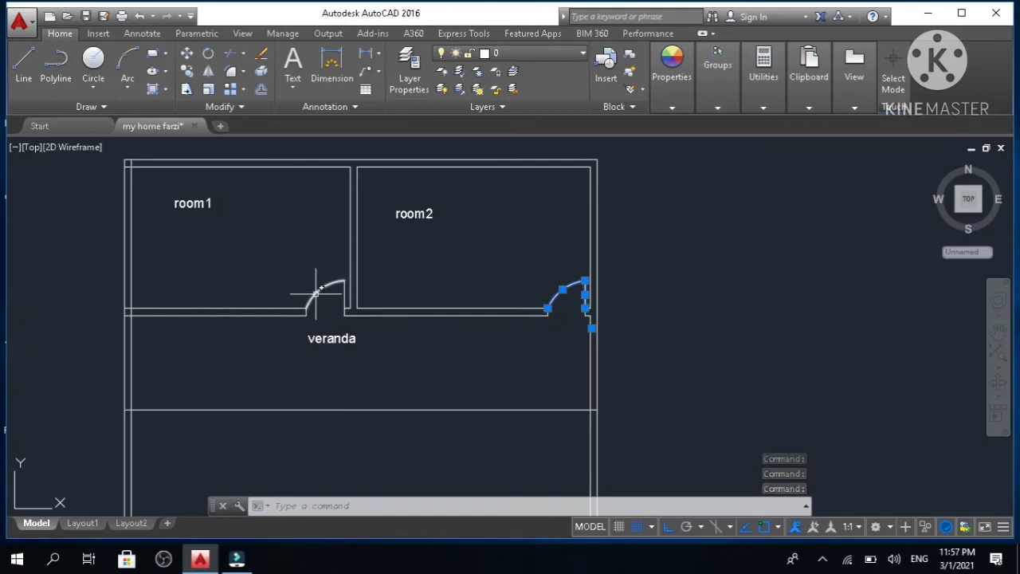
left_click(333, 288)
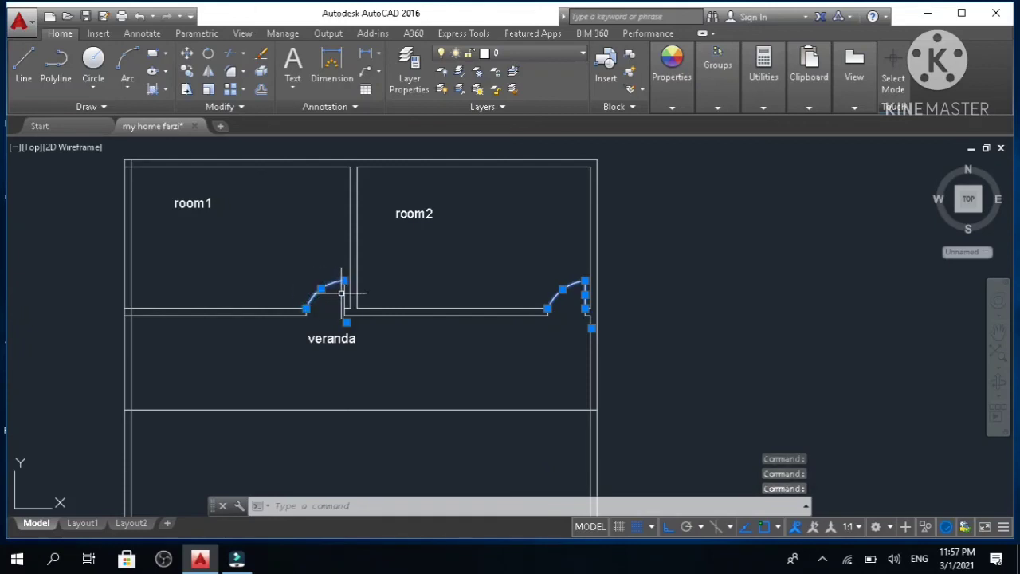
left_click(343, 294)
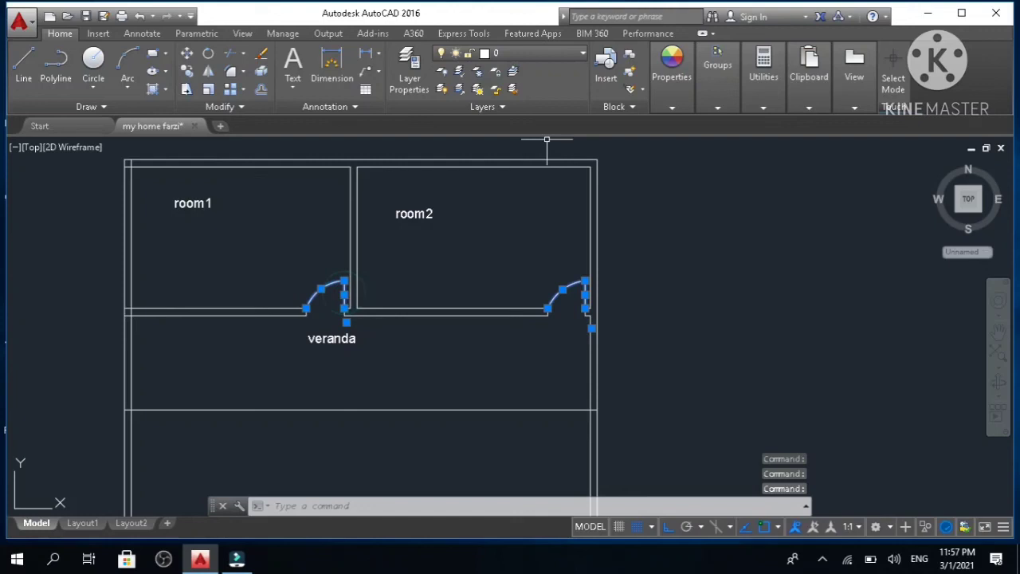
left_click(567, 51)
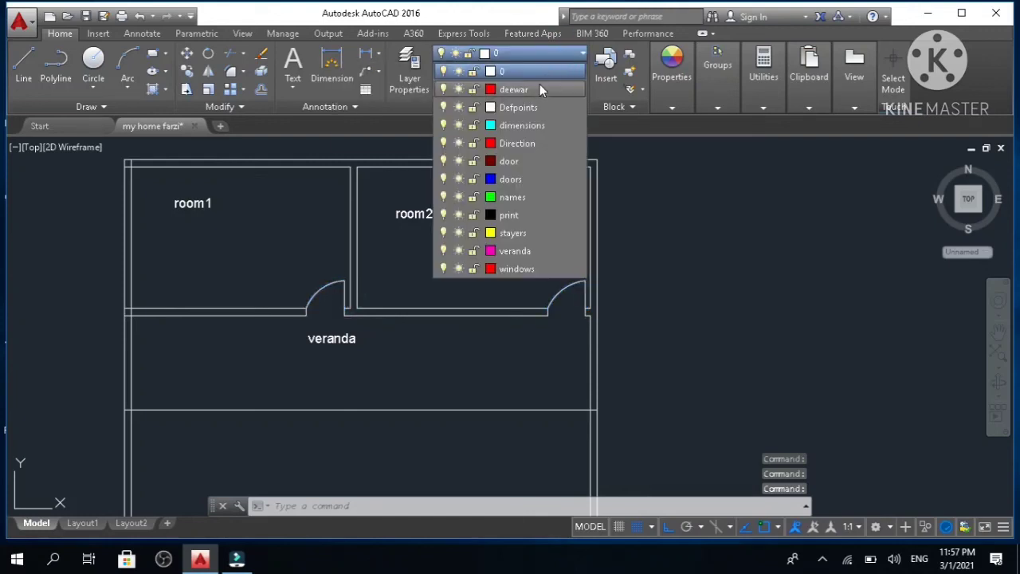
left_click(533, 162)
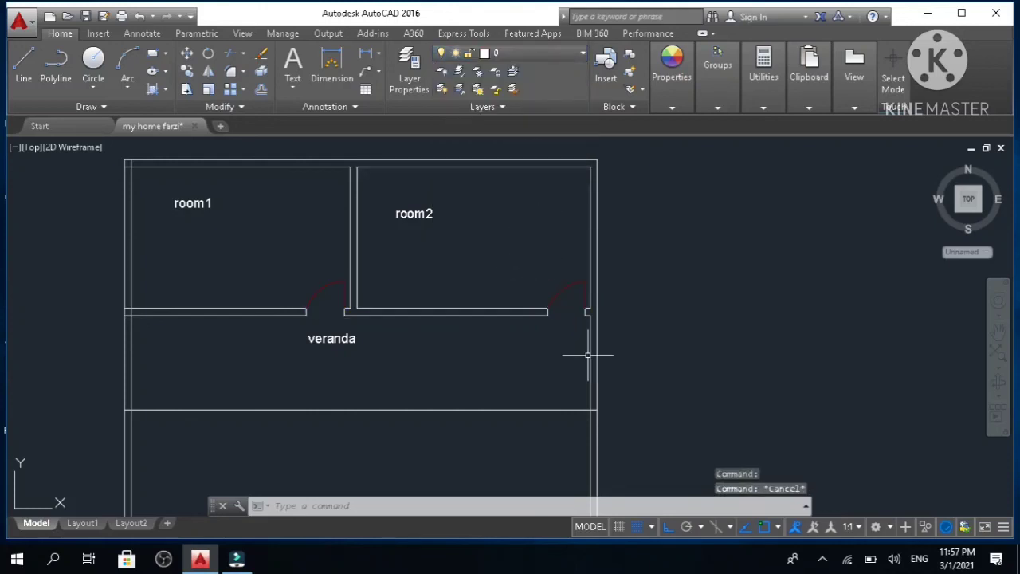
scroll(590, 355, "down", 4)
scroll(562, 410, "up", 6)
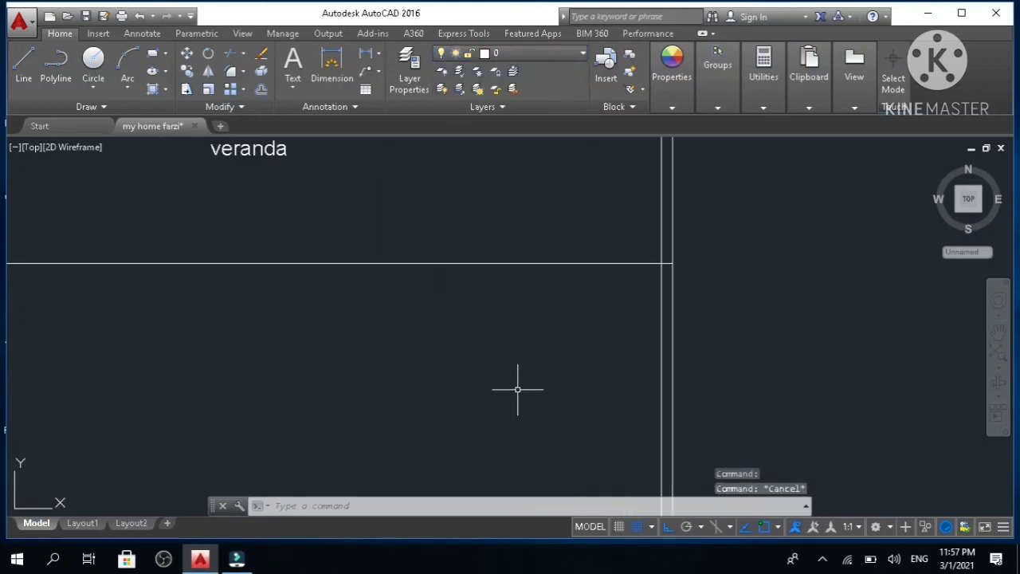
- Move the horizontal line segments below the veranda label onto the veranda layer
left_click(467, 264)
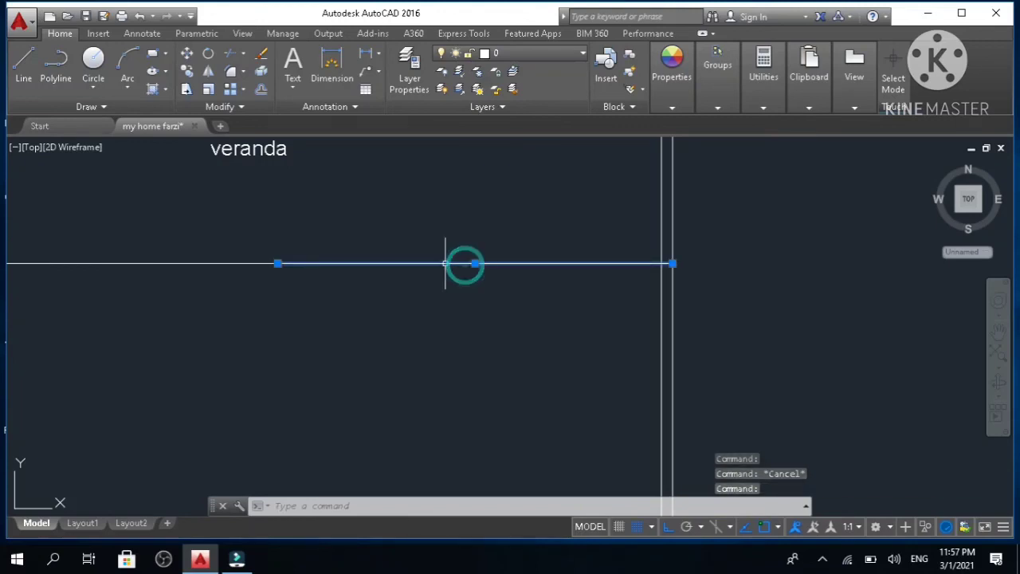
left_click(205, 261)
left_click(239, 269)
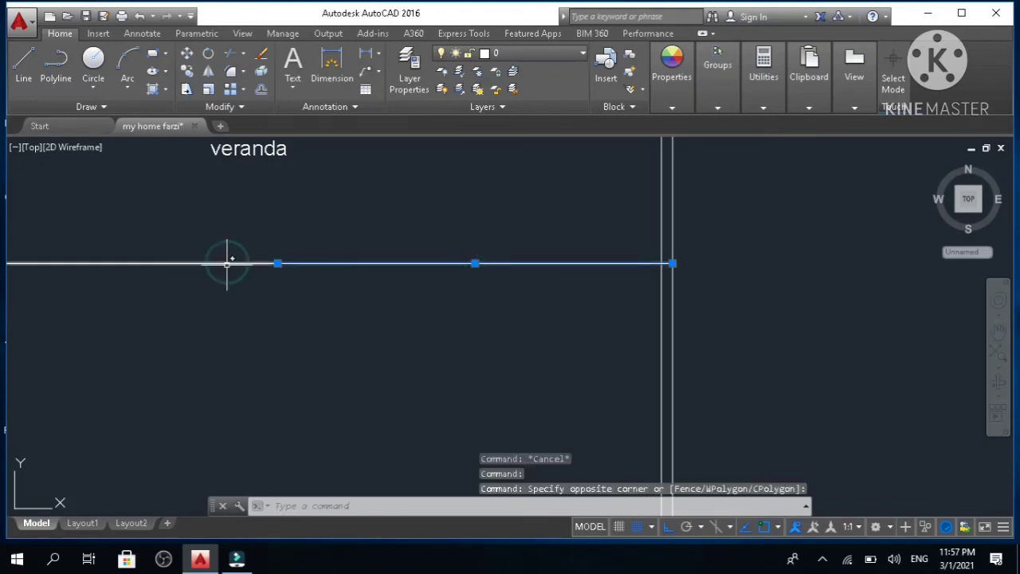
left_click(227, 263)
scroll(227, 265, "down", 3)
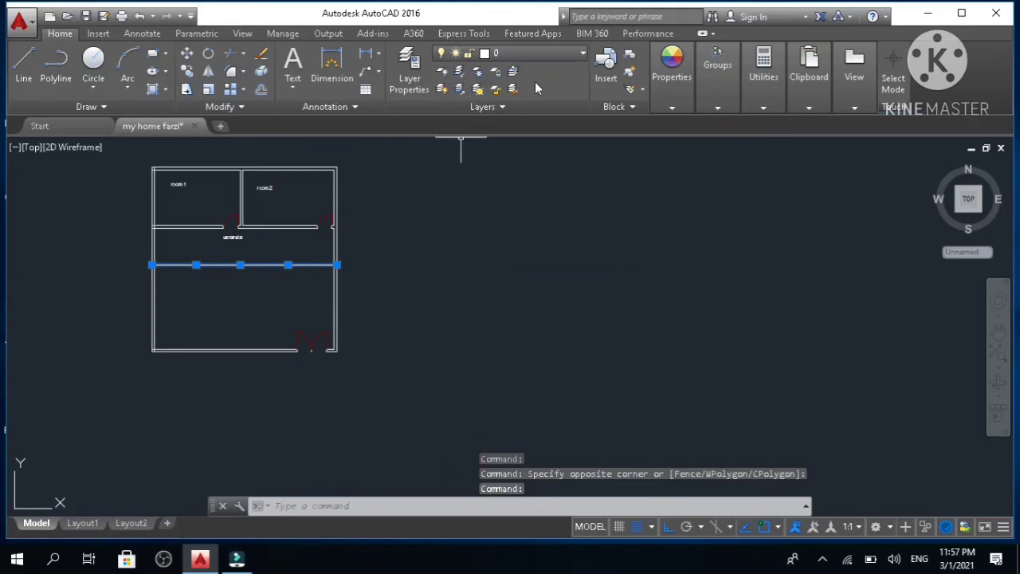
left_click(572, 53)
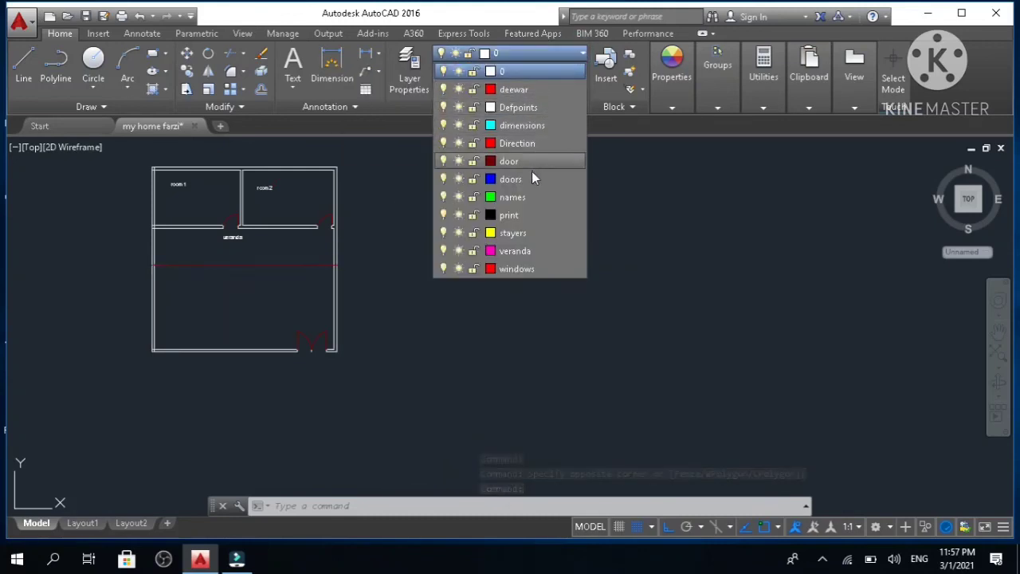
left_click(529, 251)
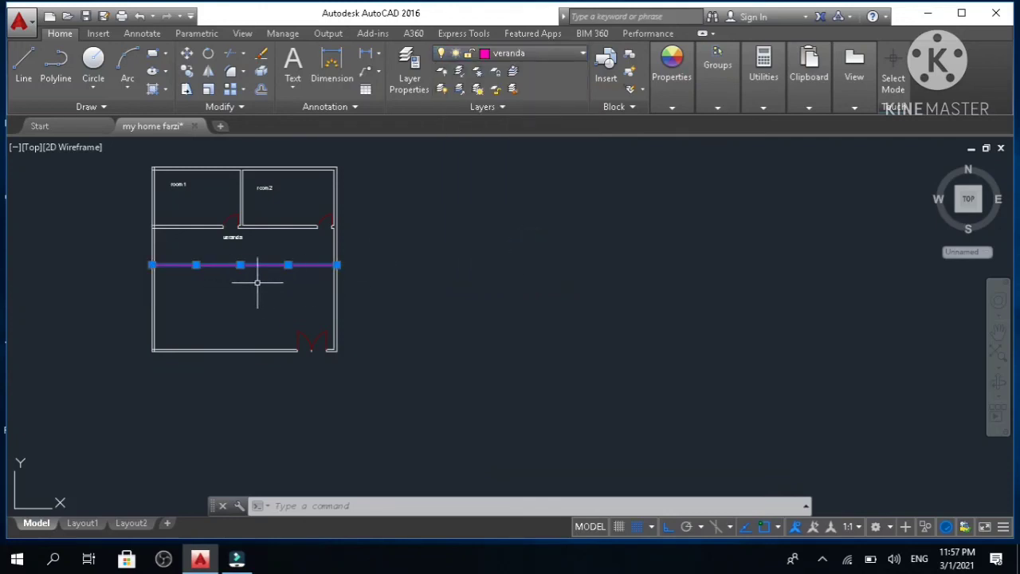
key("Escape")
key("Escape")
key("Escape")
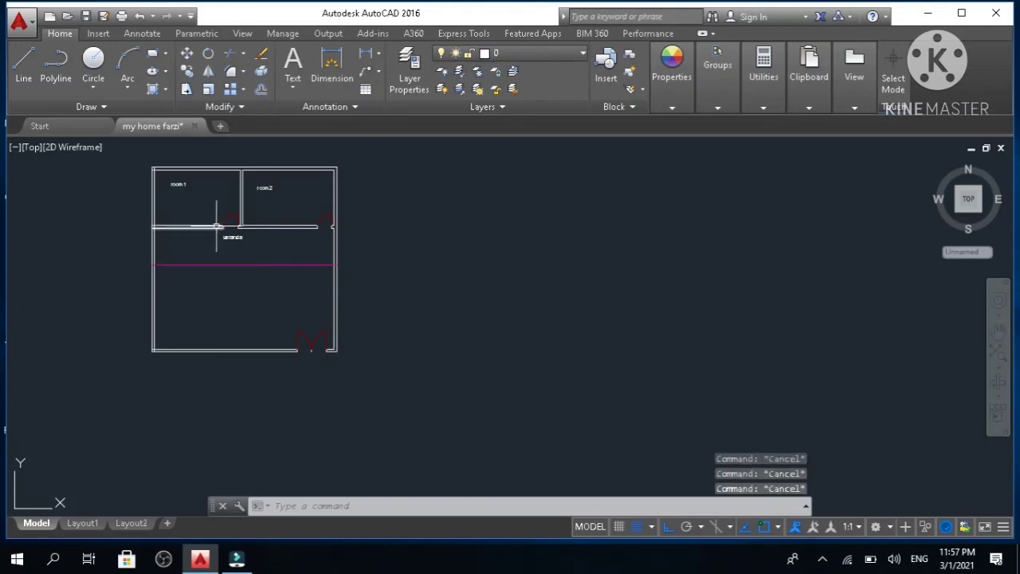
- Move the room1, room2 and veranda text labels onto the names layer
scroll(208, 222, "up", 2)
middle_click_drag(175, 196, 241, 240)
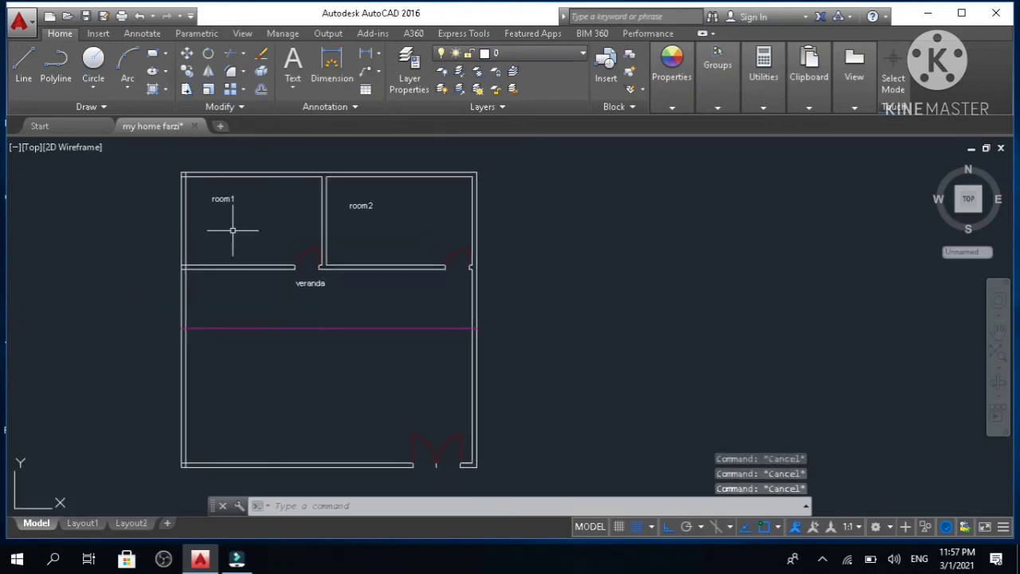
left_click(222, 200)
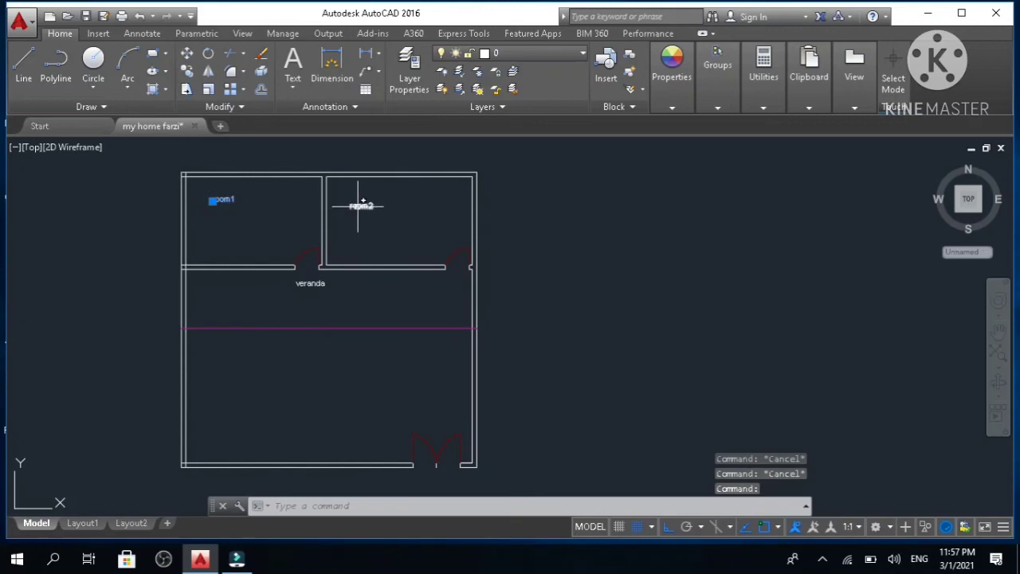
left_click(358, 206)
left_click(314, 284)
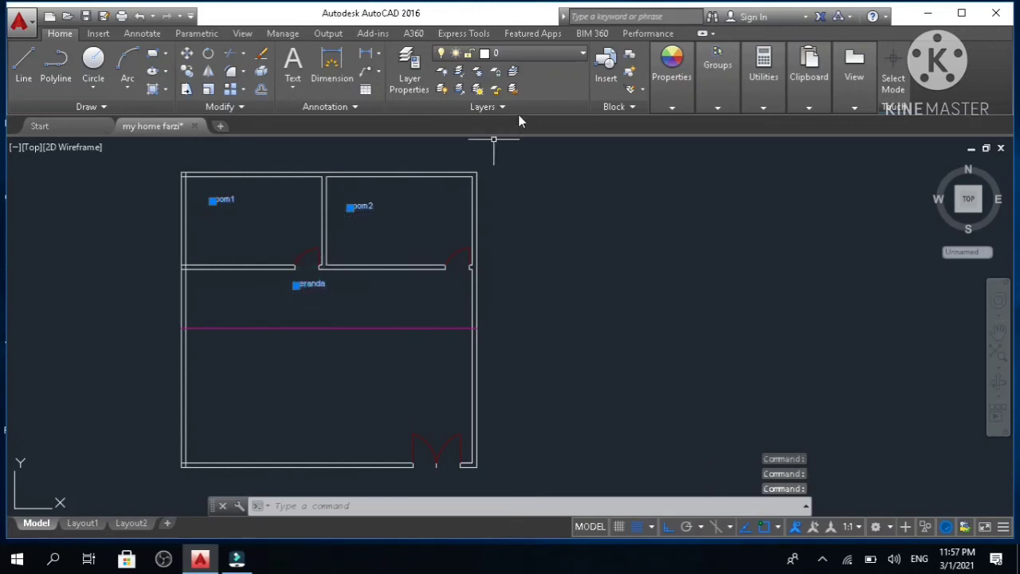
left_click(565, 54)
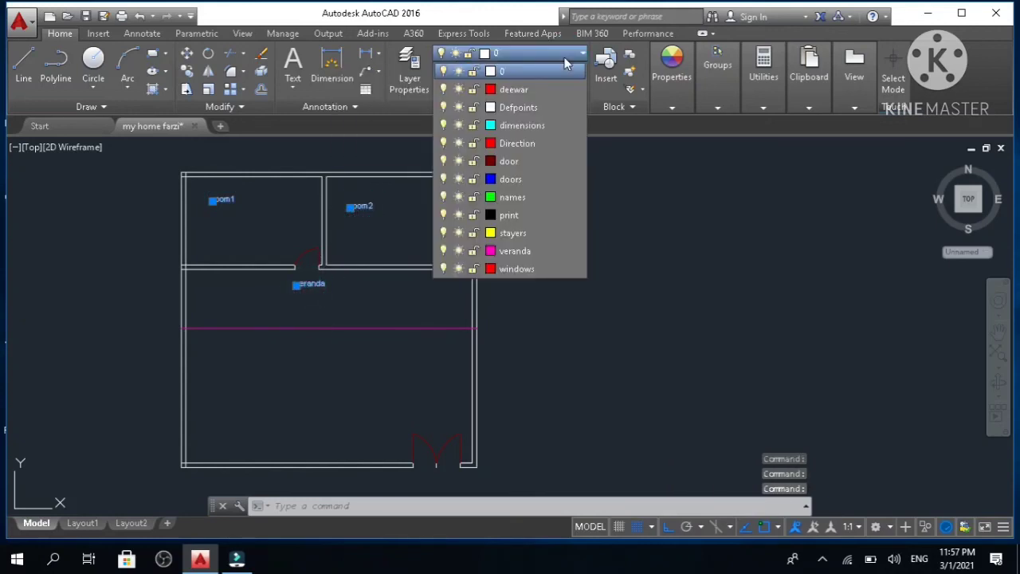
left_click(511, 205)
key("Escape")
key("Escape")
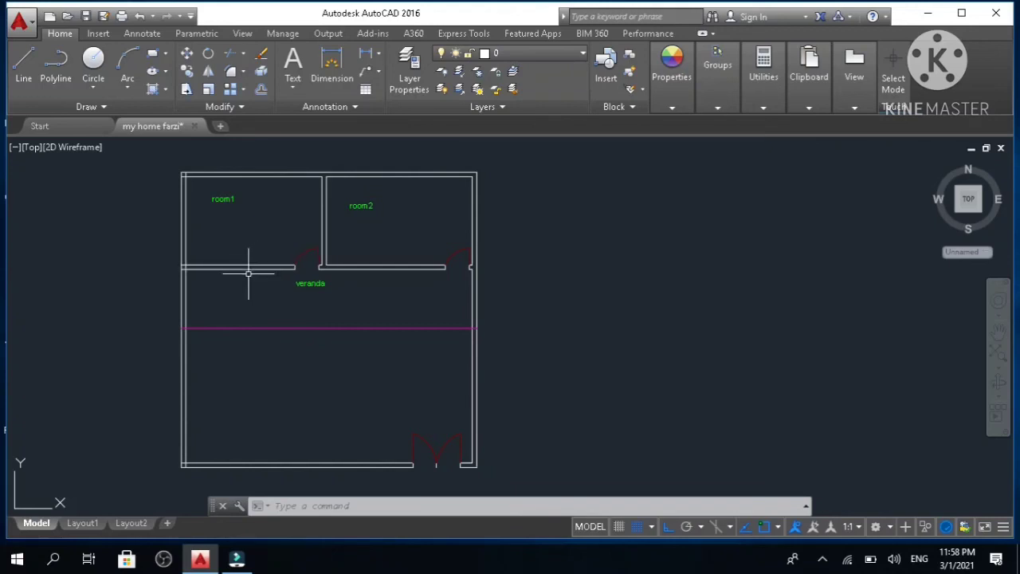
- Review the layer list and examine the completed multi-house plan in the same drawing, including its rooms, veranda line and hatched areas
scroll(239, 278, "down", 4)
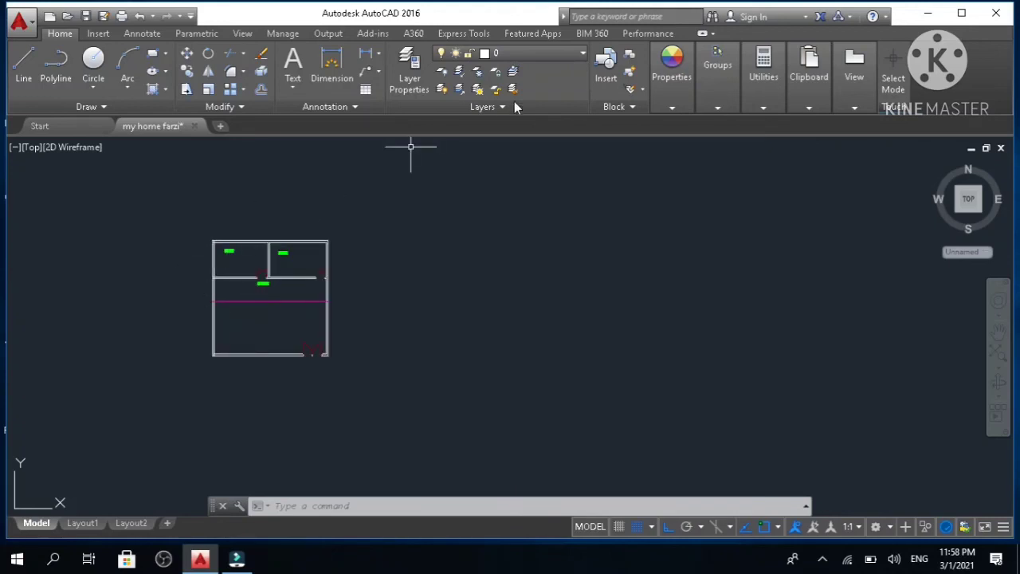
left_click(556, 52)
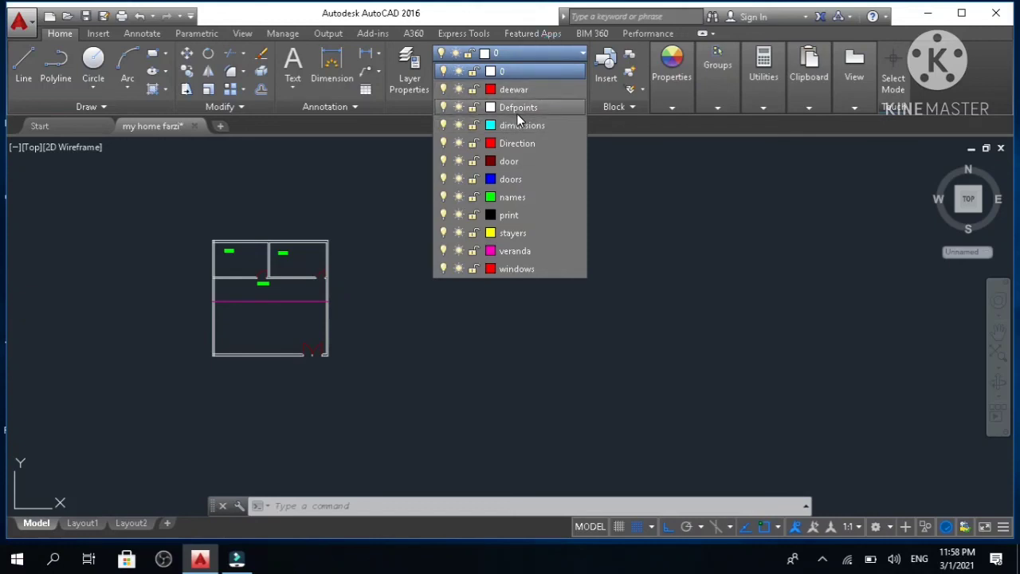
left_click(584, 53)
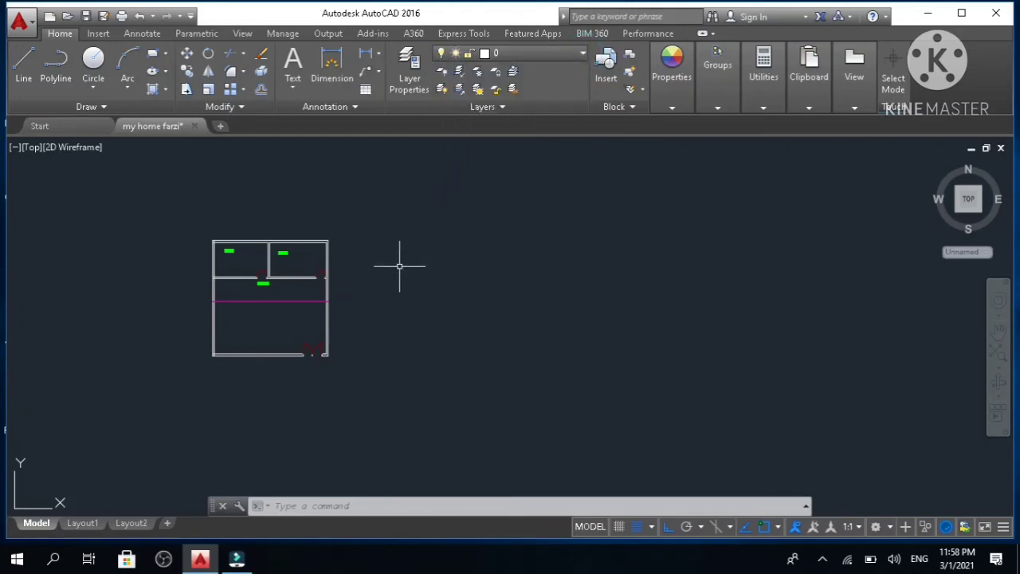
middle_click_drag(399, 266, 461, 269)
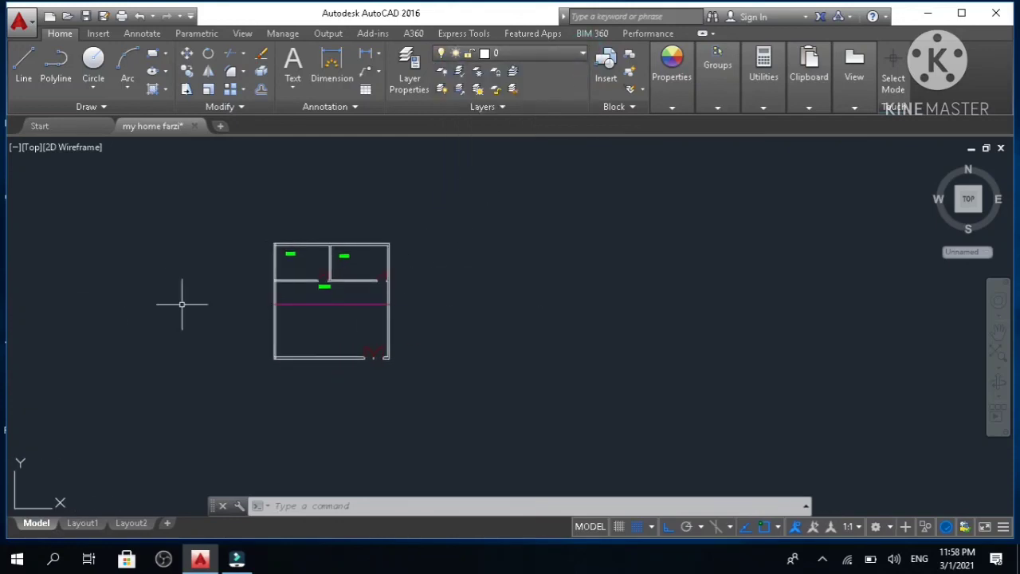
middle_click_drag(101, 304, 580, 317)
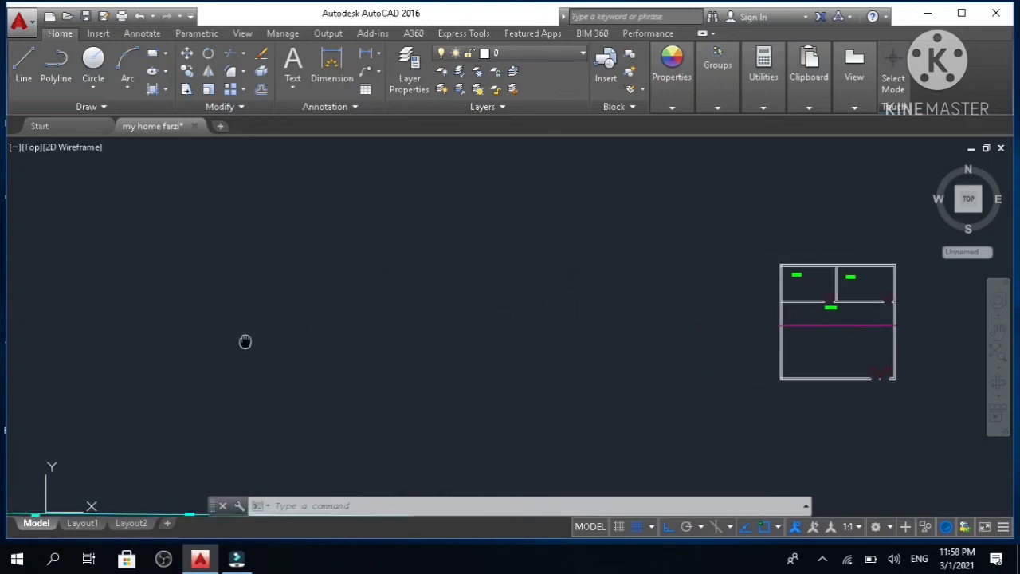
scroll(503, 346, "down", 6)
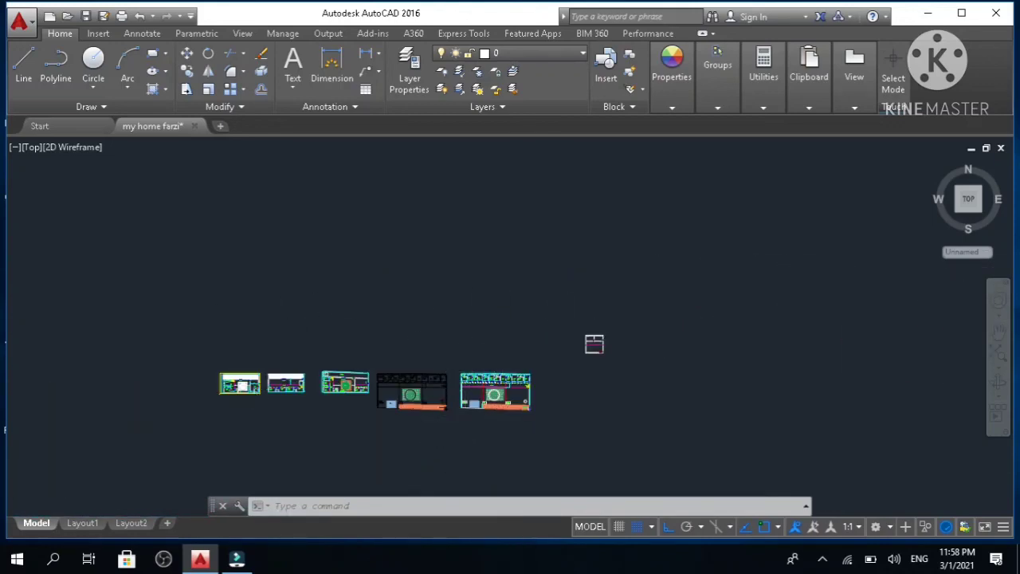
scroll(458, 418, "up", 8)
scroll(621, 324, "up", 4)
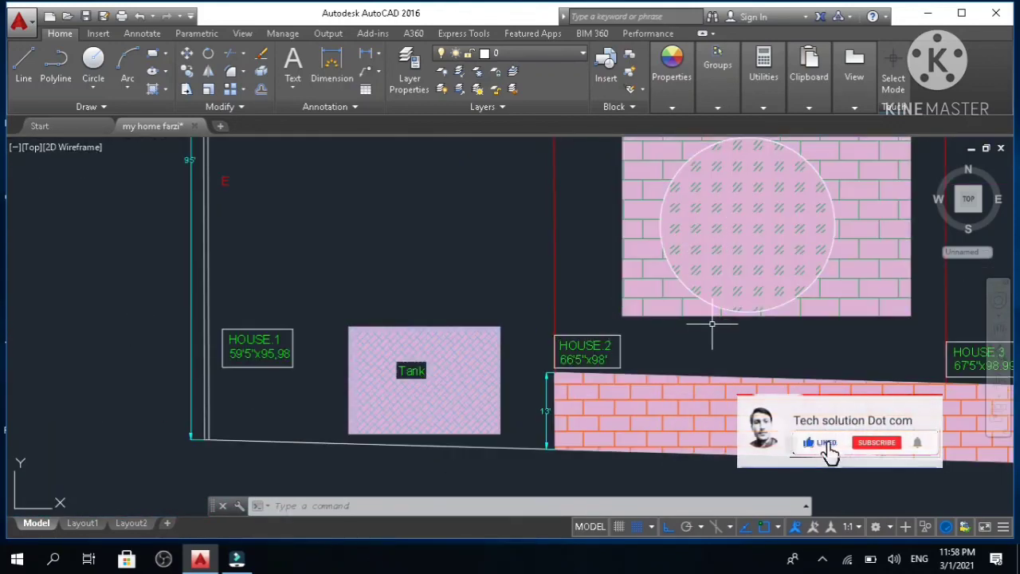
middle_click_drag(713, 324, 582, 417)
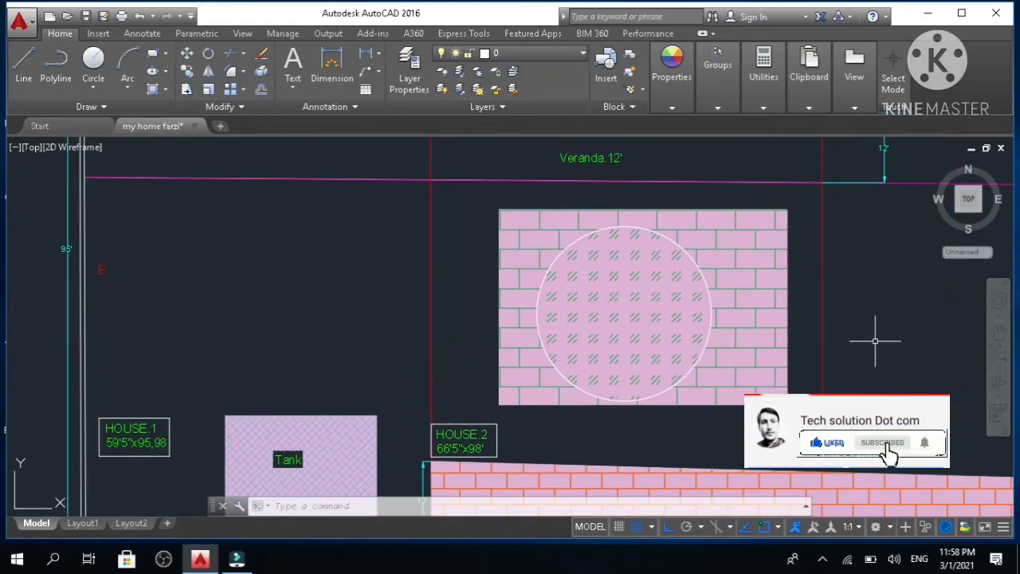
mouse_move(872, 239)
middle_mouse_down()
mouse_move(820, 371)
mouse_move(717, 398)
middle_mouse_up()
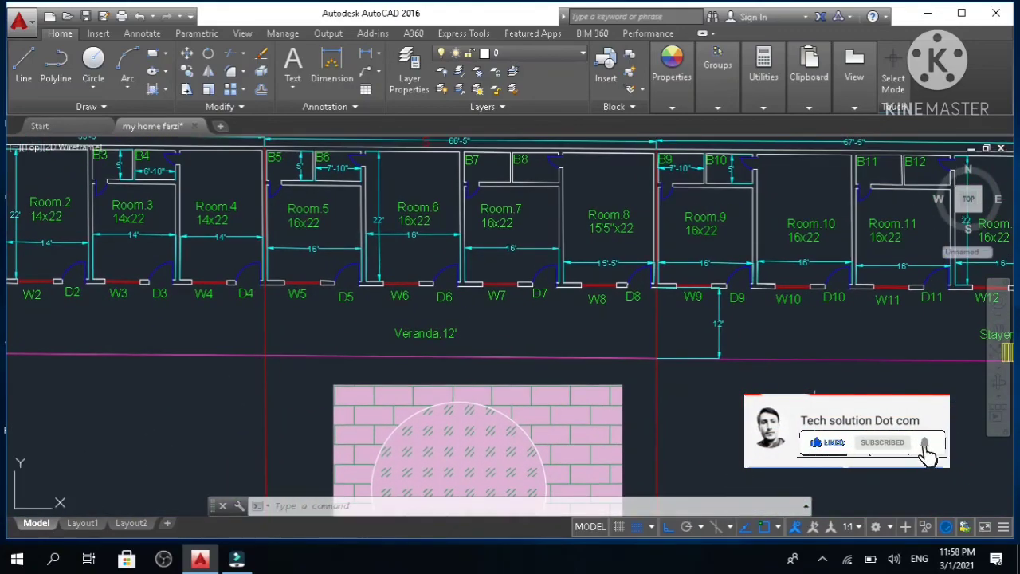
scroll(677, 444, "down", 5)
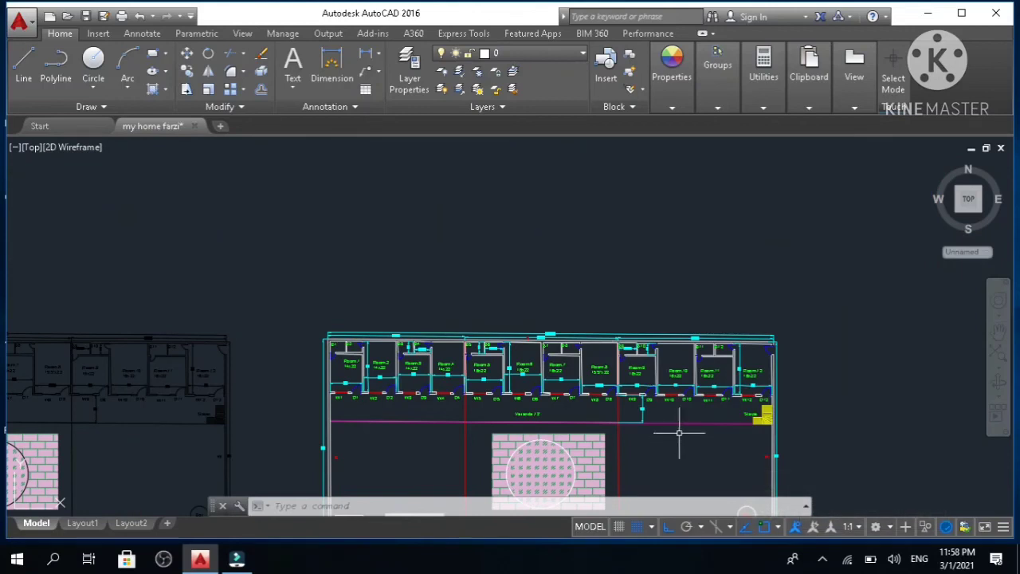
middle_click_drag(679, 431, 679, 372)
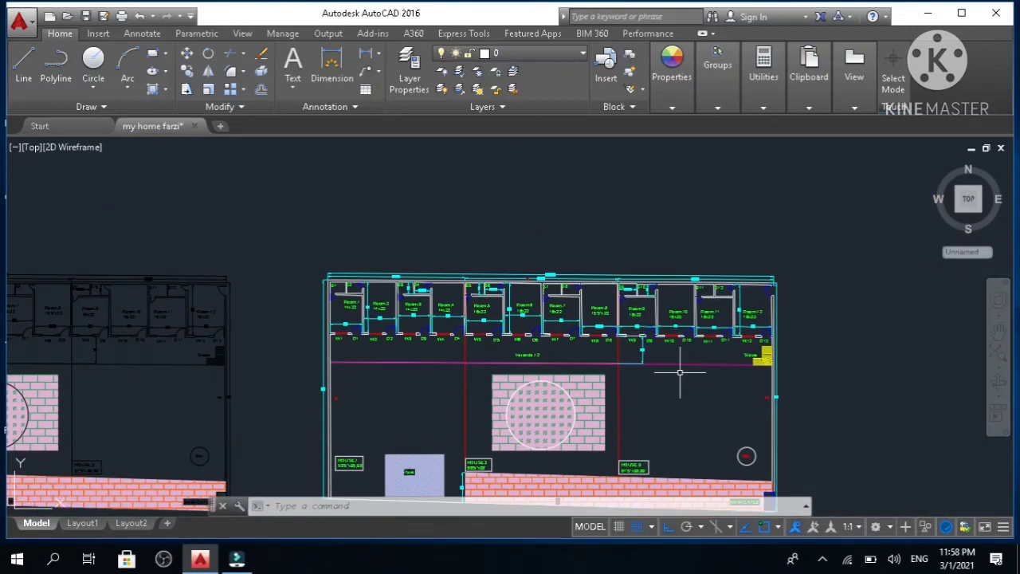